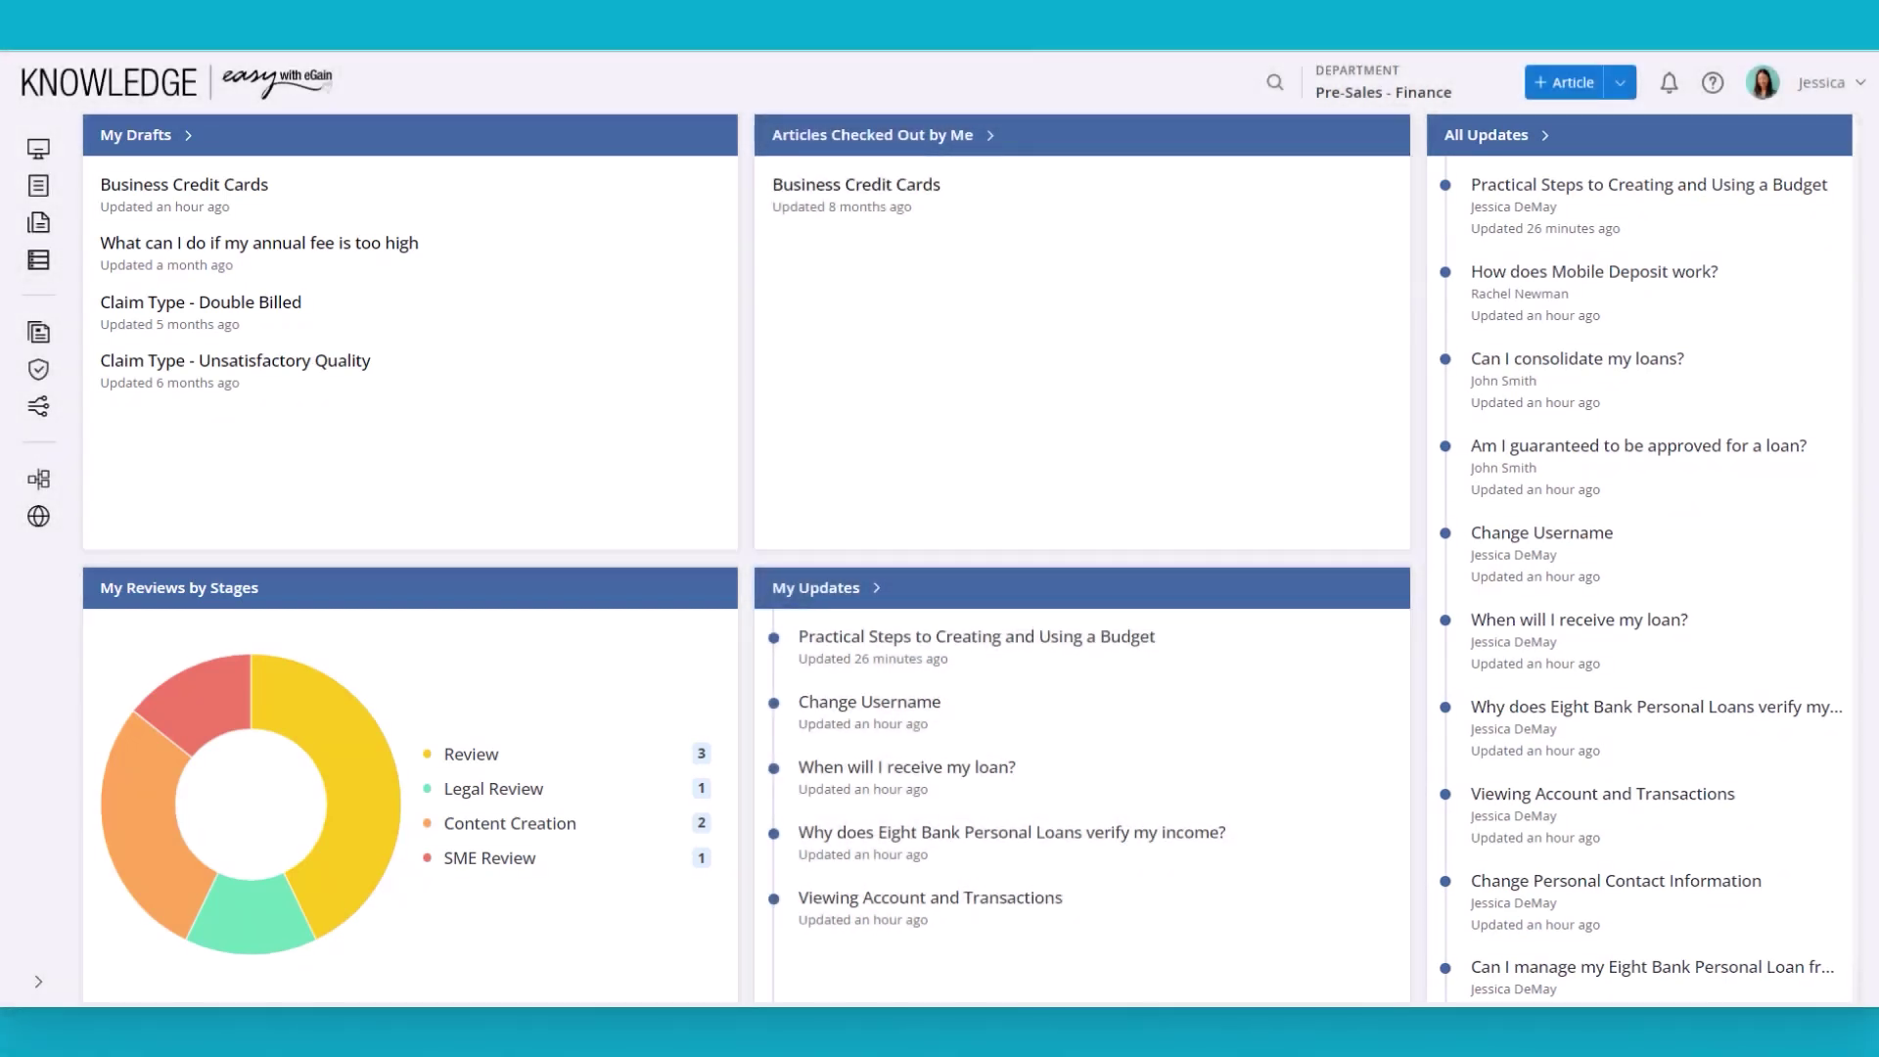
Step: Open the 'Practical Steps to Creating and Using a Budget' article (PROD-27709) from My Work and check it out
click(38, 151)
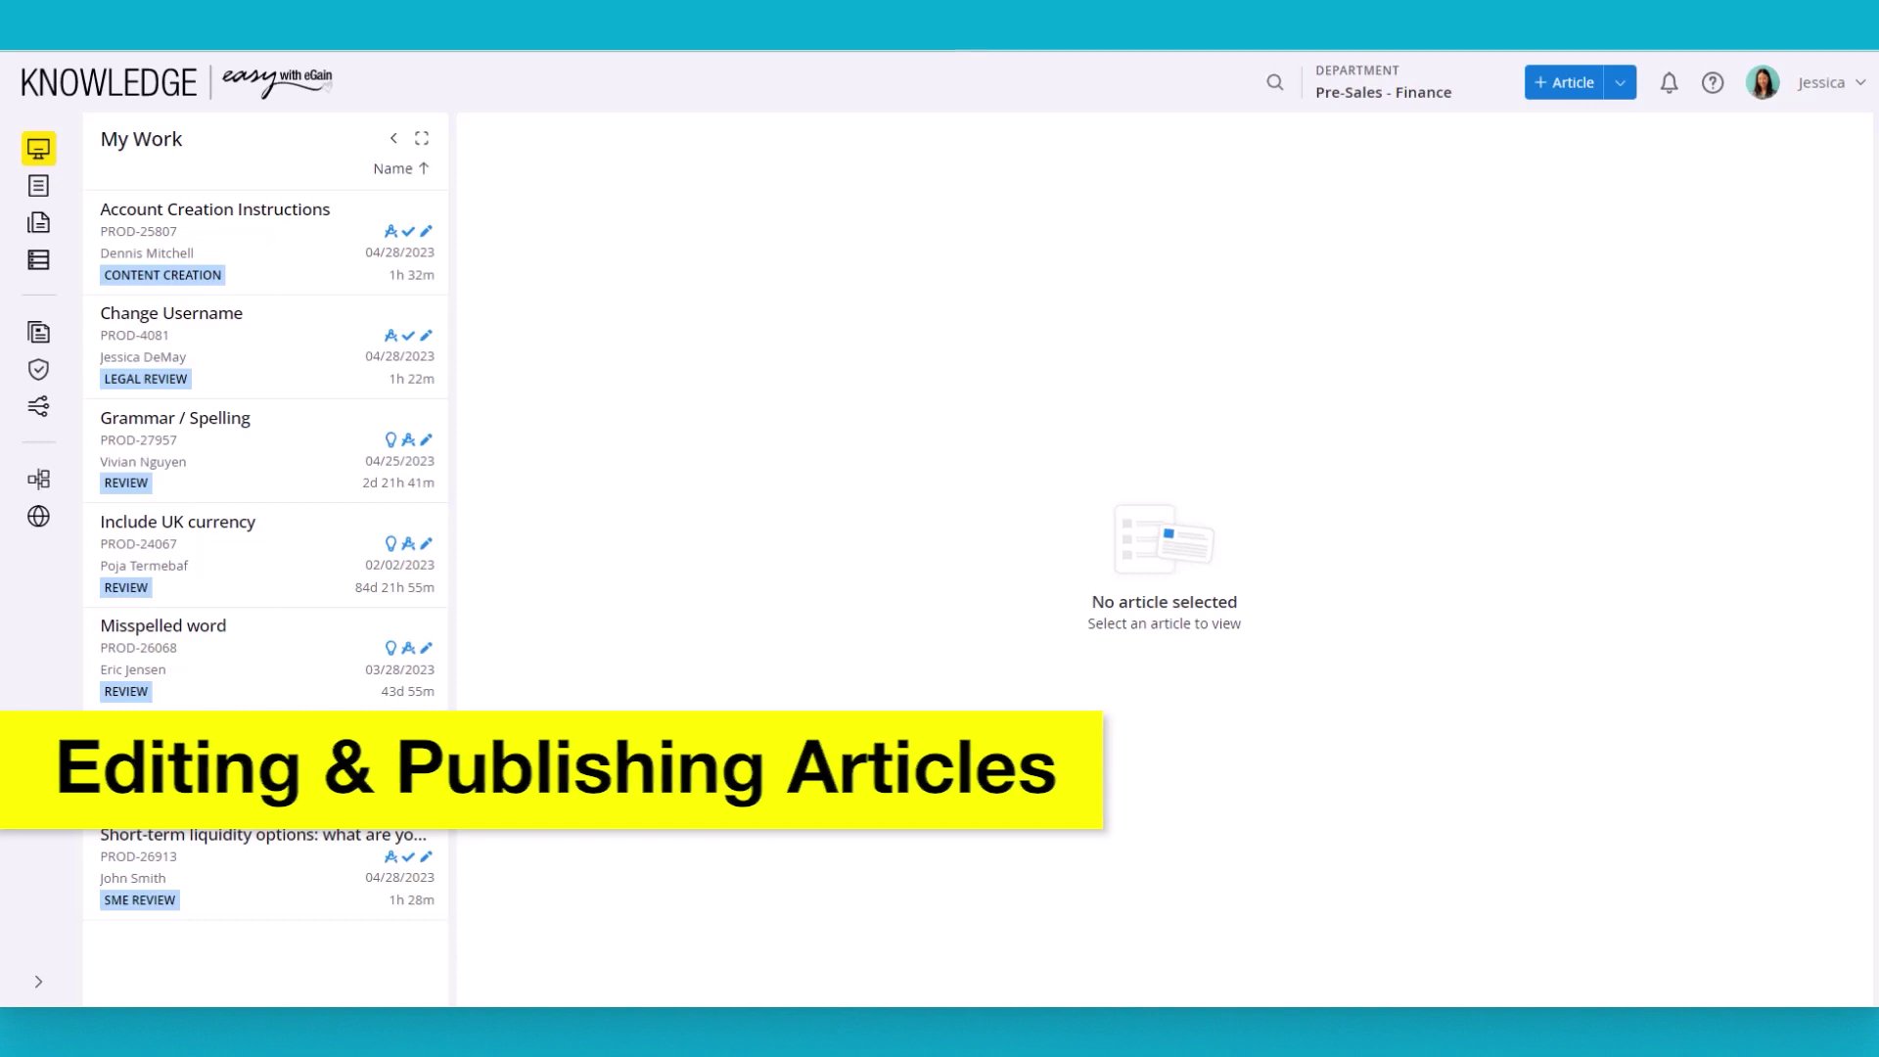
click(302, 779)
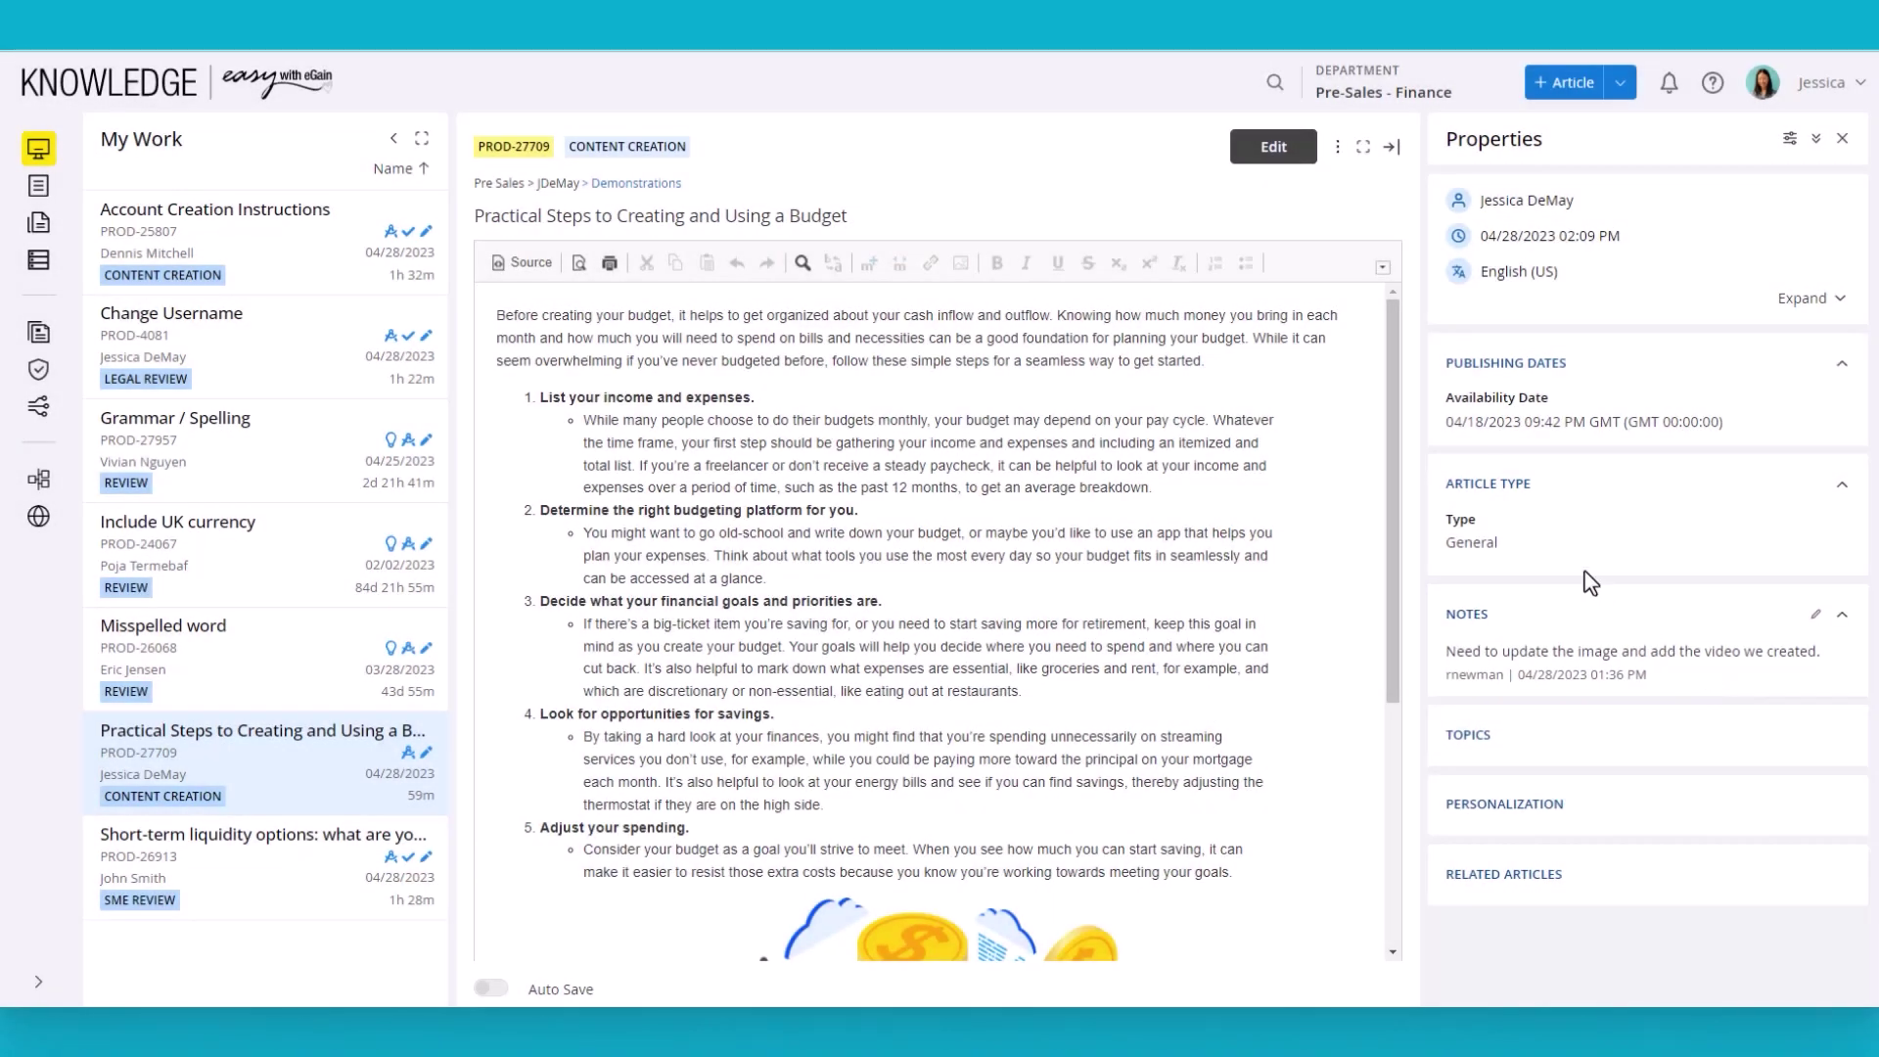
click(1272, 147)
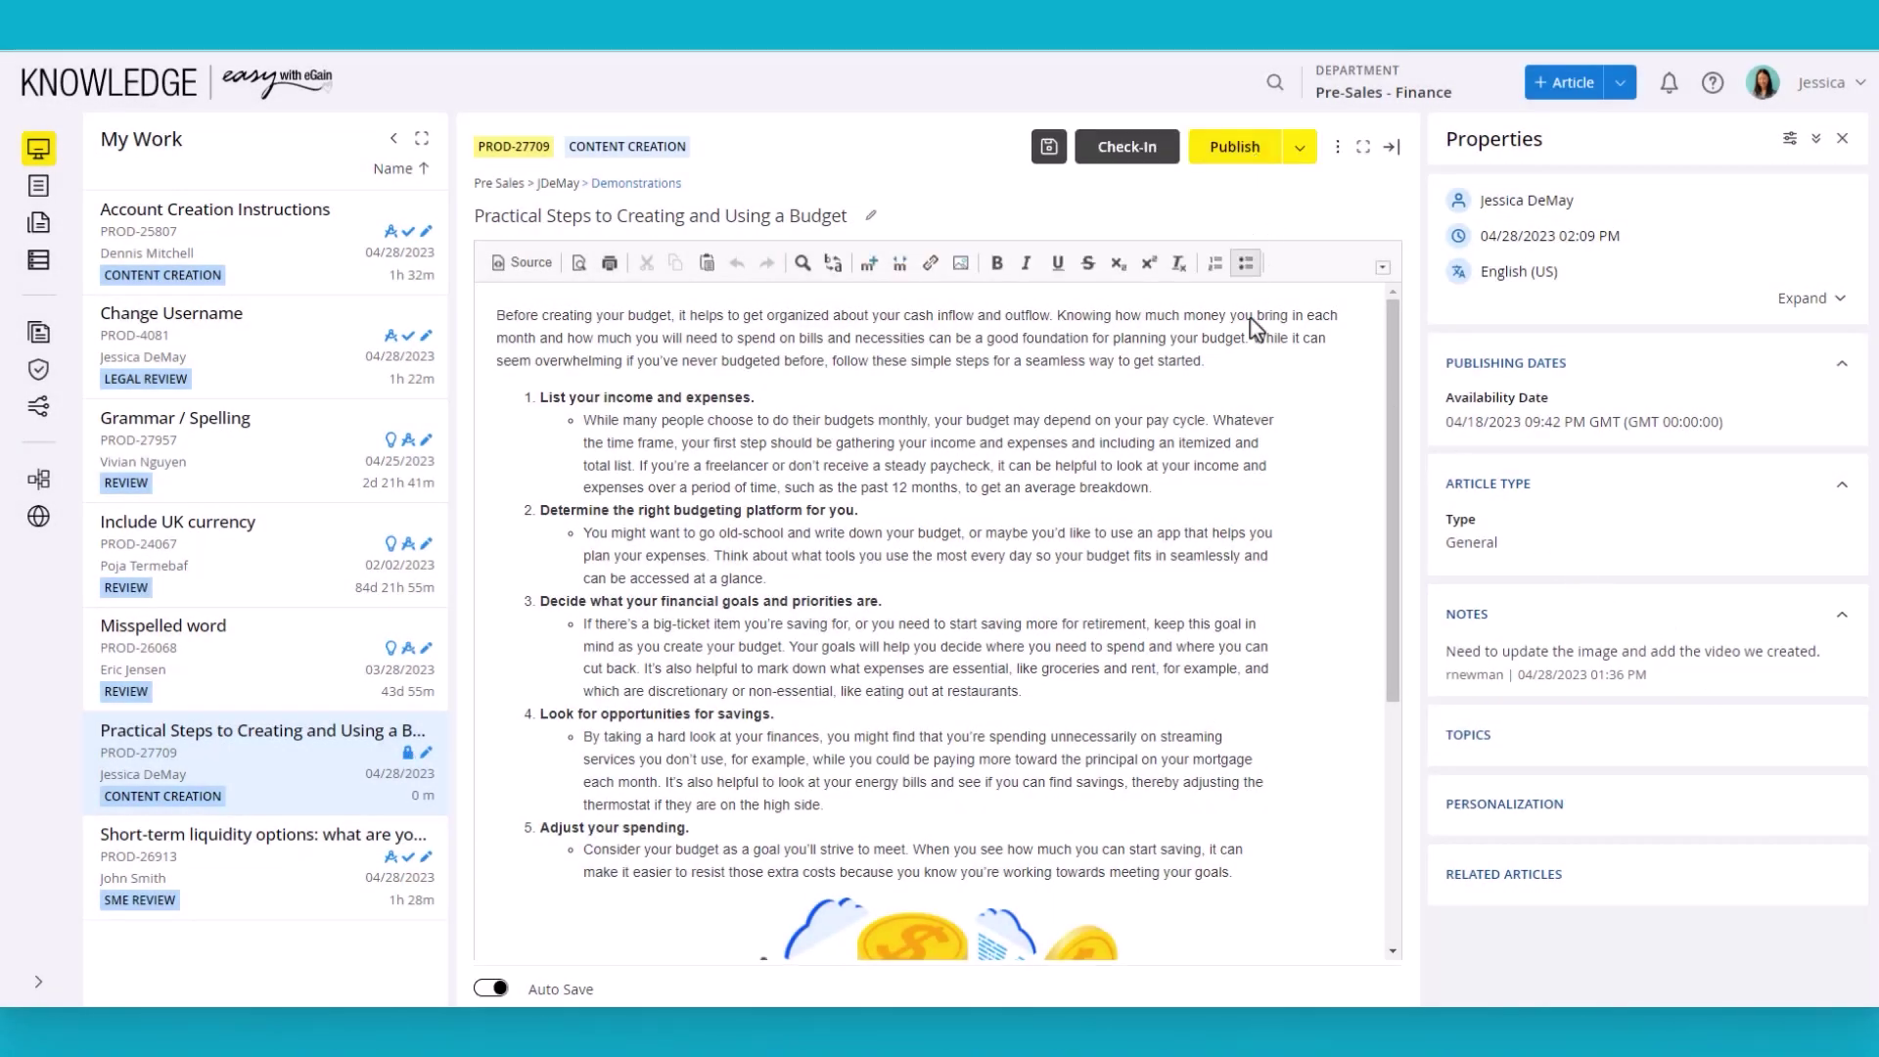
Step: Replace the budget illustration with the uploaded banking image.png and paste a YouTube video link below it
drag(1388, 466, 1384, 793)
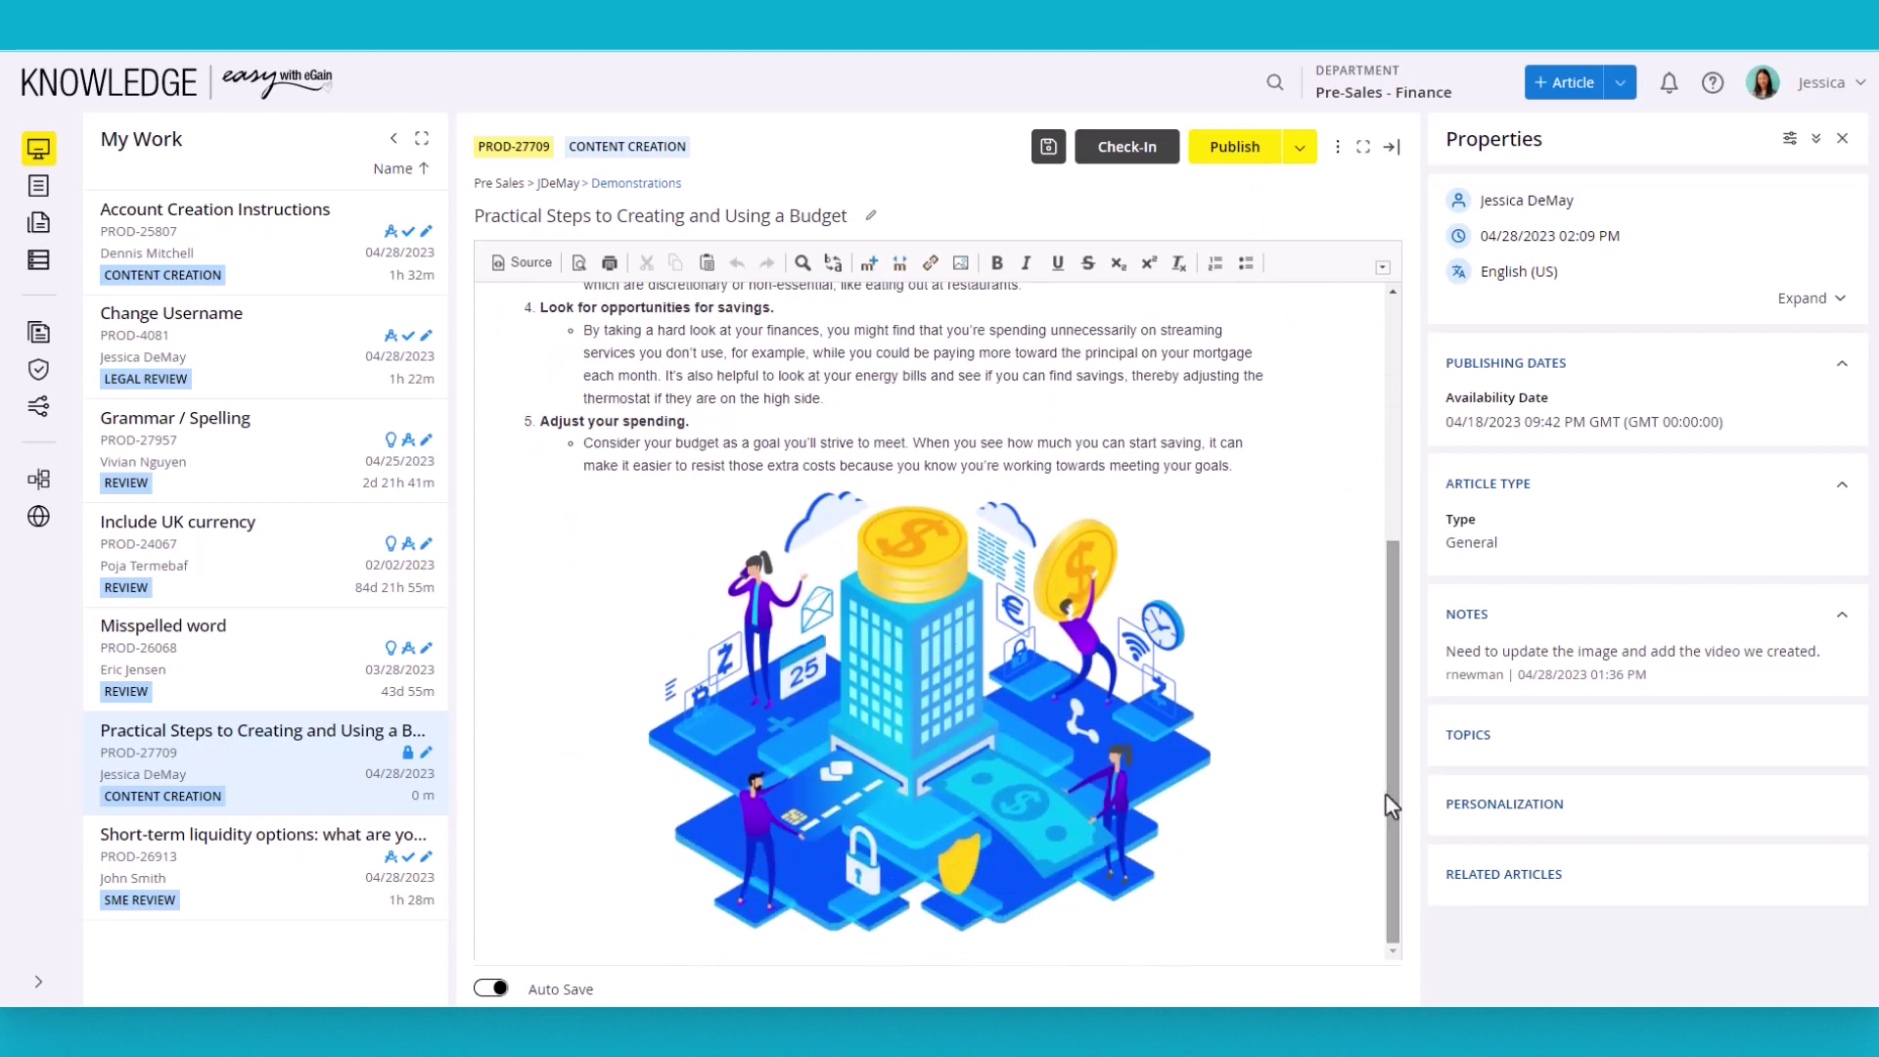
click(967, 693)
key(Delete)
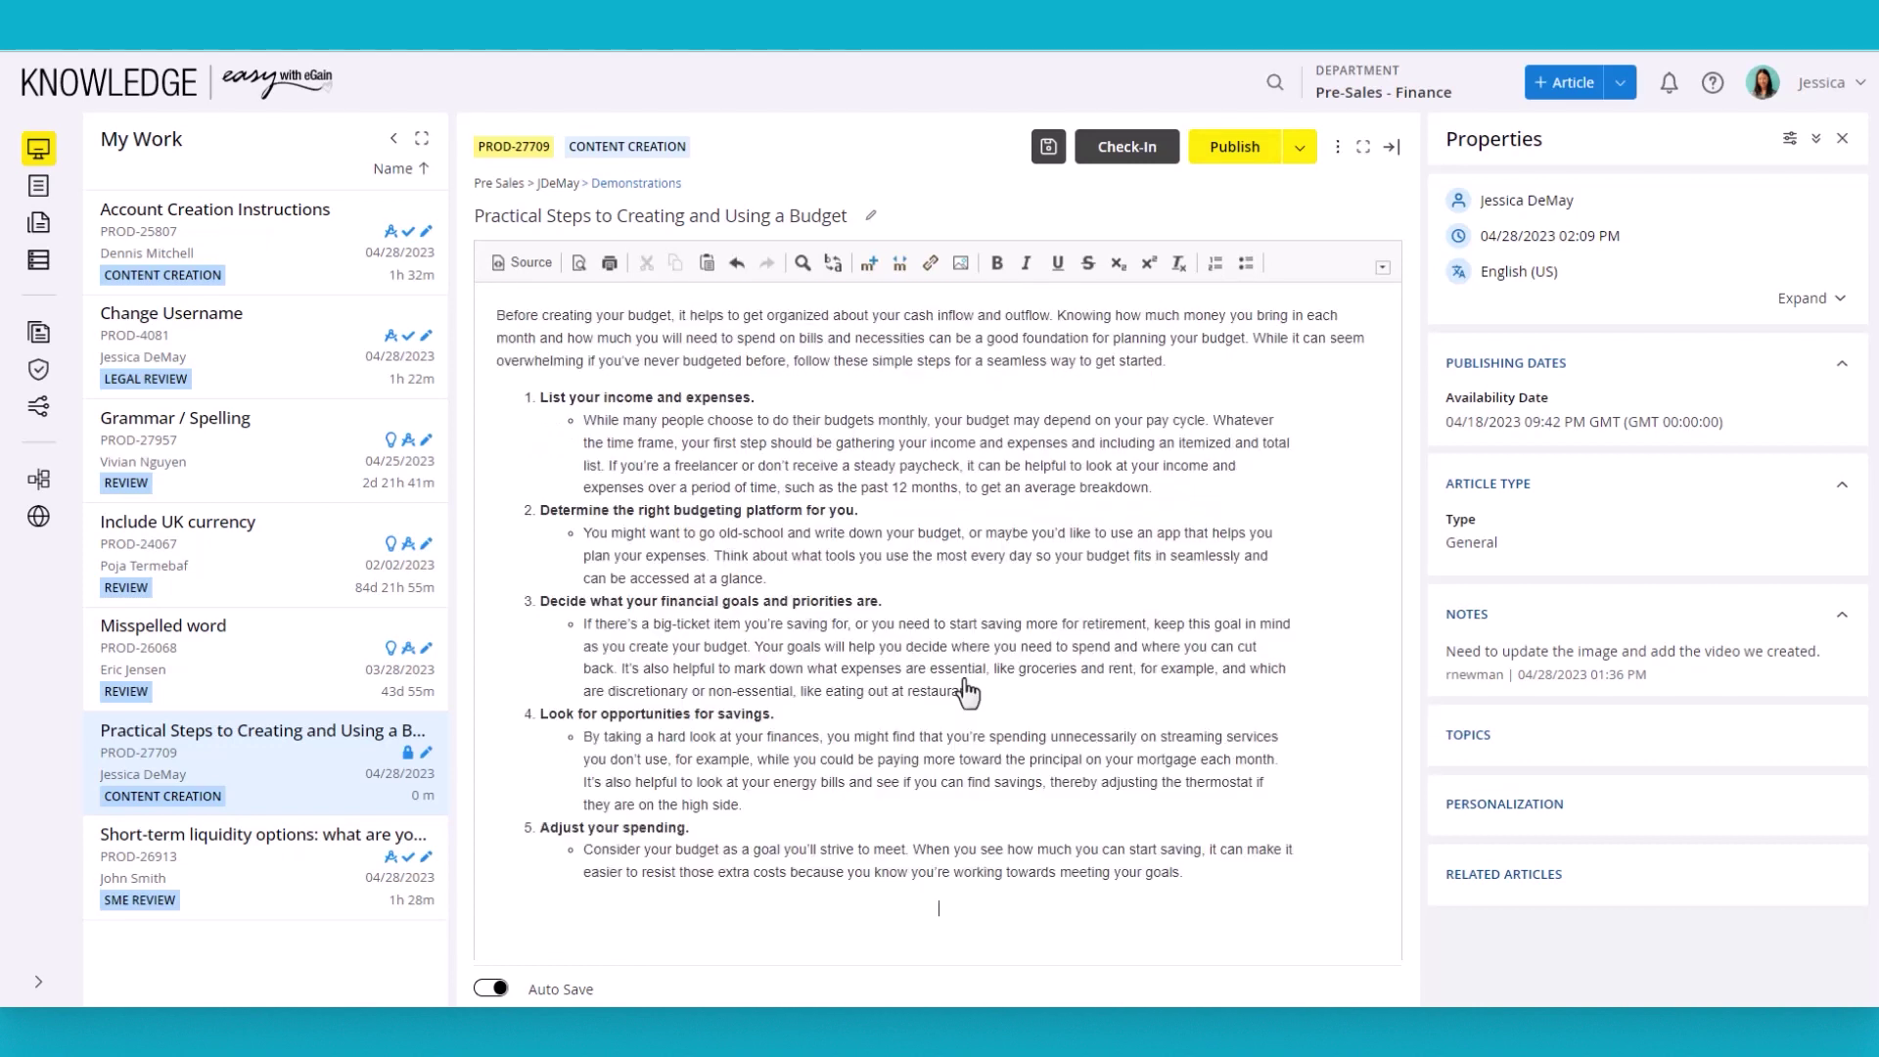
click(957, 276)
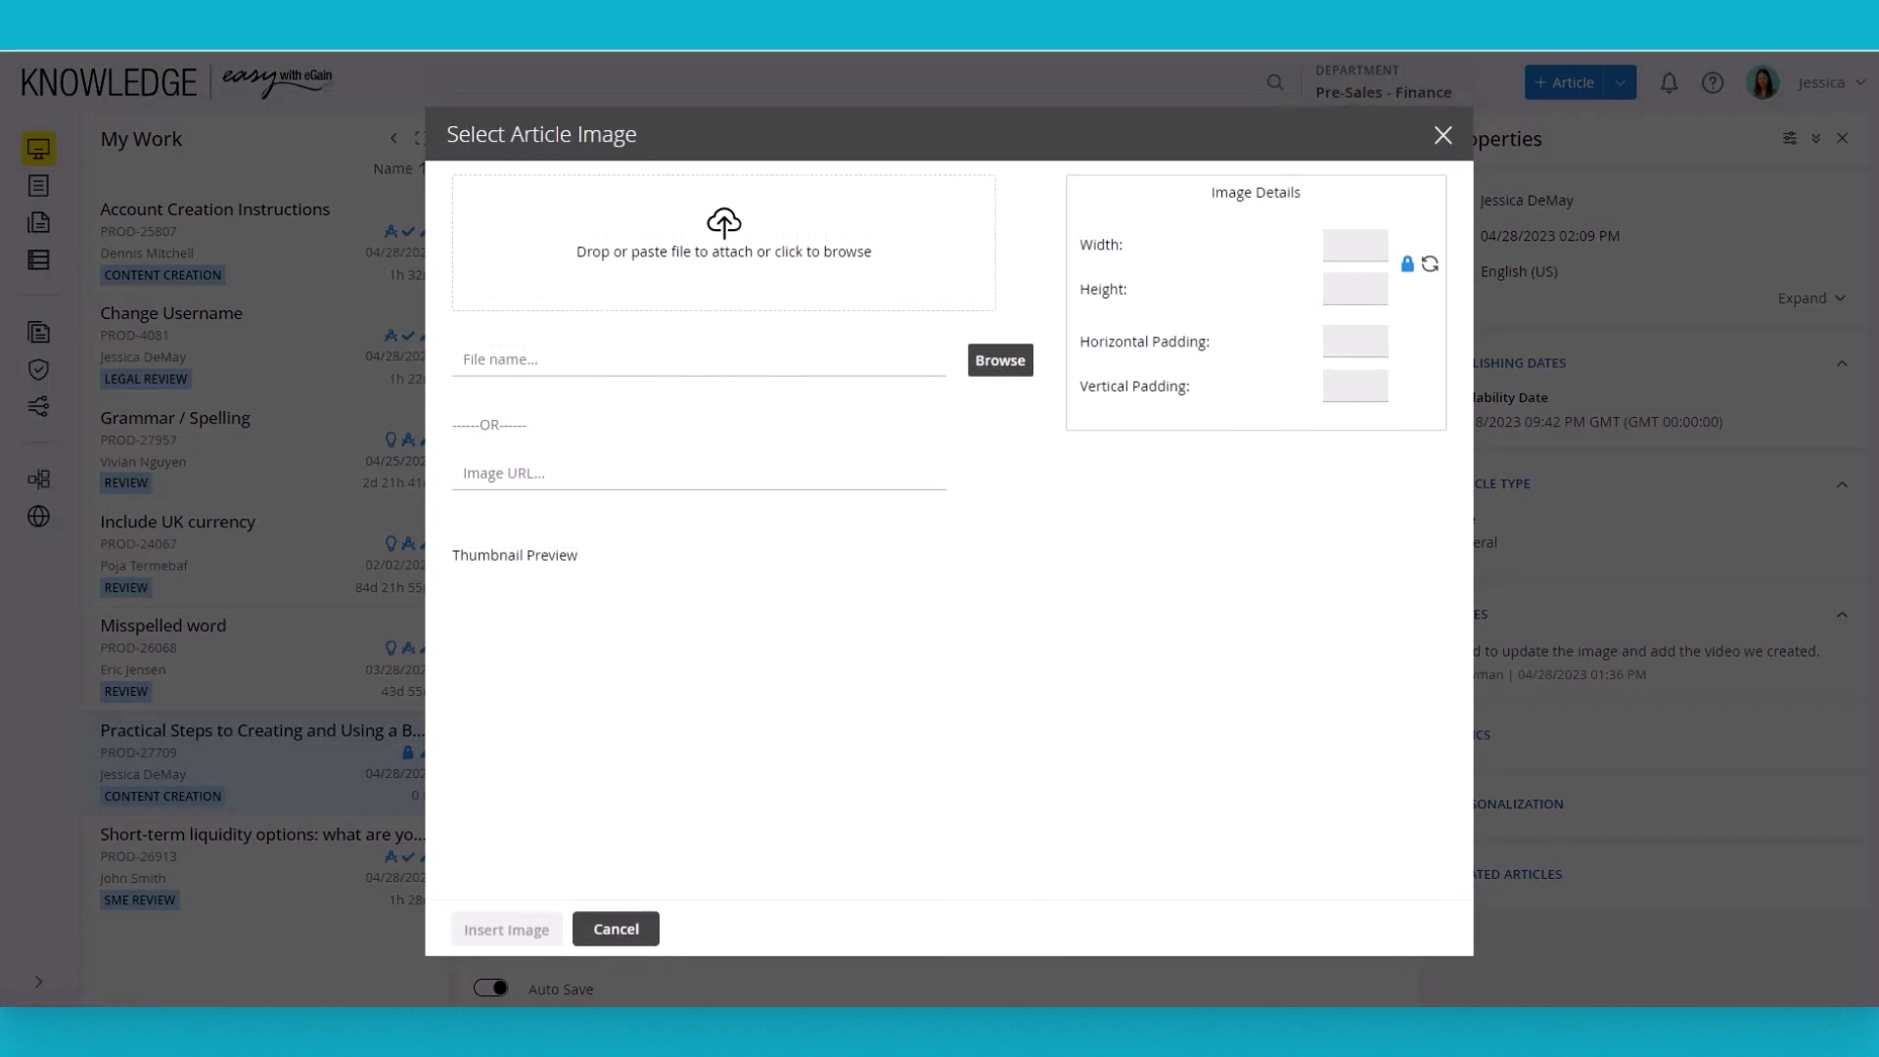
drag(1566, 491, 808, 289)
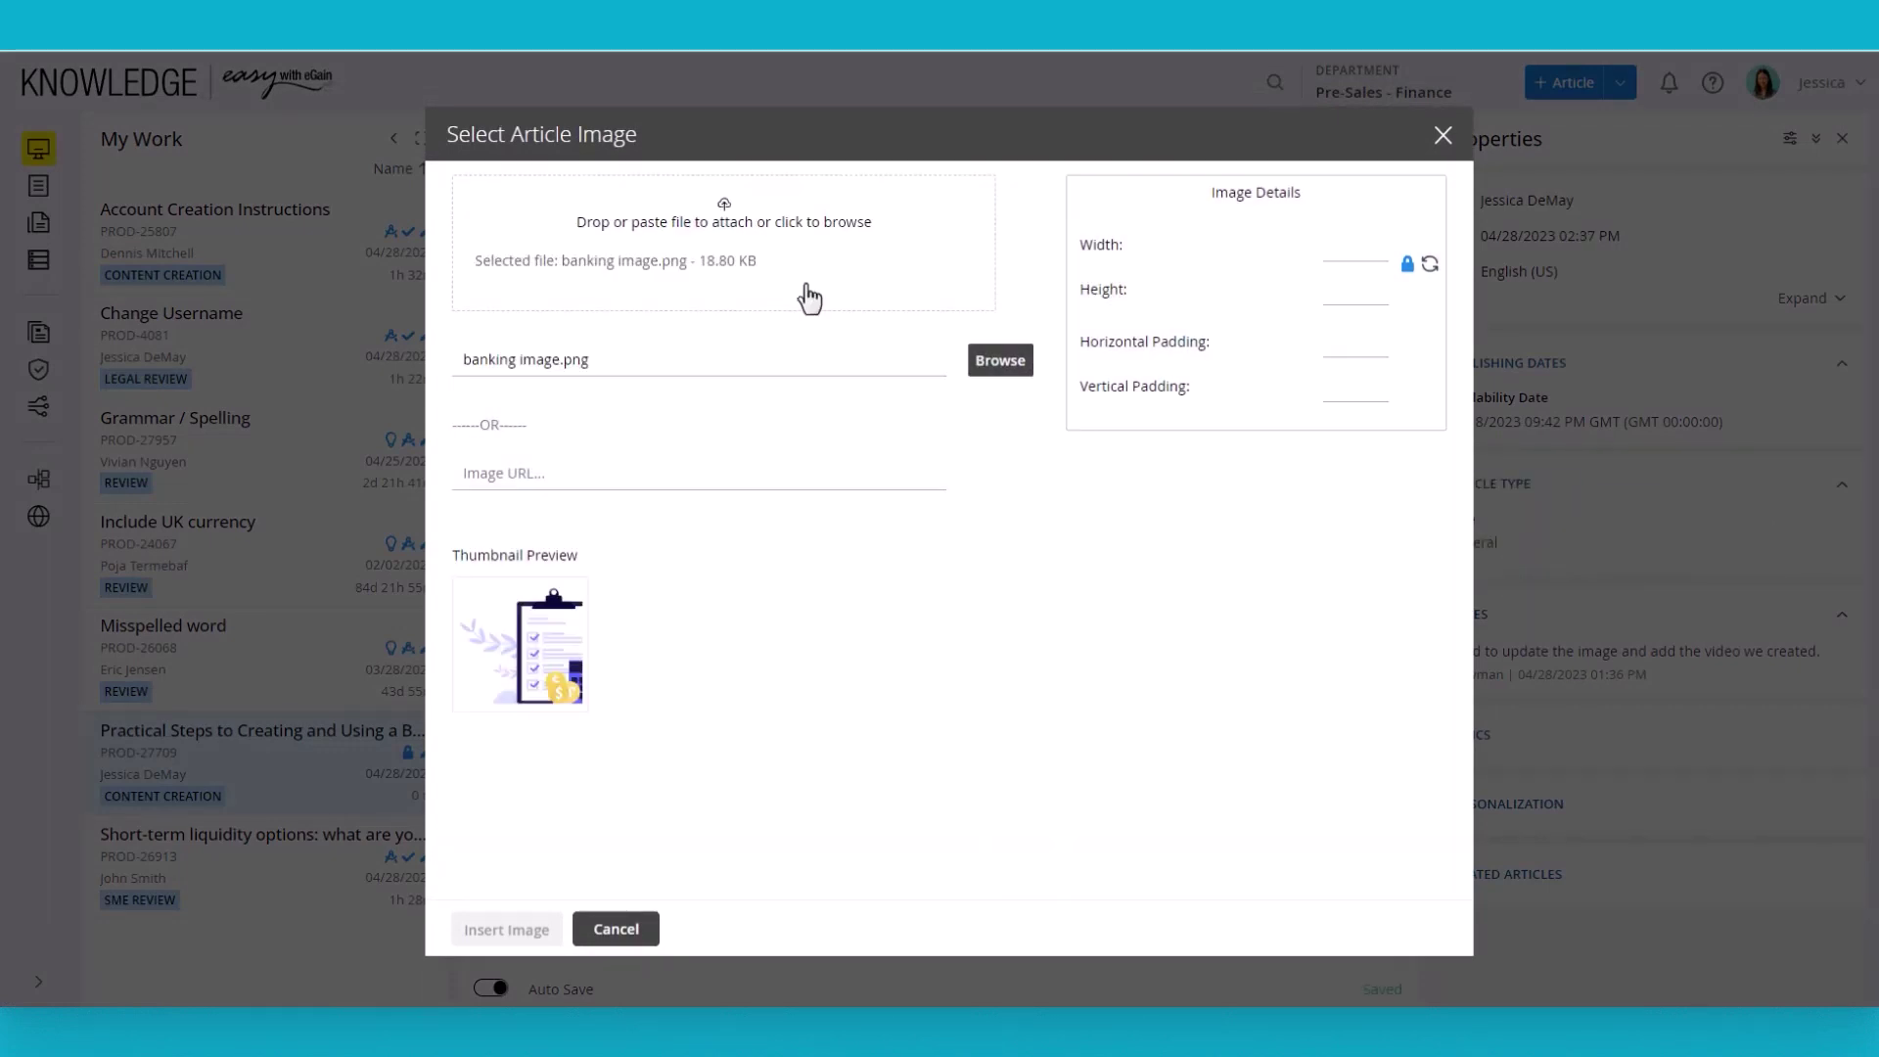
click(530, 930)
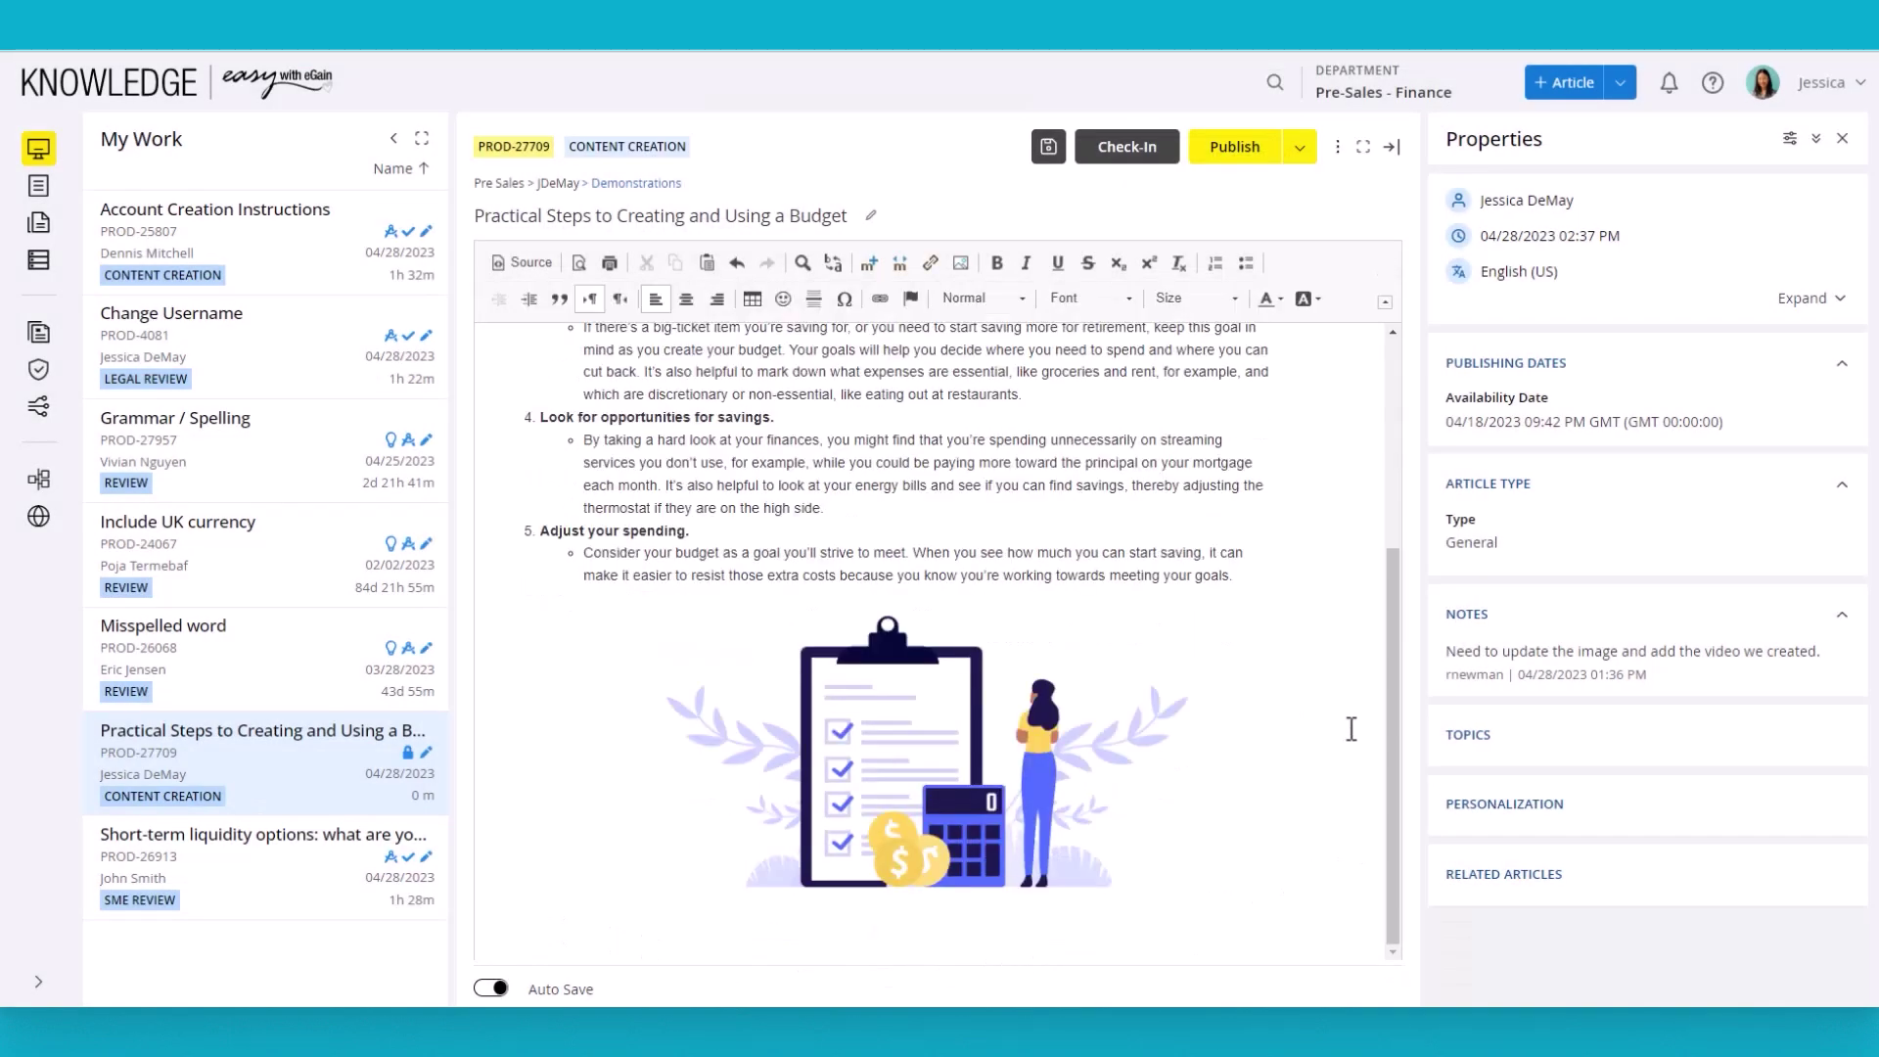
text(https://youtu.be/UiYX4Z6zcLo)
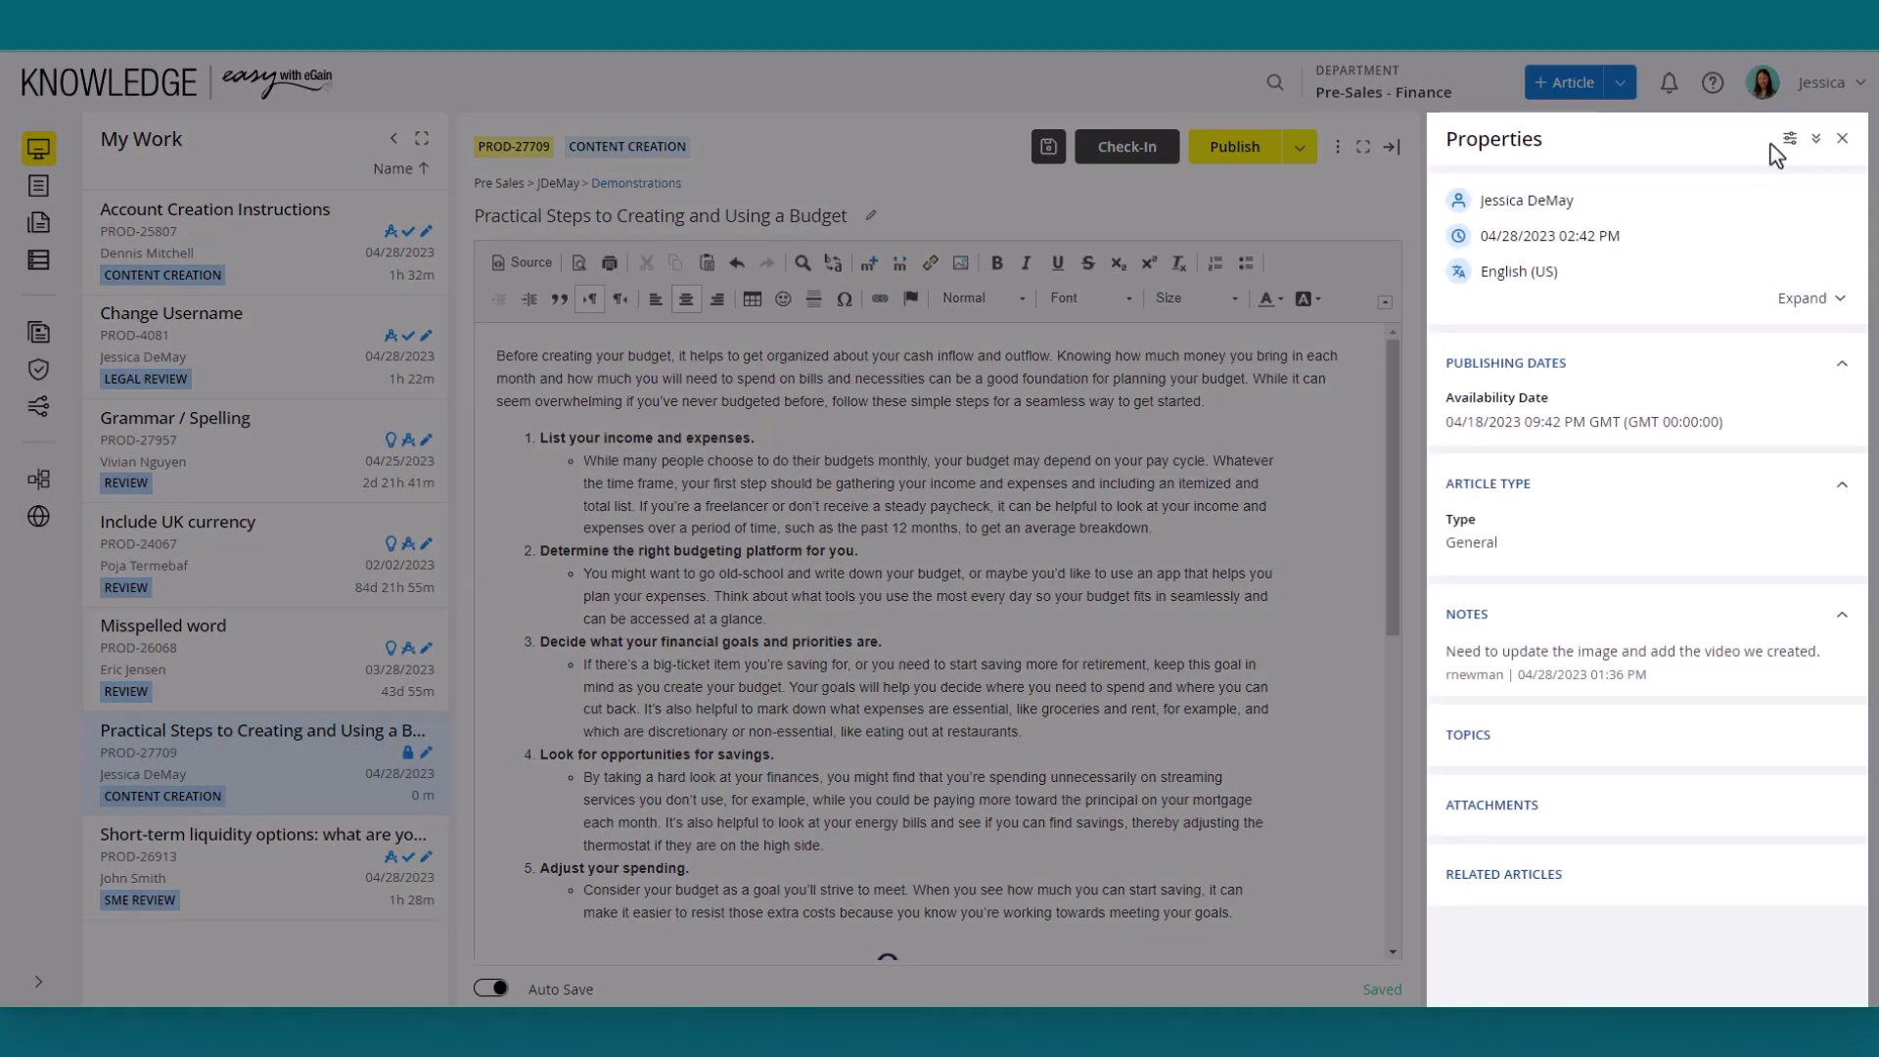
Step: Show the Personalization section and hide the Topics section in the article's Properties panel
click(1790, 139)
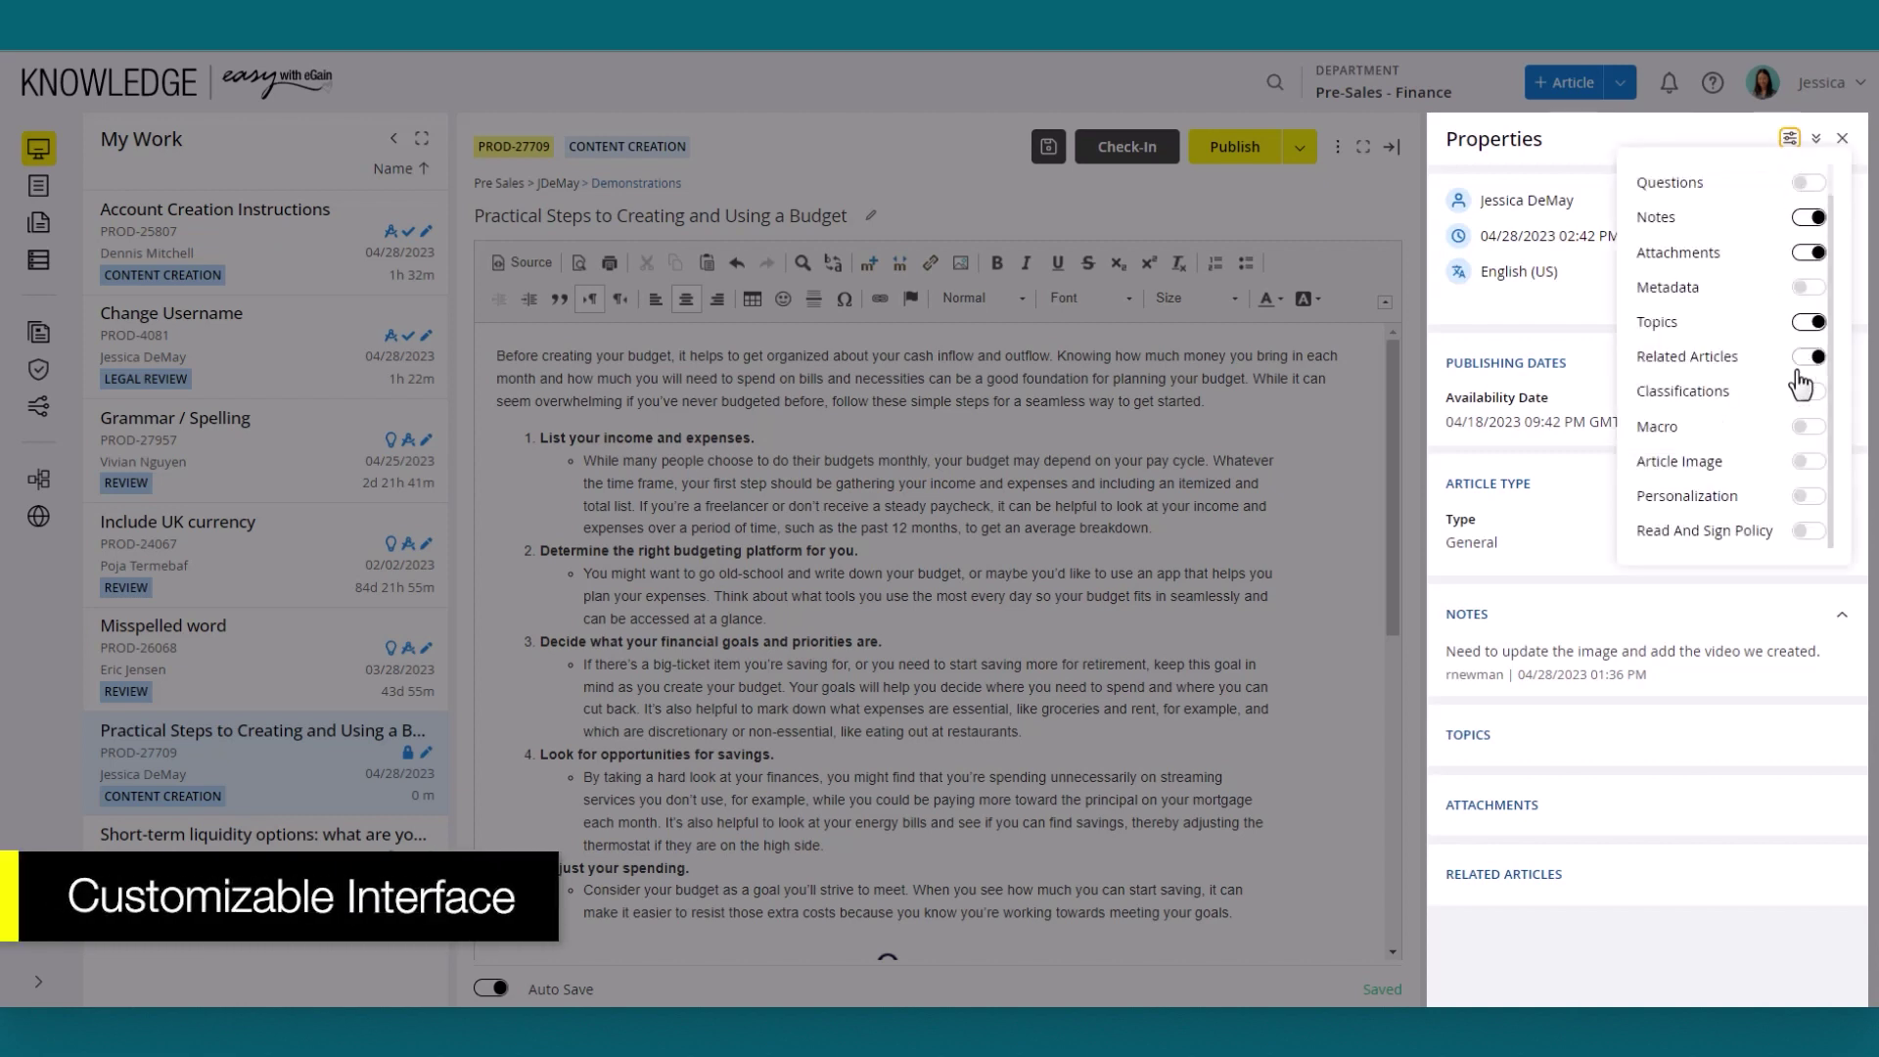
click(1808, 497)
click(1810, 358)
click(1808, 322)
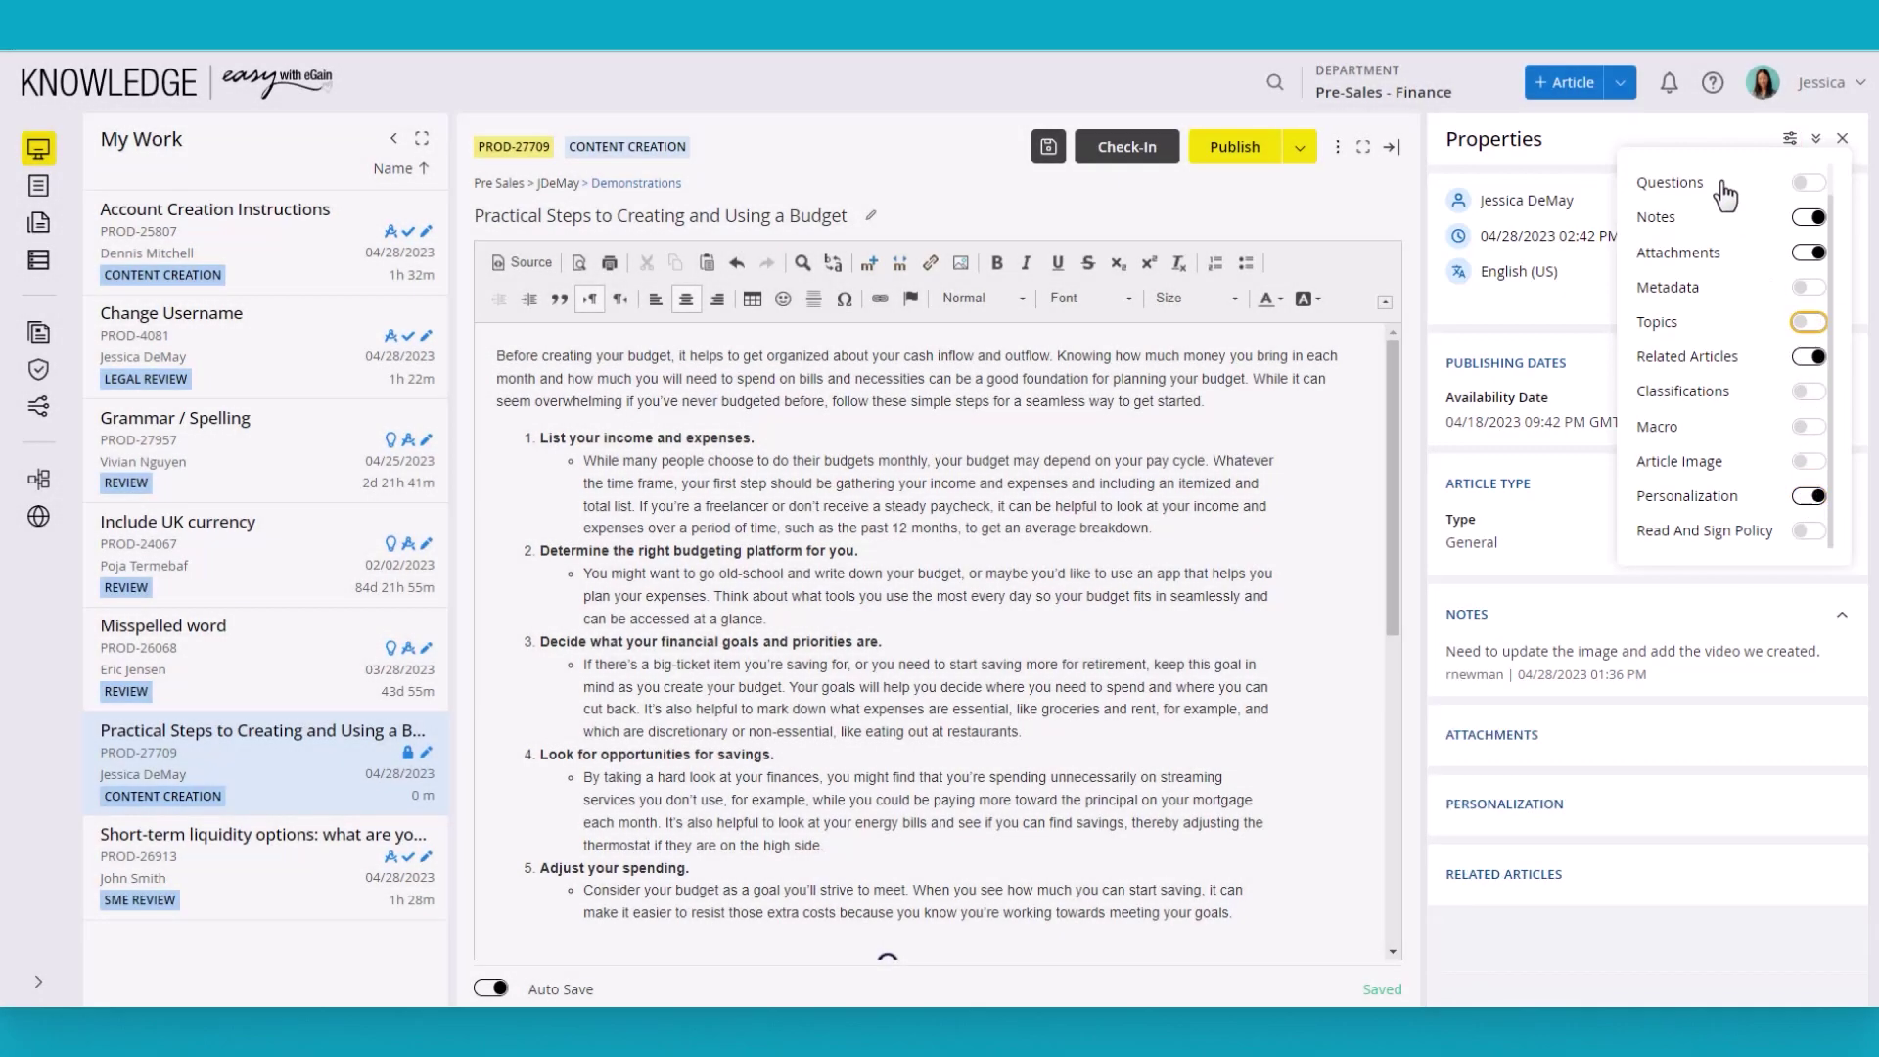
click(1712, 149)
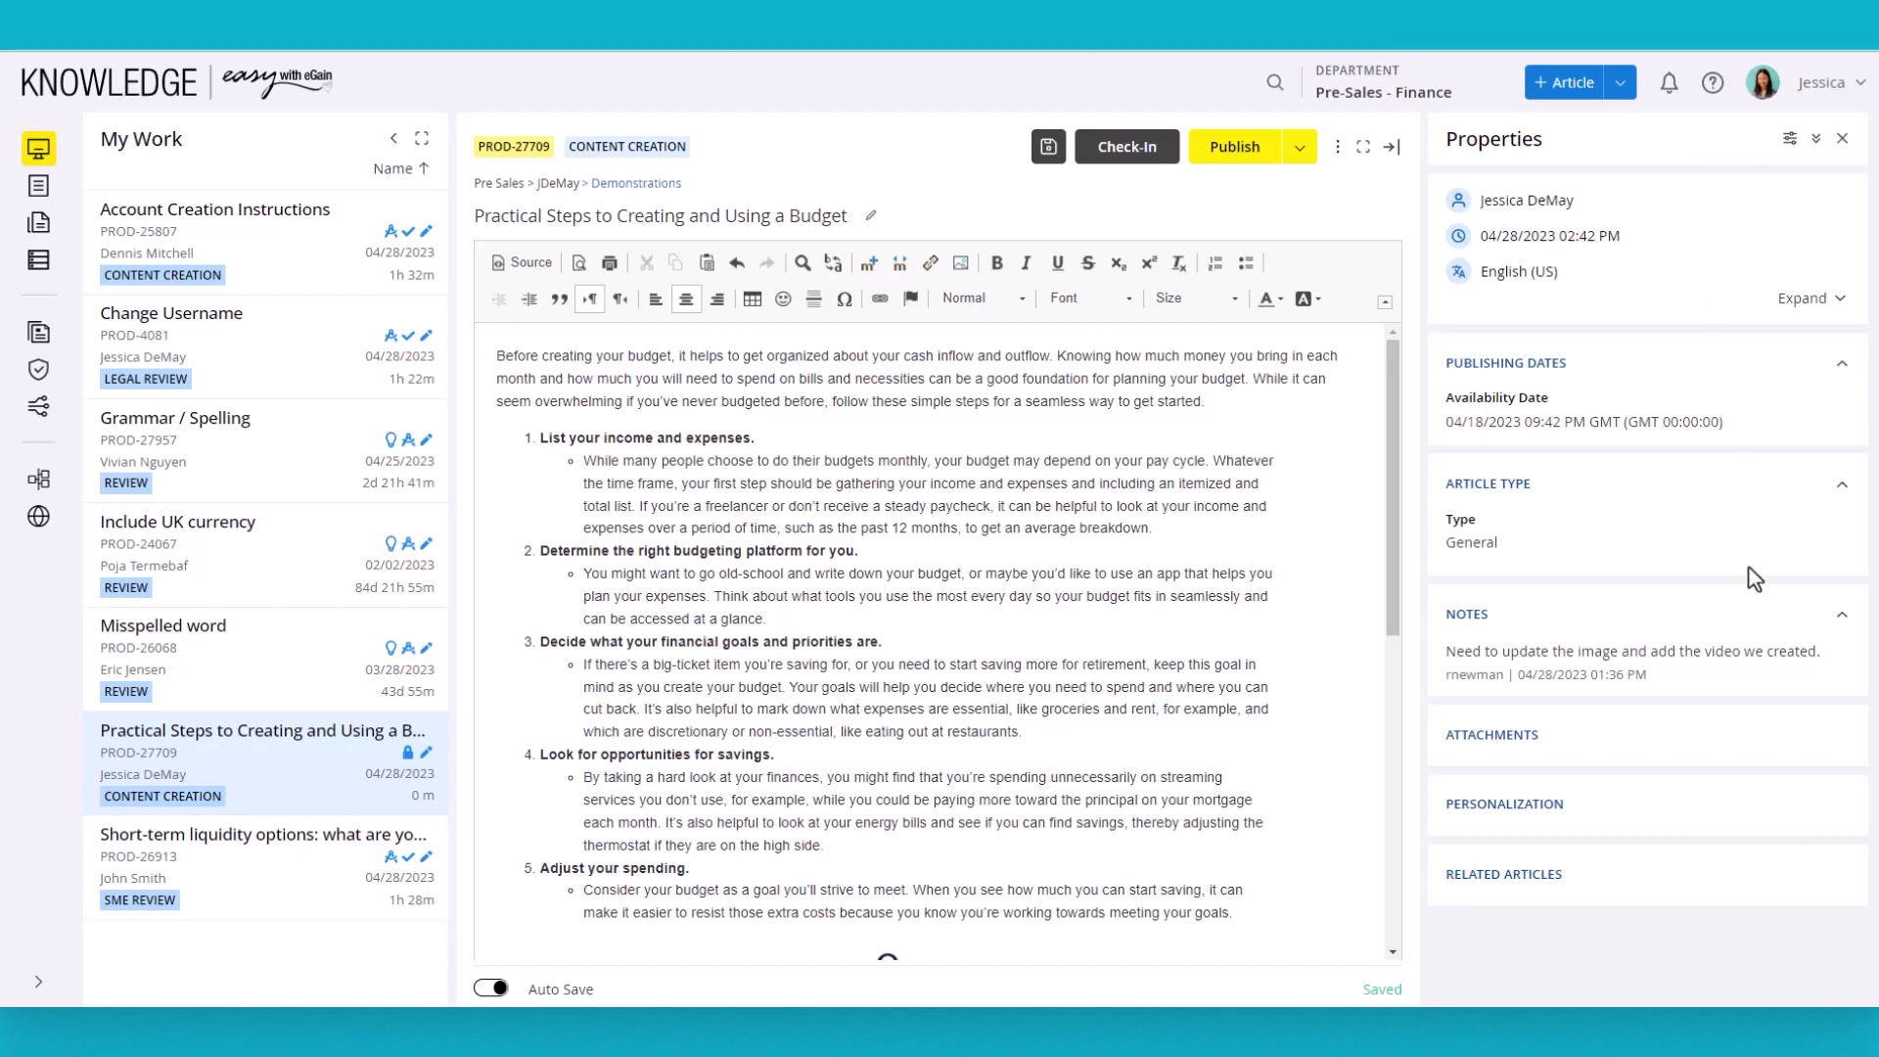
click(1816, 614)
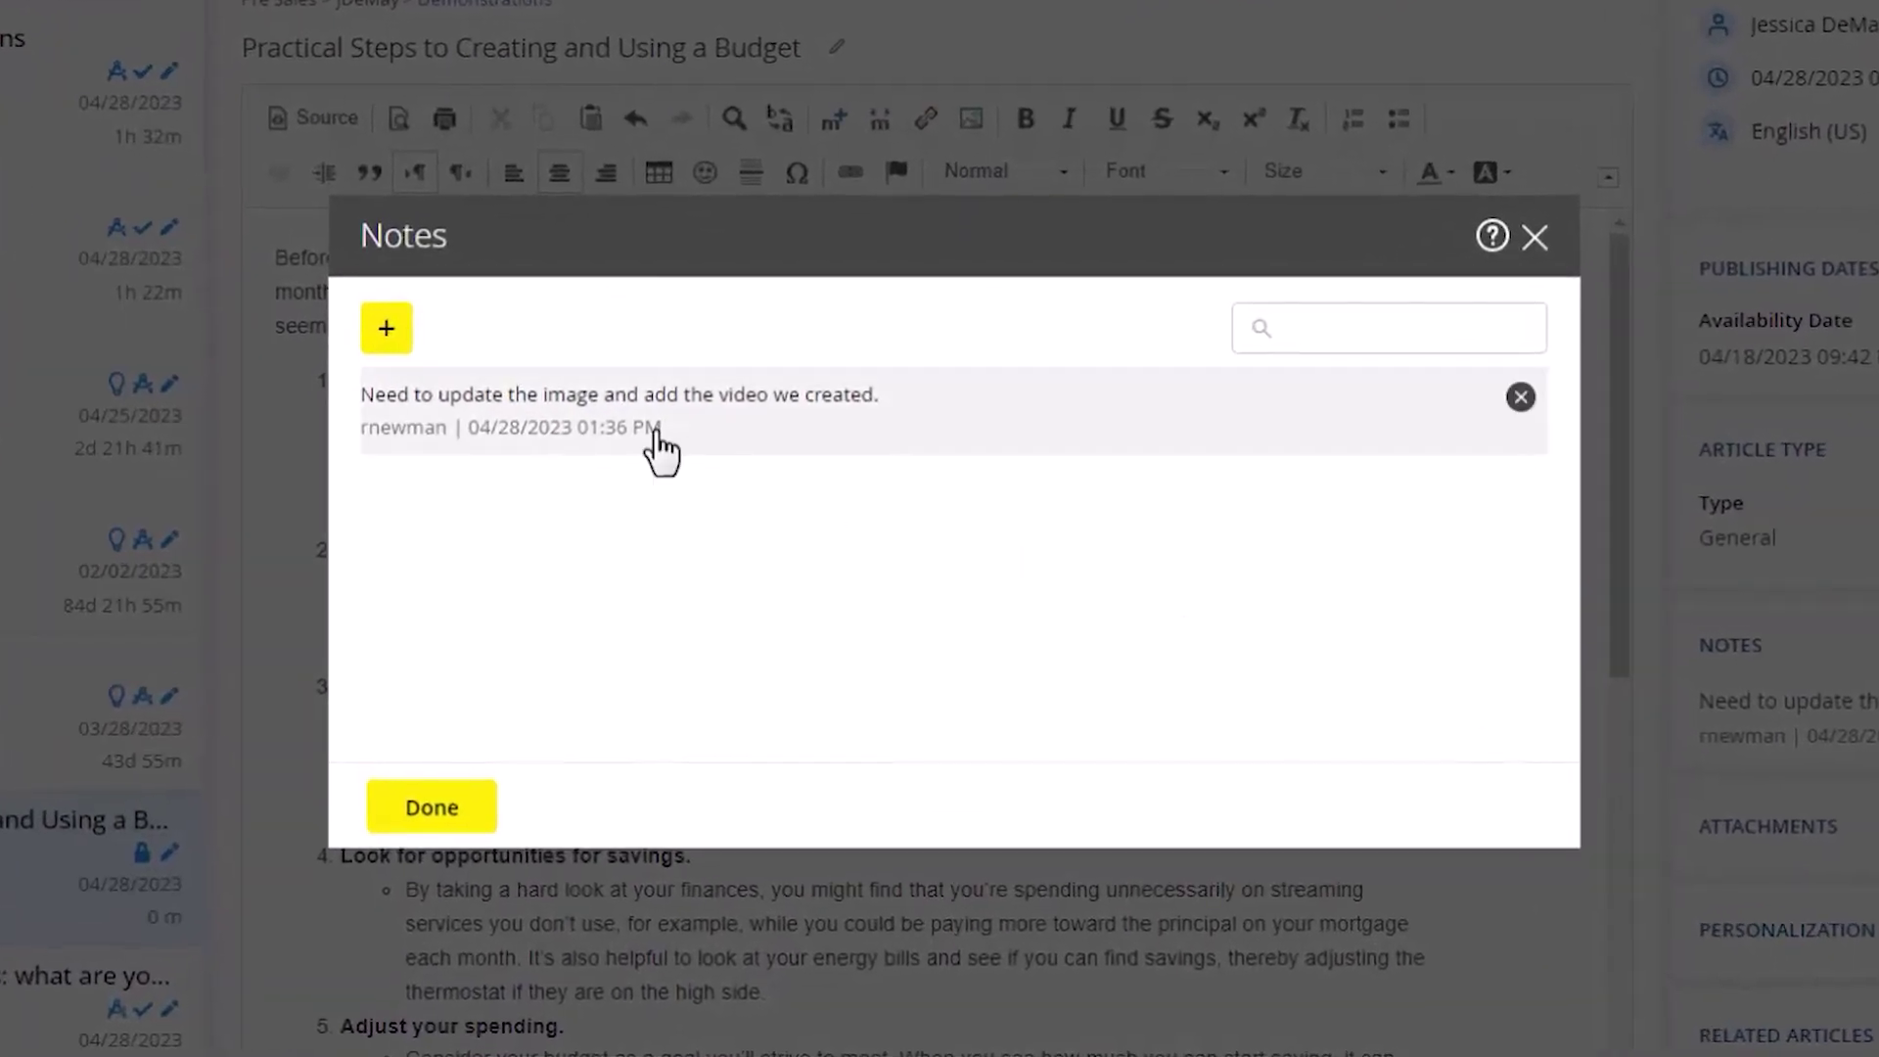
Step: Add the note 'updated image and added video.' to the article and close the notes window
click(386, 328)
click(812, 352)
text(upda)
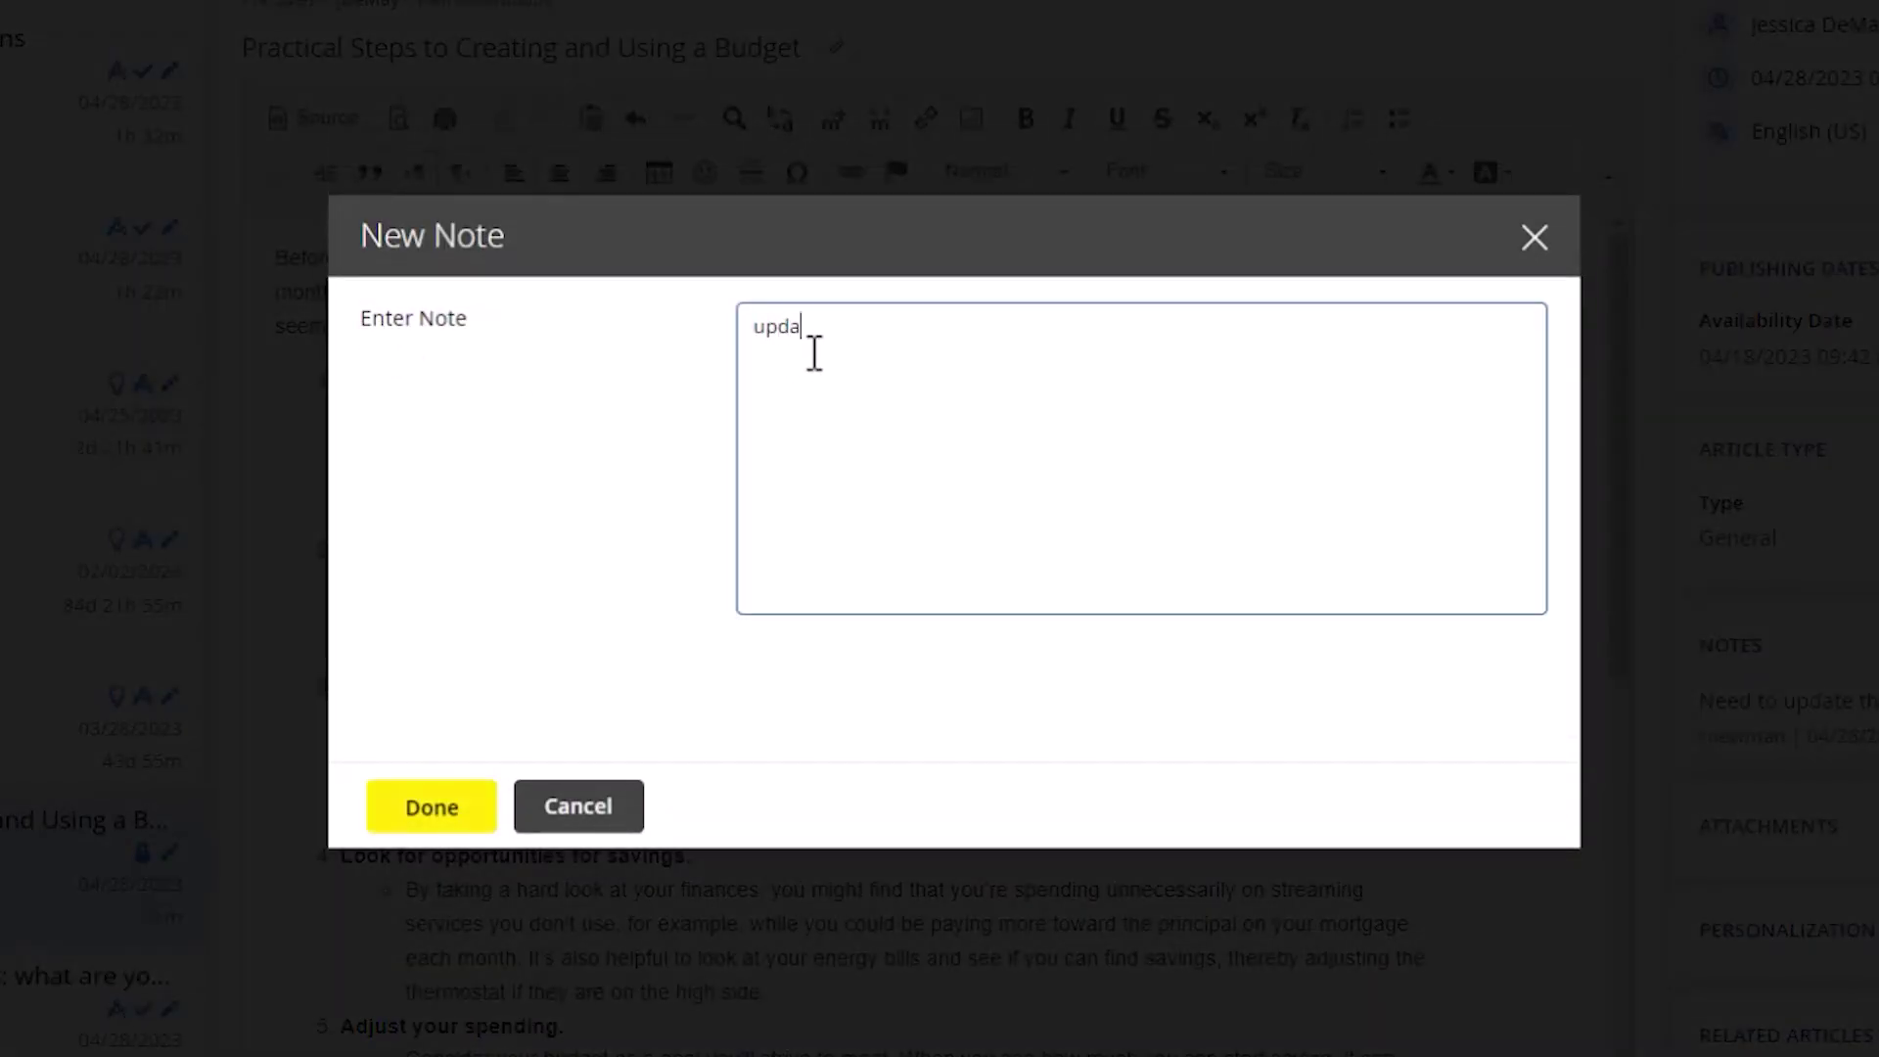
text(ted image and added video.)
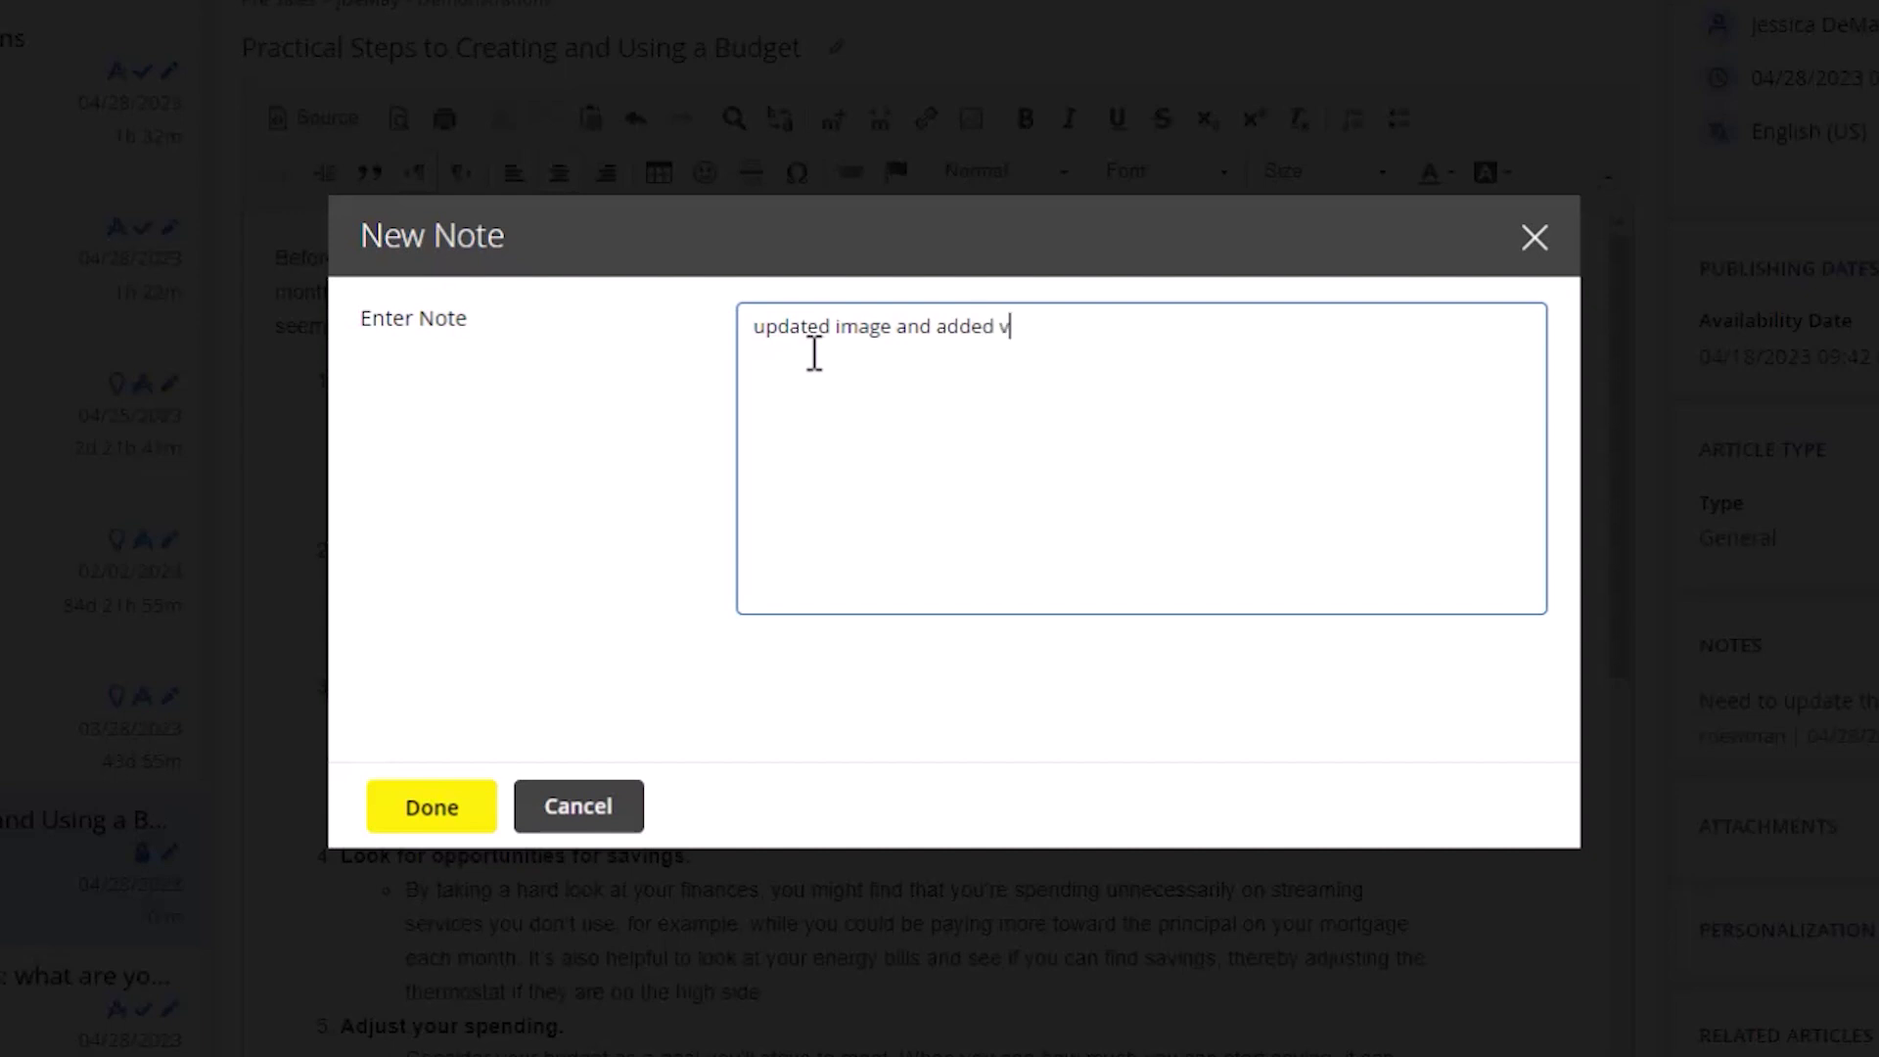
click(421, 827)
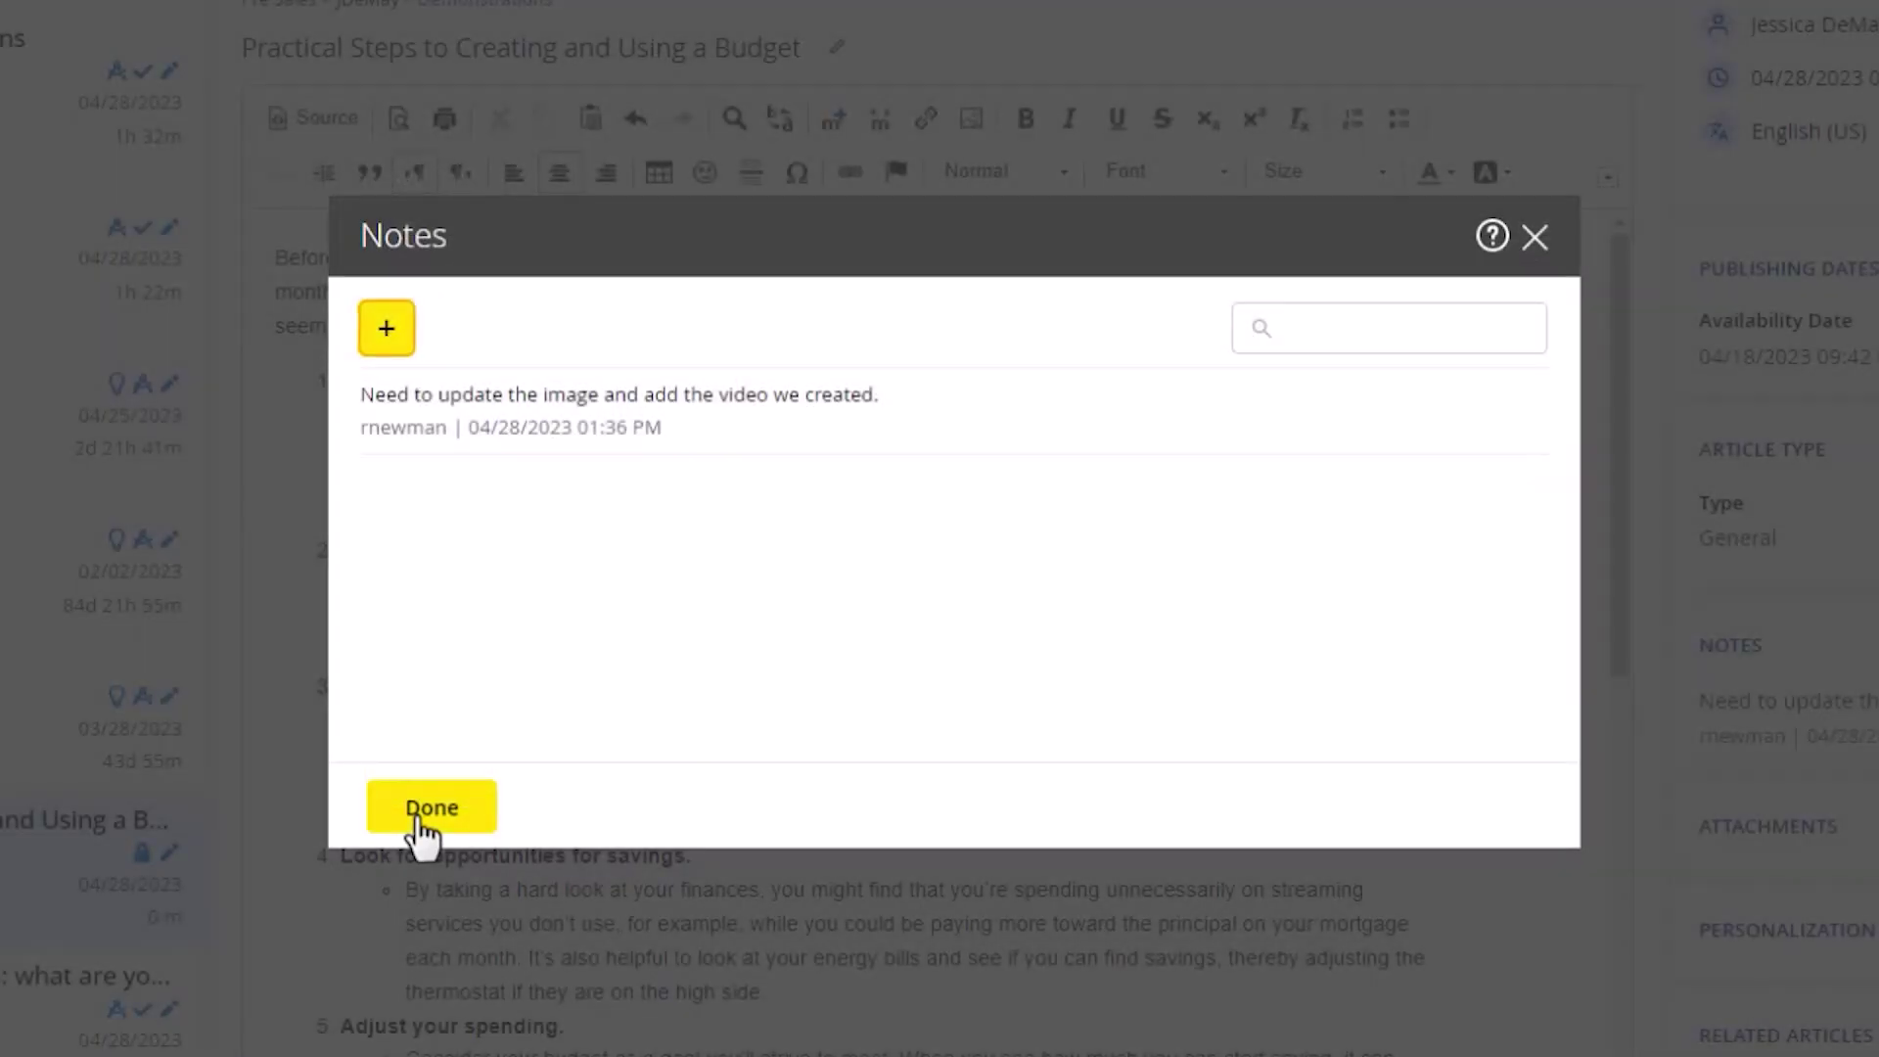
click(578, 734)
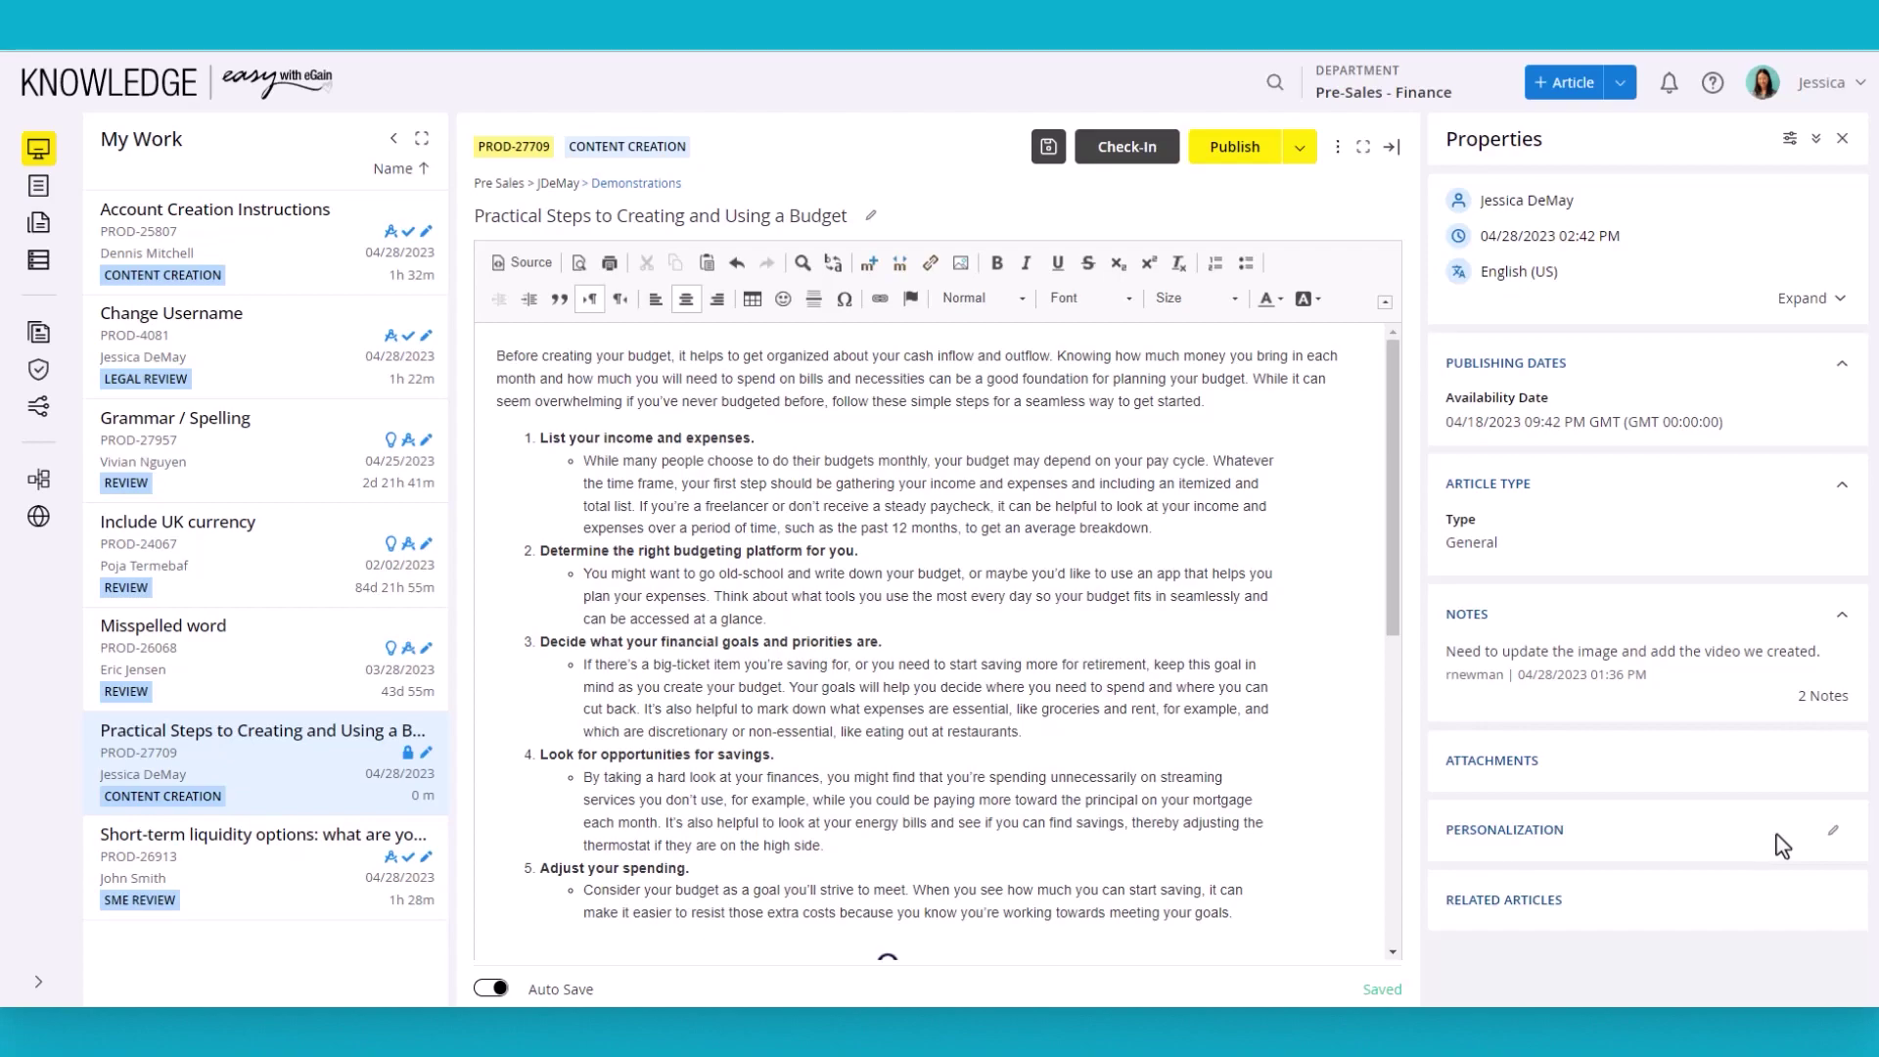
Step: Filter personalization by the Type tags Major Purchase, CollegeBound 529 and Retirement Plan Manager
click(1834, 834)
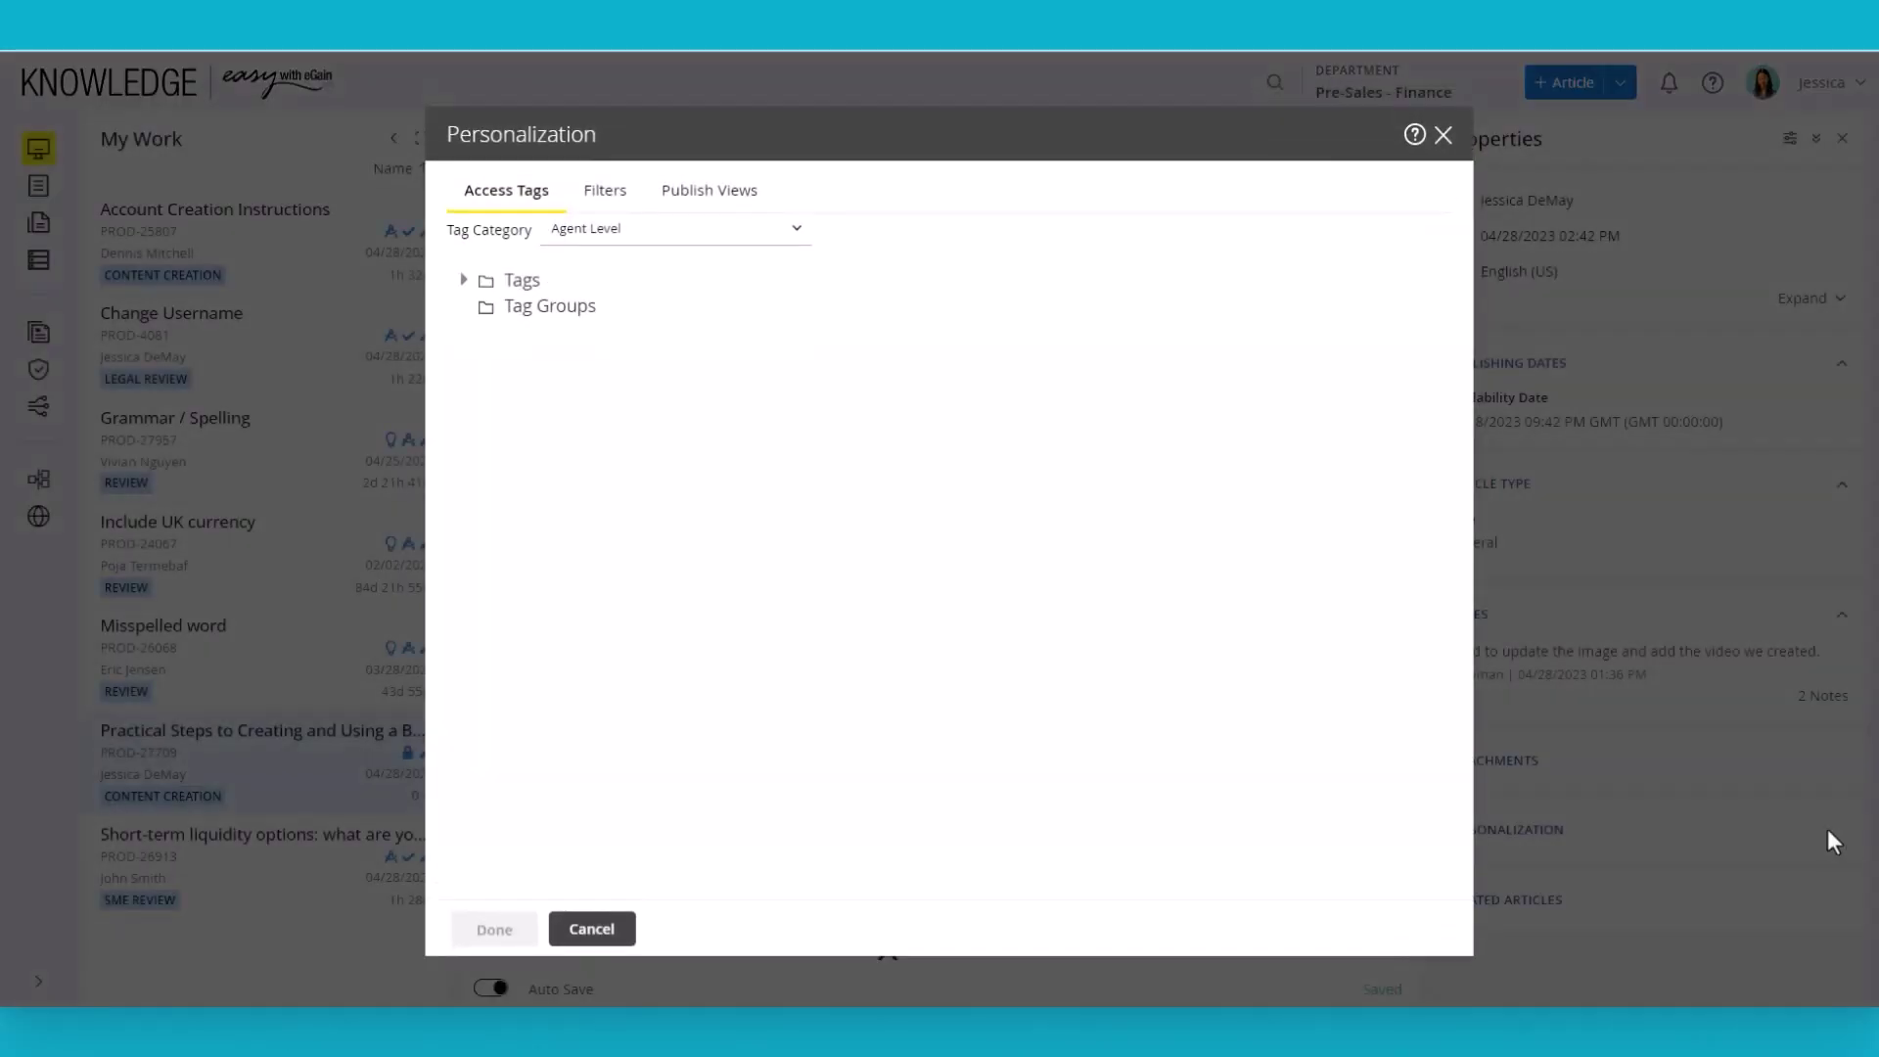
click(615, 203)
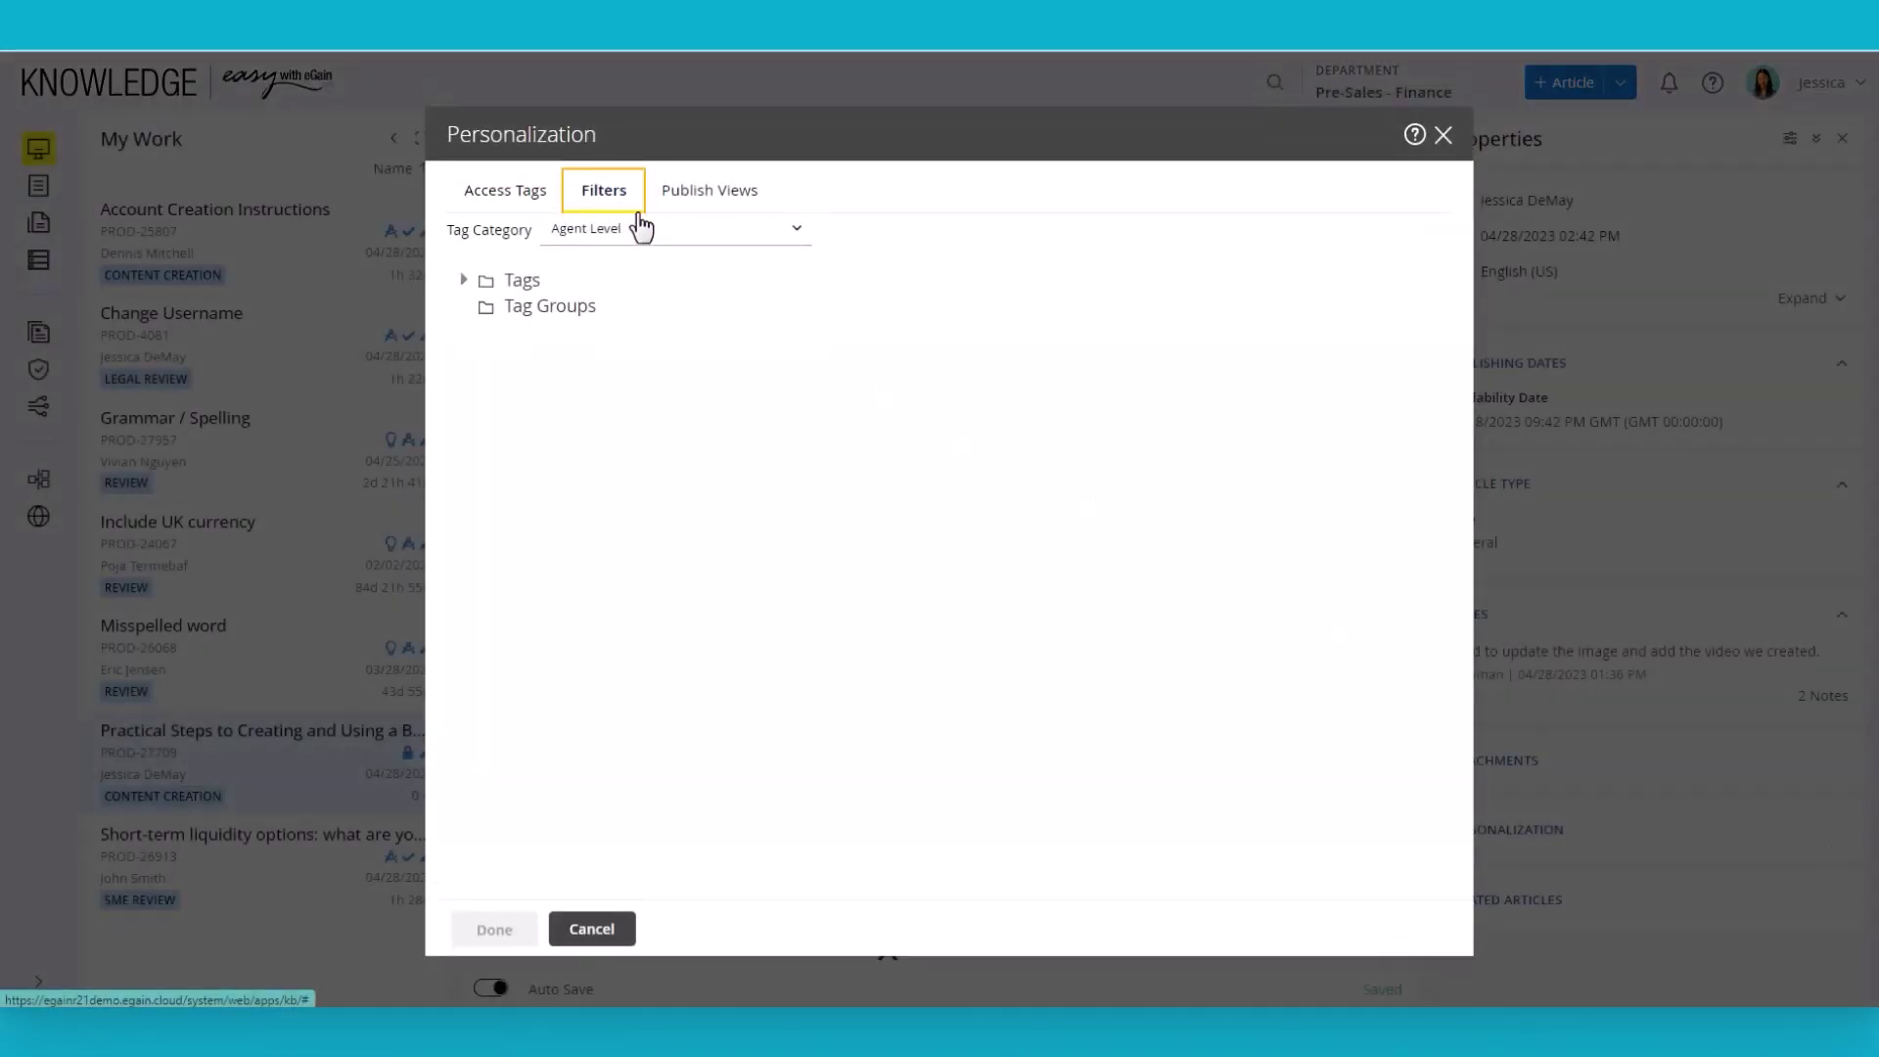
click(676, 235)
click(654, 372)
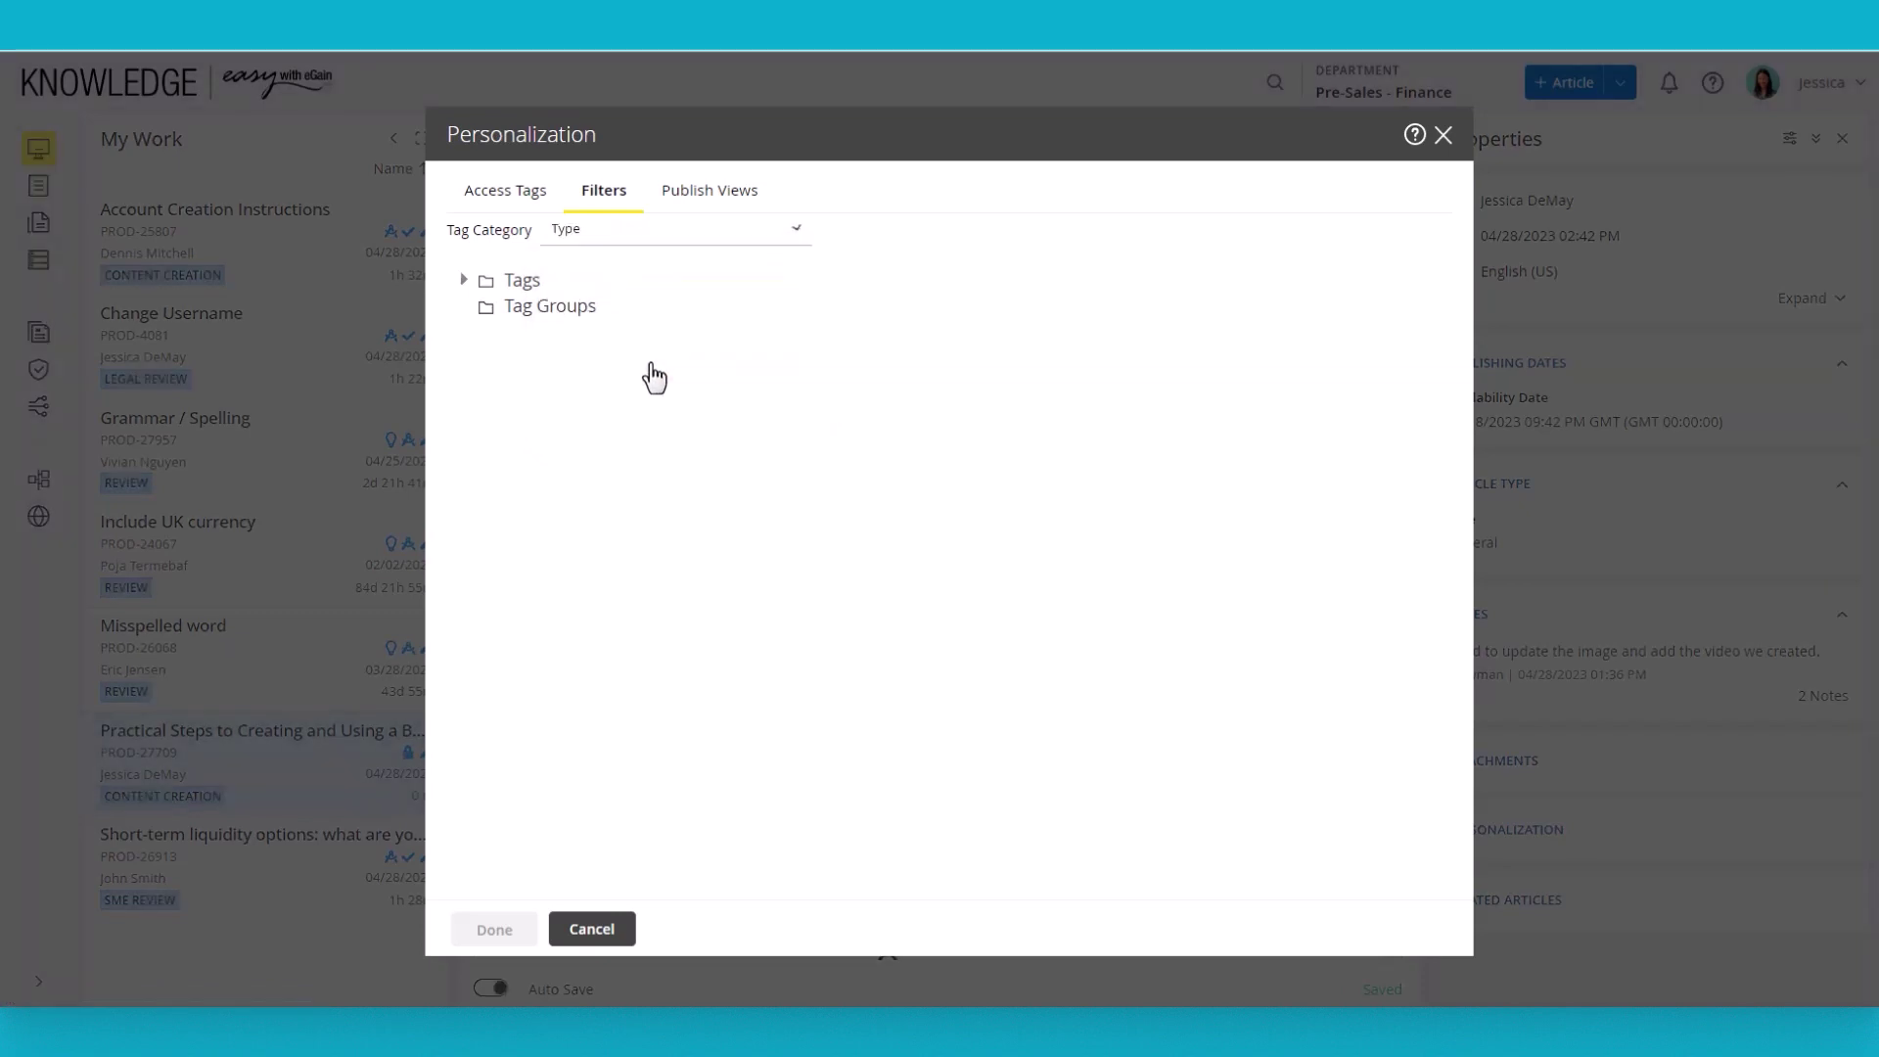
click(459, 284)
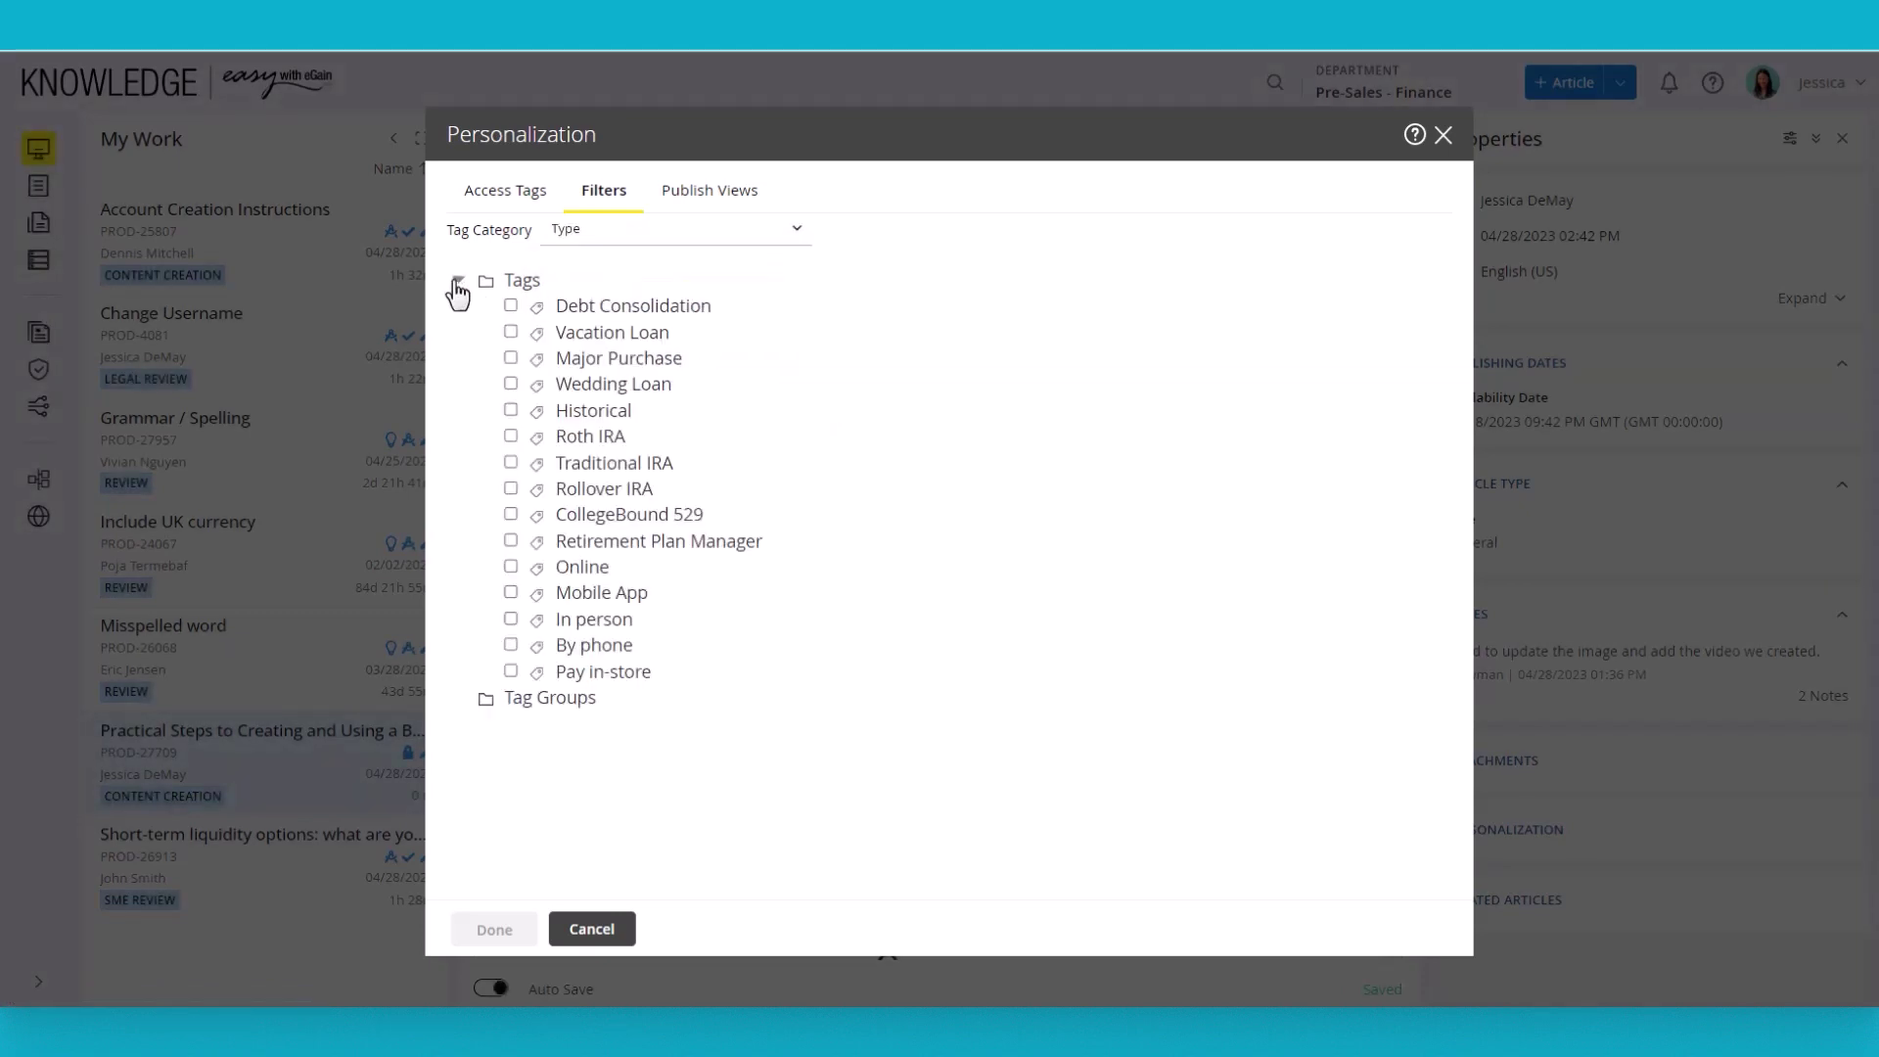
click(511, 361)
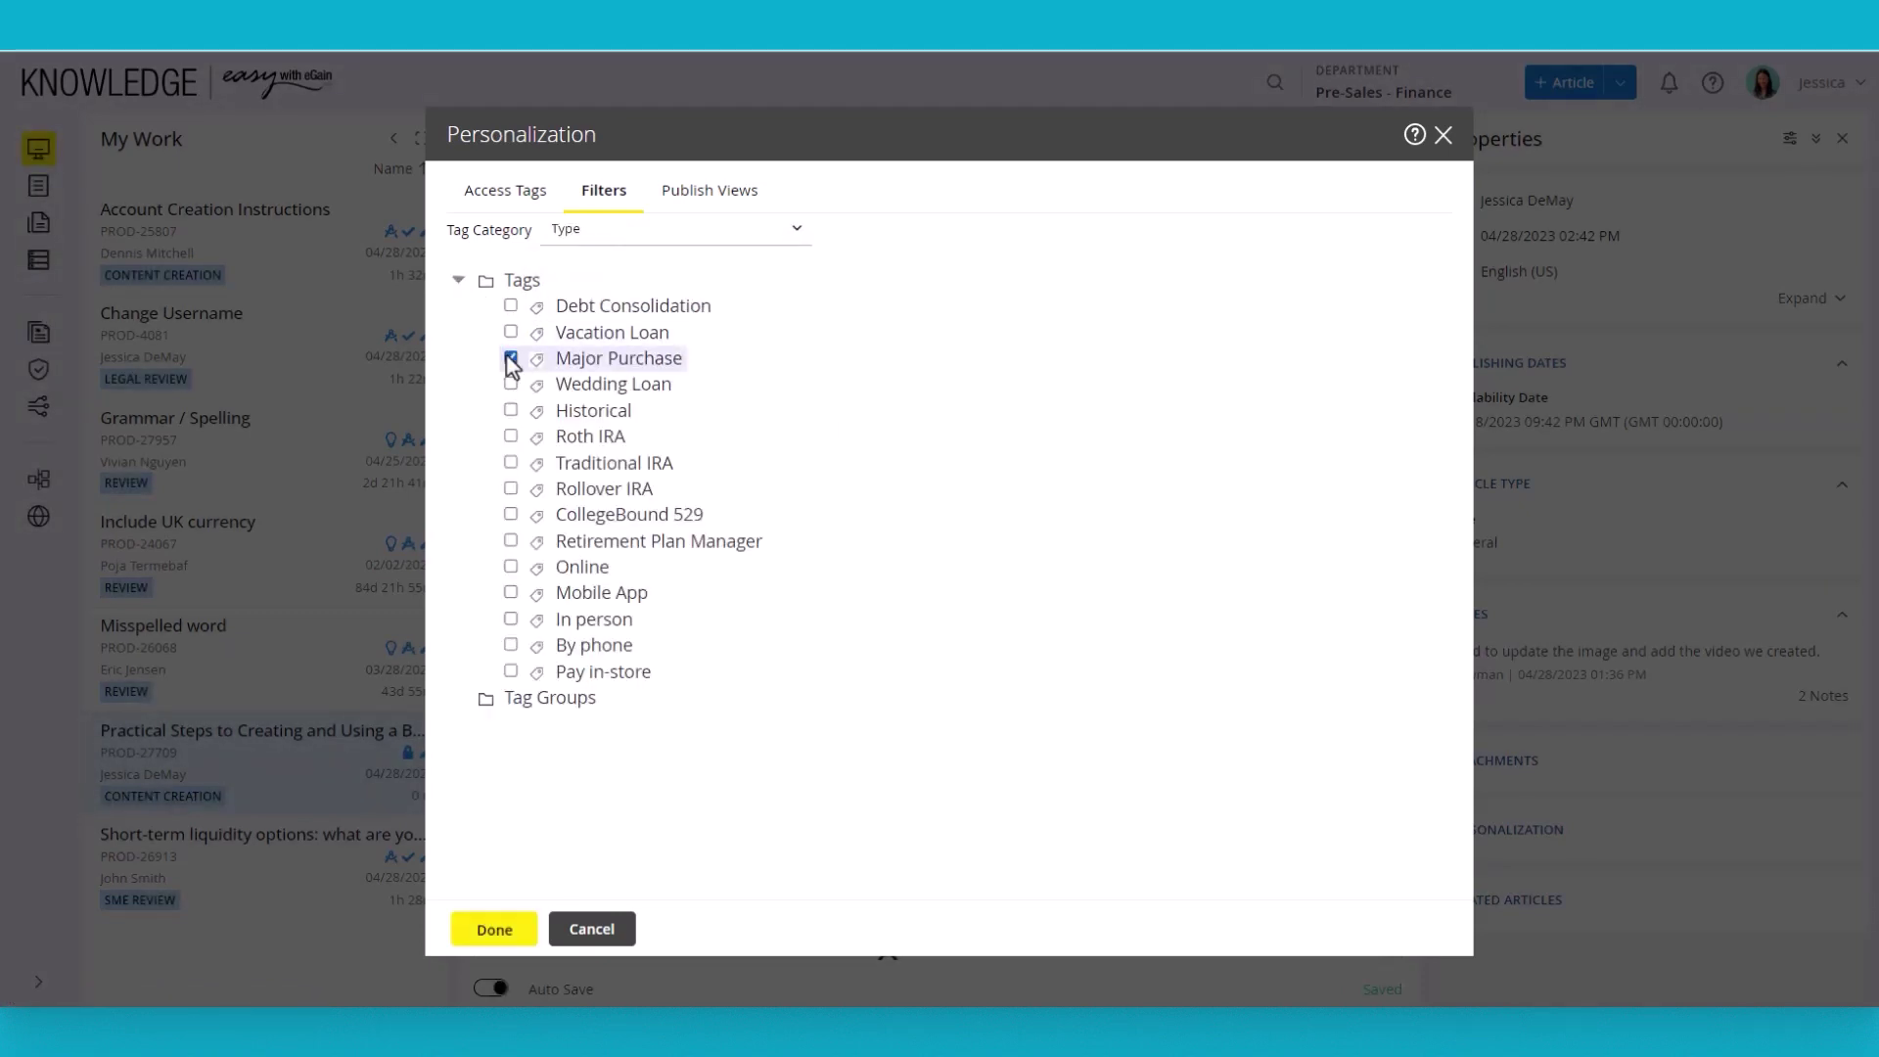
click(511, 541)
click(511, 515)
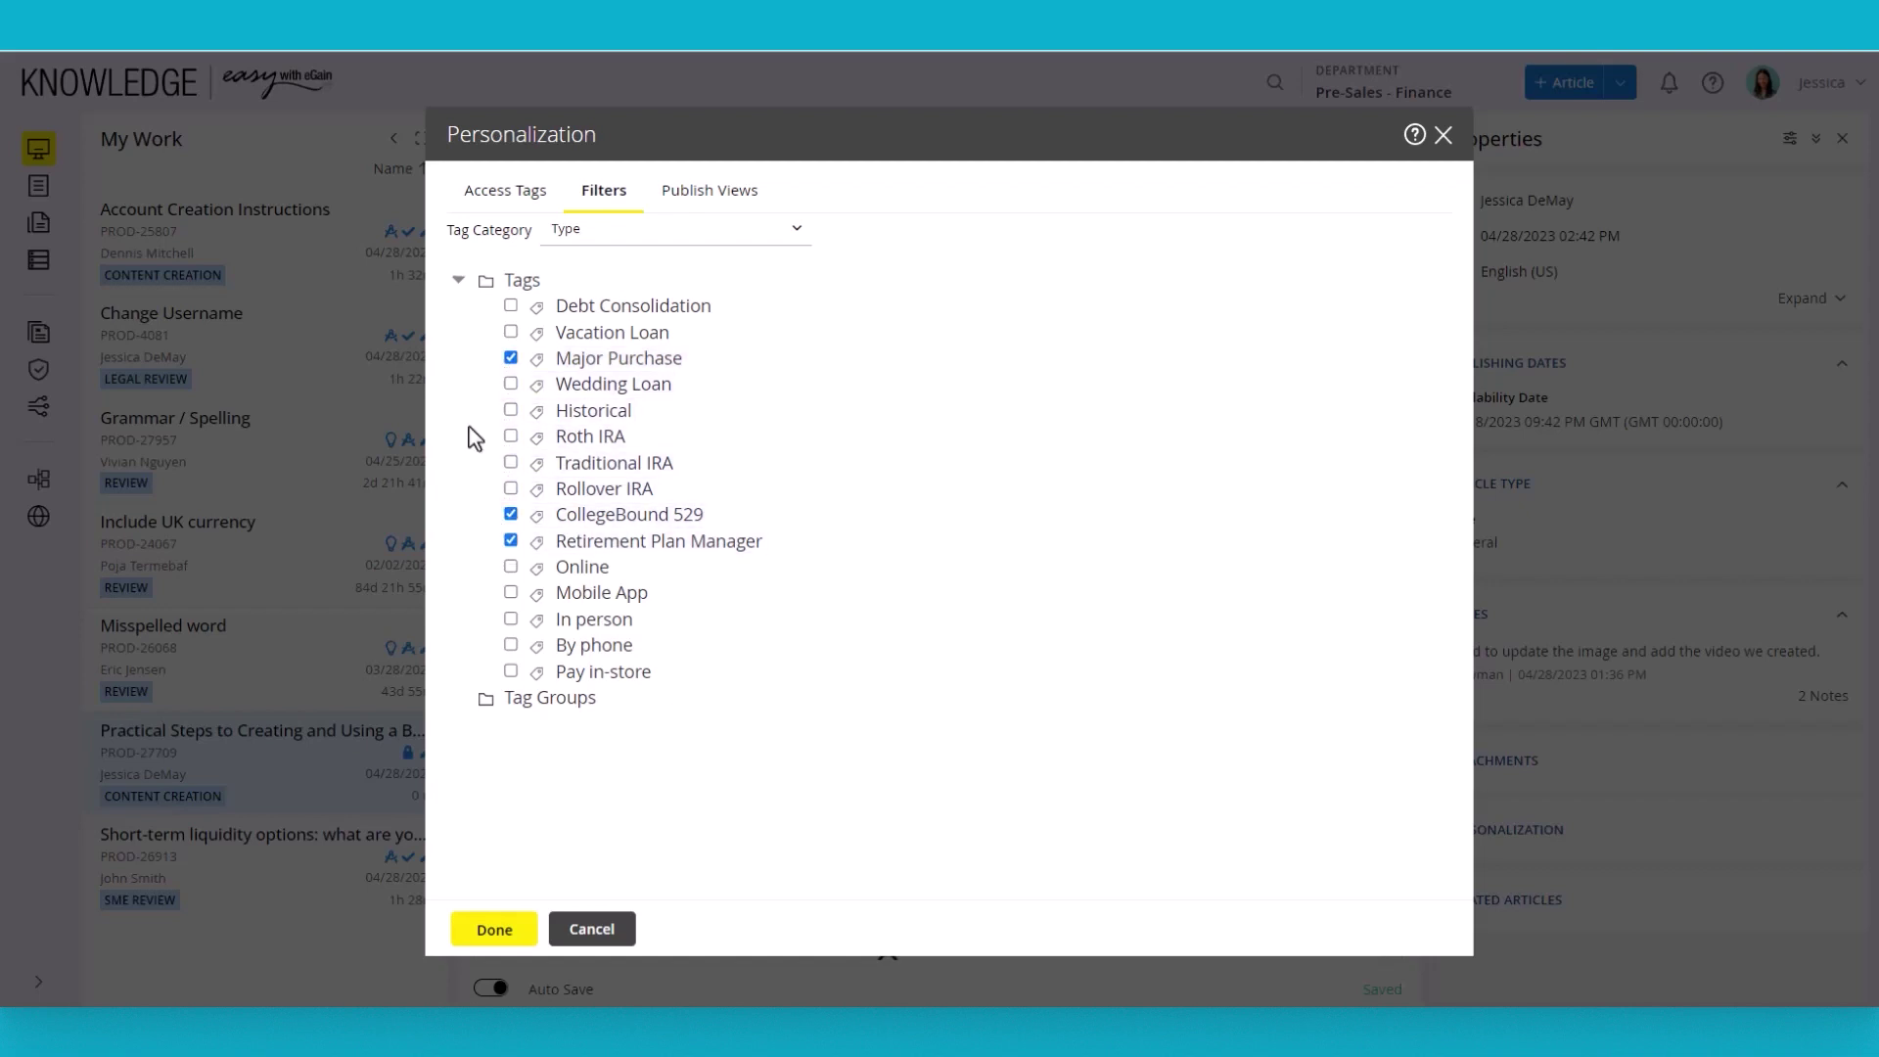
click(492, 930)
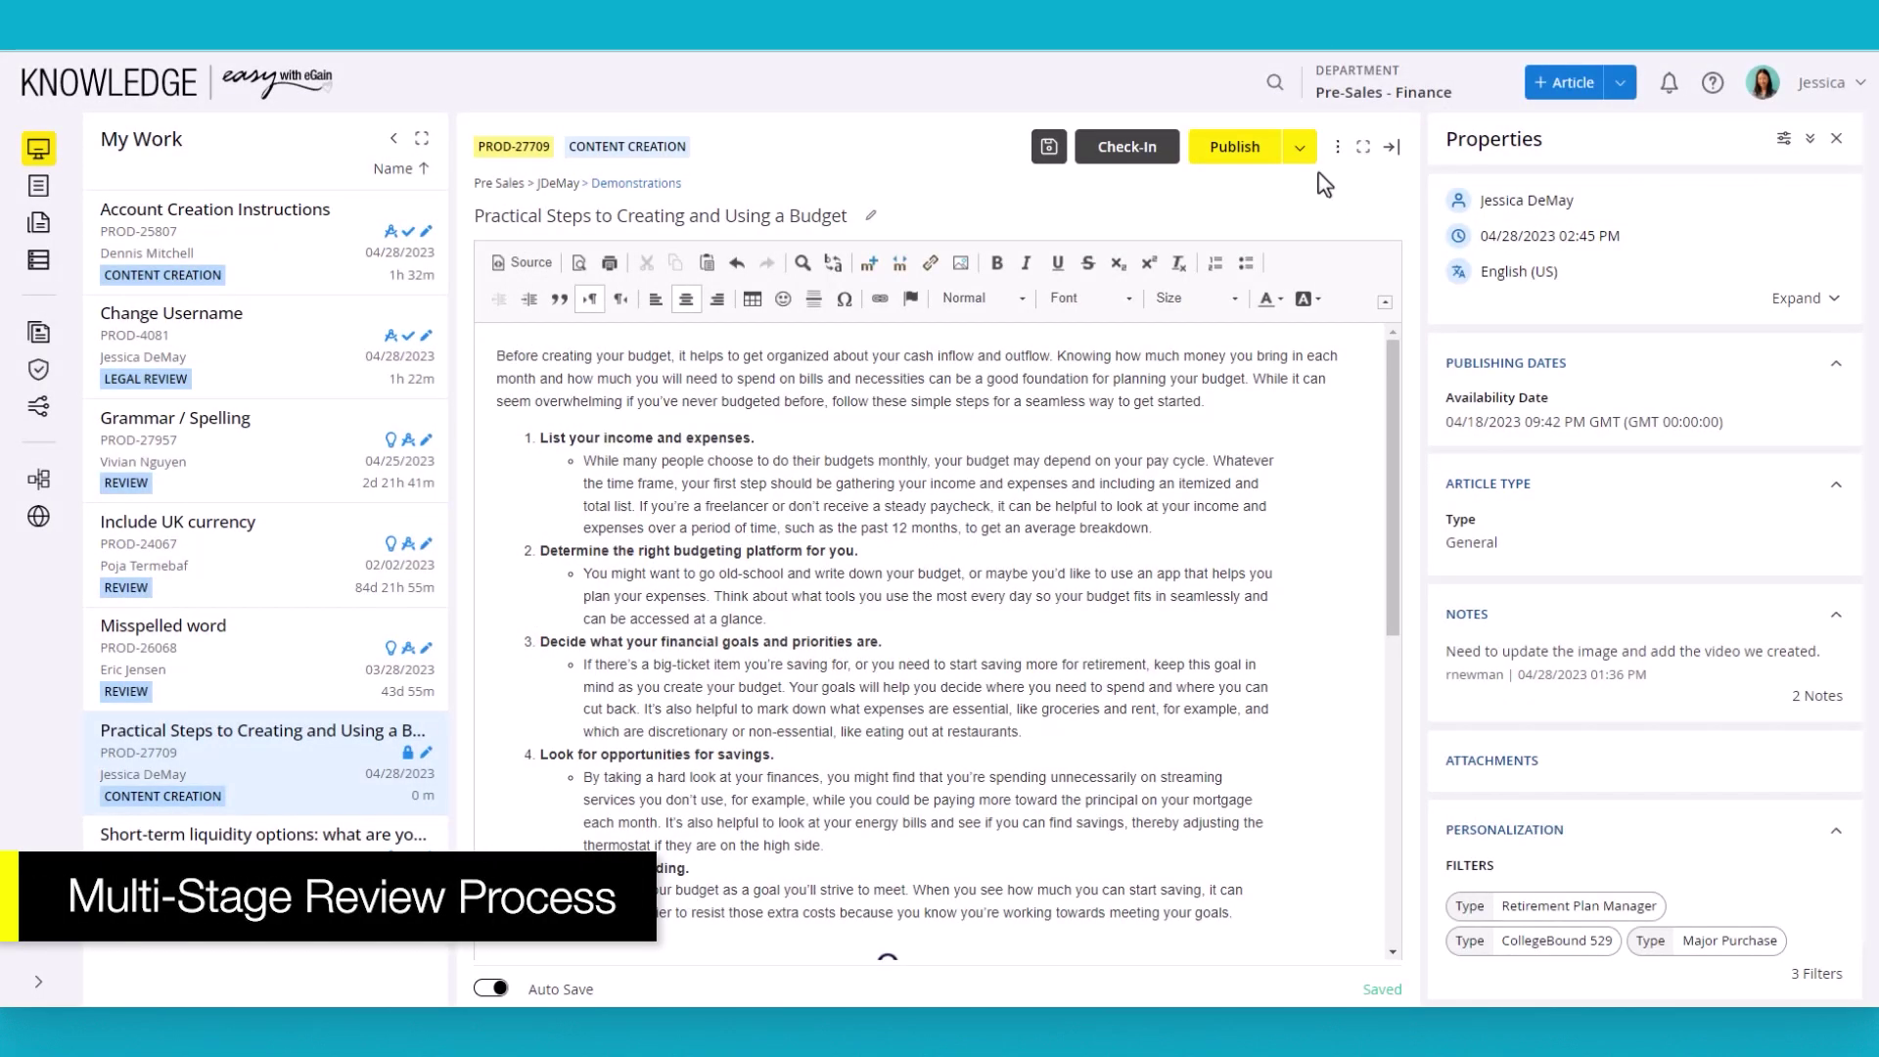
click(1300, 147)
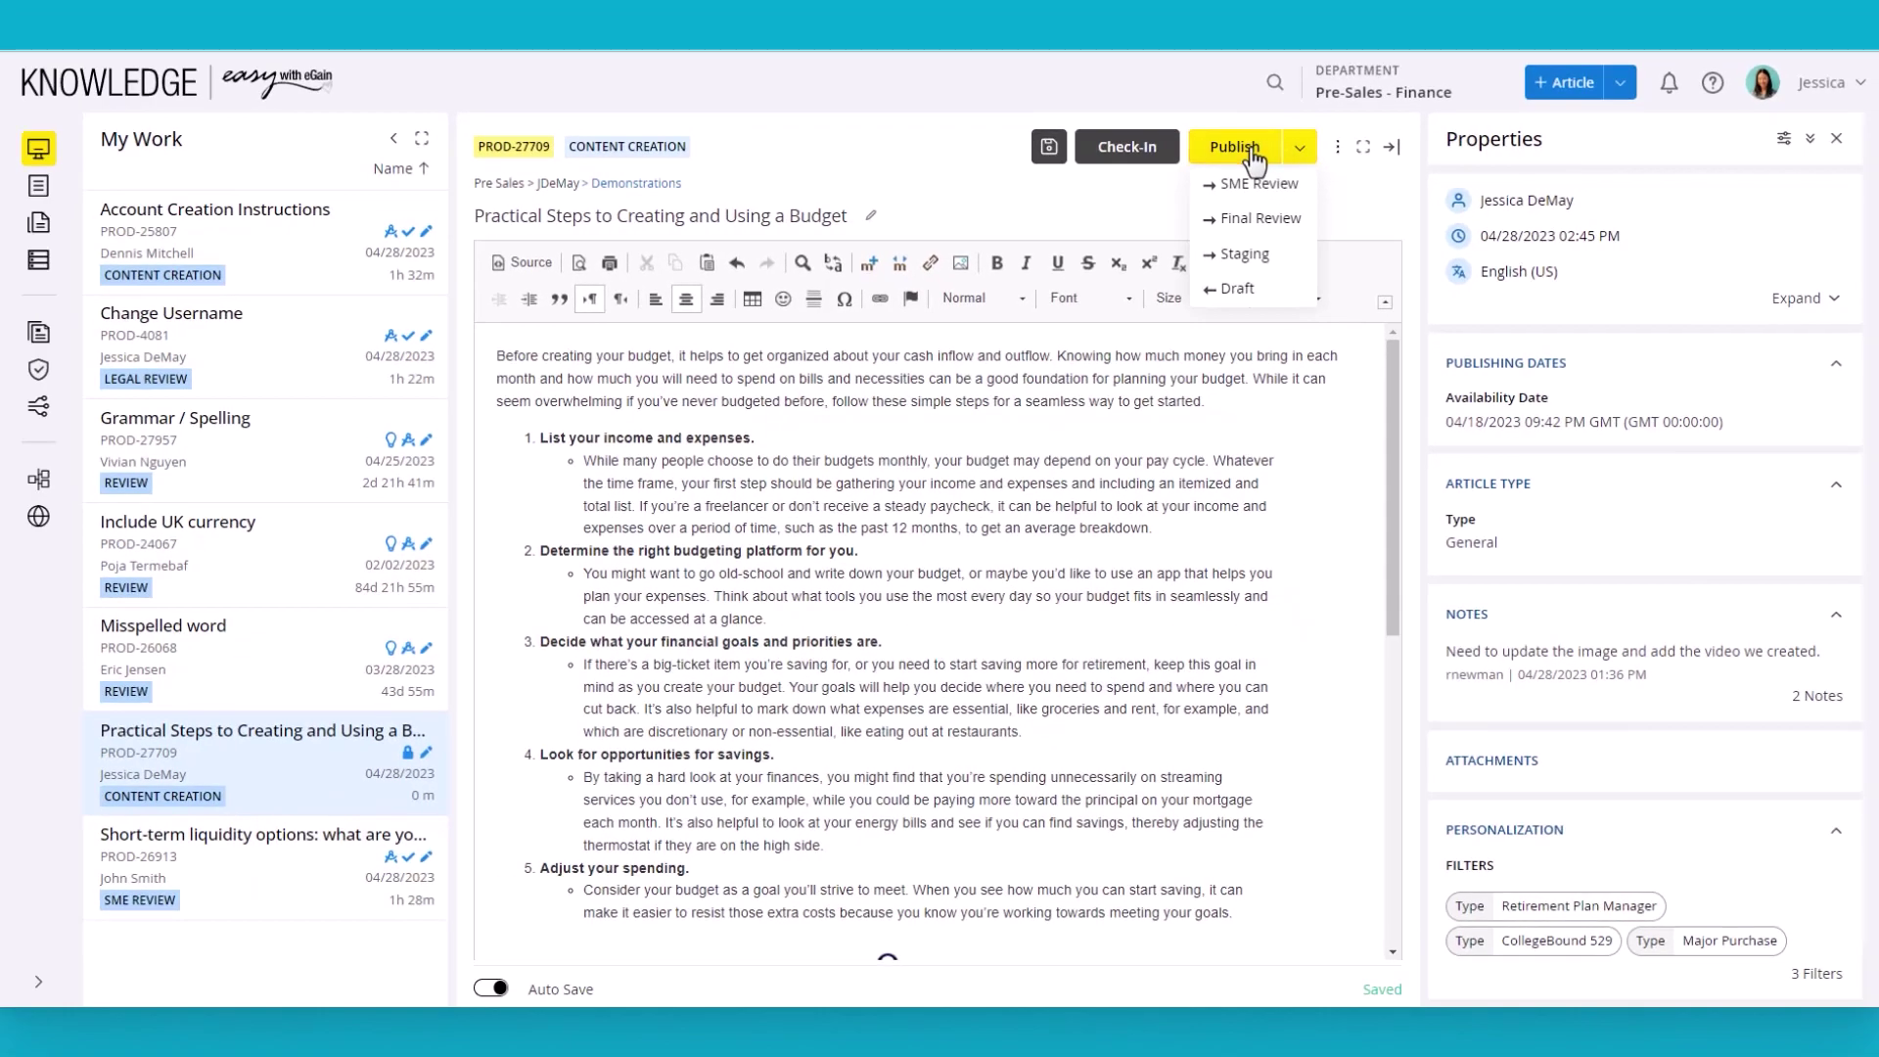
Step: Publish the budget article as a major update without entering a summary
click(1067, 149)
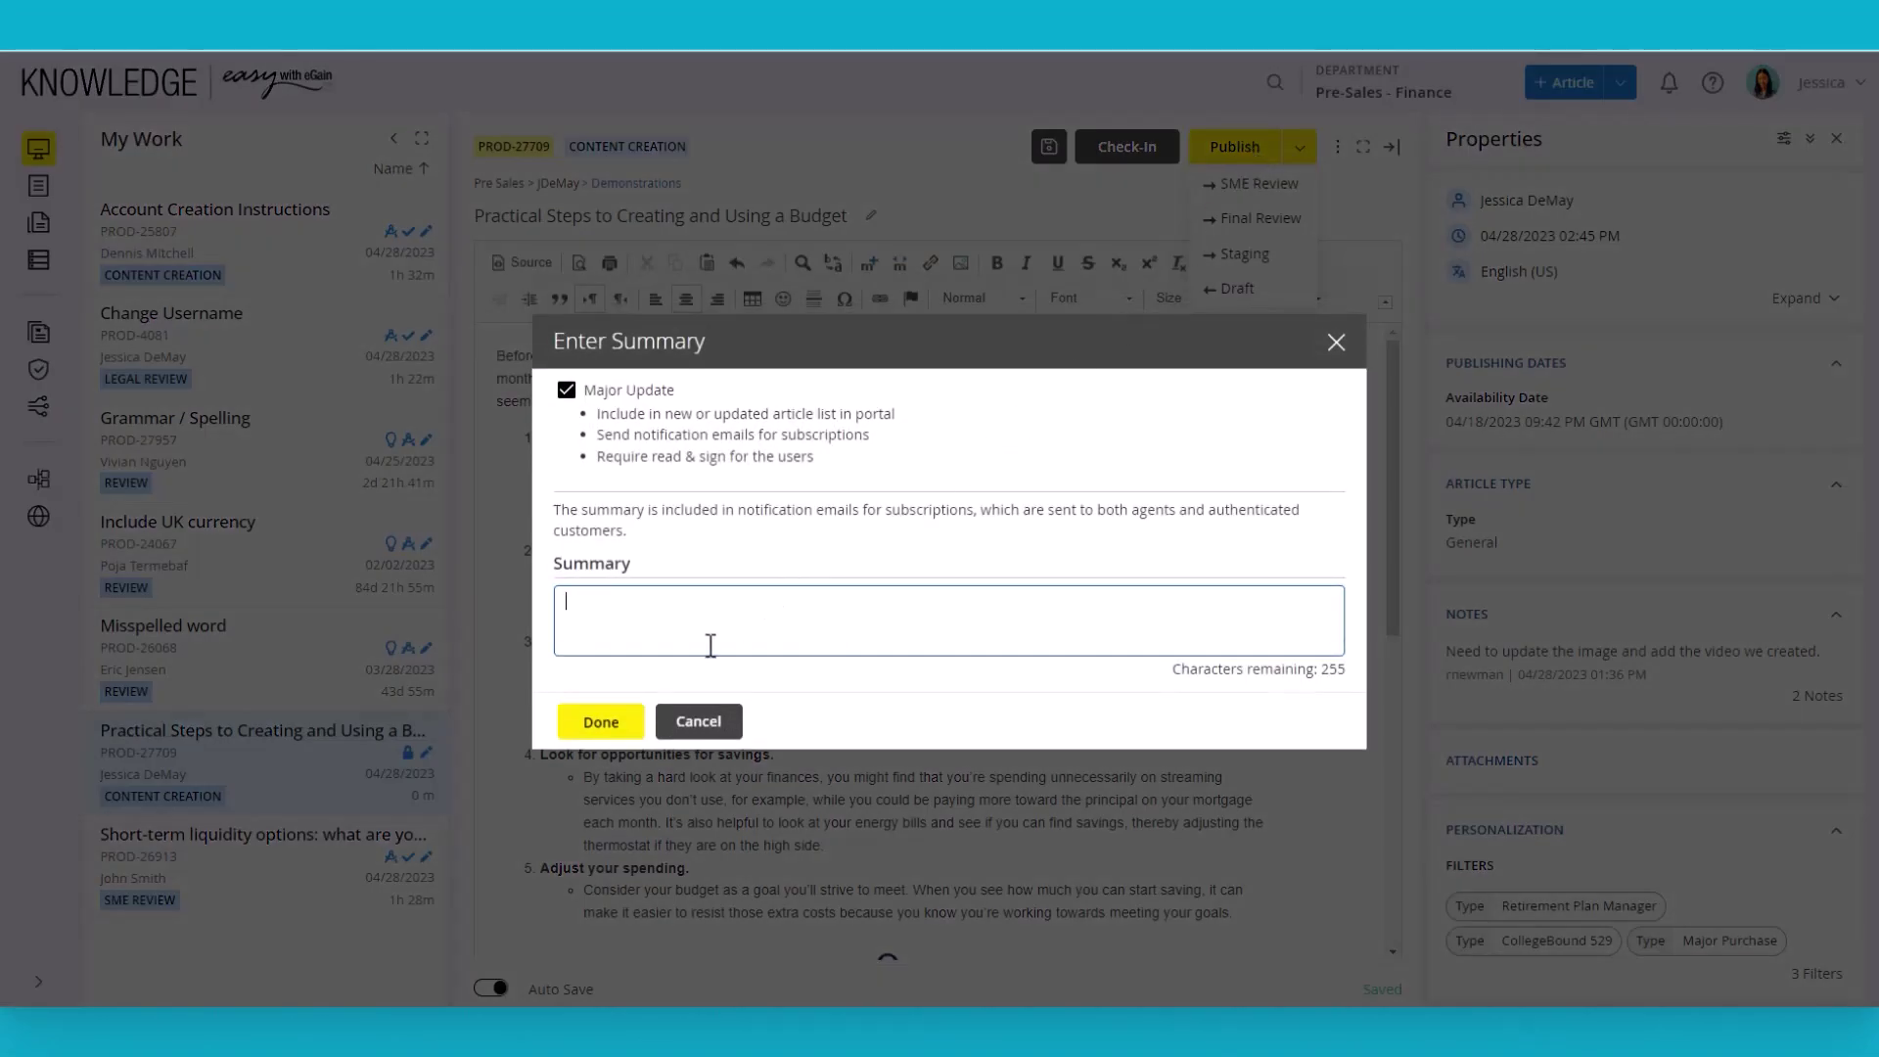
click(627, 721)
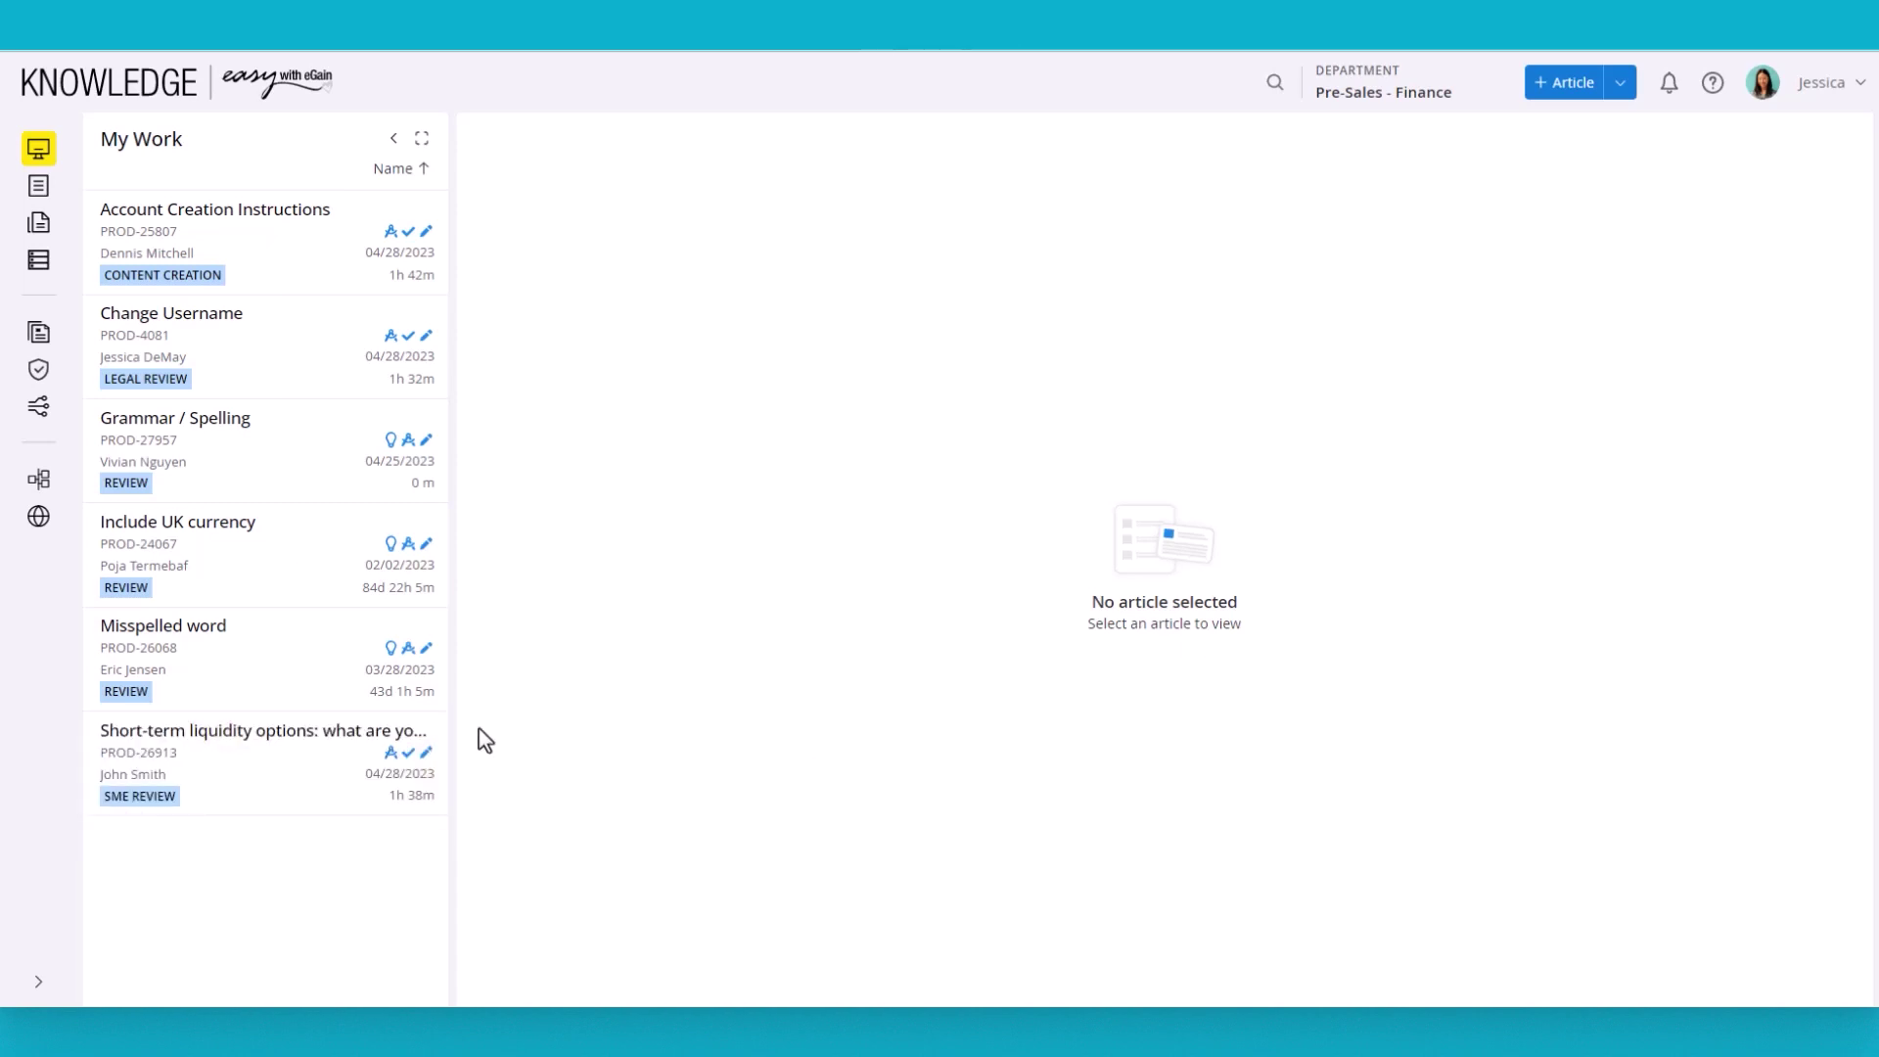
Step: Check out the Mobile Deposit article, then delete and restore the 'S' in Submit in step 3
click(264, 683)
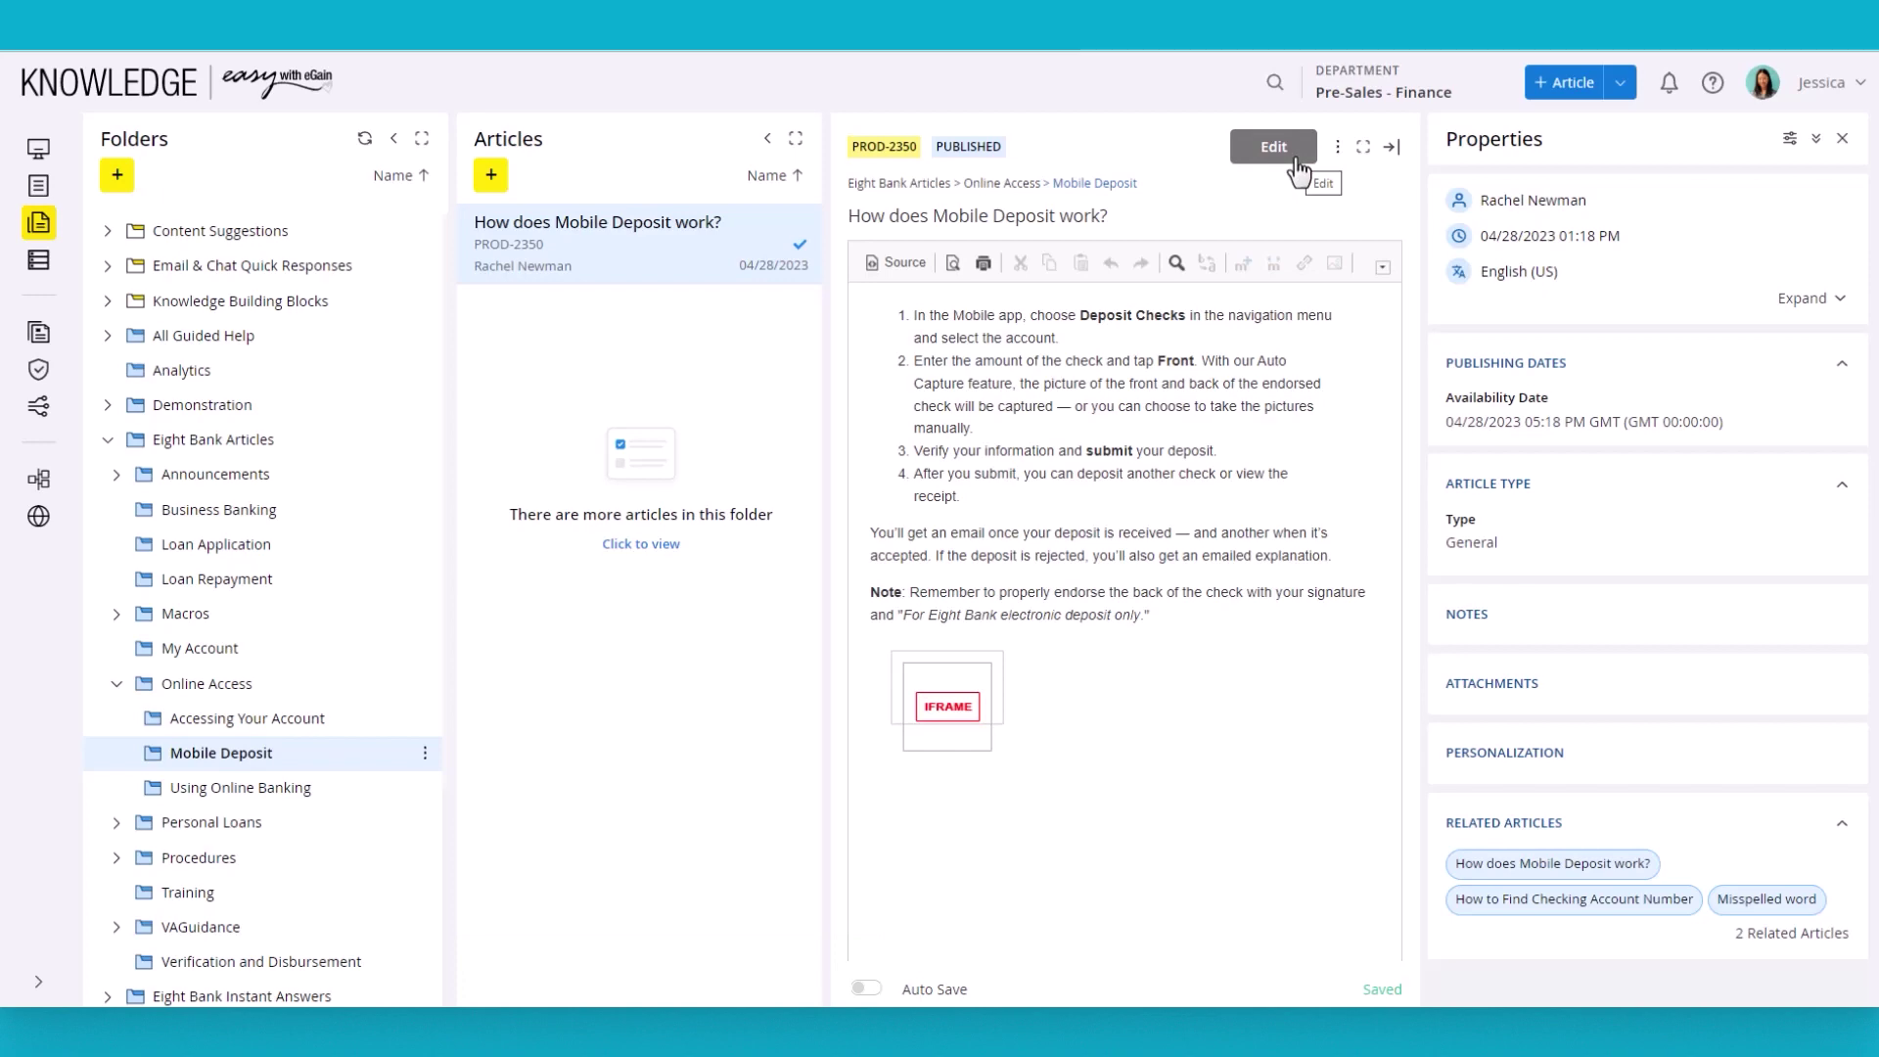
click(1298, 167)
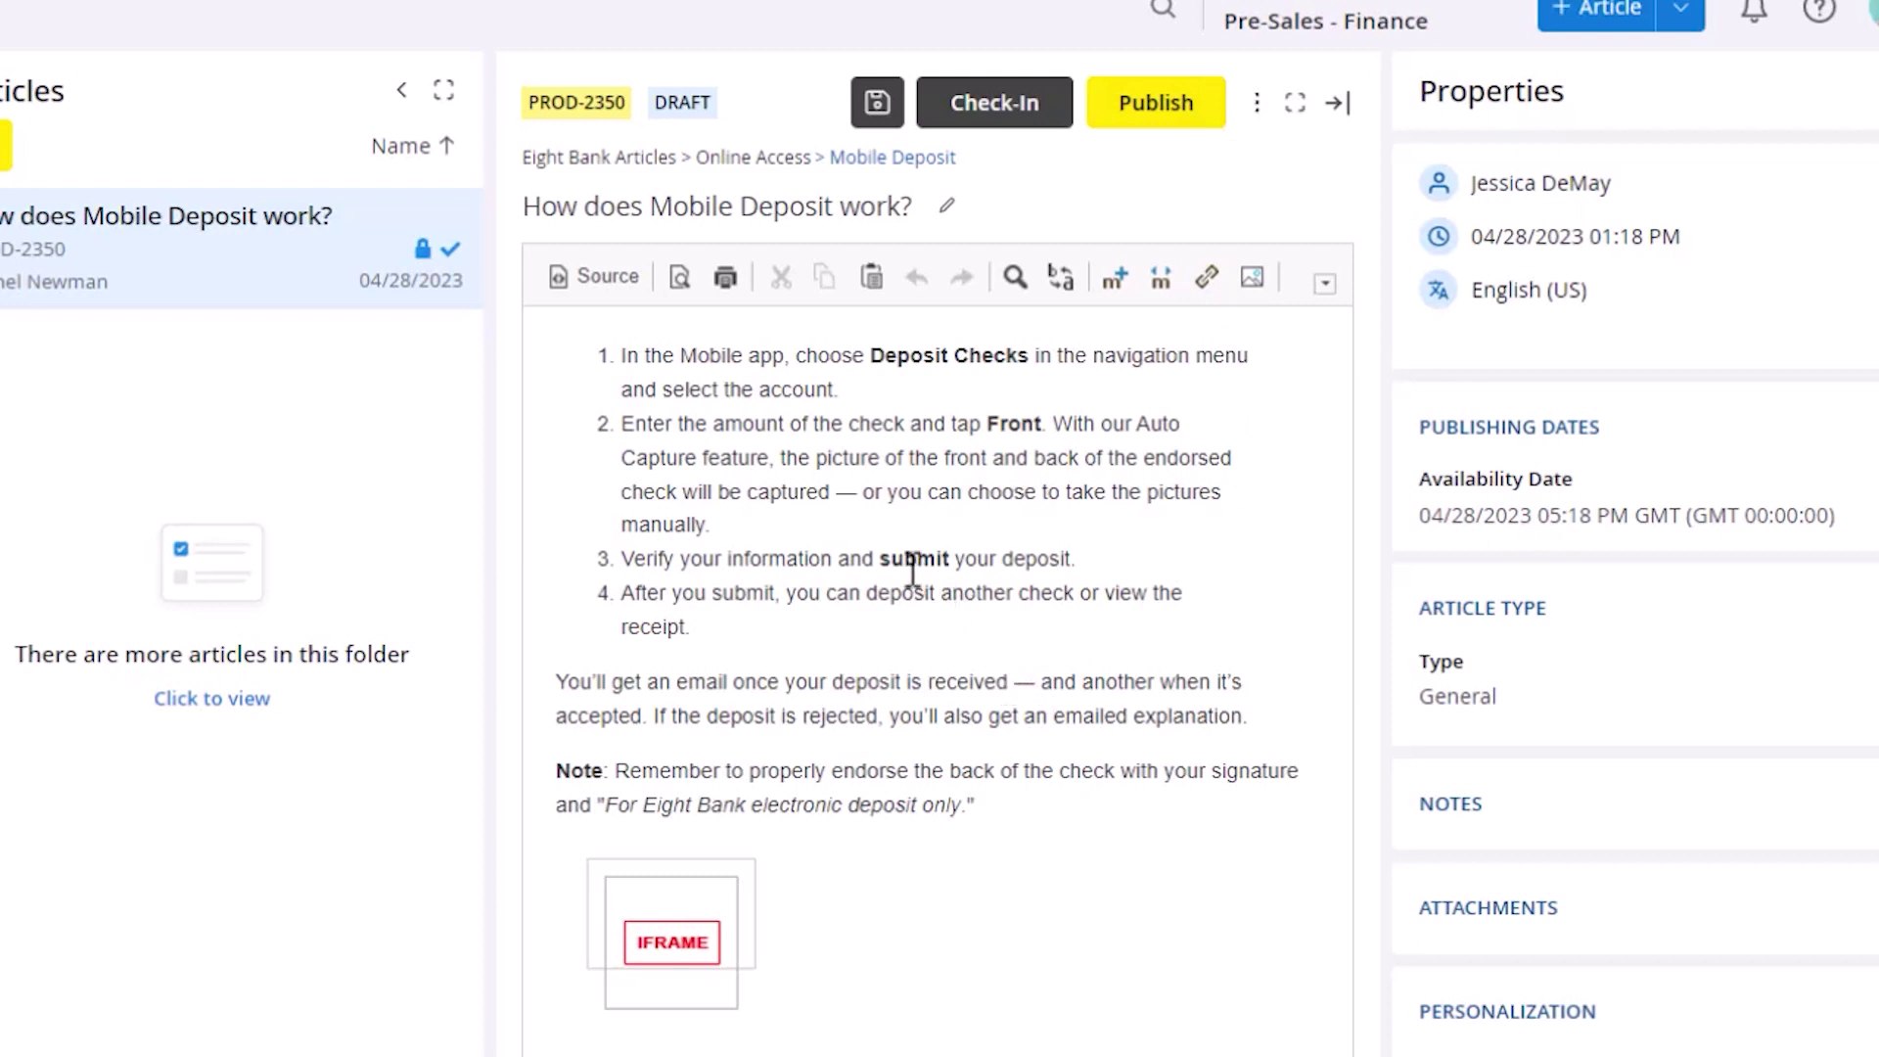
click(883, 559)
key(Delete)
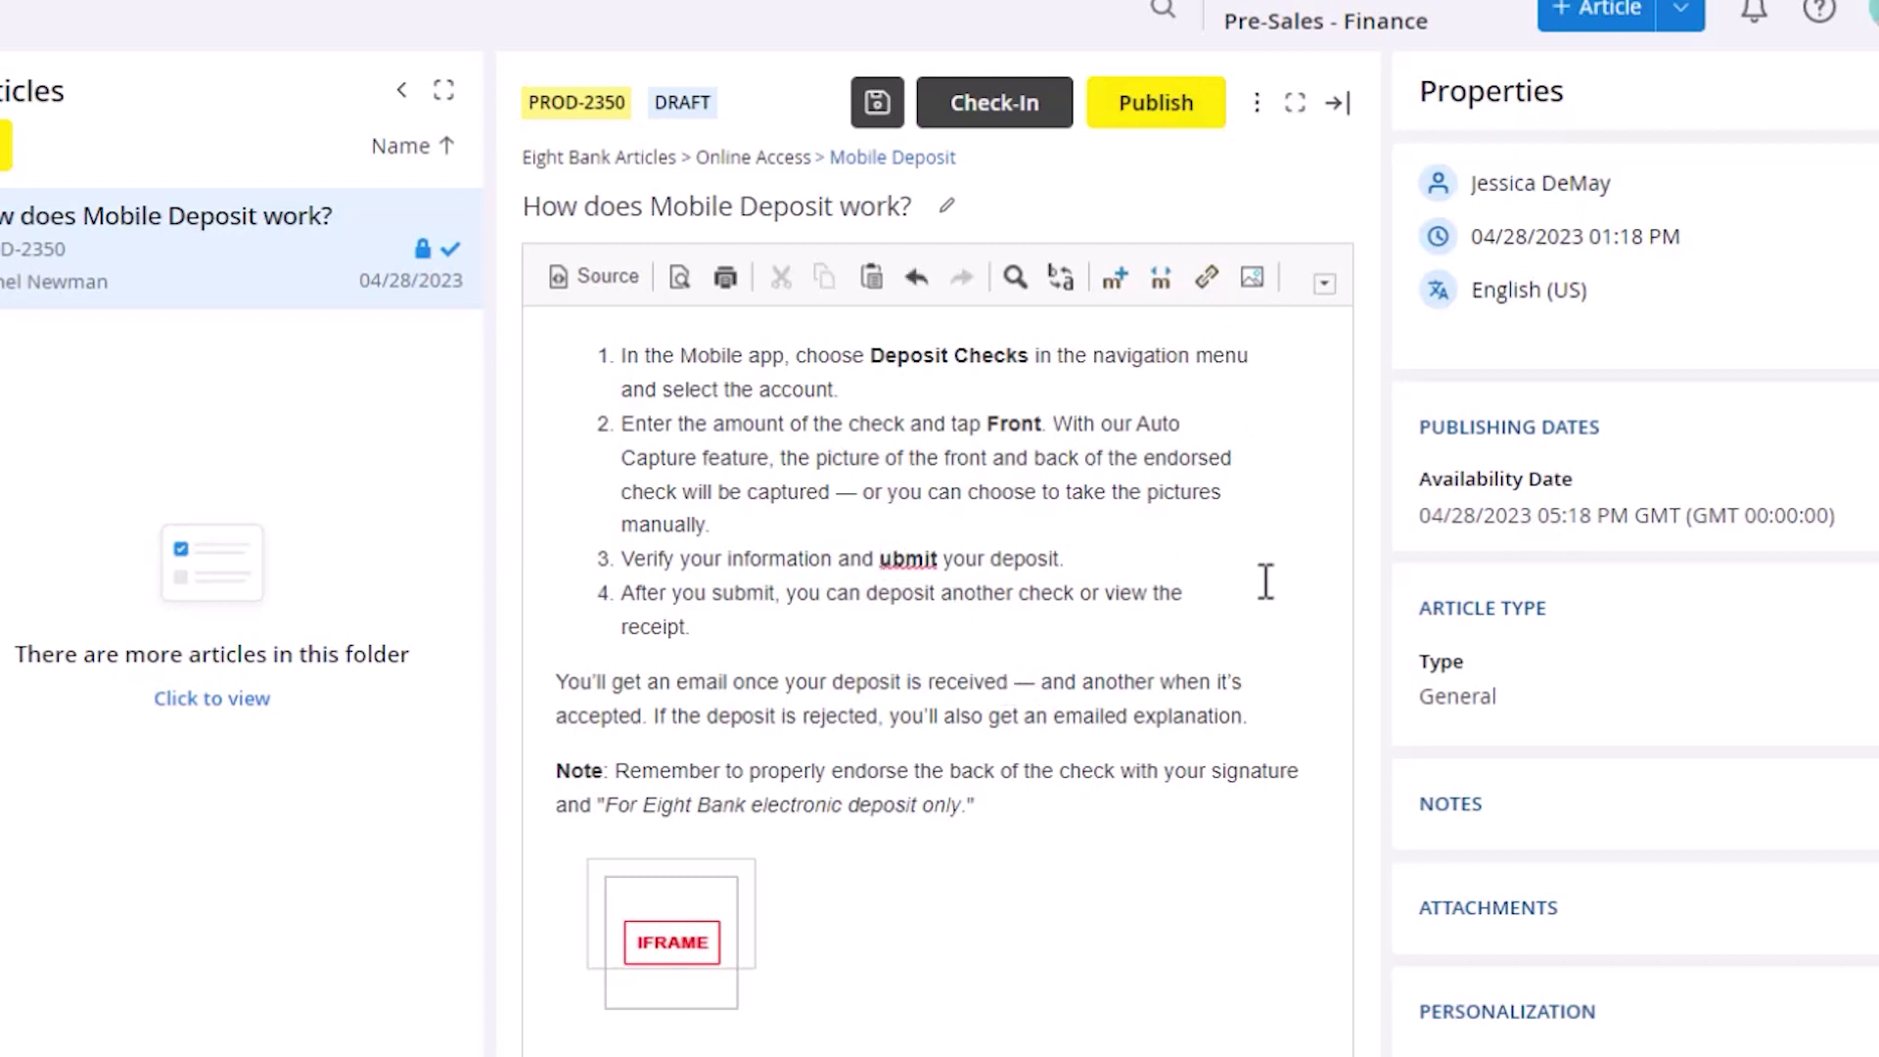
key(ctrl+z)
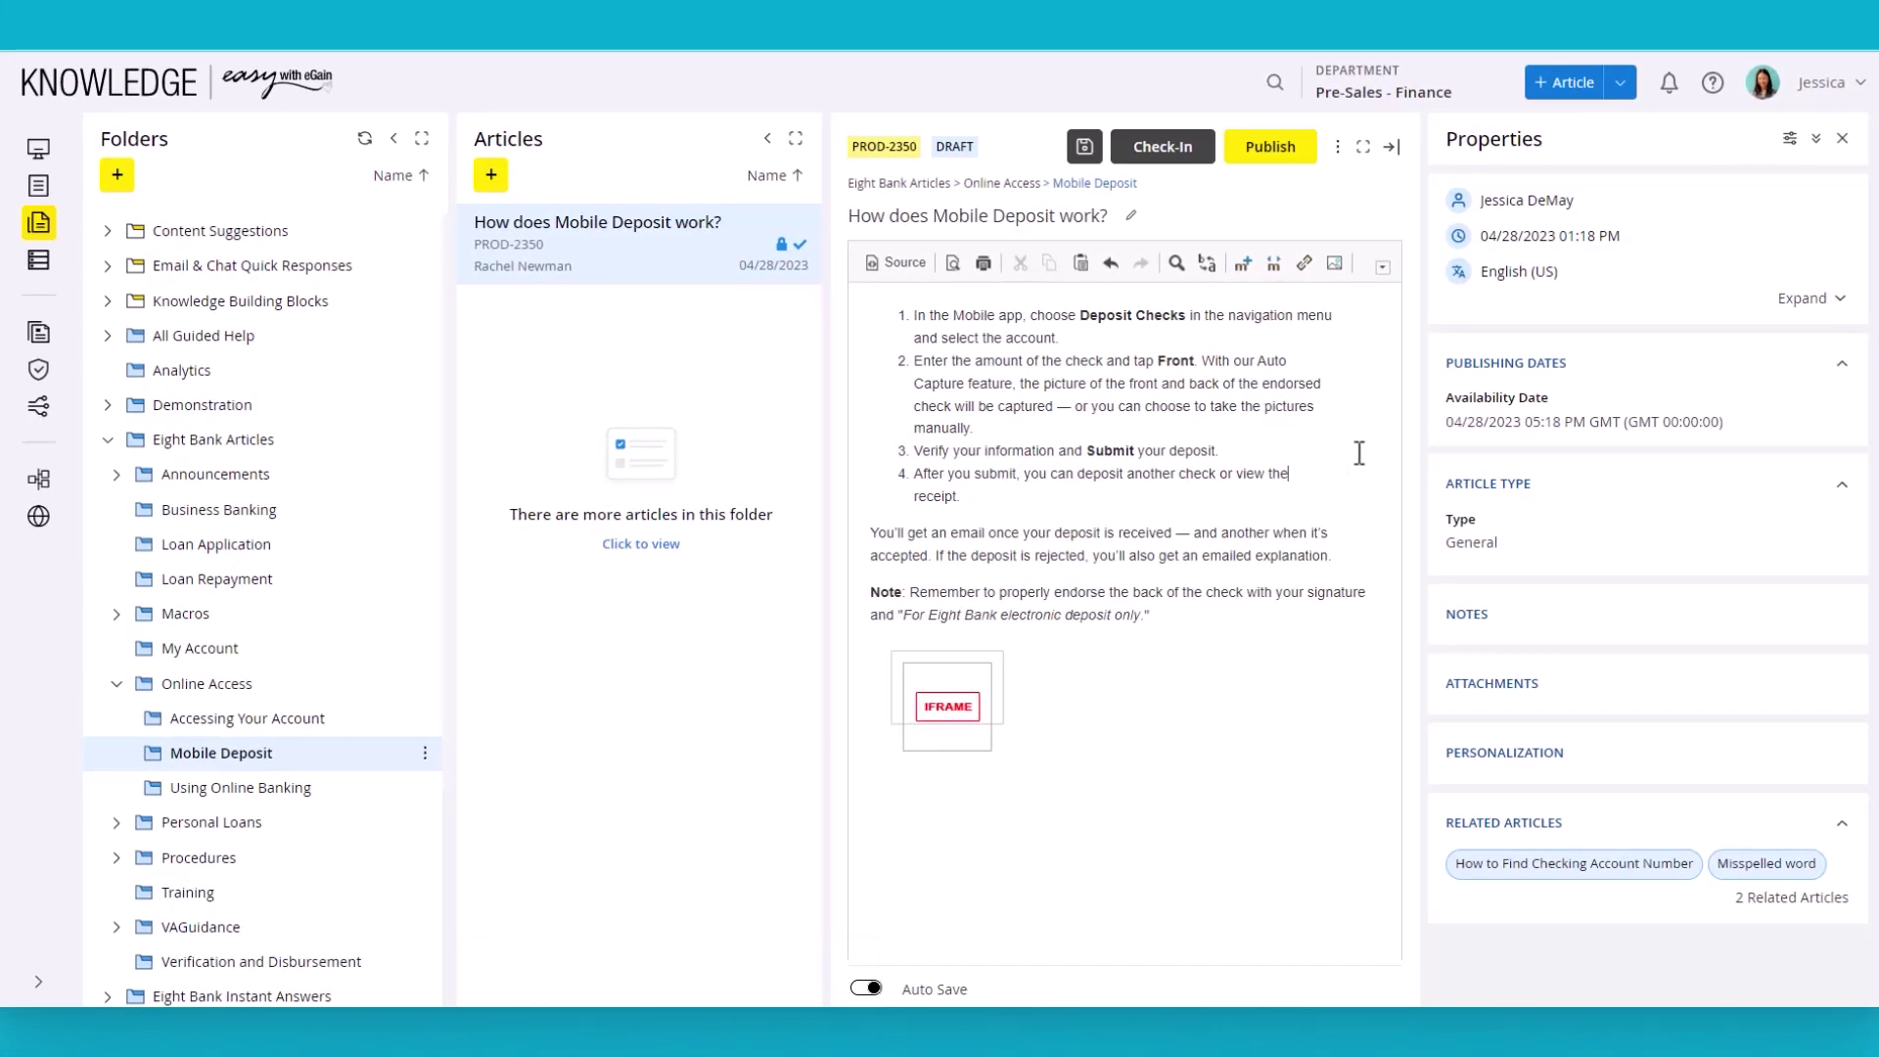
Step: Publish the Mobile Deposit article and open the Misspelled word suggestion (PROD-26068) from My Work
click(1280, 159)
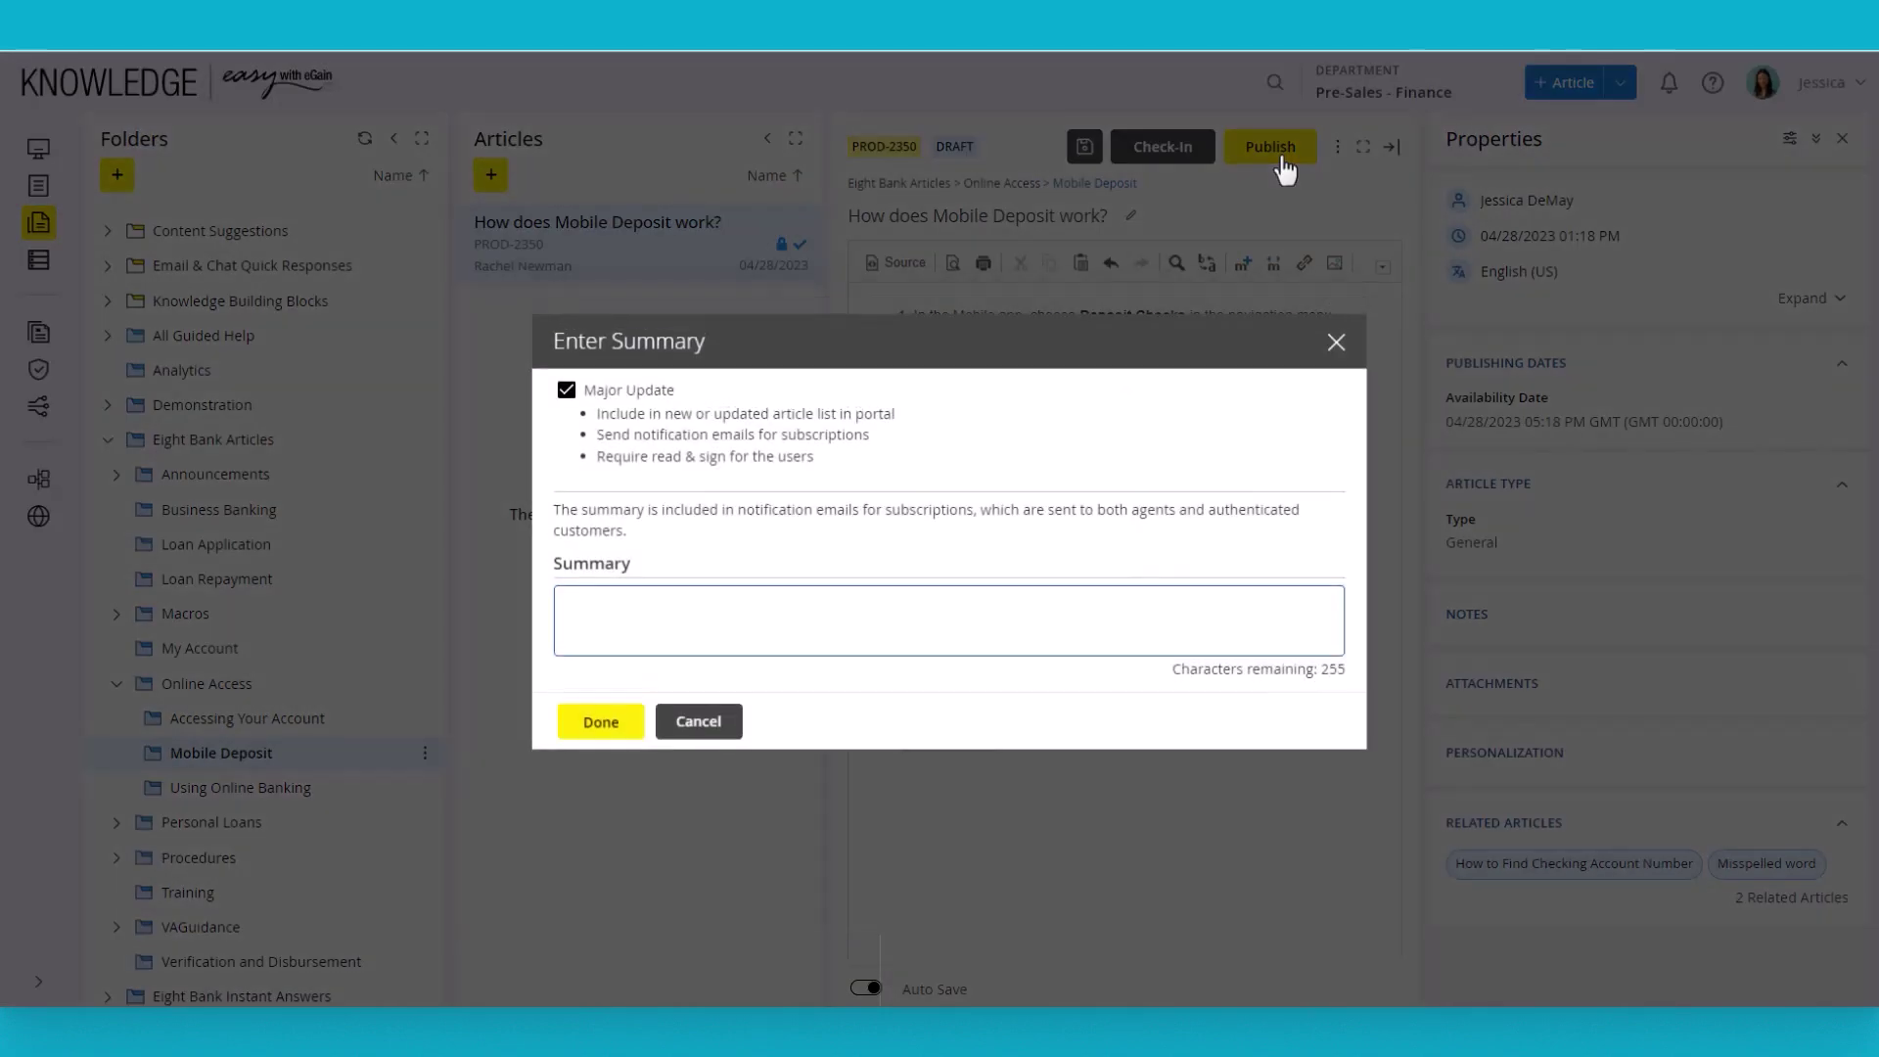
click(626, 727)
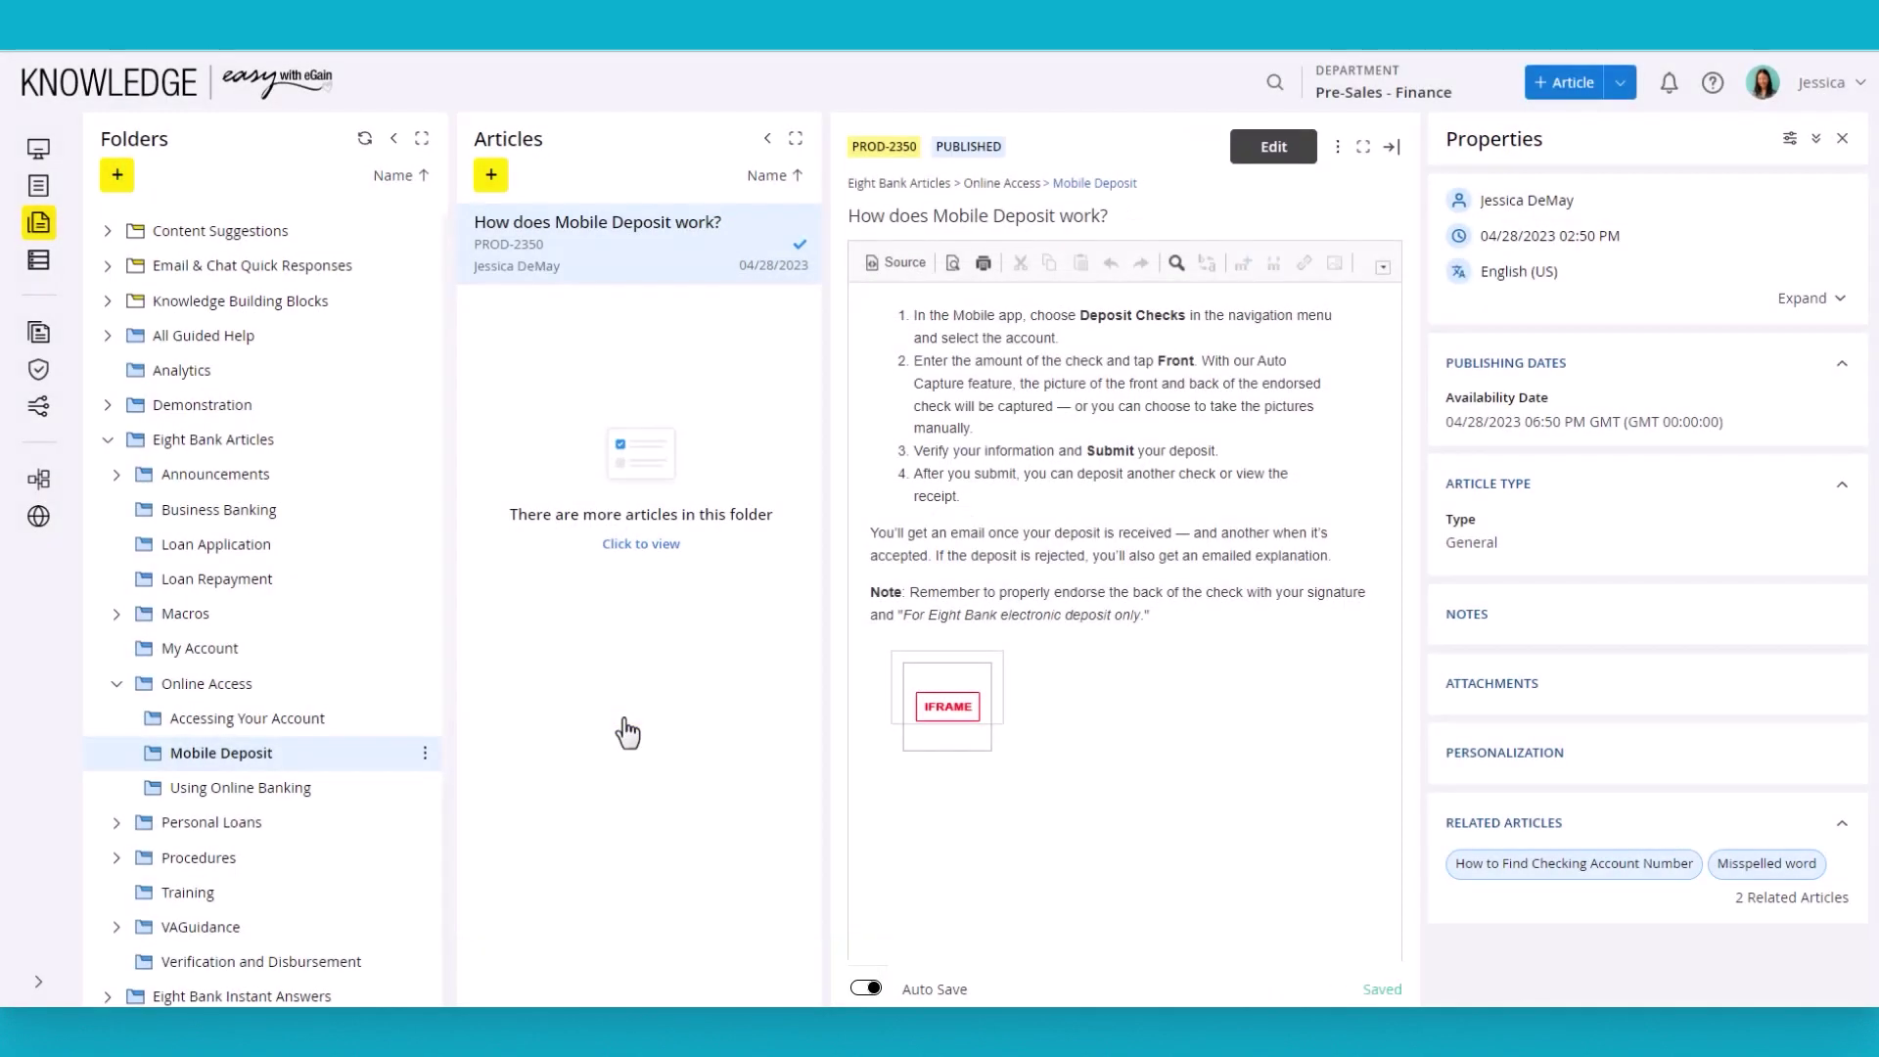
click(37, 145)
click(226, 637)
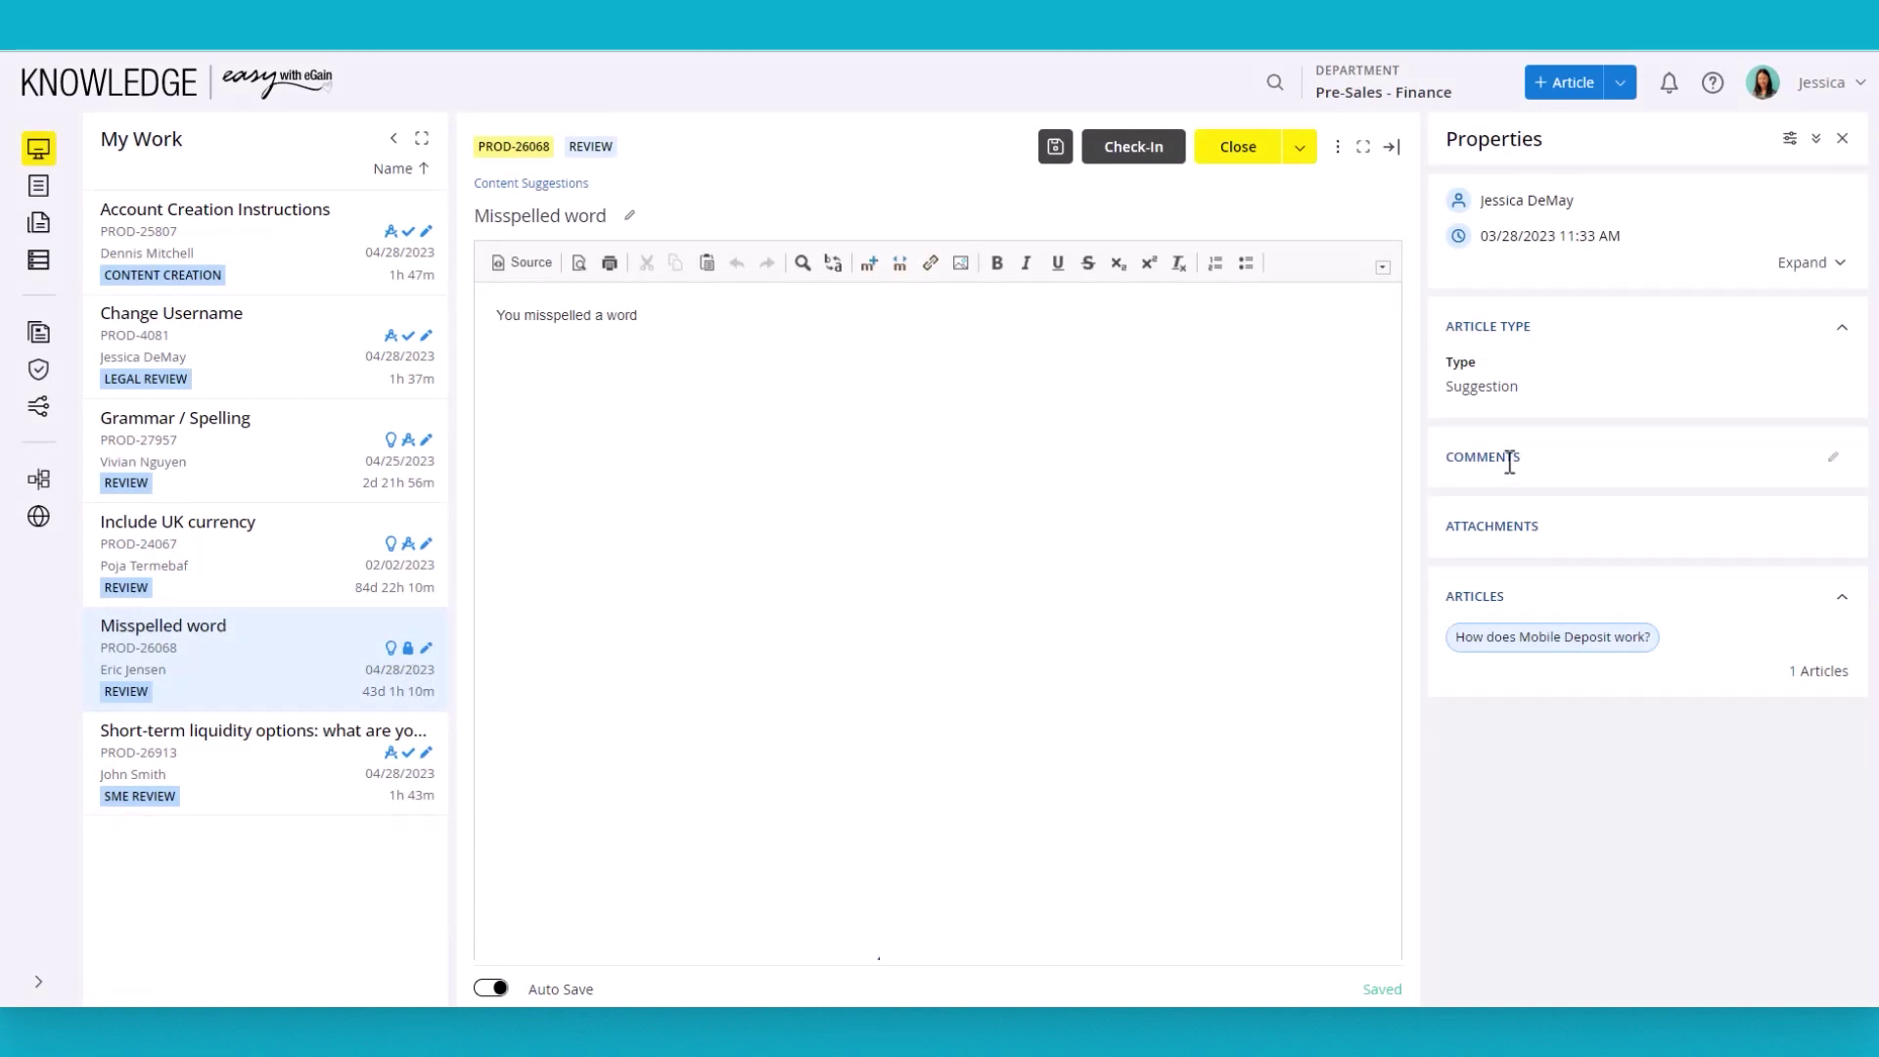
Step: Add the comment 'Fixed!' to the Misspelled word suggestion
click(1834, 459)
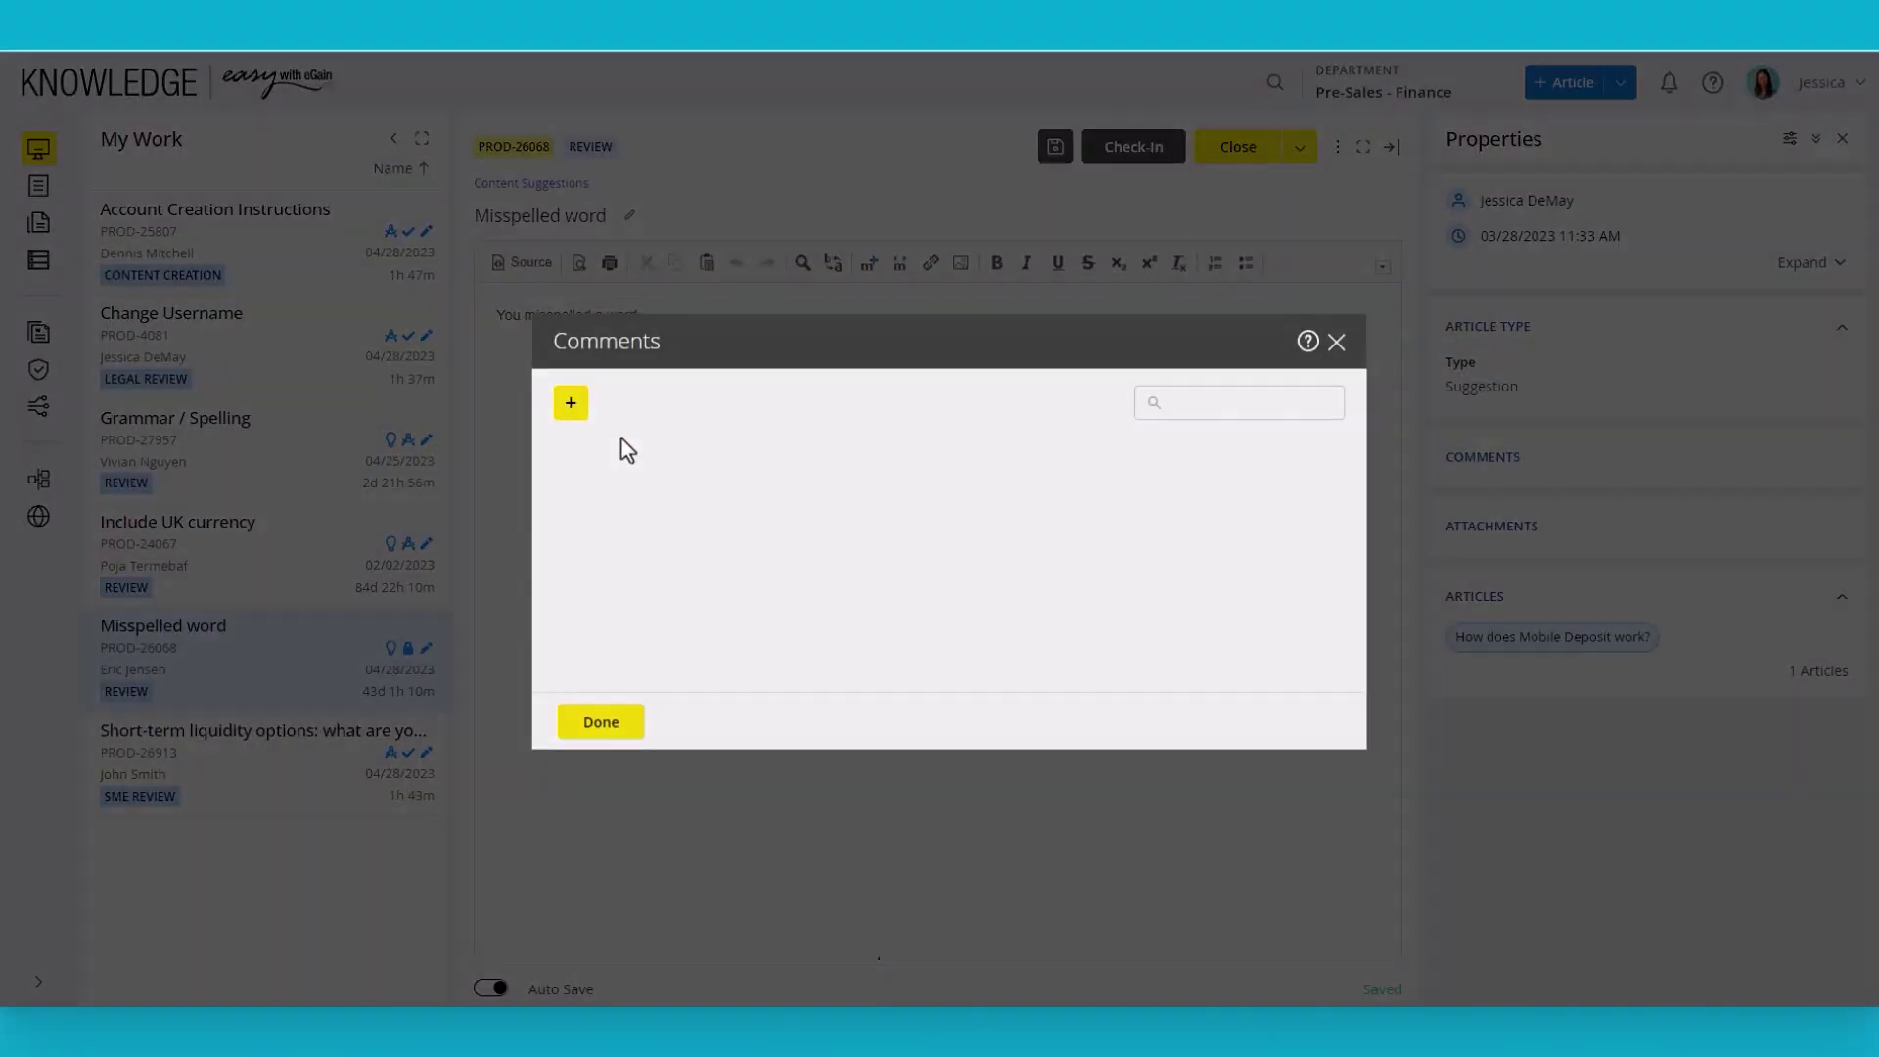
click(571, 402)
click(881, 471)
text(Fixed!)
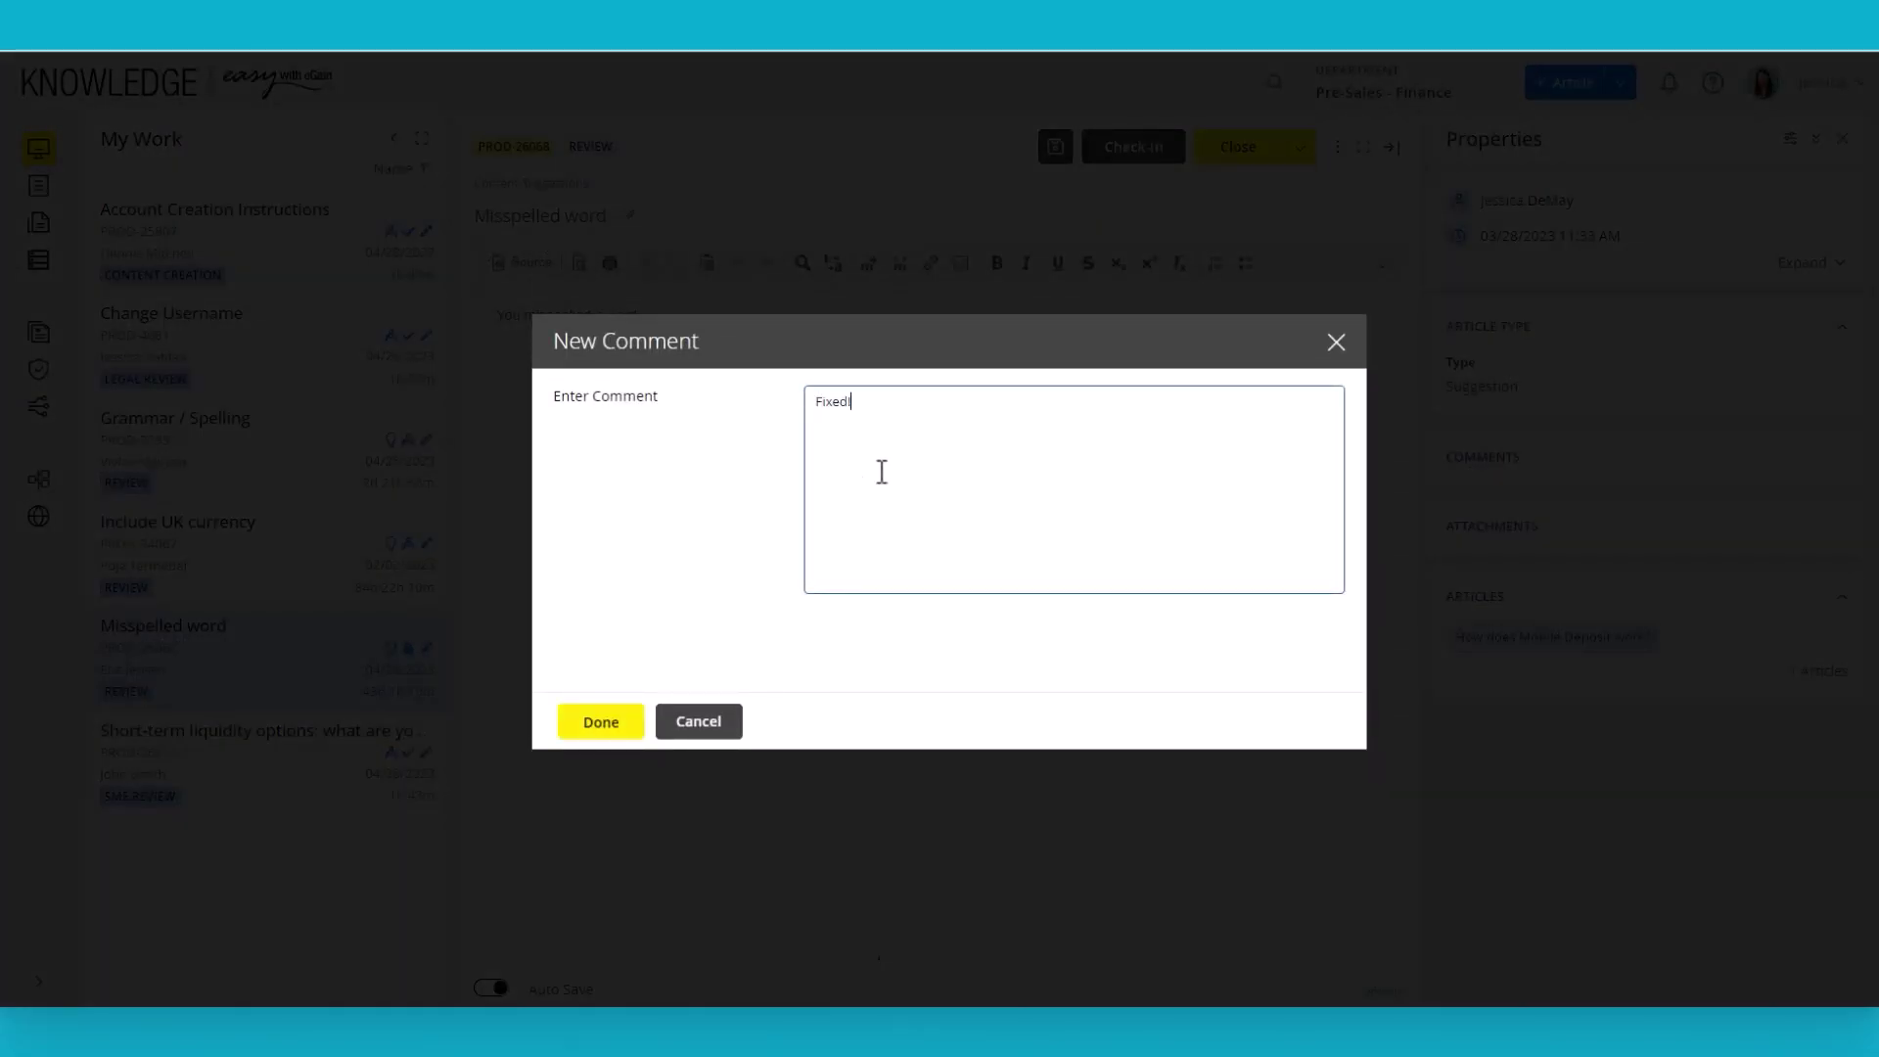
click(614, 722)
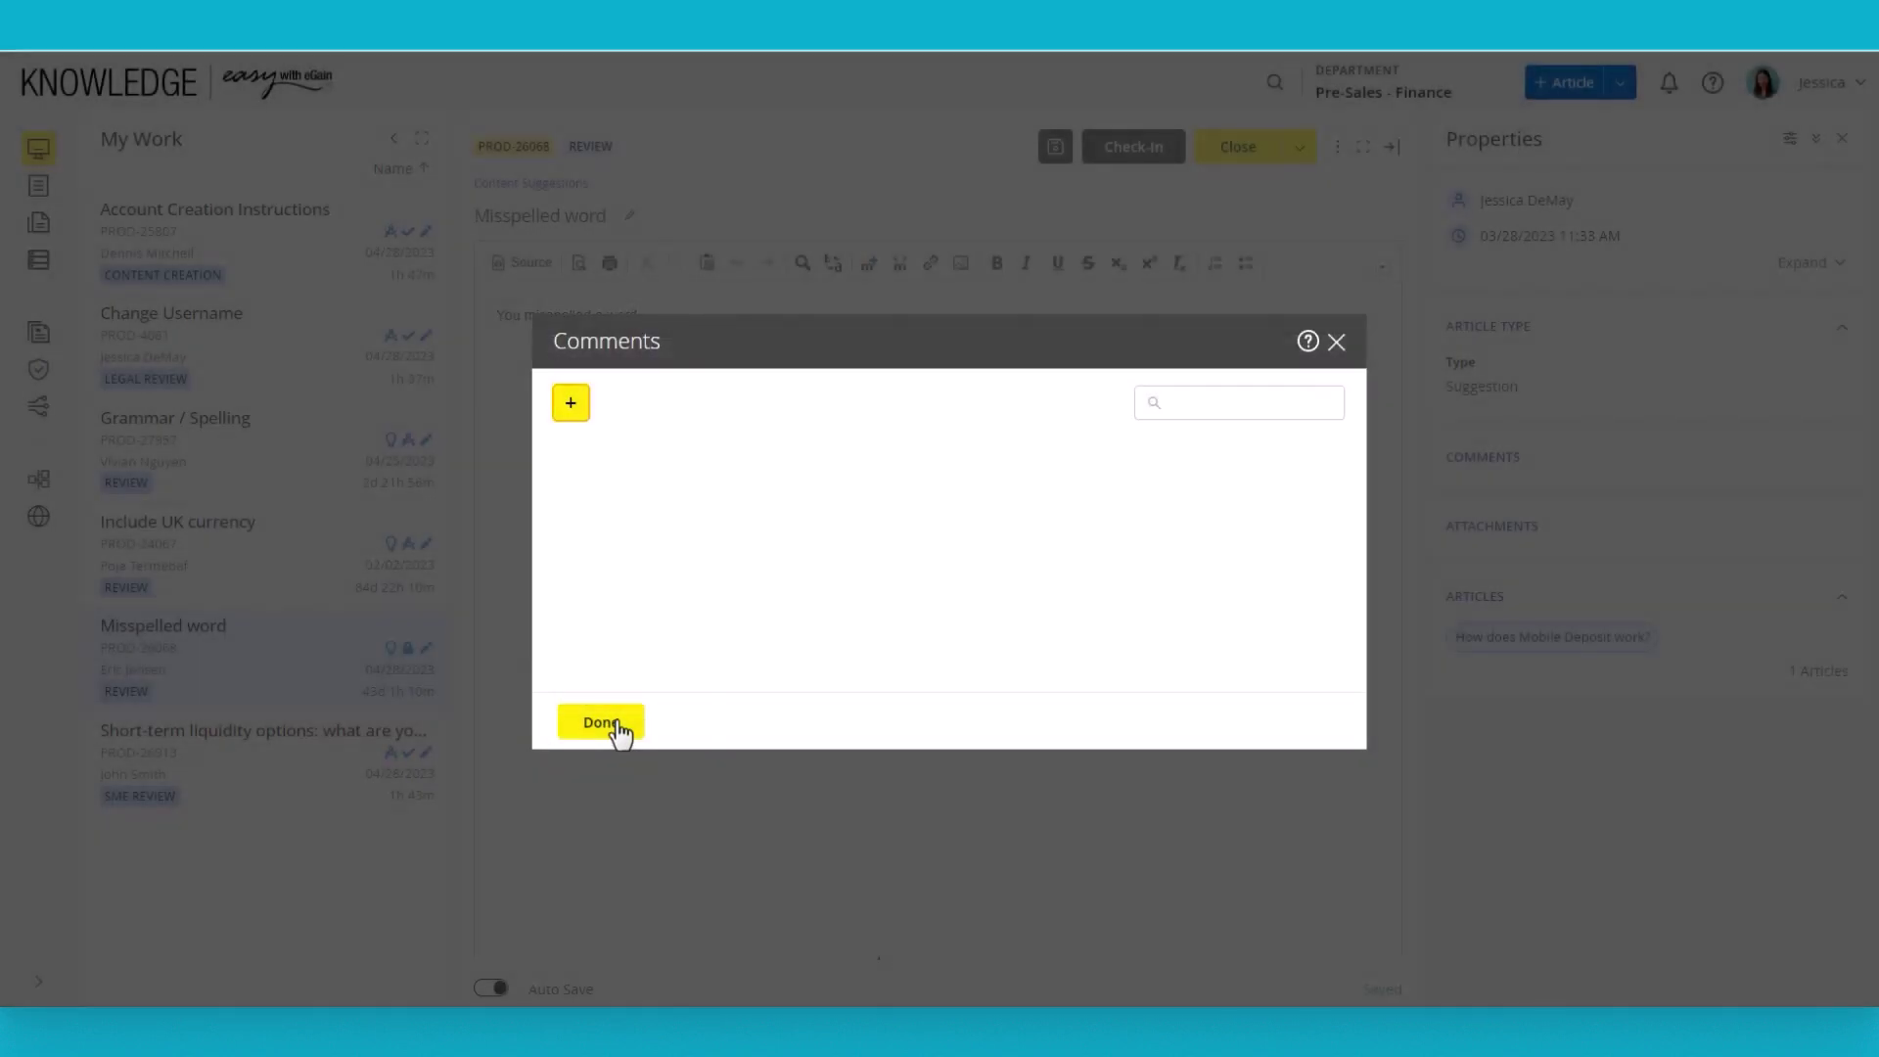
click(619, 727)
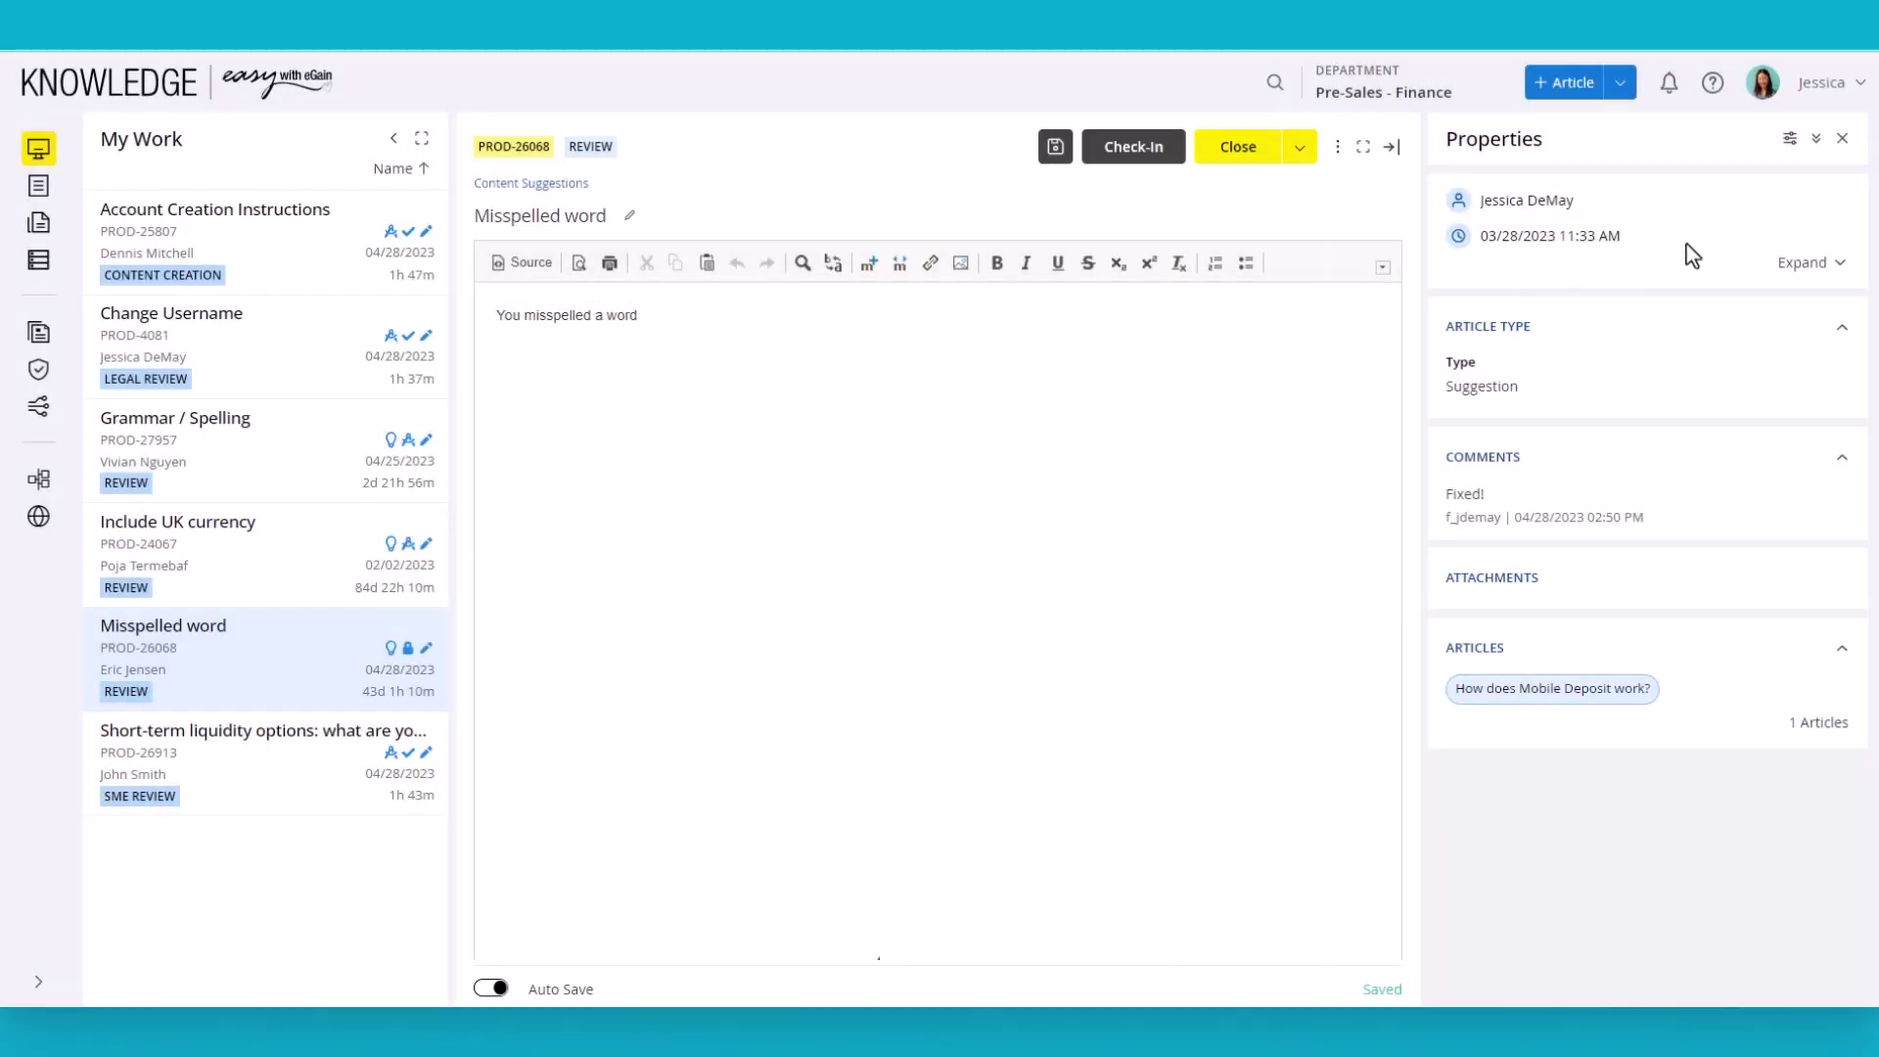
Step: Set the suggestion's resolution to Accept
click(1834, 278)
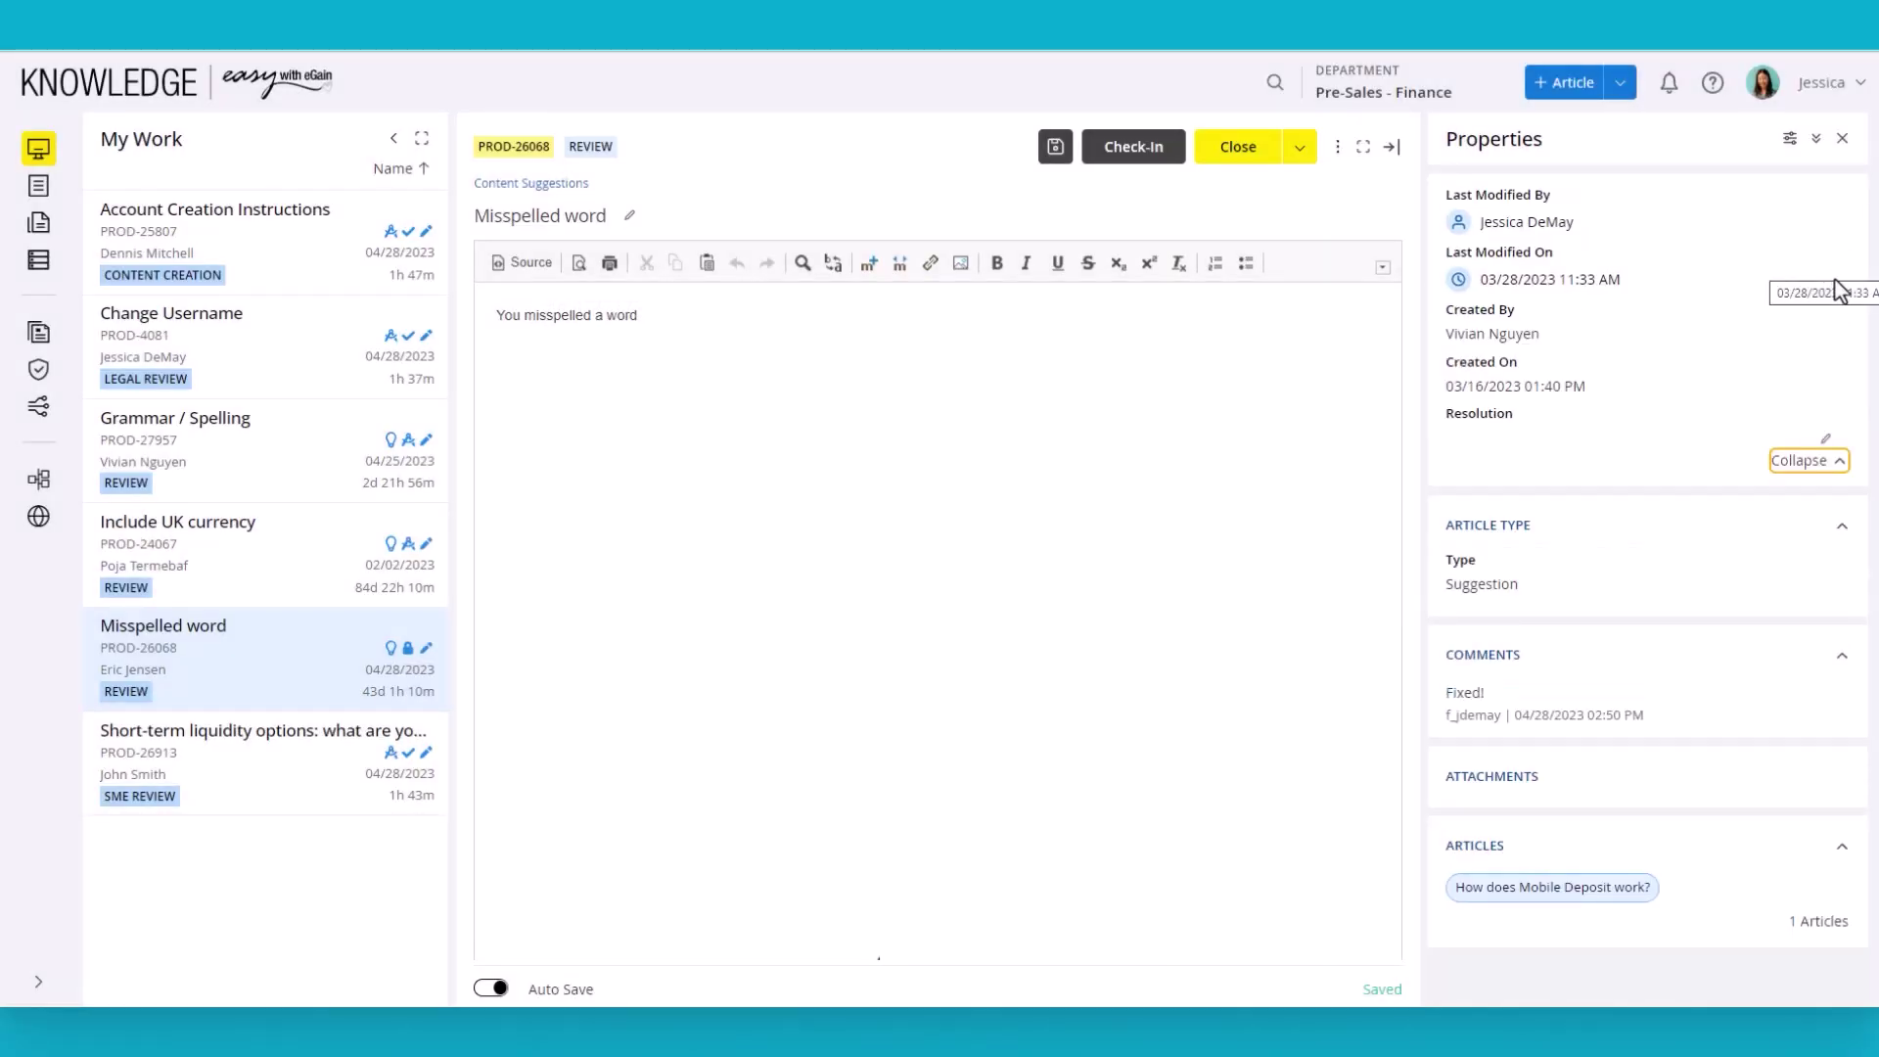
click(1825, 440)
click(1057, 407)
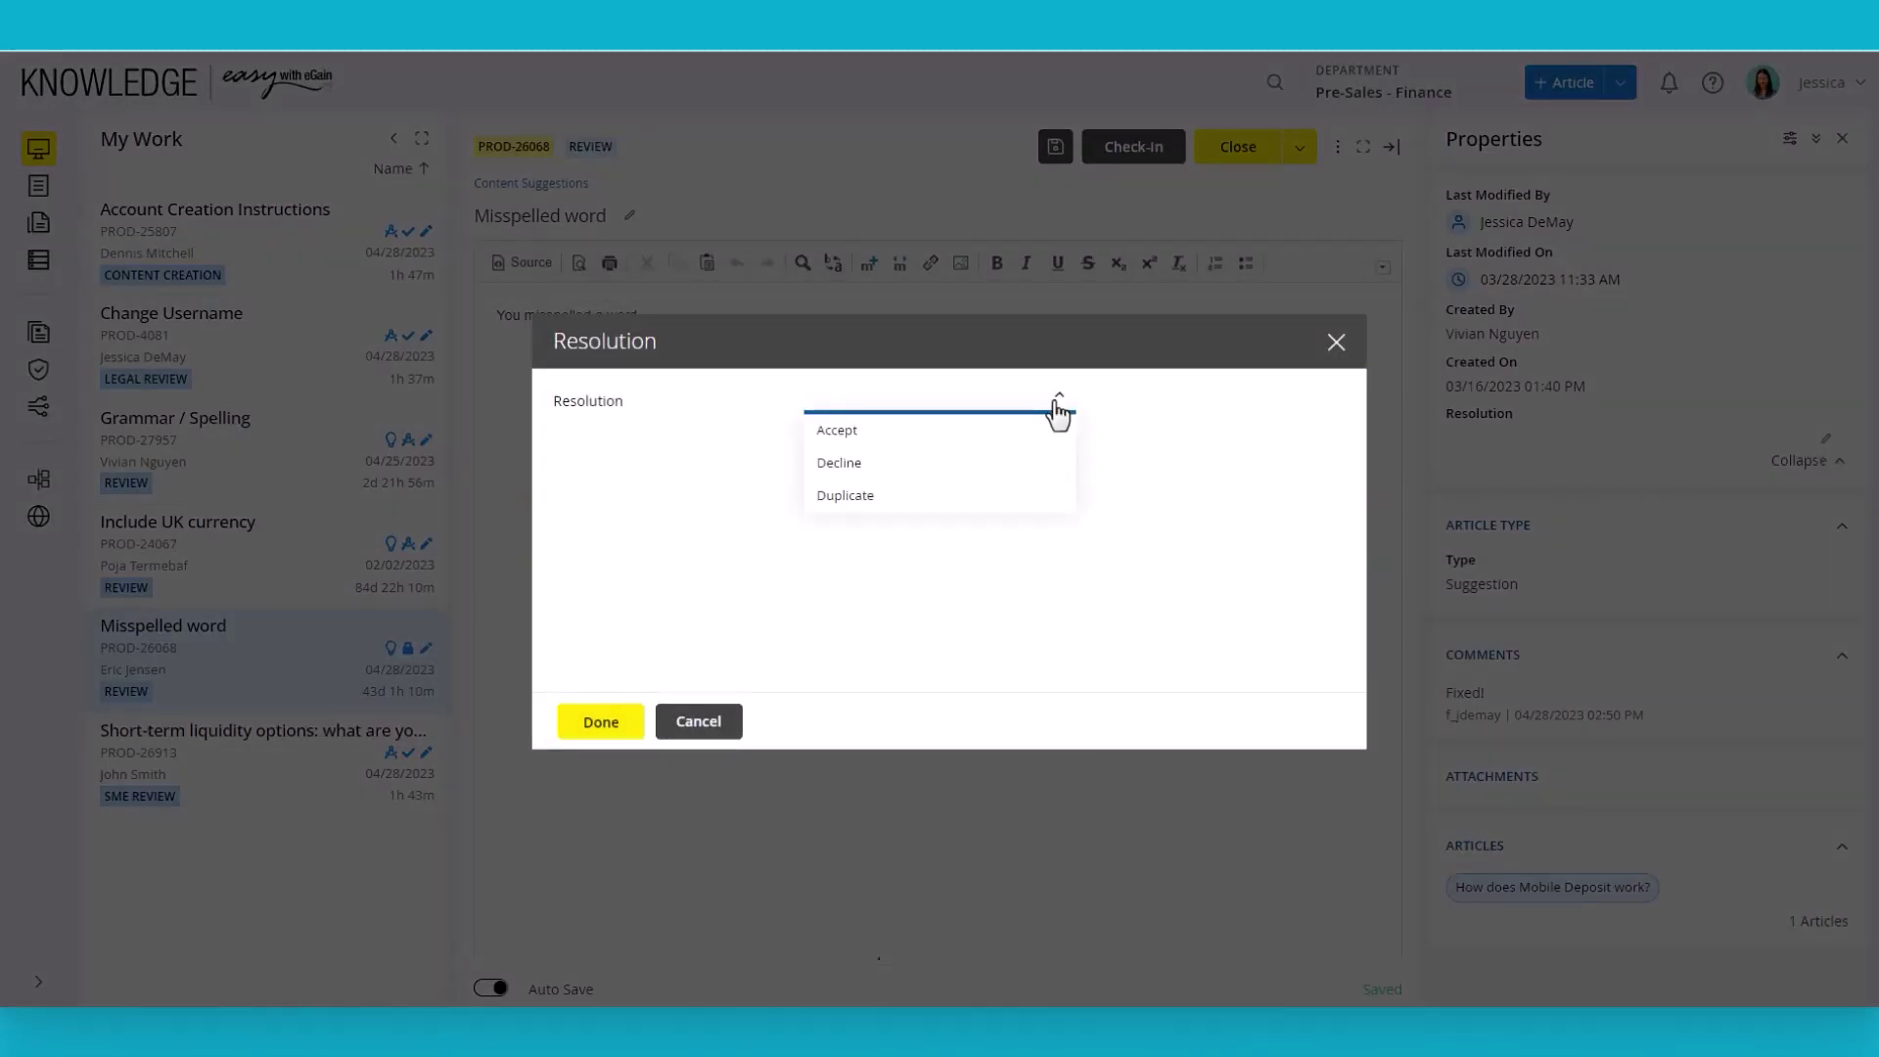
click(1038, 431)
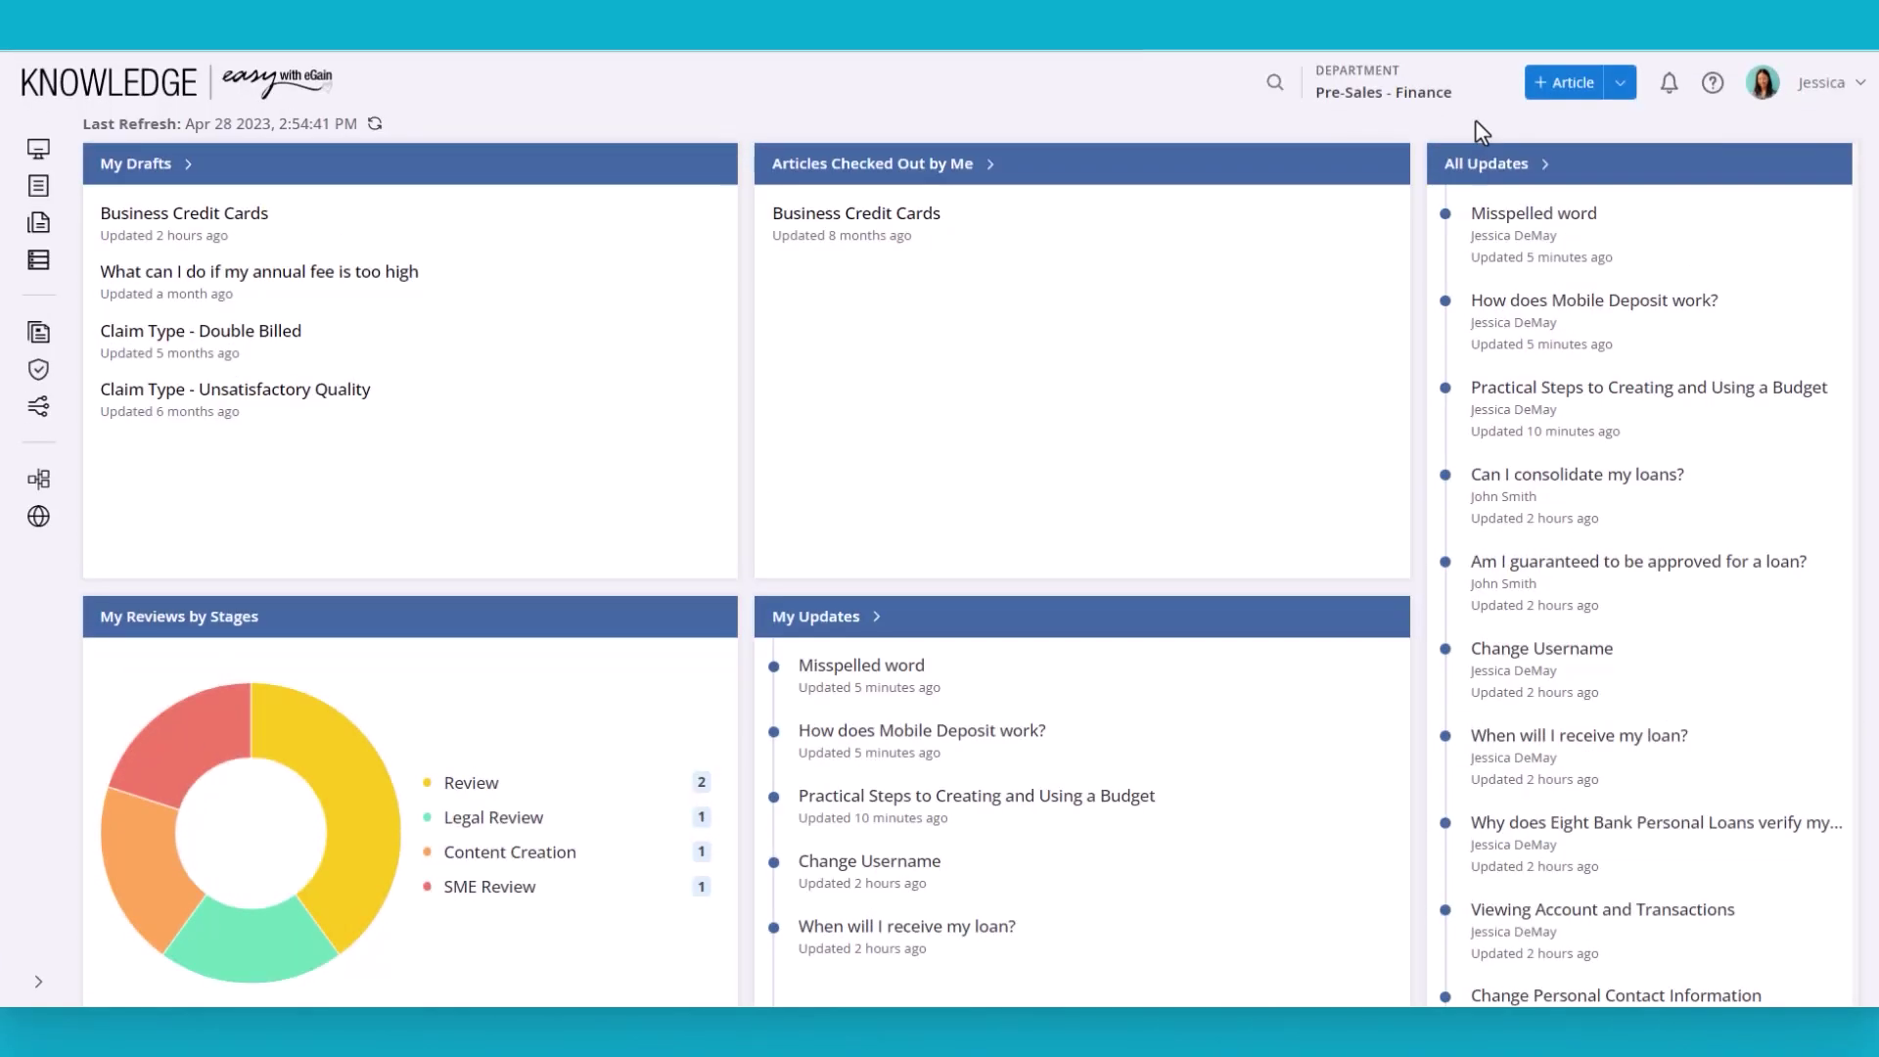
Step: Create a How To article on getting a credit card approved, using How To Step Style, in Demonstration
click(1578, 94)
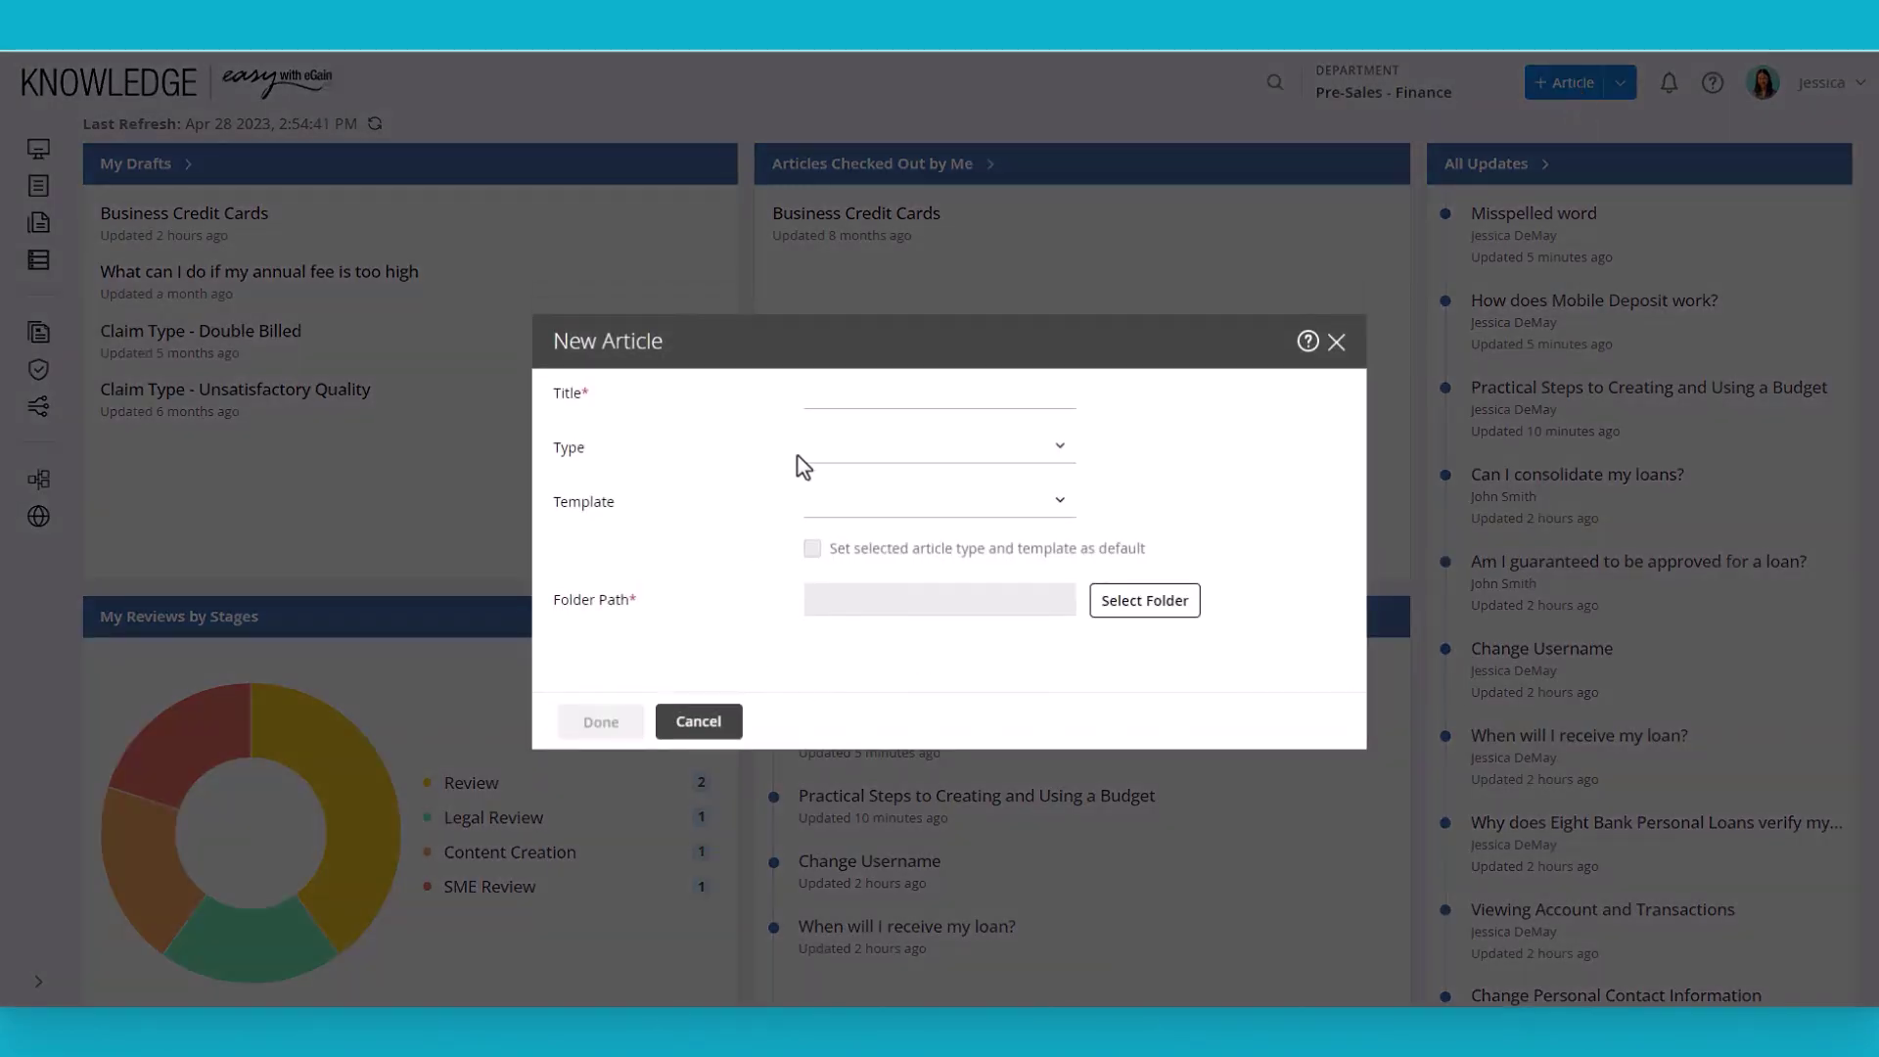
click(824, 401)
key(ctrl+v)
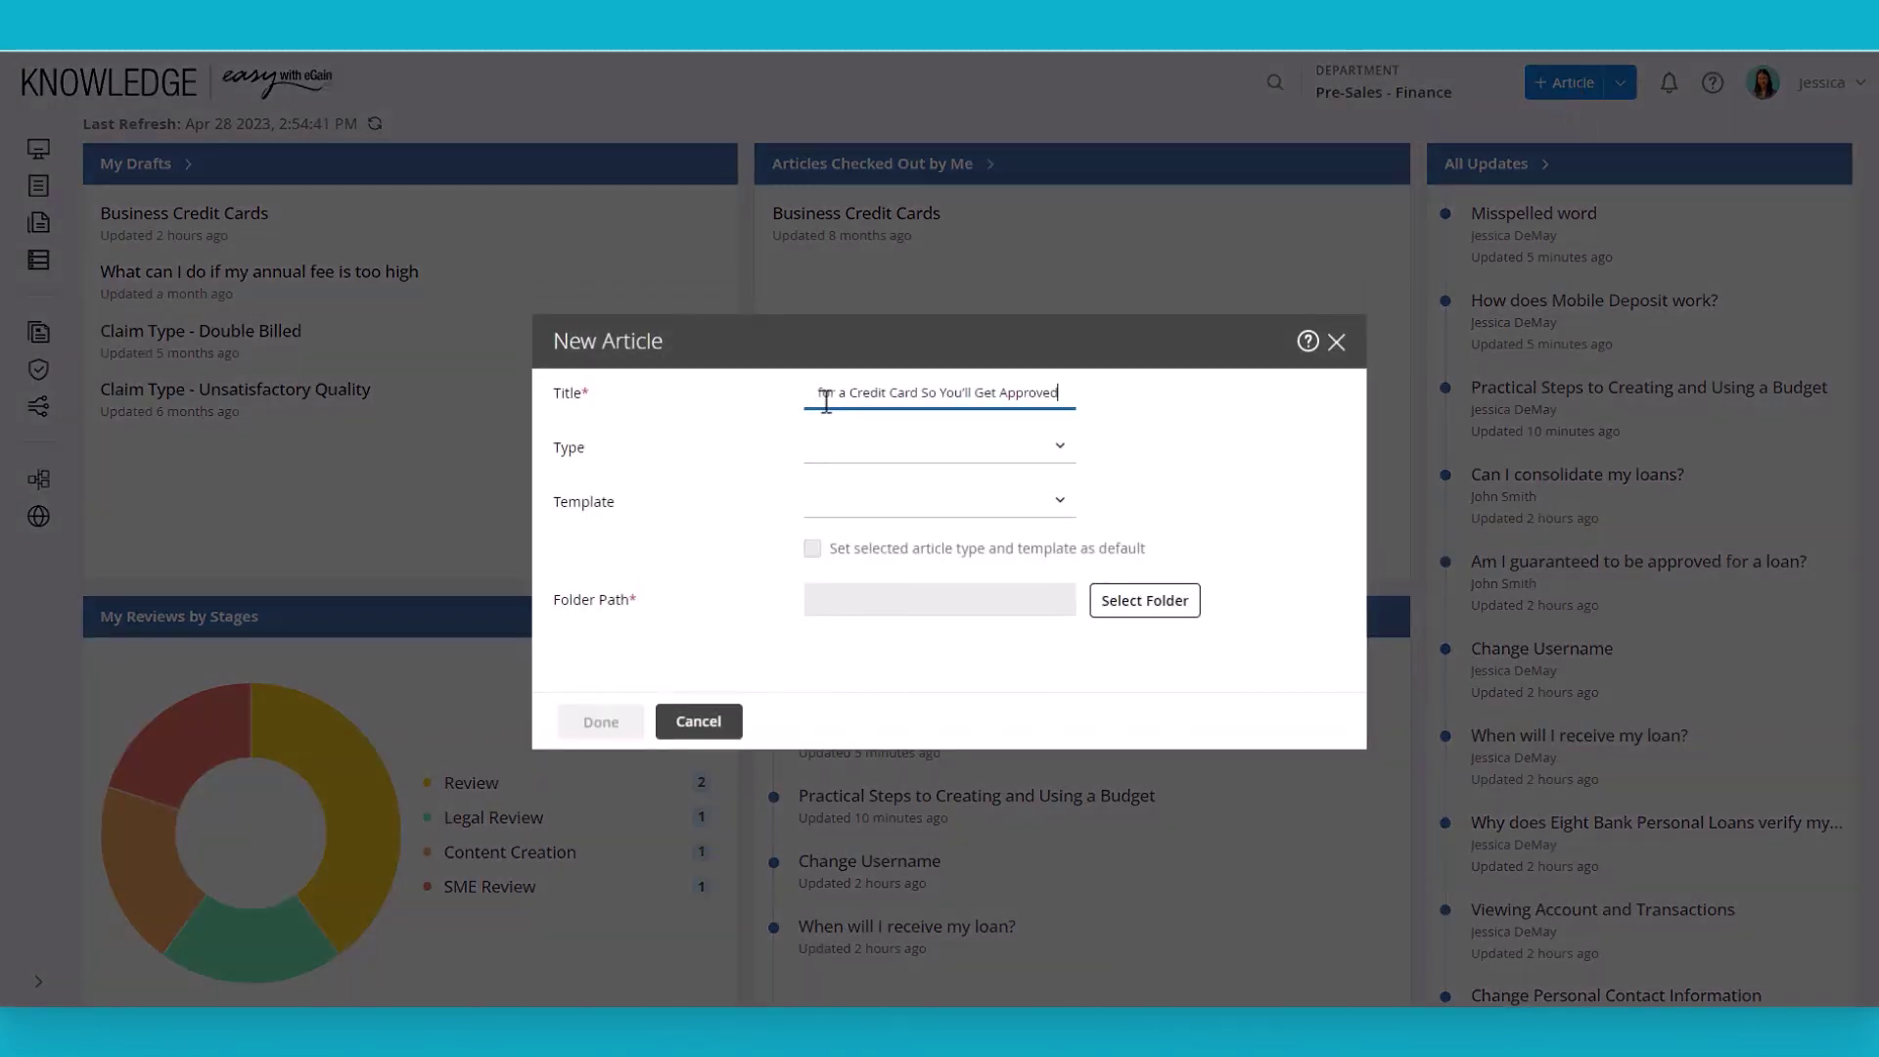
click(1040, 460)
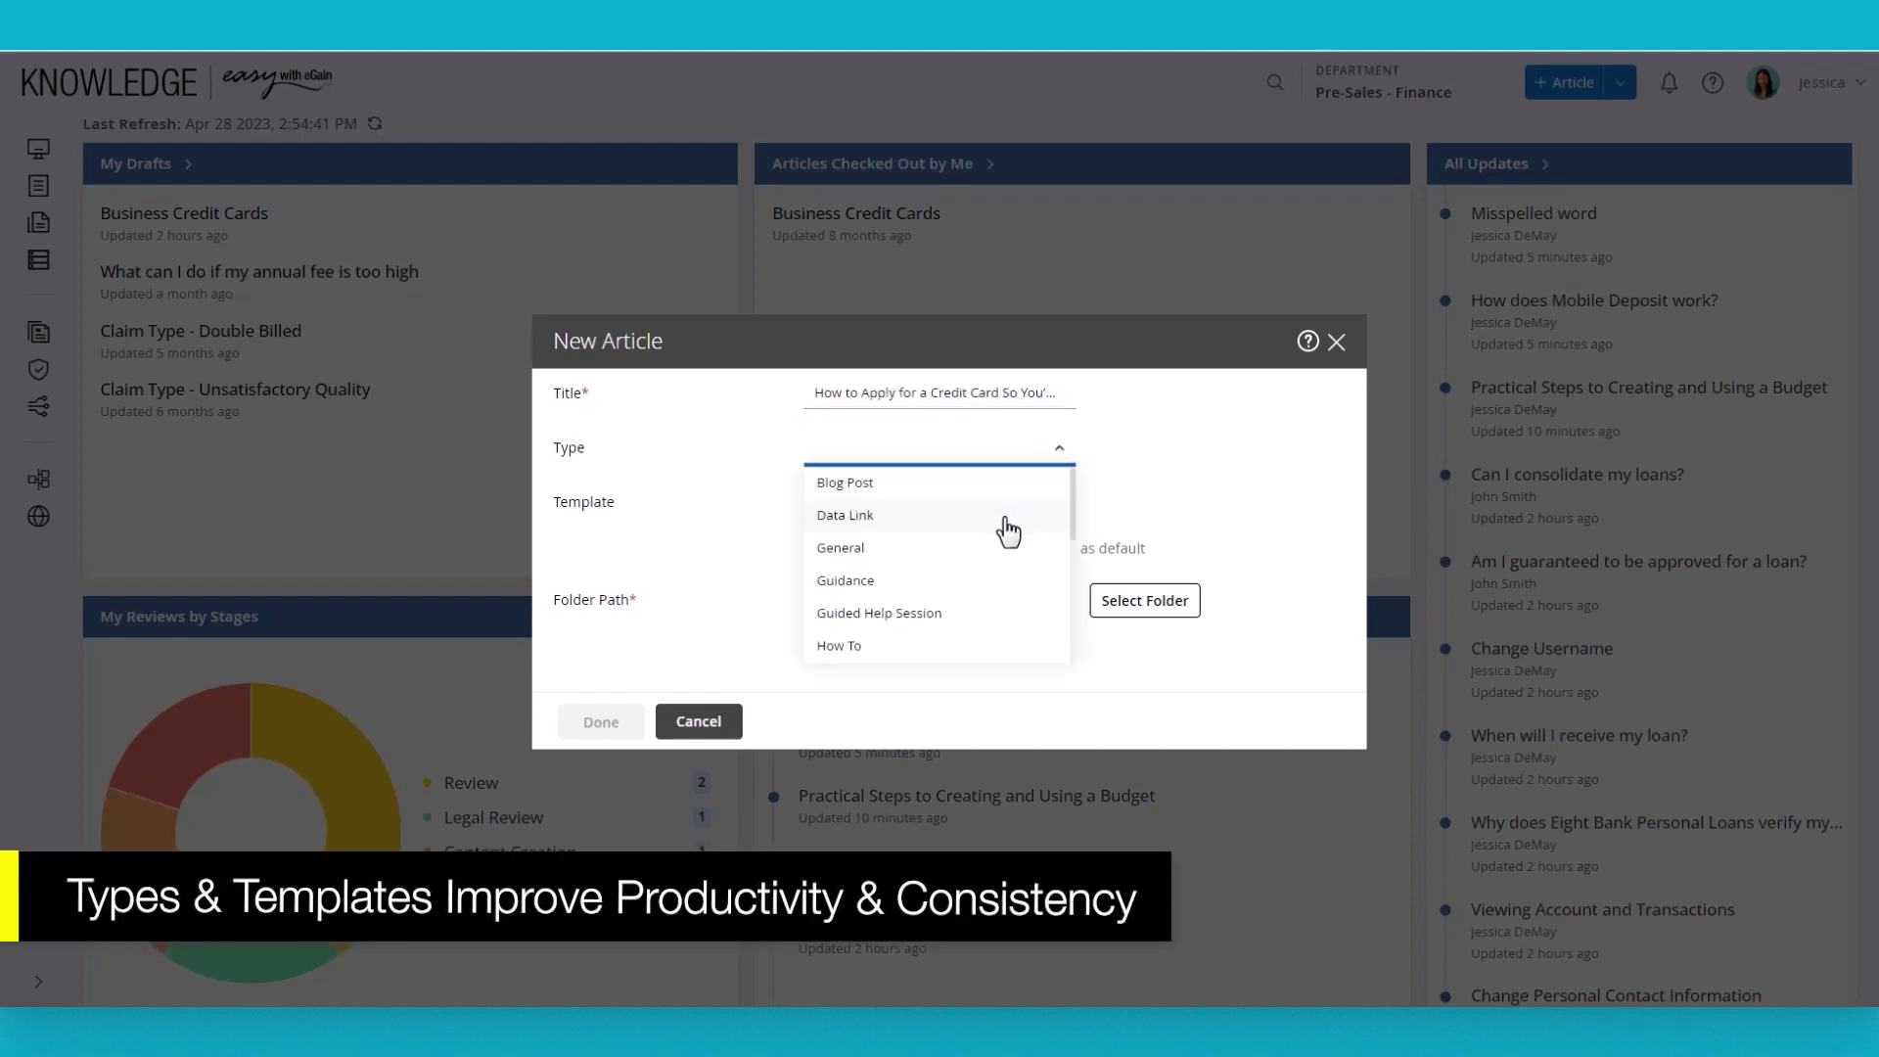
click(971, 647)
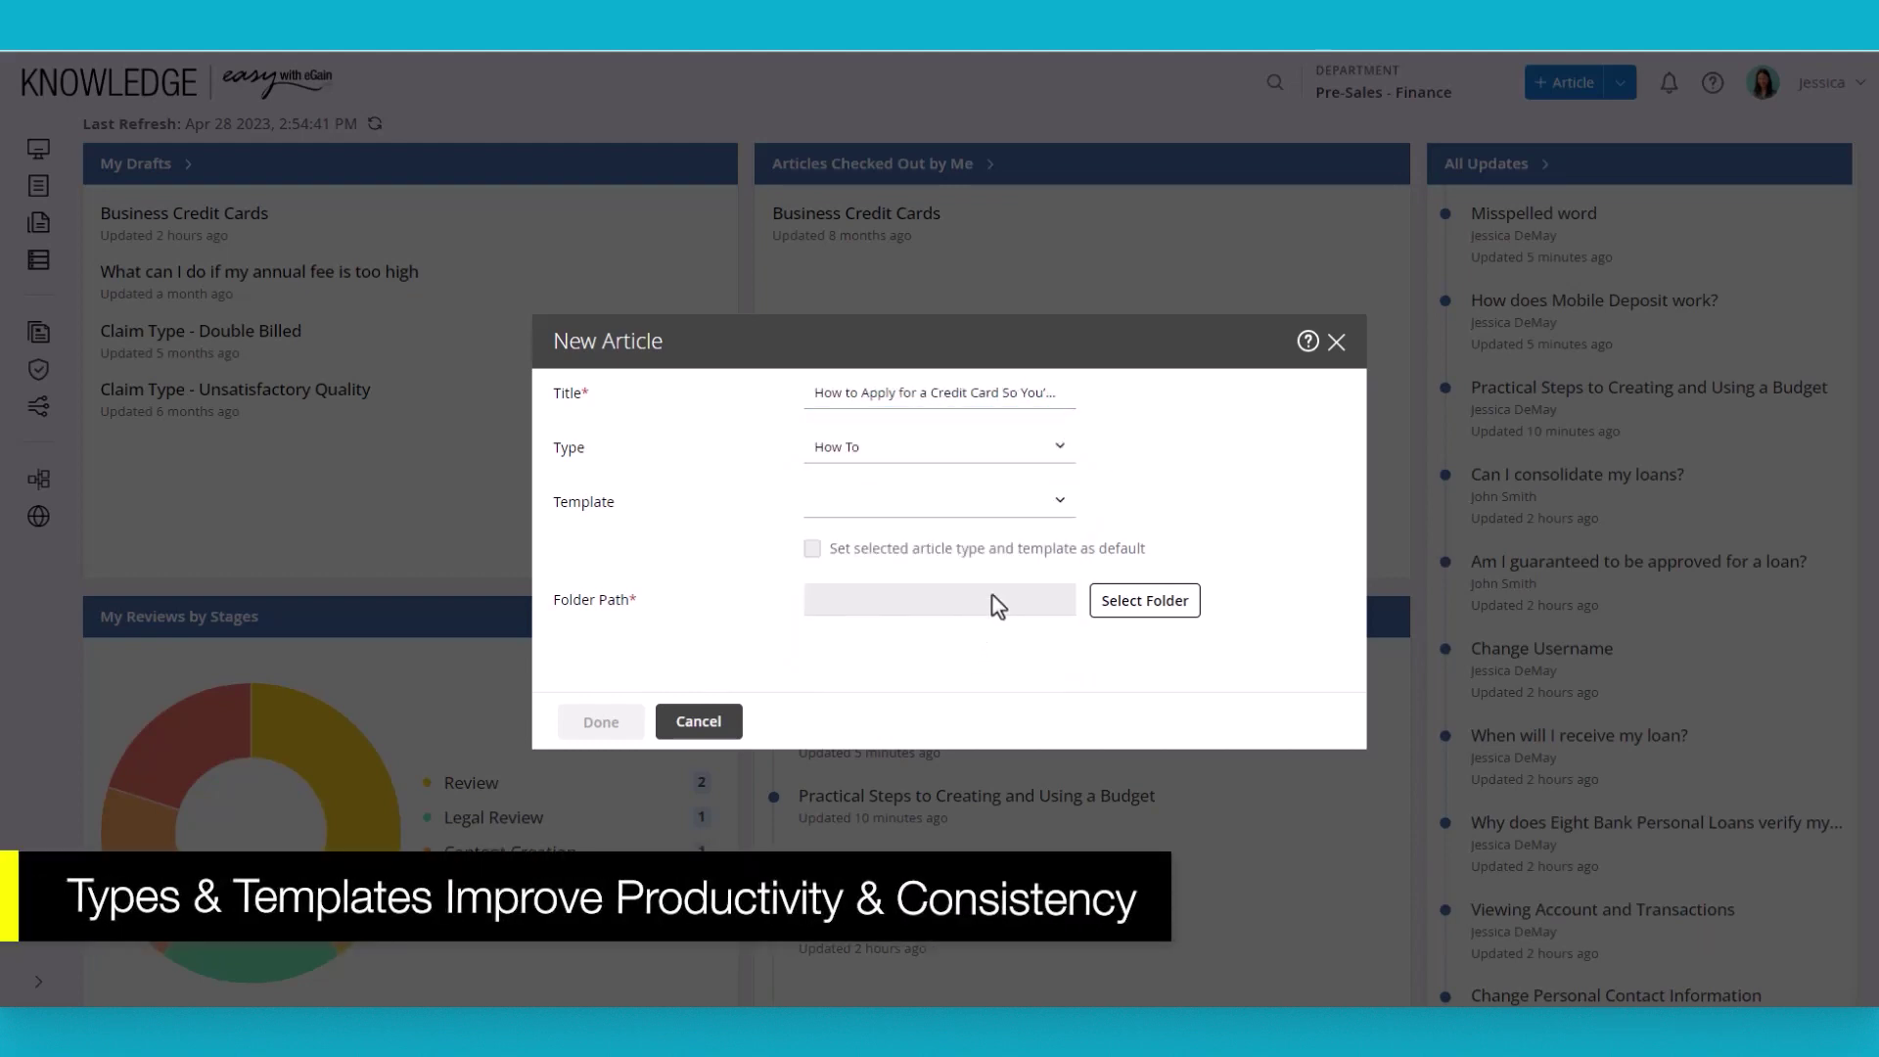
click(1060, 506)
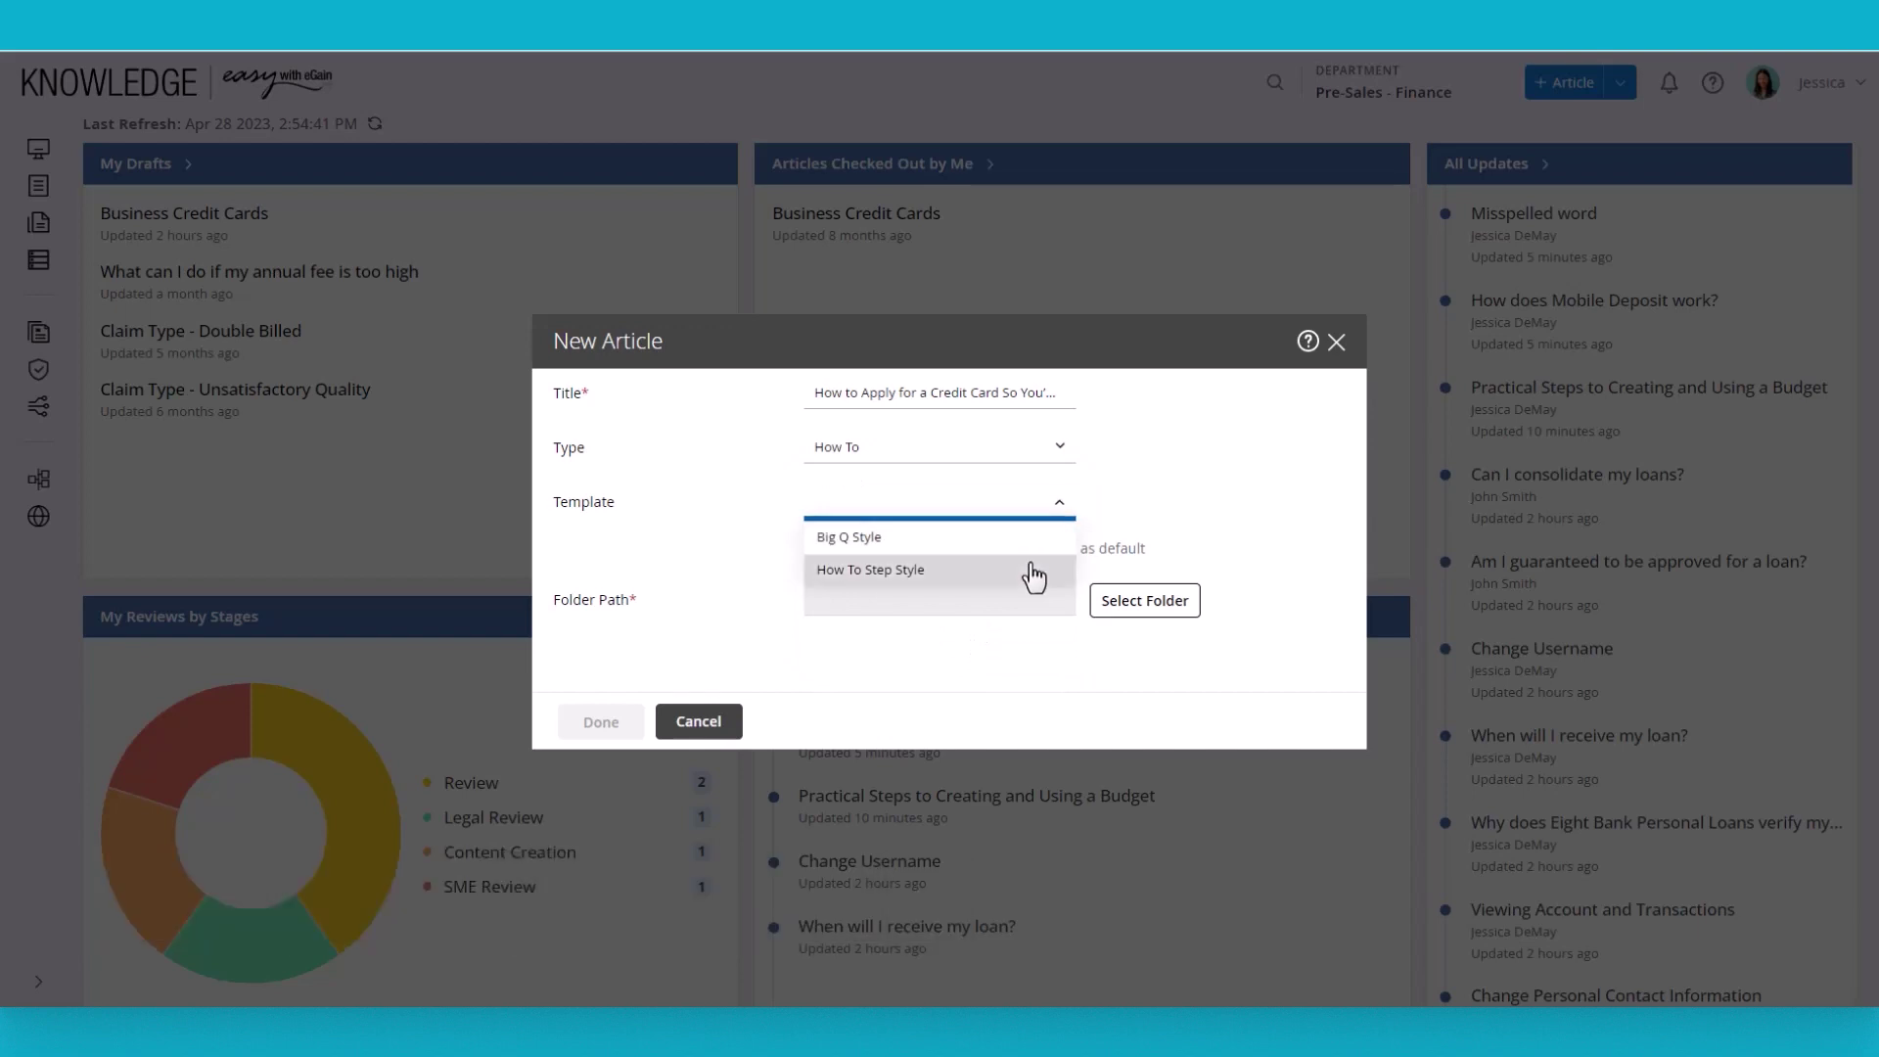
click(1033, 577)
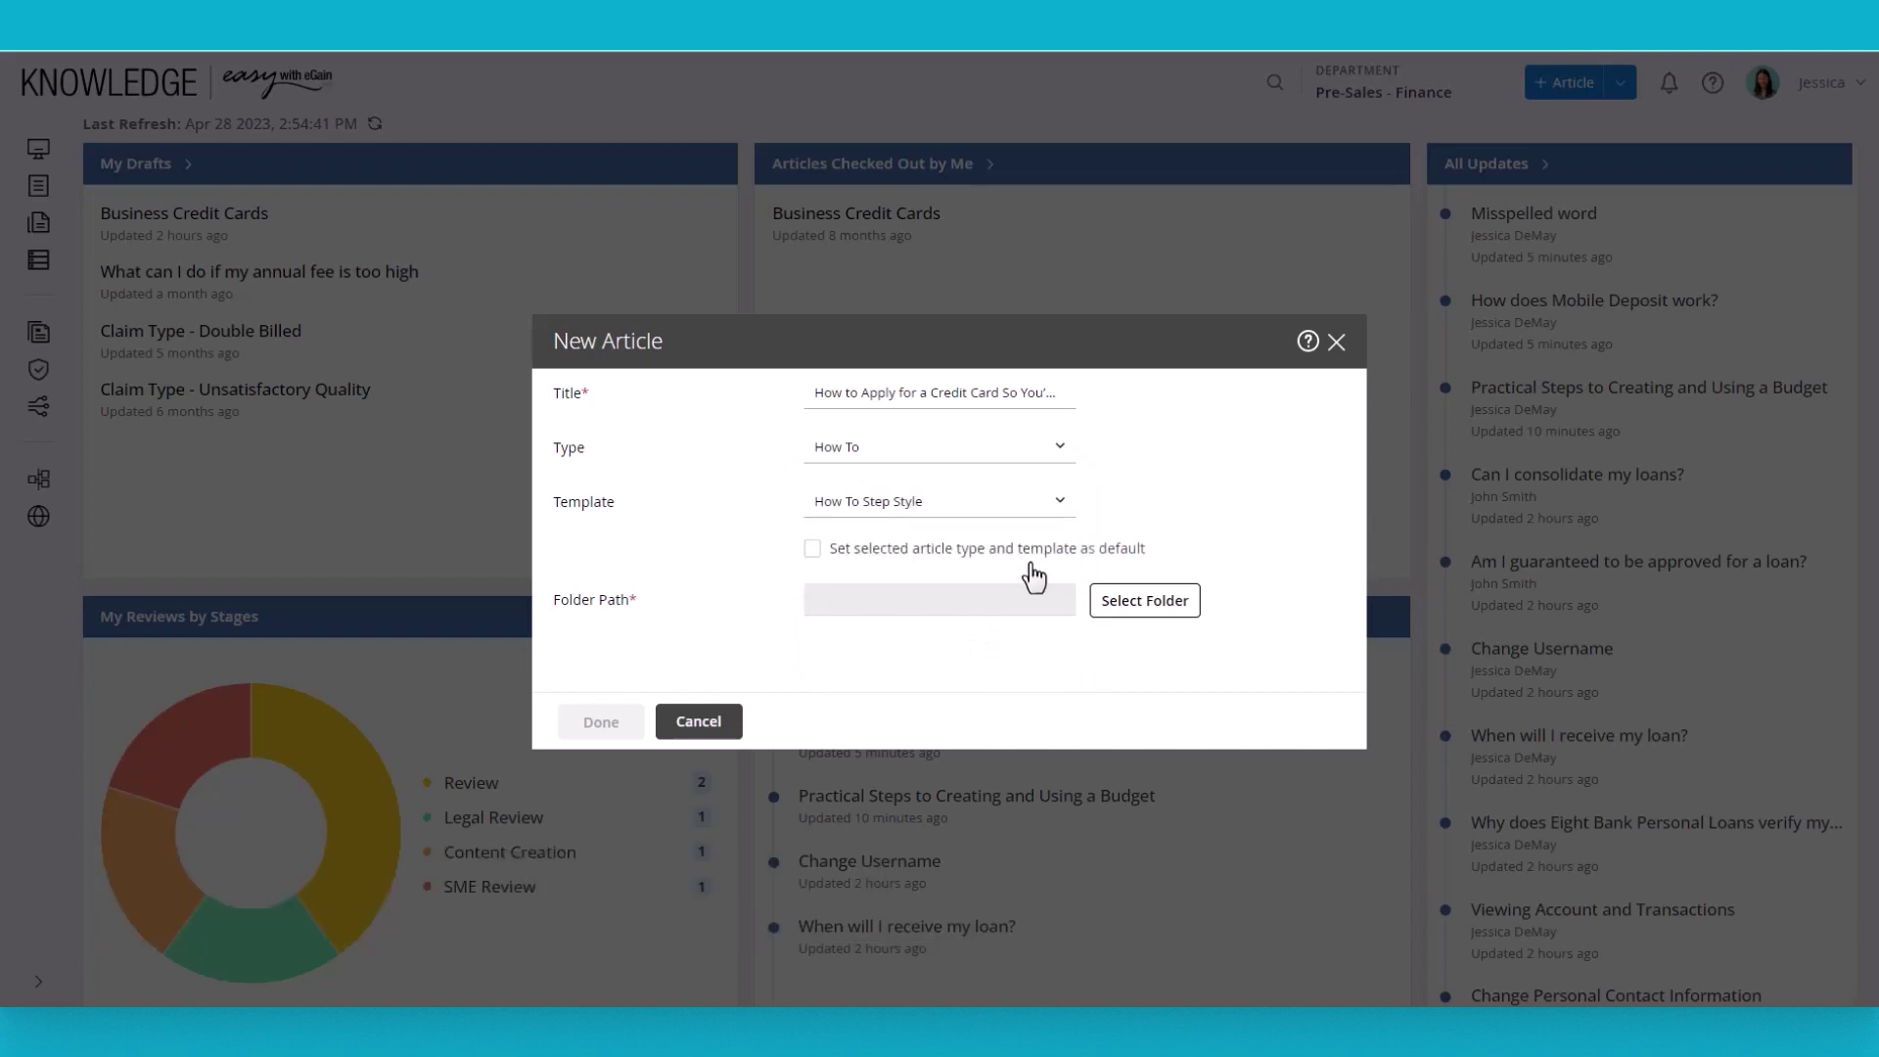
click(1127, 605)
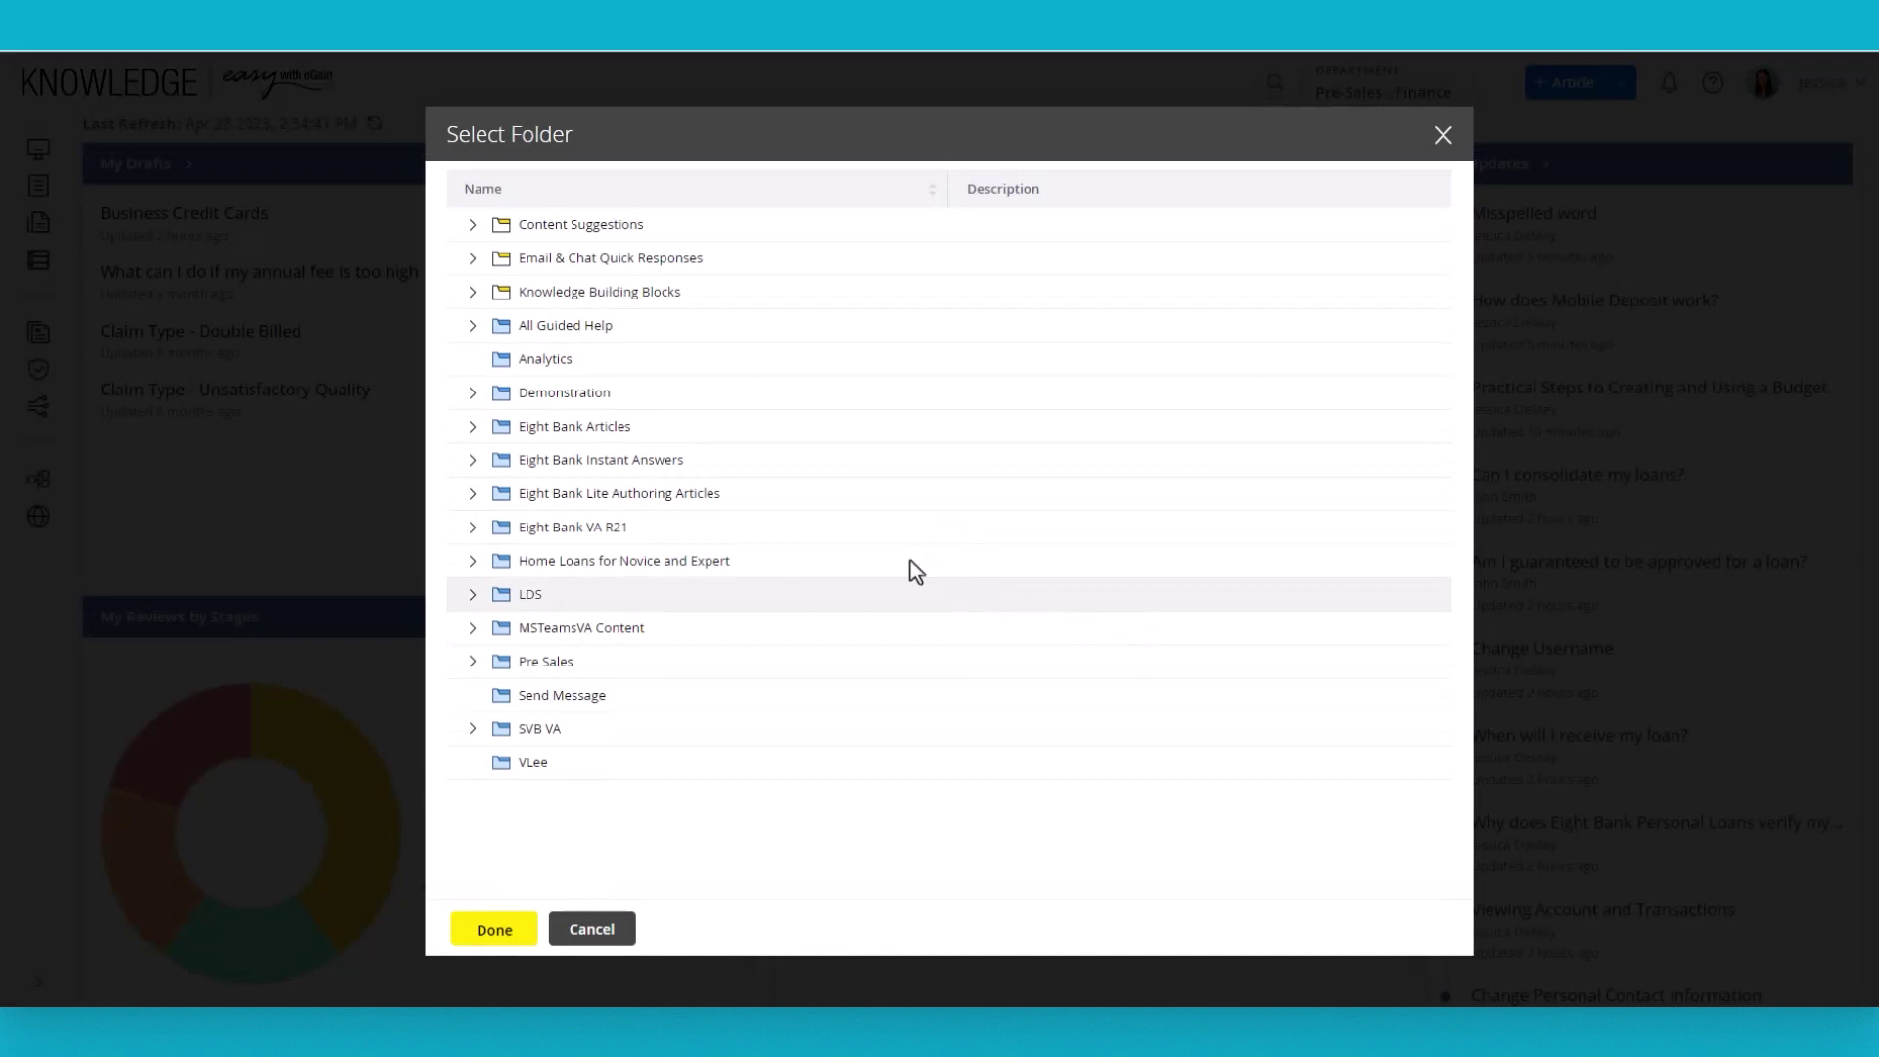
click(597, 393)
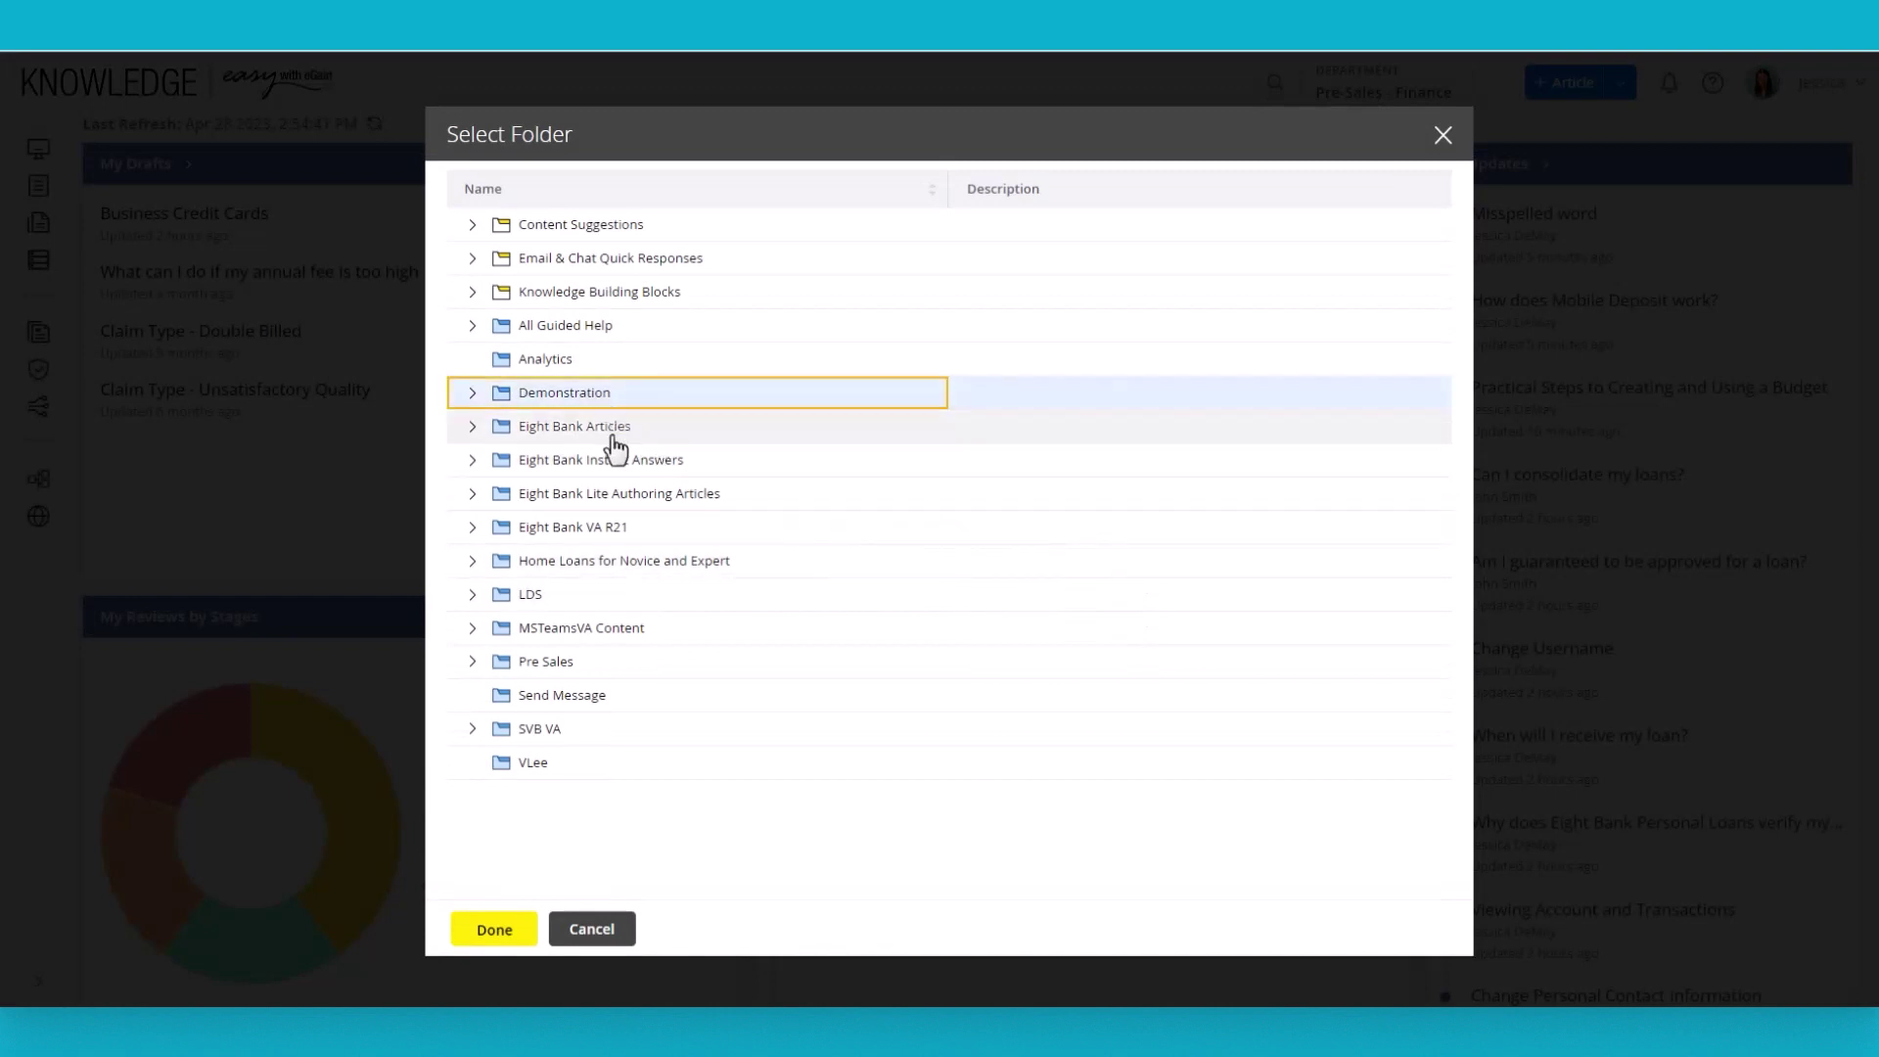
click(525, 938)
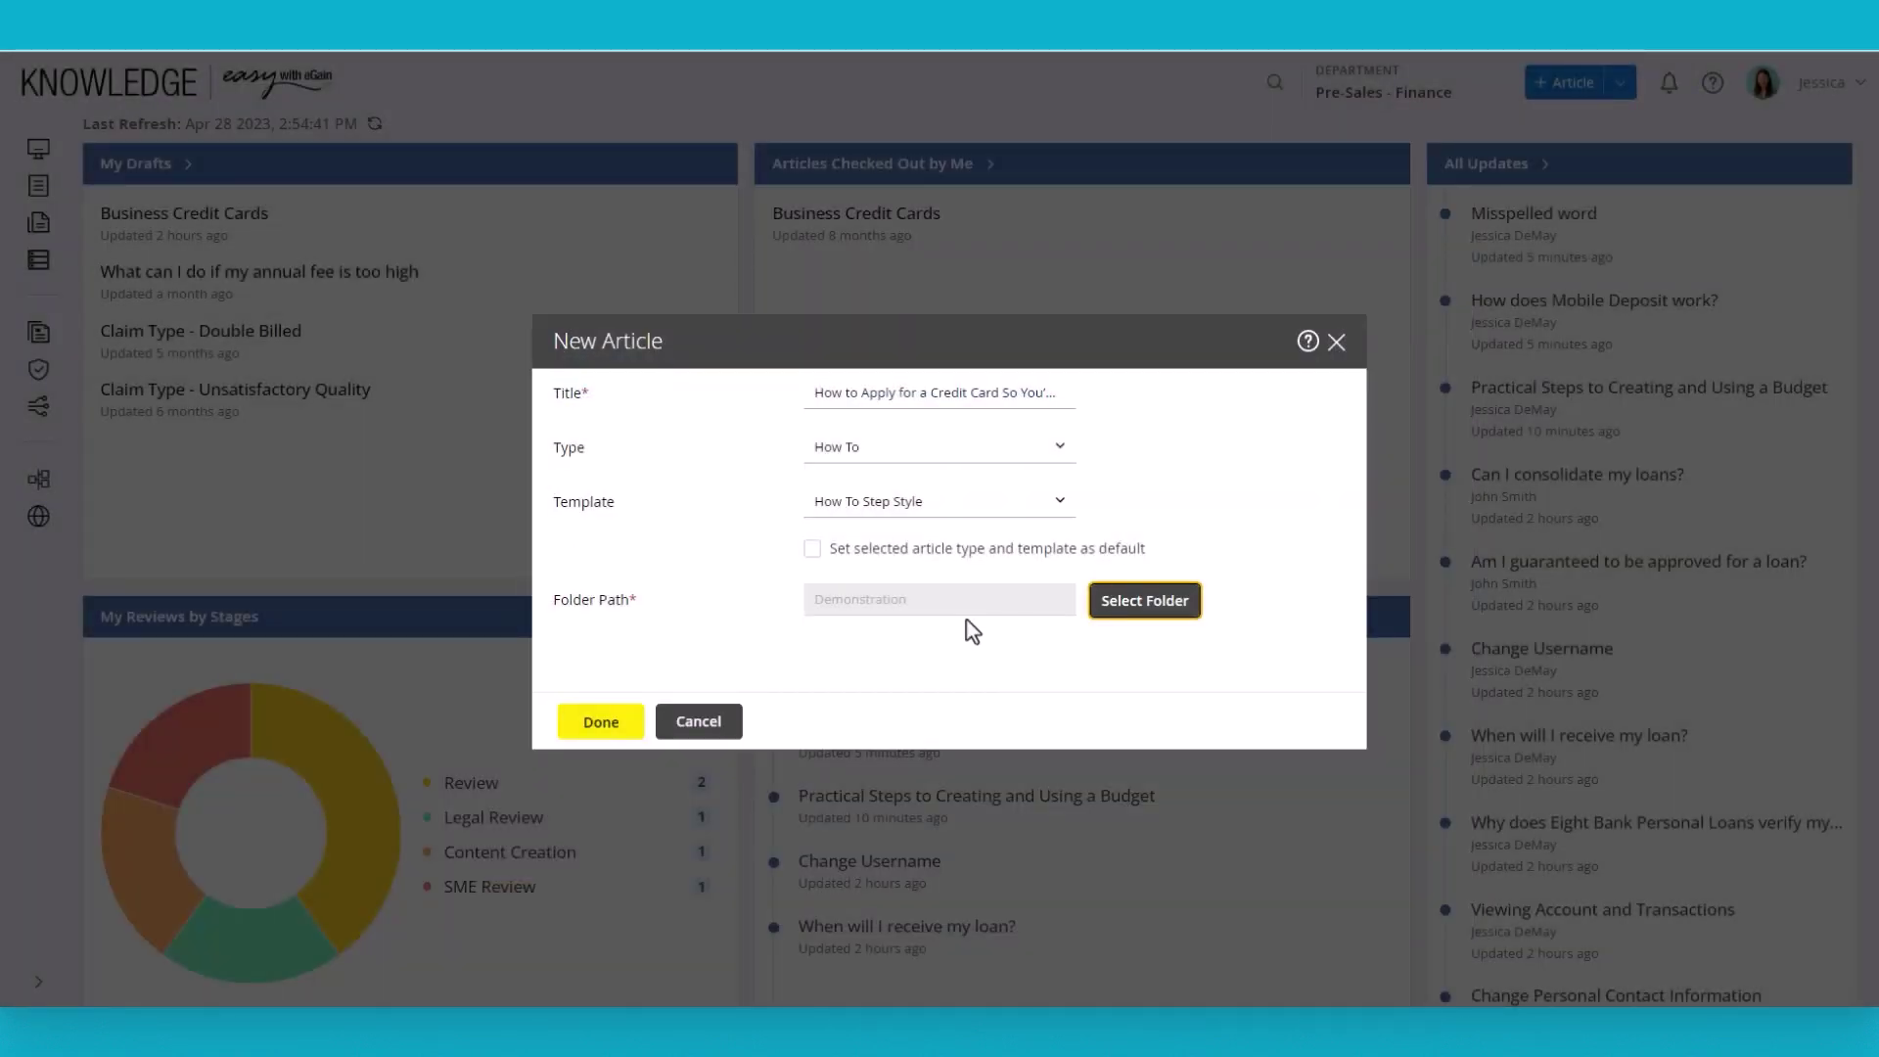
click(590, 729)
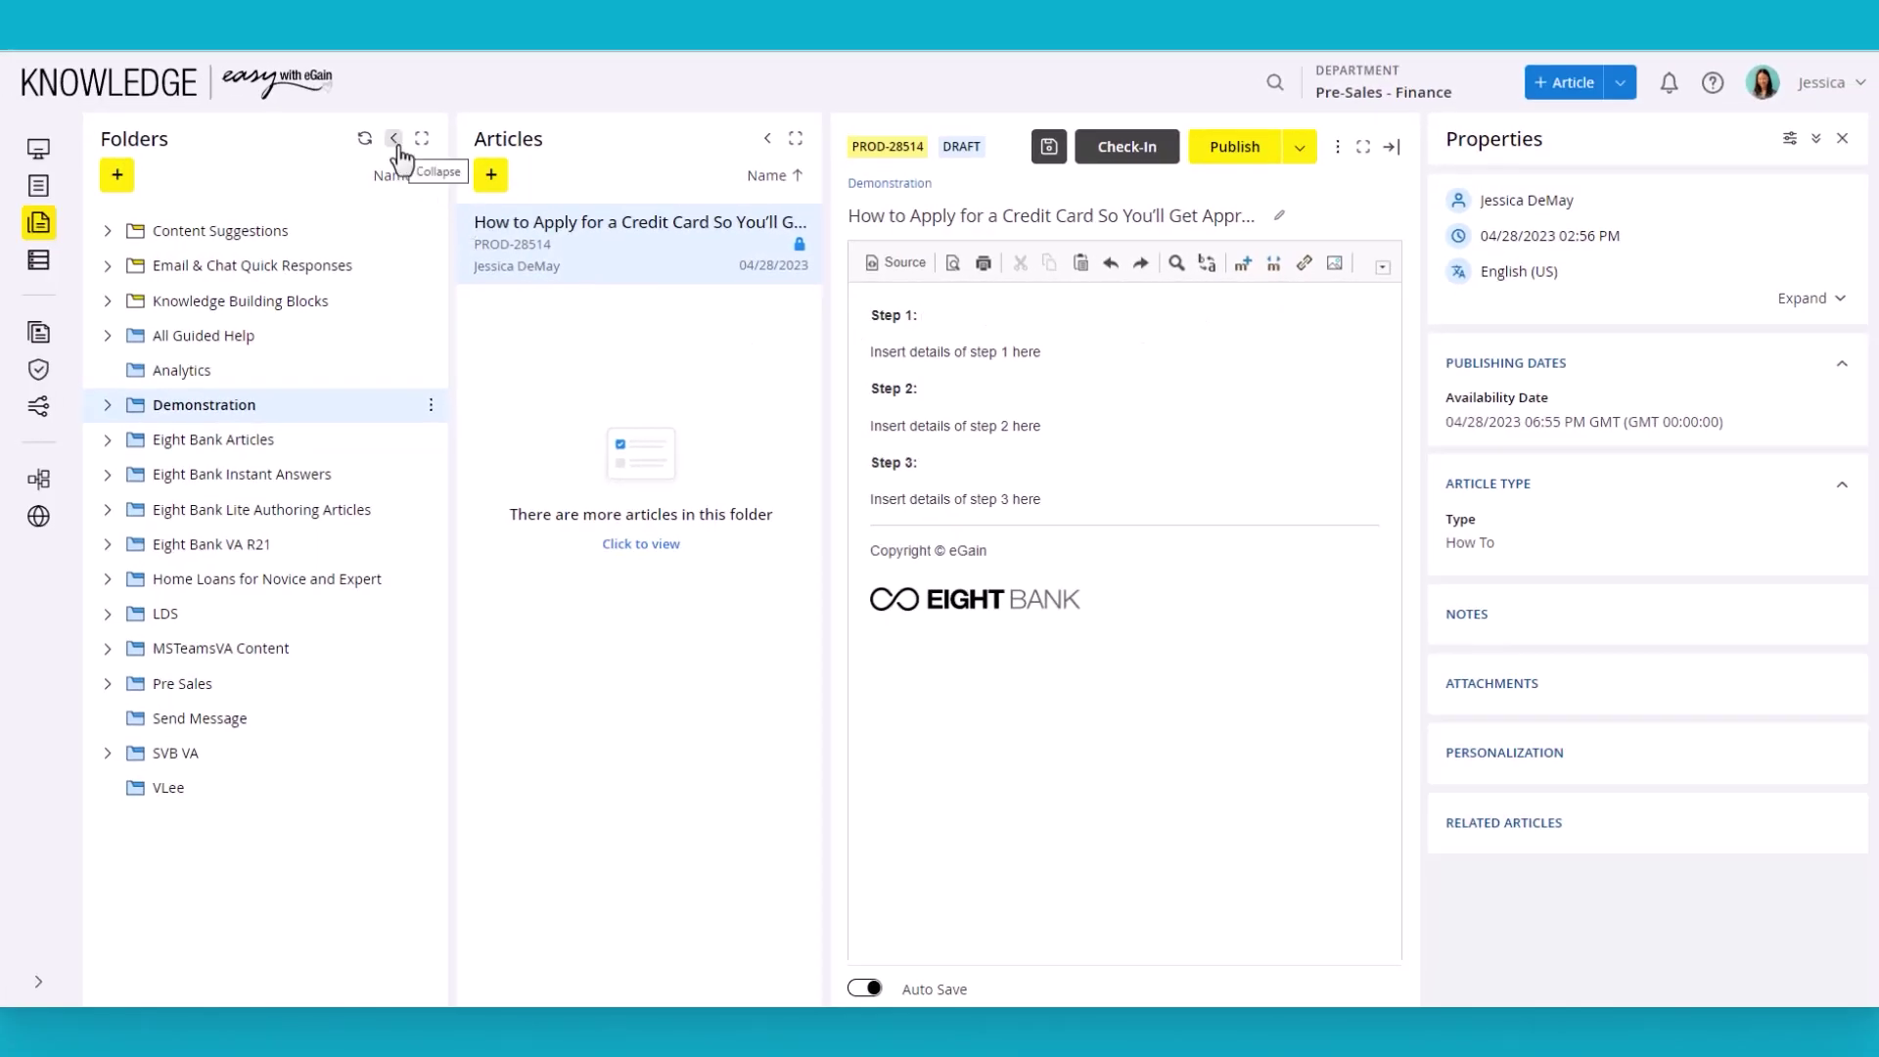
Step: Fill in the Step 1 heading and credit-score text, bulleting the four credit-score ranges
click(395, 138)
click(443, 139)
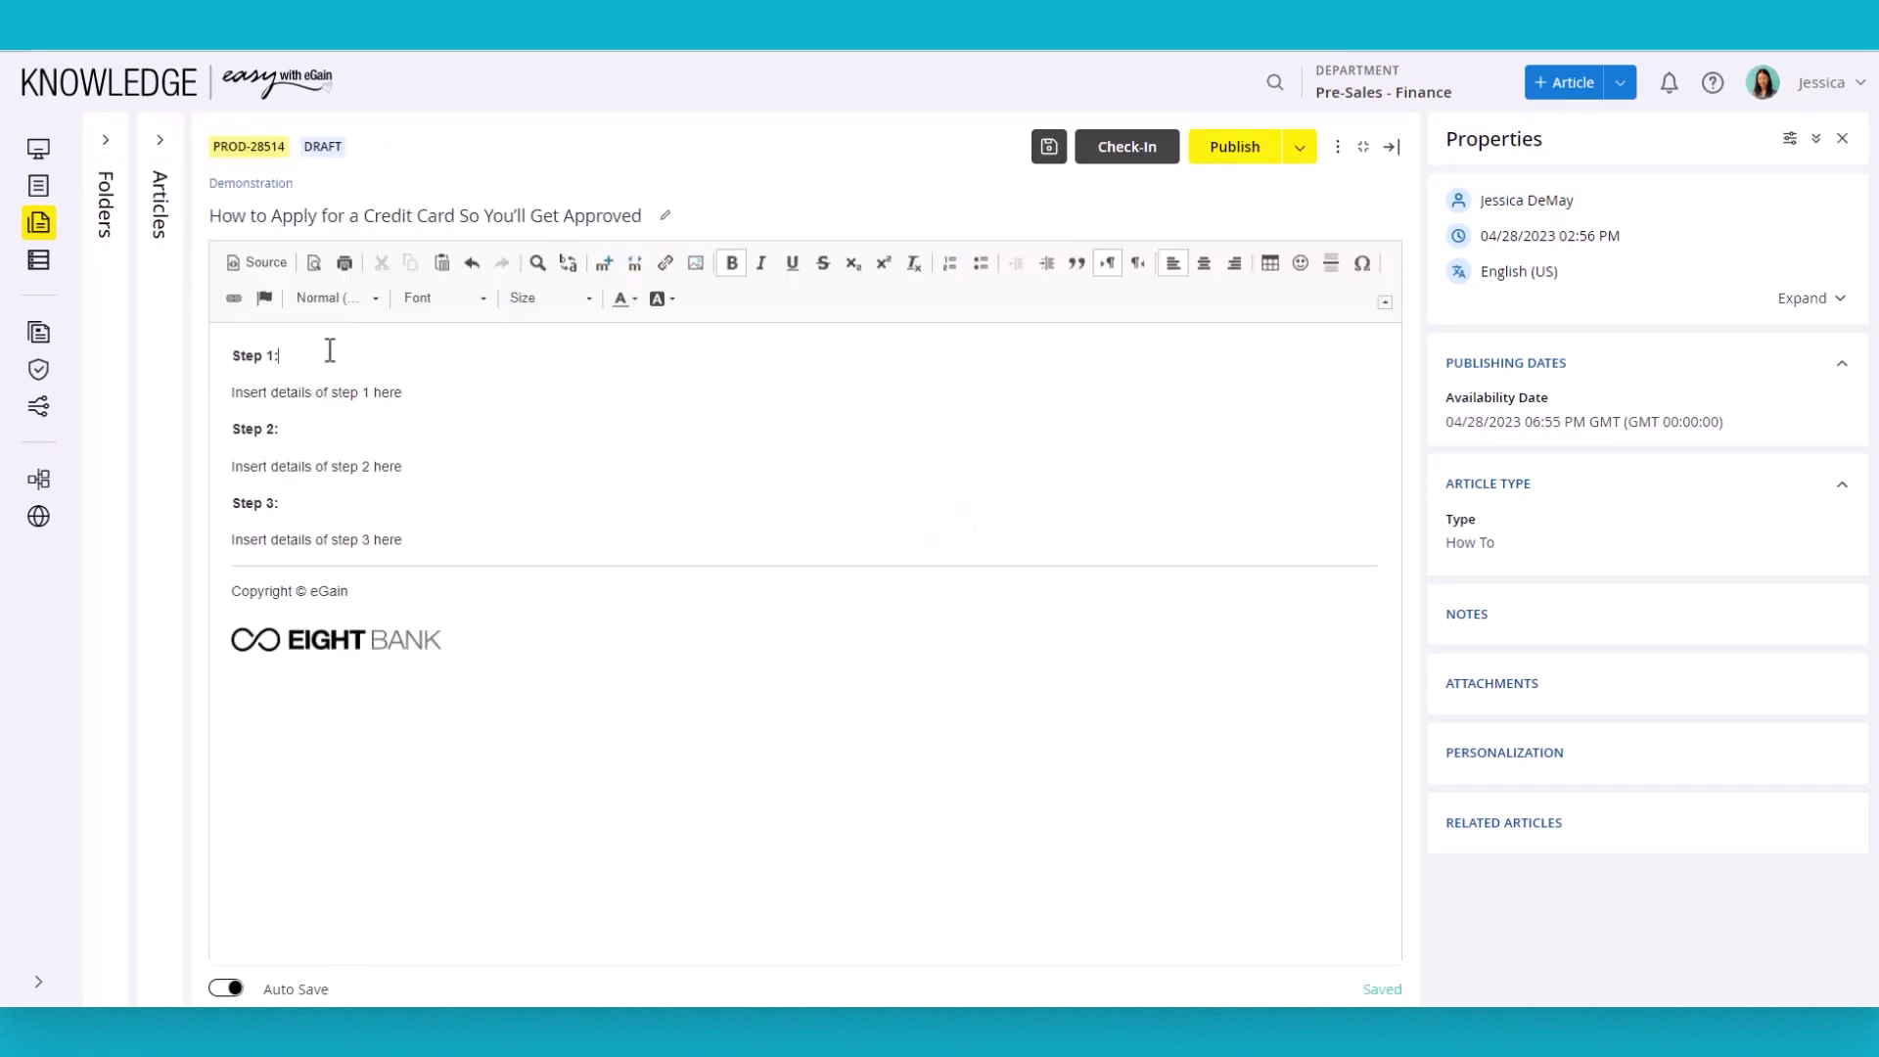
click(347, 352)
text(Learn about credit scores)
click(584, 393)
drag(585, 396, 232, 392)
text(Credit scores — you have many — are one of the most important factors in a credit card issuer's decision to approve your application. Banks differ on how they grant approvals, but scores are typically classified by lenders like this: 300 – 629 Bad credit 630 – 689 Average credit 690 – 719 Good credit 720 and up Excellent credit Most rewards credit cards require good or excellent credit. So if you've struggled to maintain a good credit history, you might want to delay applying until your credit improves. Or, instead of rewards cards, you could consider secured cards or cards designed for people with bad credit.)
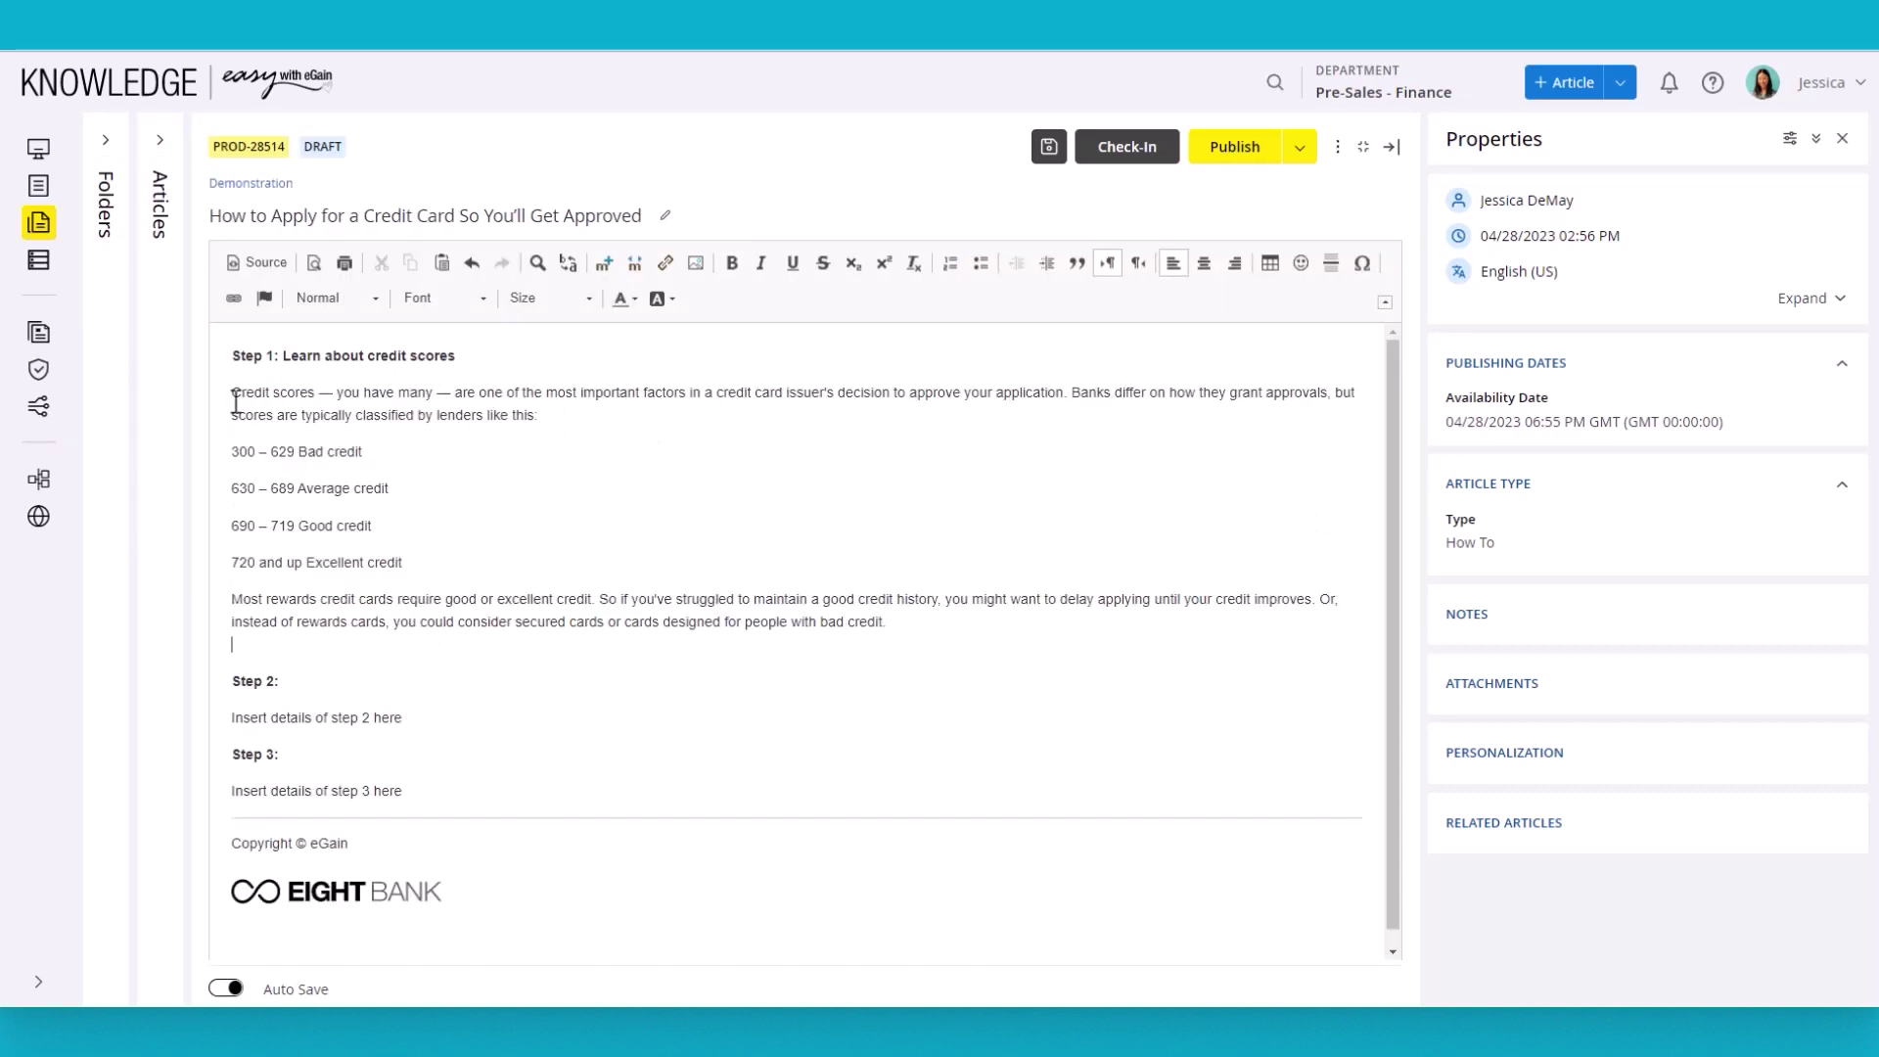
drag(232, 451, 267, 563)
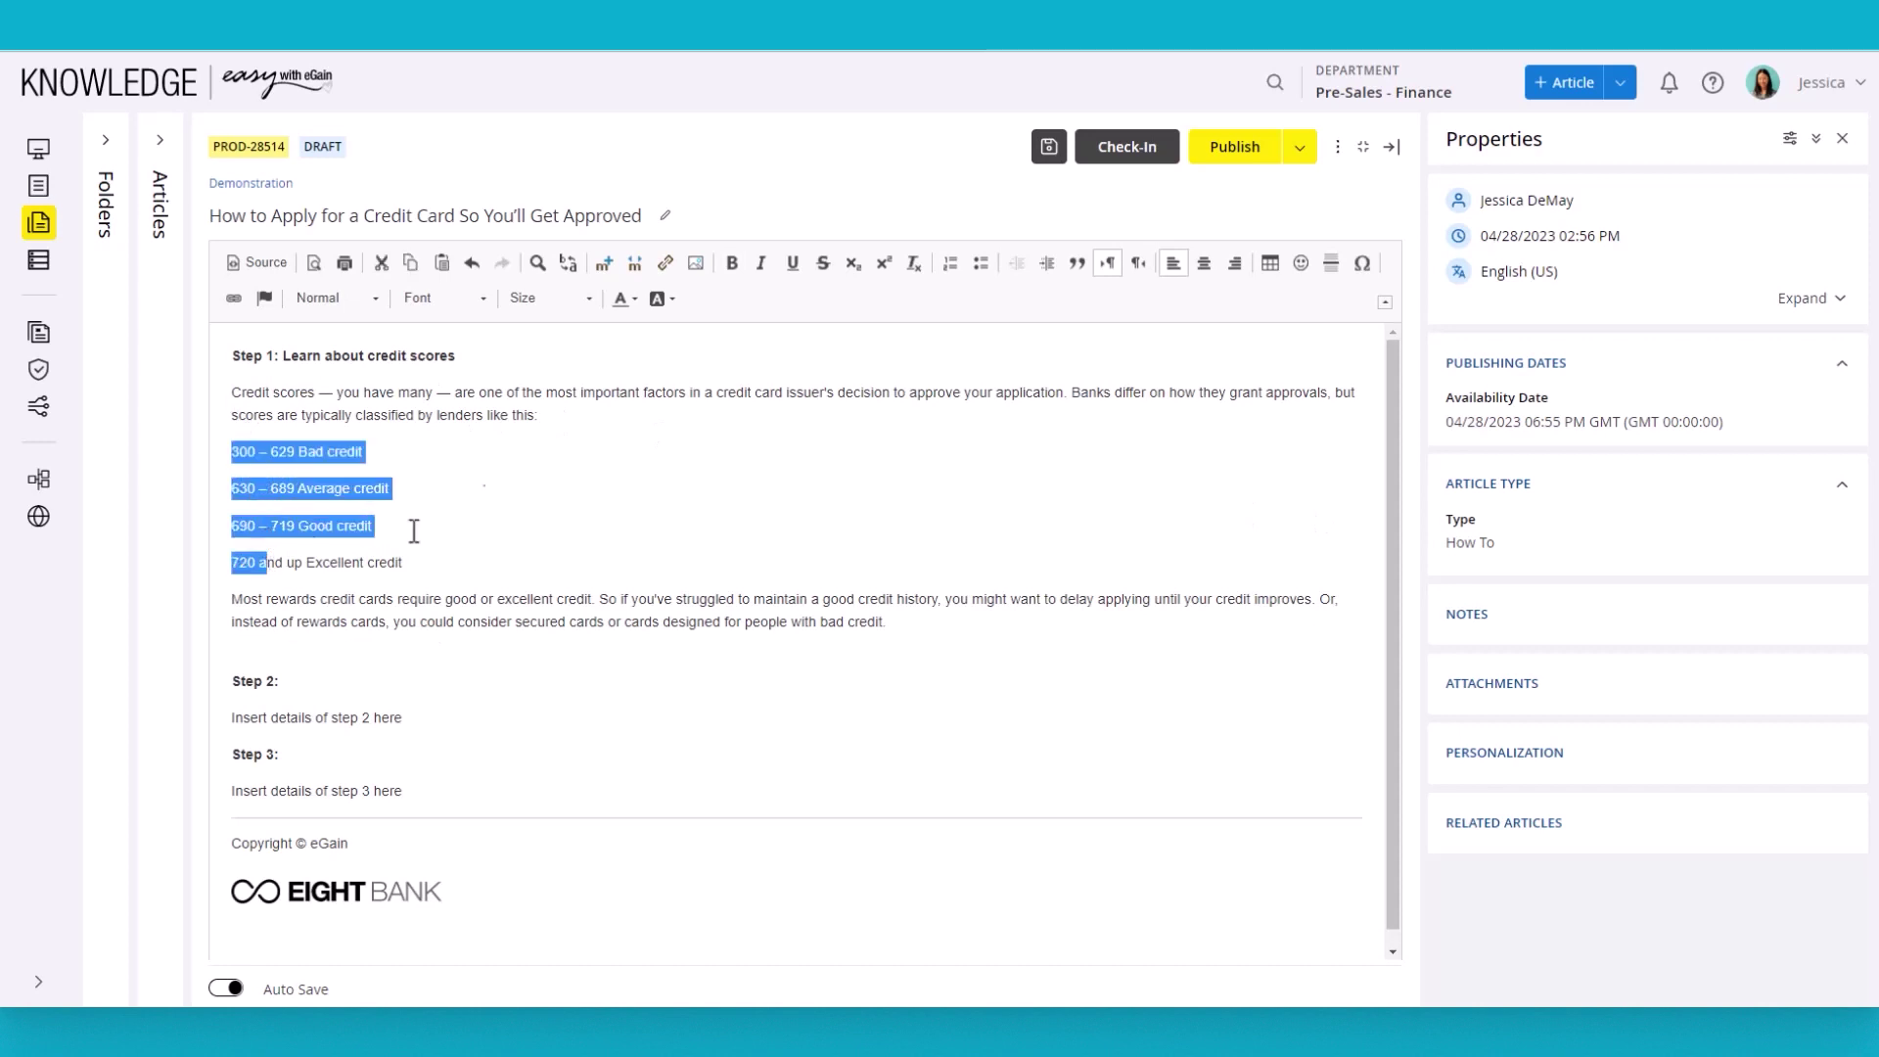
click(981, 263)
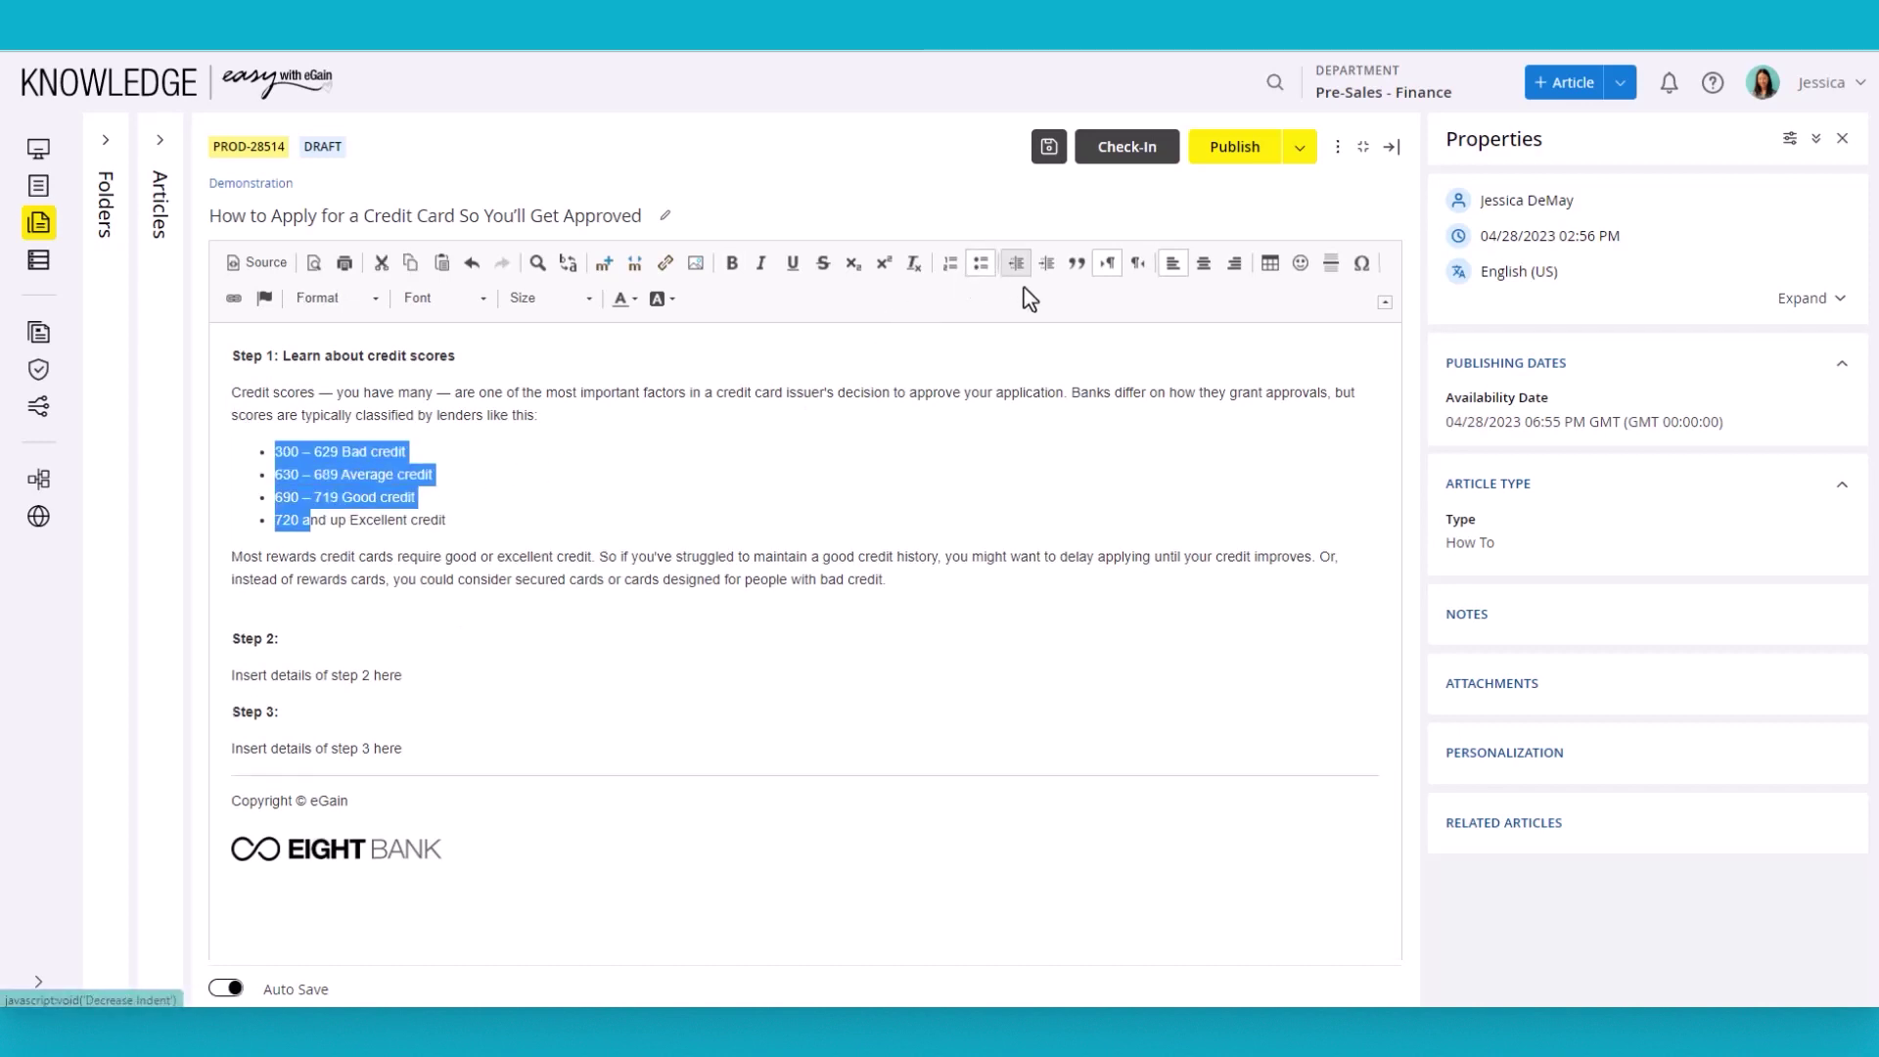
Step: Fill in the Step 2 heading and replace its placeholder with the credit score paragraphs
click(236, 620)
key(BackSpace)
click(353, 622)
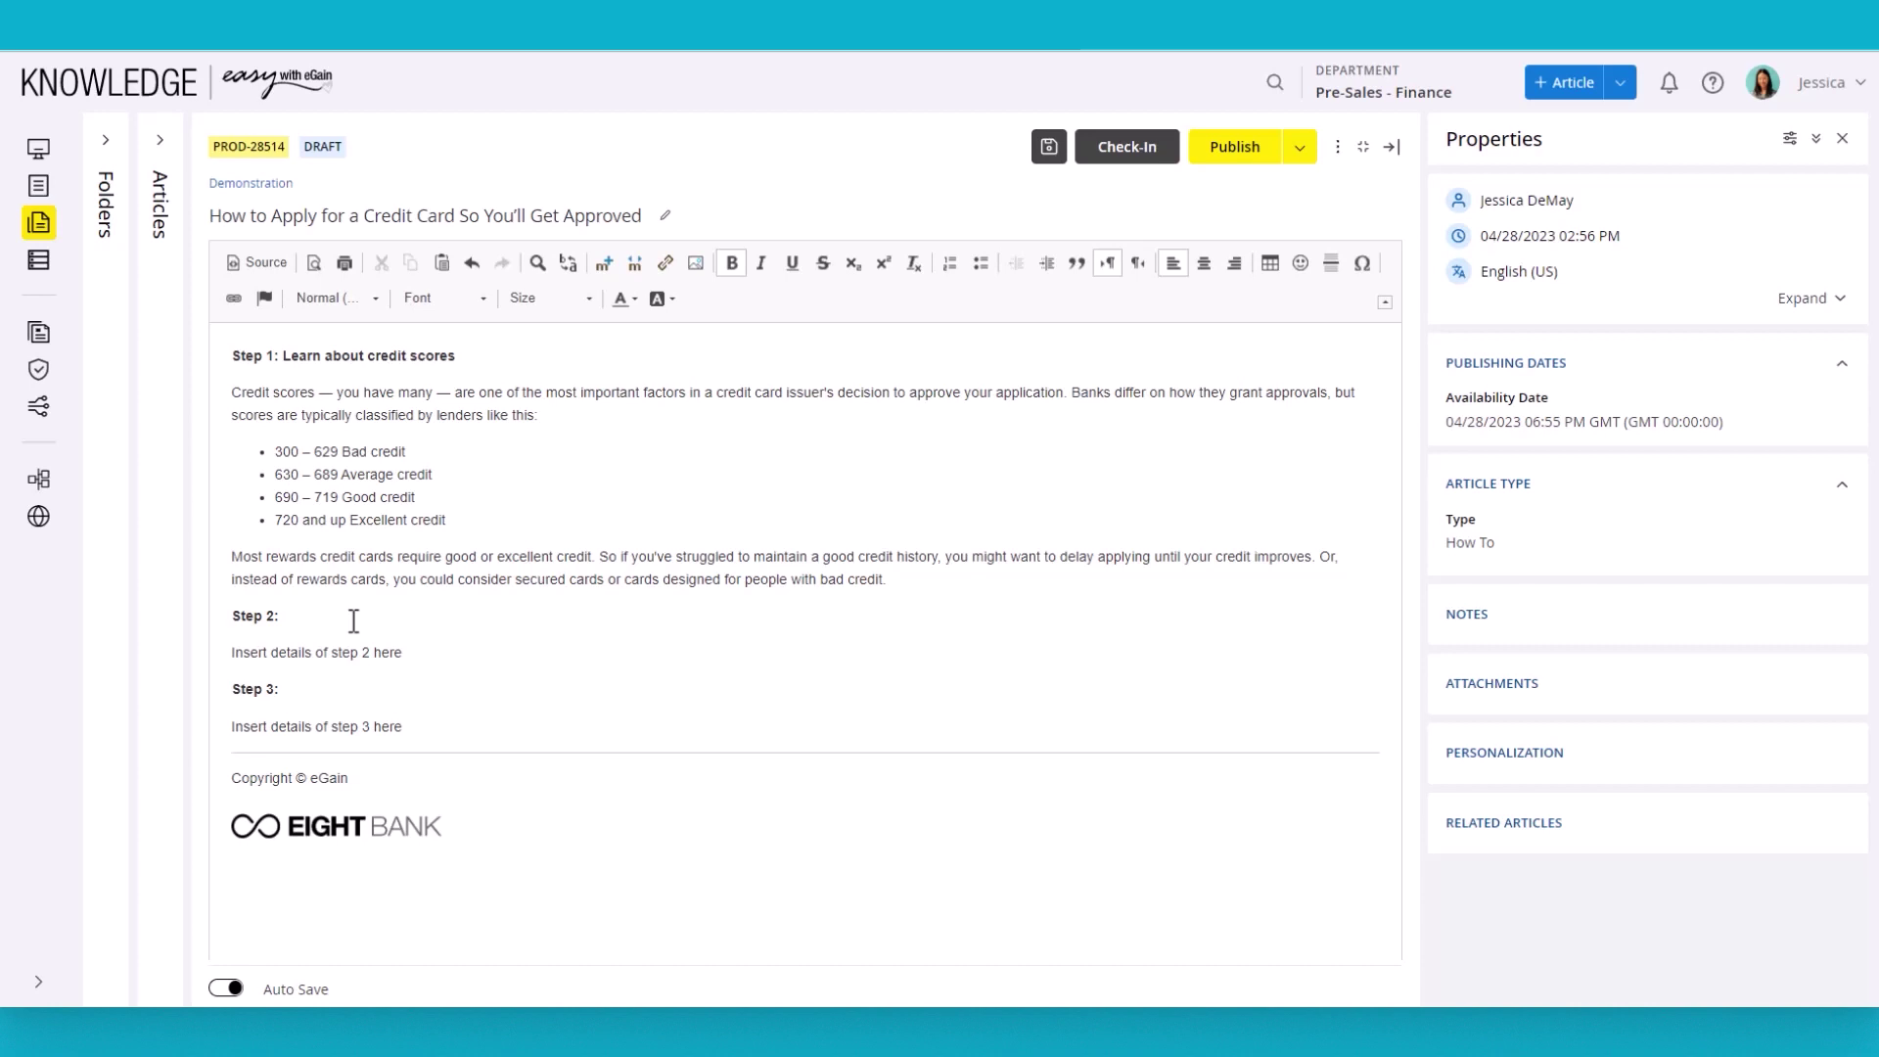
text(Access your credit scores)
drag(403, 654, 241, 659)
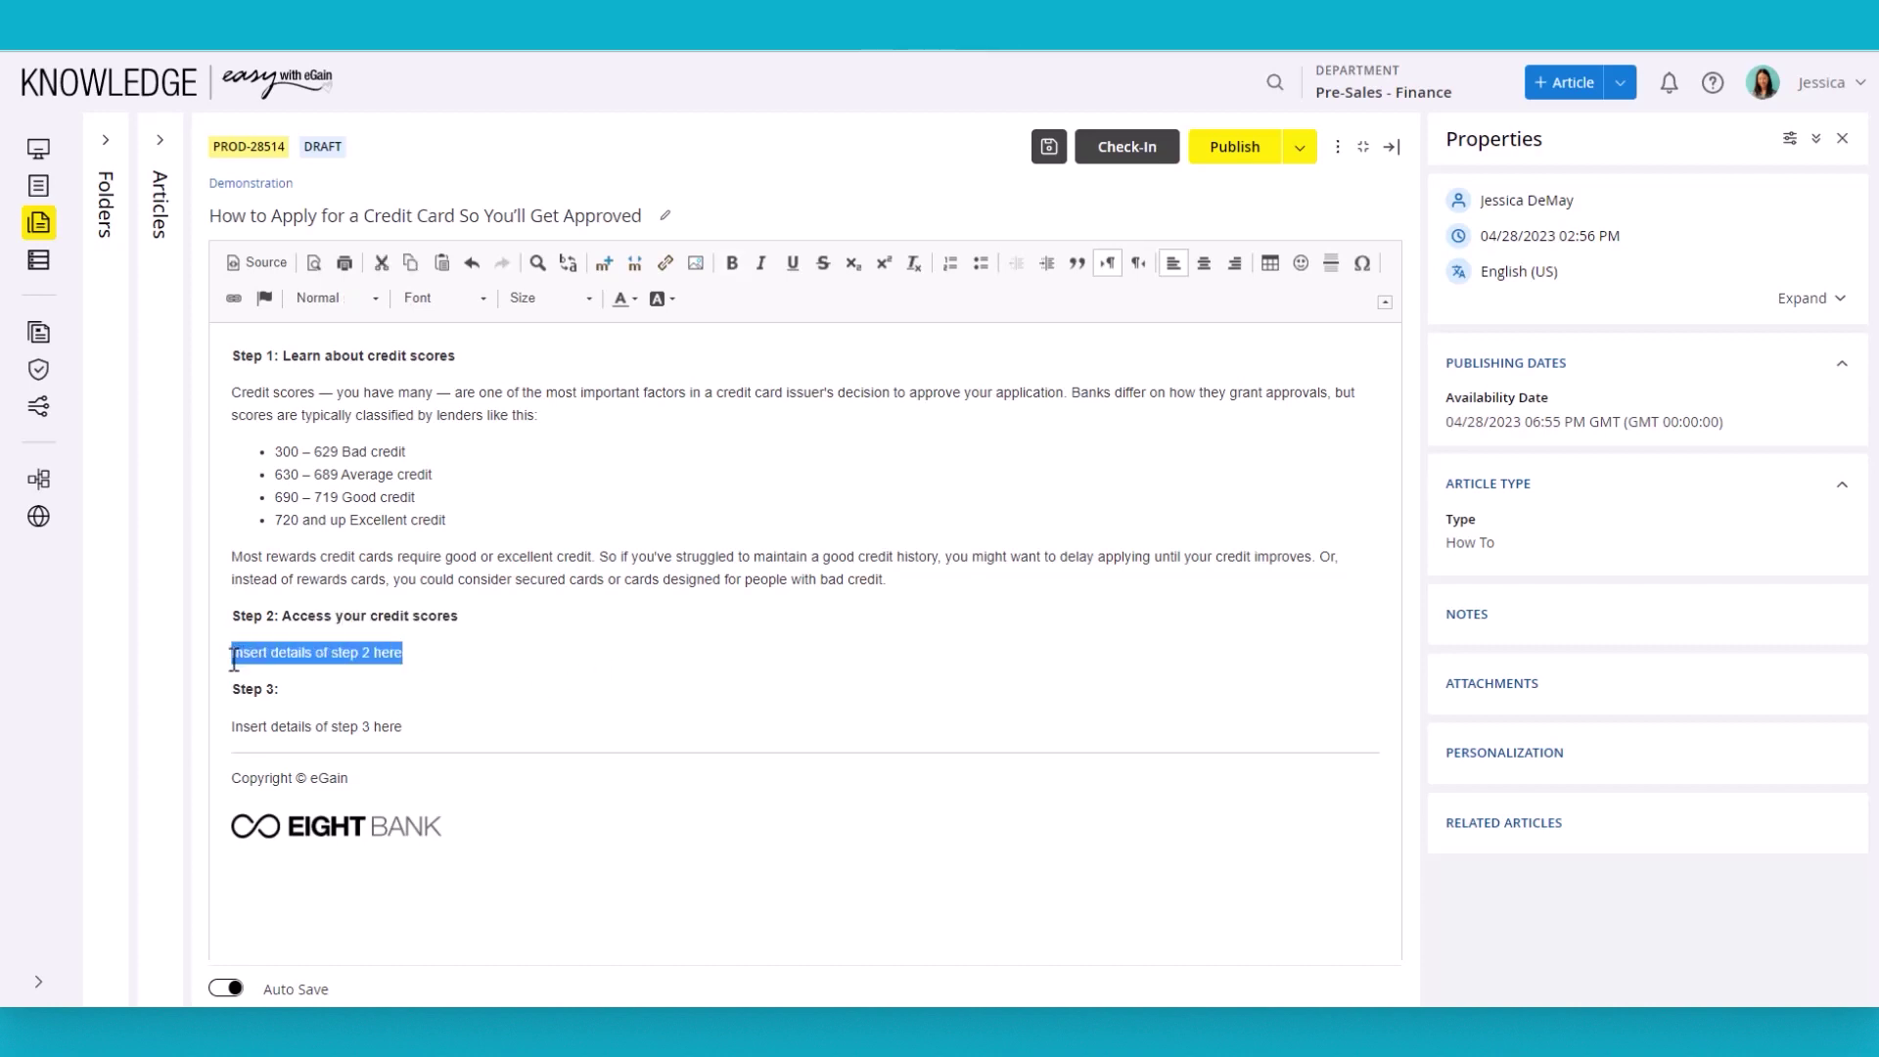
text(The most prominent scoring models are FICO score and VantageScore. You can pay to get your FICO score from MyFICO.com, but you can get them elsewhere for free. For example, if you already have a credit card account, you may already have access to free FICO scores on your monthly statement or online account. Some personal finance websites, including NerdWallet, offer a free credit score from VantageScore. VantageScores and FICO scores track similarly because both weigh much the same factors and use the same data from the credit bureaus.)
key(BackSpace)
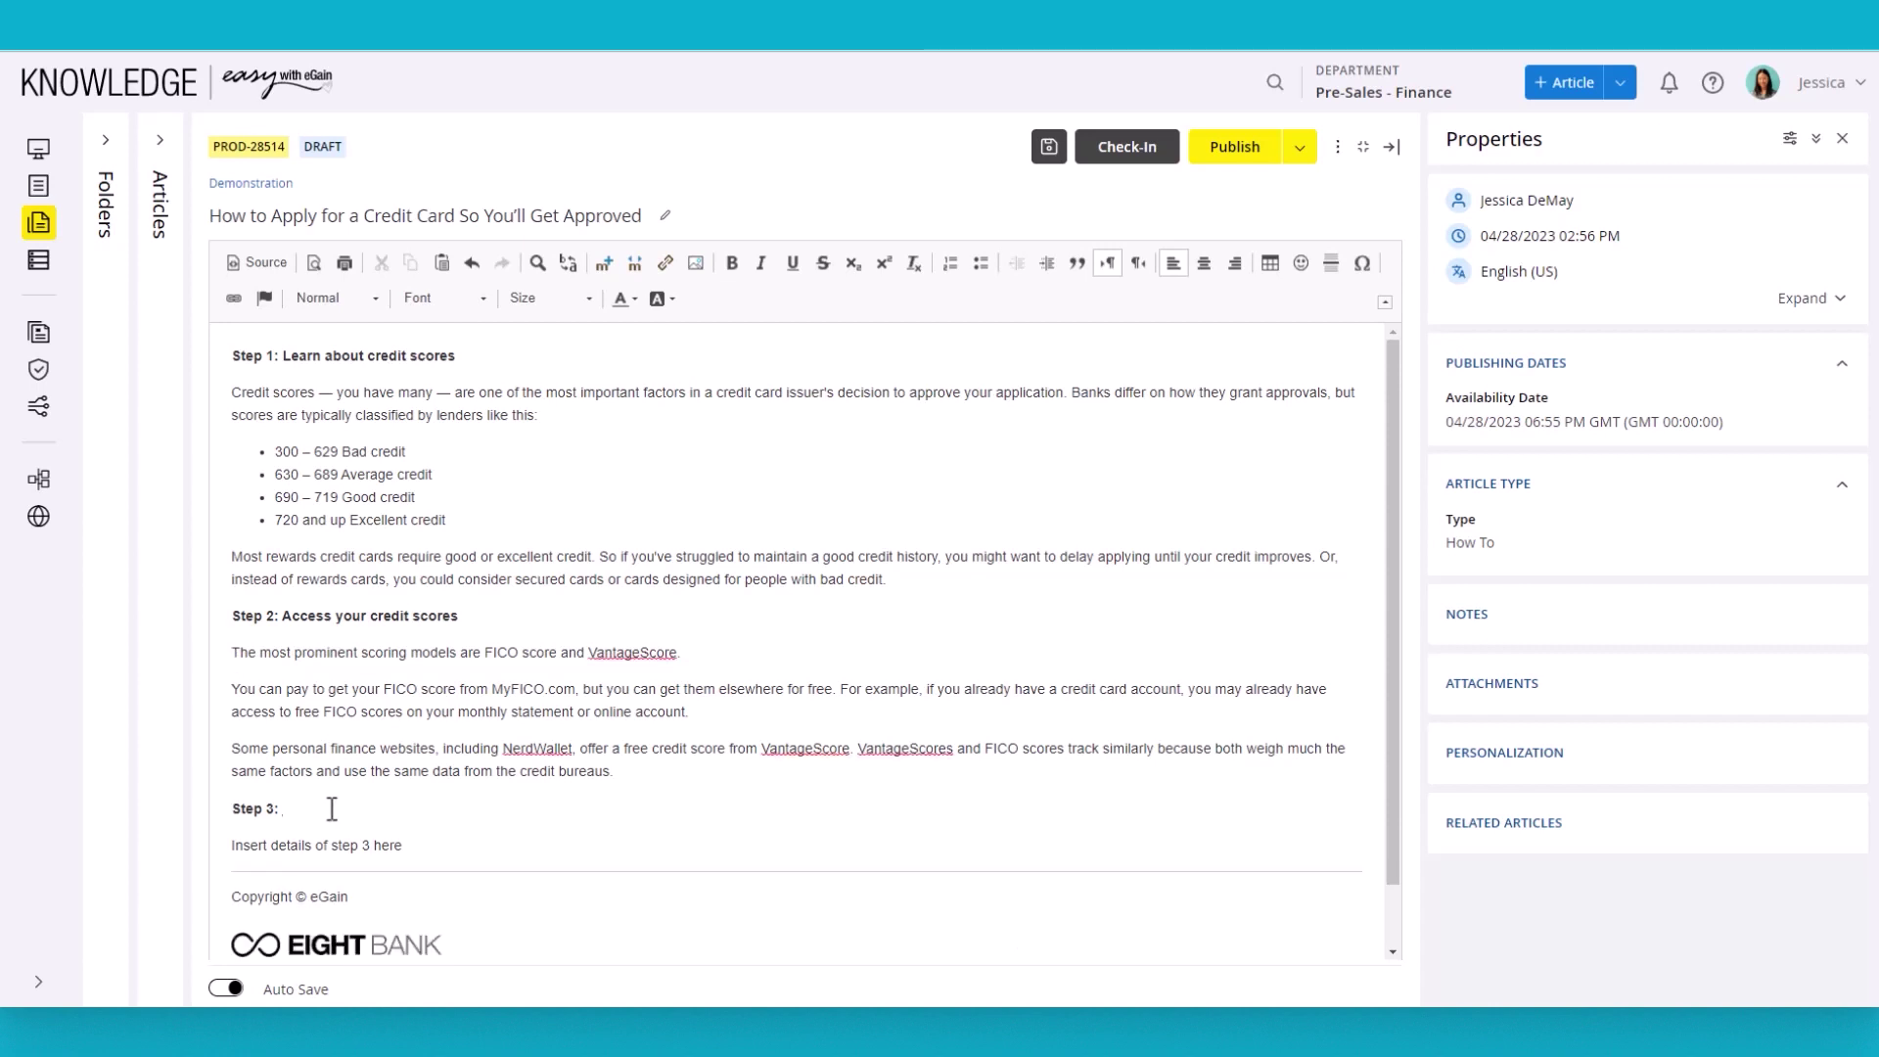
Step: Title Step 3 'Improve your credit', paste its paragraphs, and embed the YouTube video link
click(333, 809)
text(Improve your credit)
drag(404, 848, 204, 860)
text(Your credit scores will rise if you: Make payments on time. Keep balances low on existing credit cards. Avoid new debt. A full 30% of your credit score is determined by how much you owe. High credit card balances can be especially damaging. Your credit utilization ratio — your balance divided by your credit limit — ideally would be below 30% on each credit card. For example, if you have a credit limit of $10,000, it's recommended to keep the balance below $3,000. Lower your credit utilization by creating a plan to pay down an existing balance as quickly as possible. And consider paying off purchases more than once a month to keep your balance lower throughout the month.)
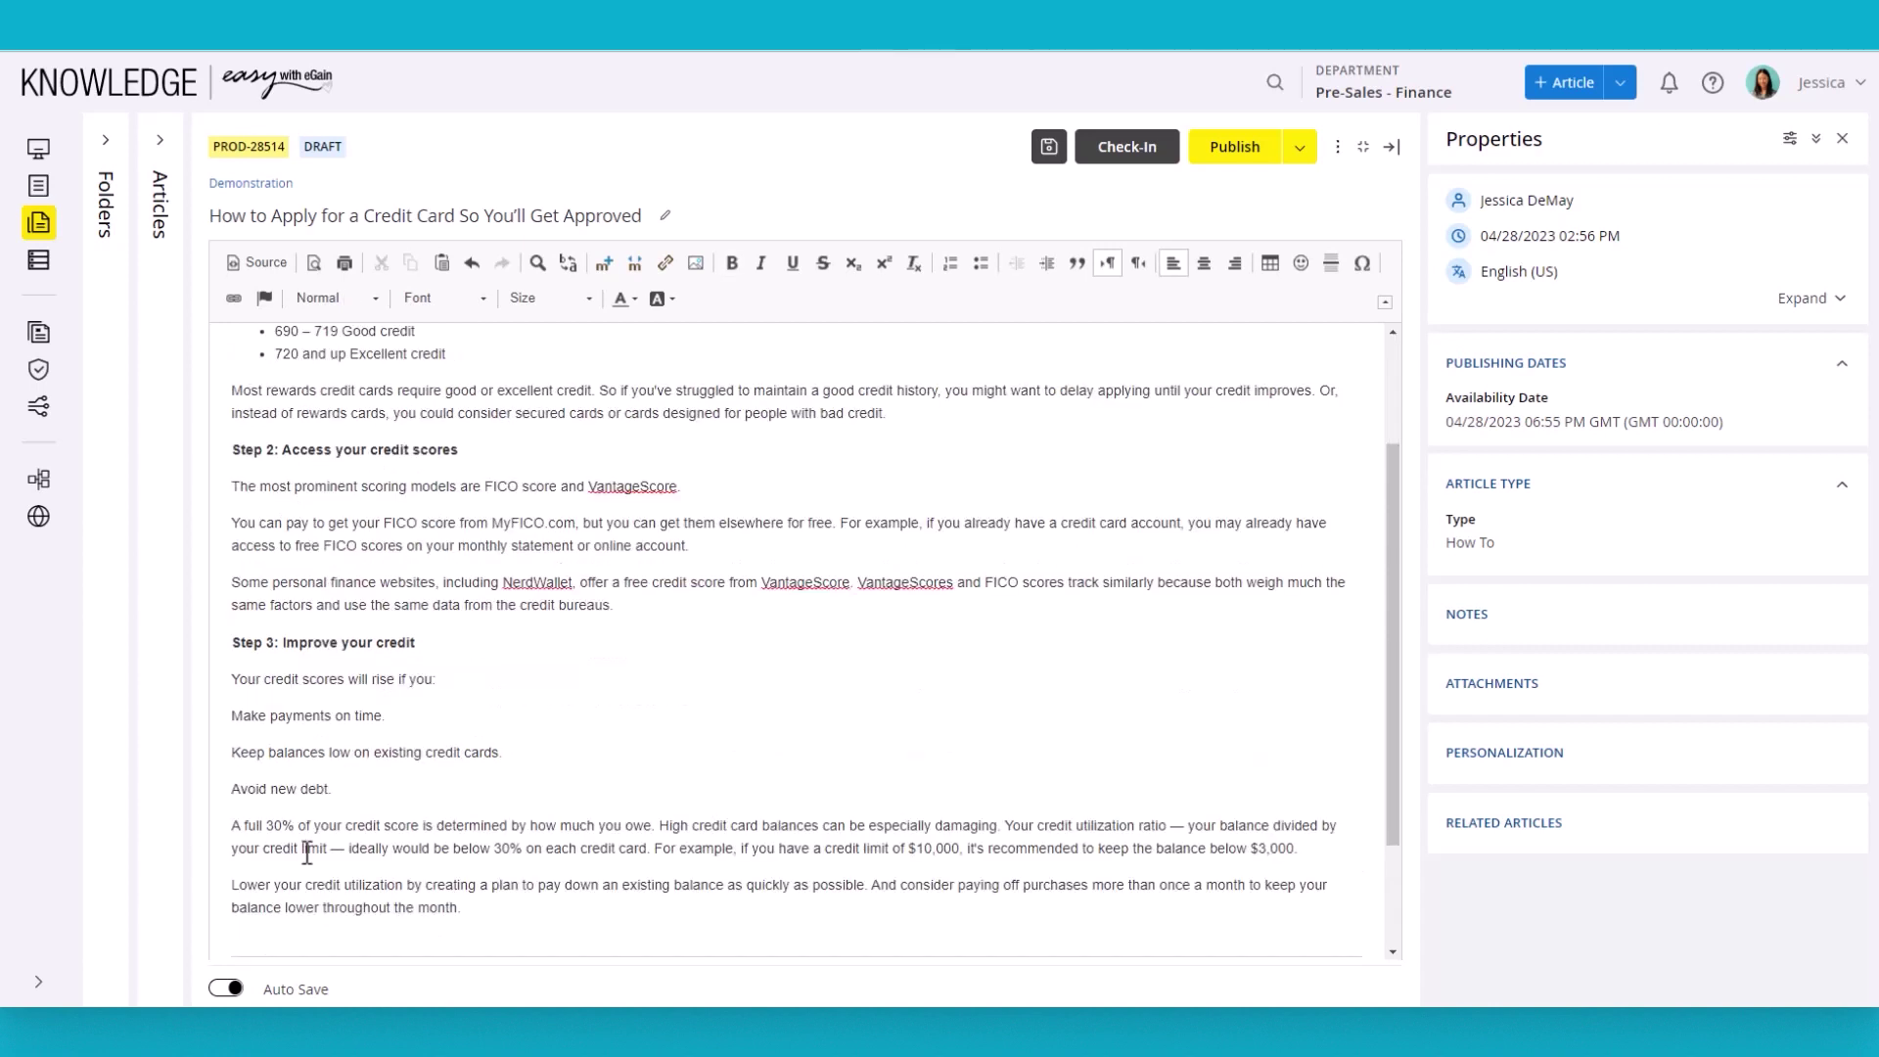
scroll(372, 852, down, 1)
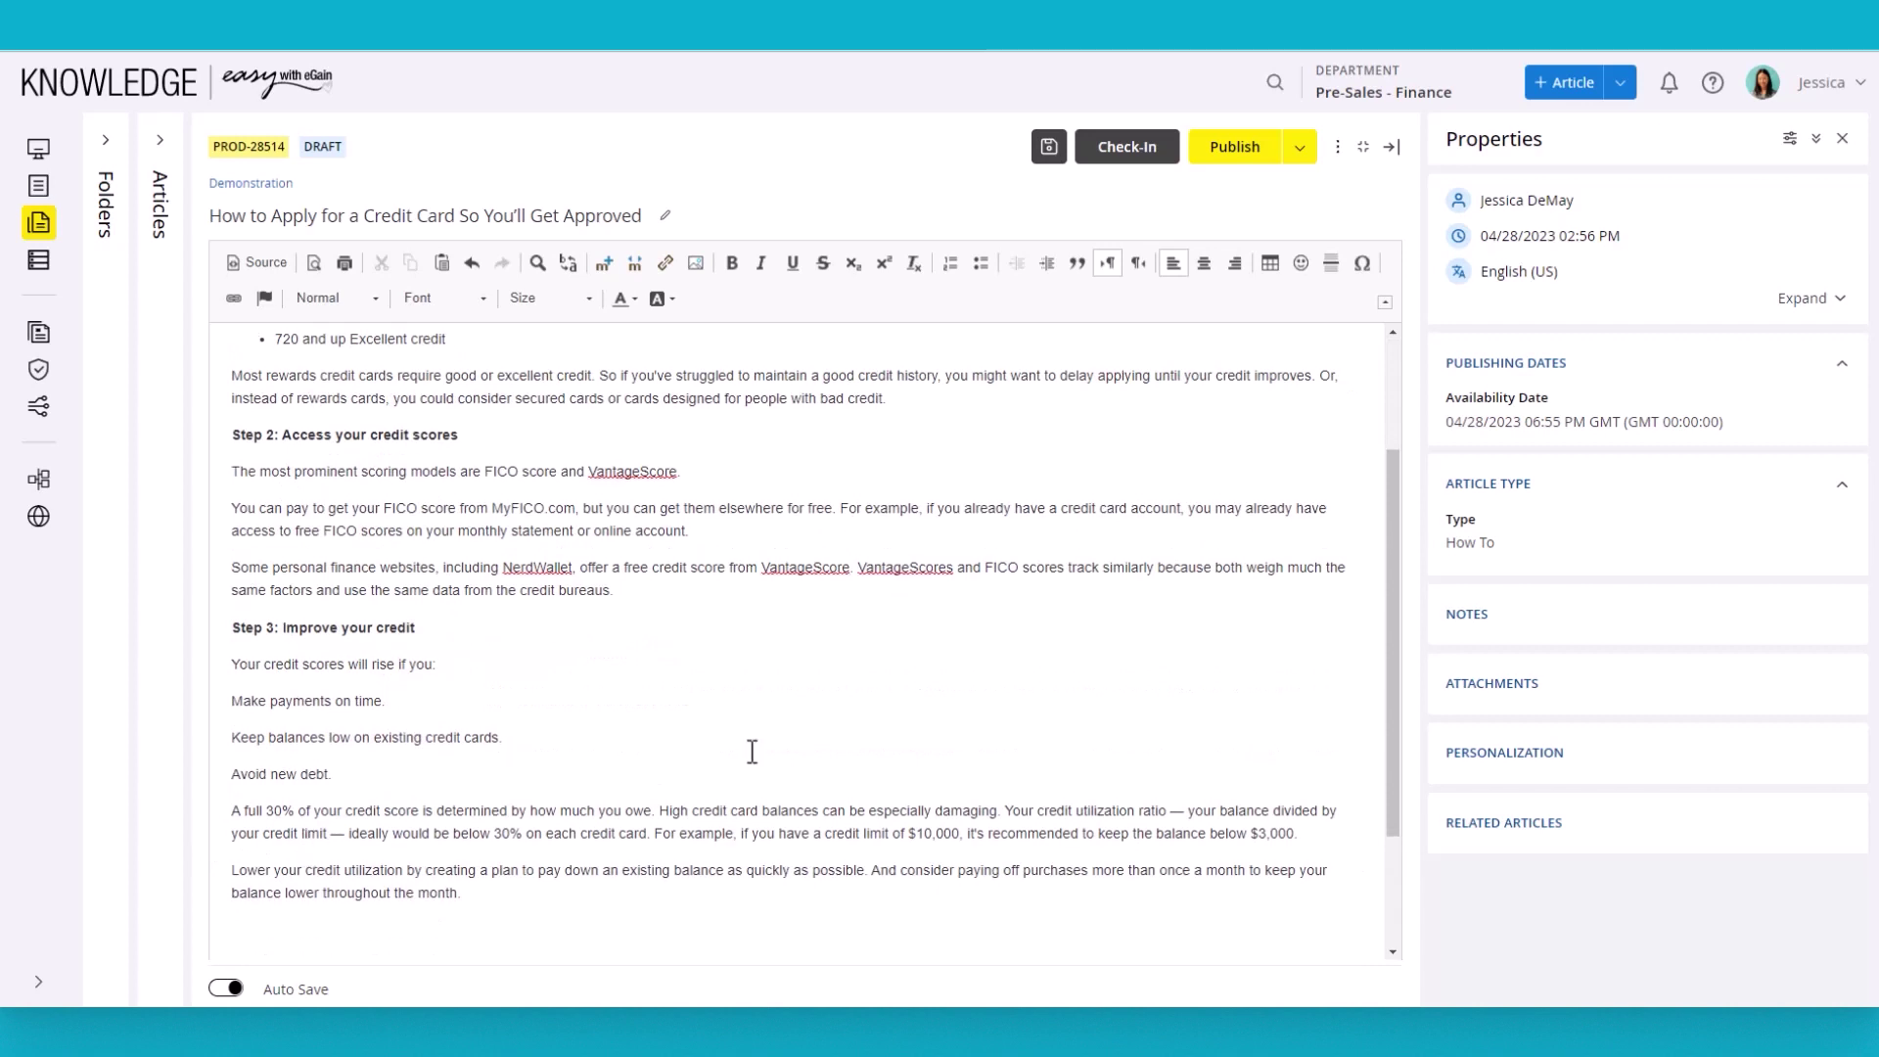
scroll(755, 762, down, 3)
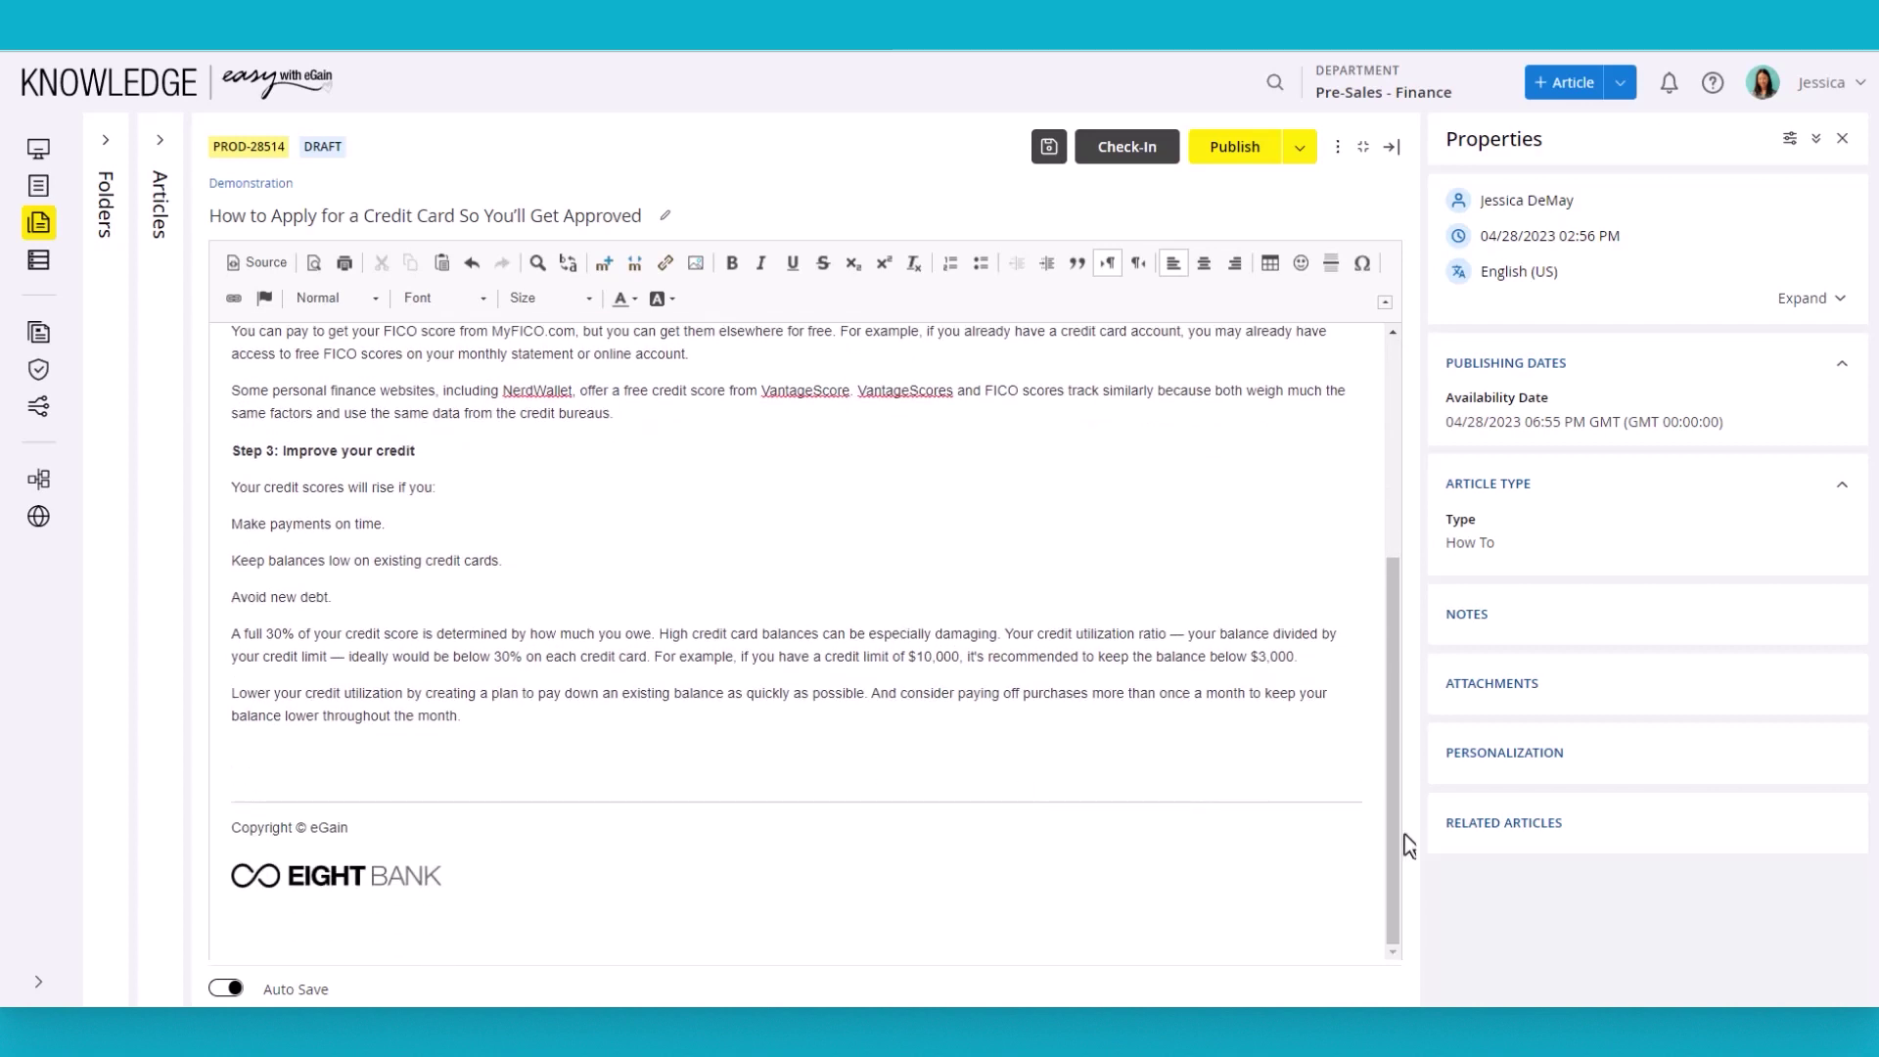
text(https://www.youtube.com/watch?v=mcjHQRbaLsE)
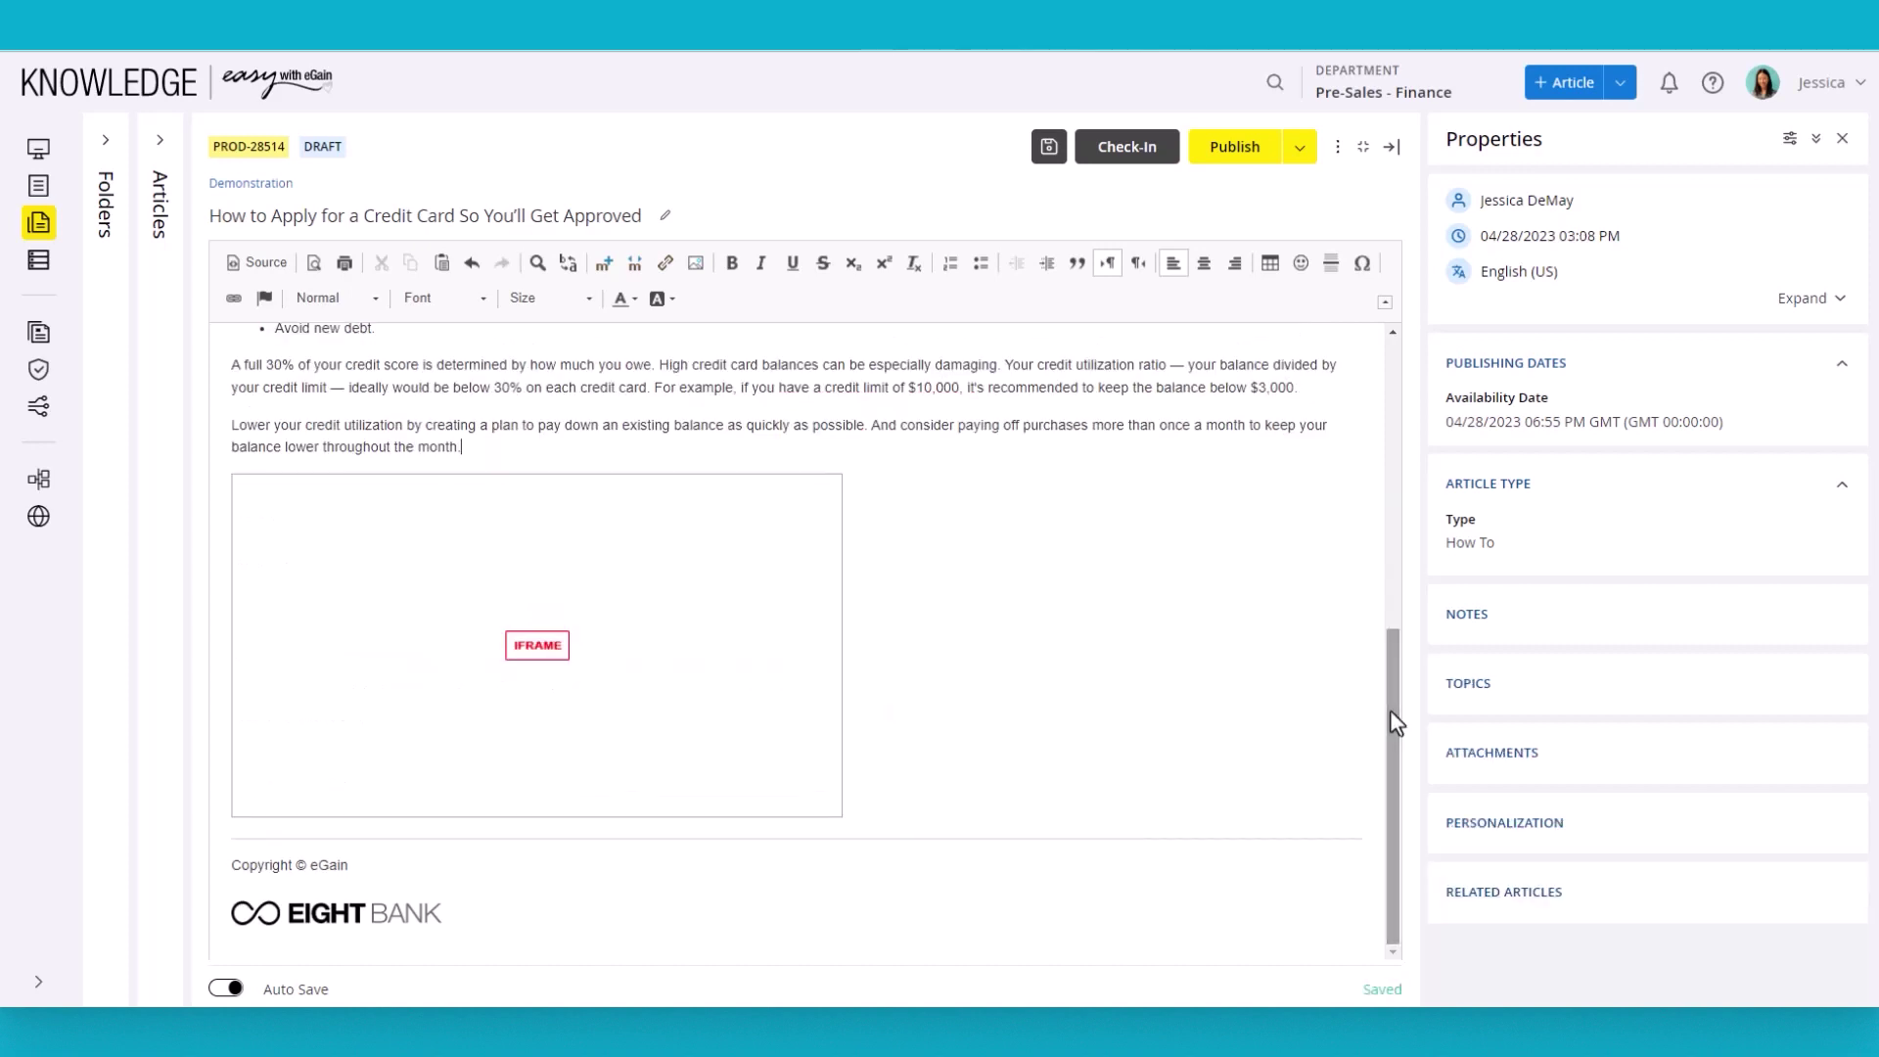
drag(1390, 713, 1392, 391)
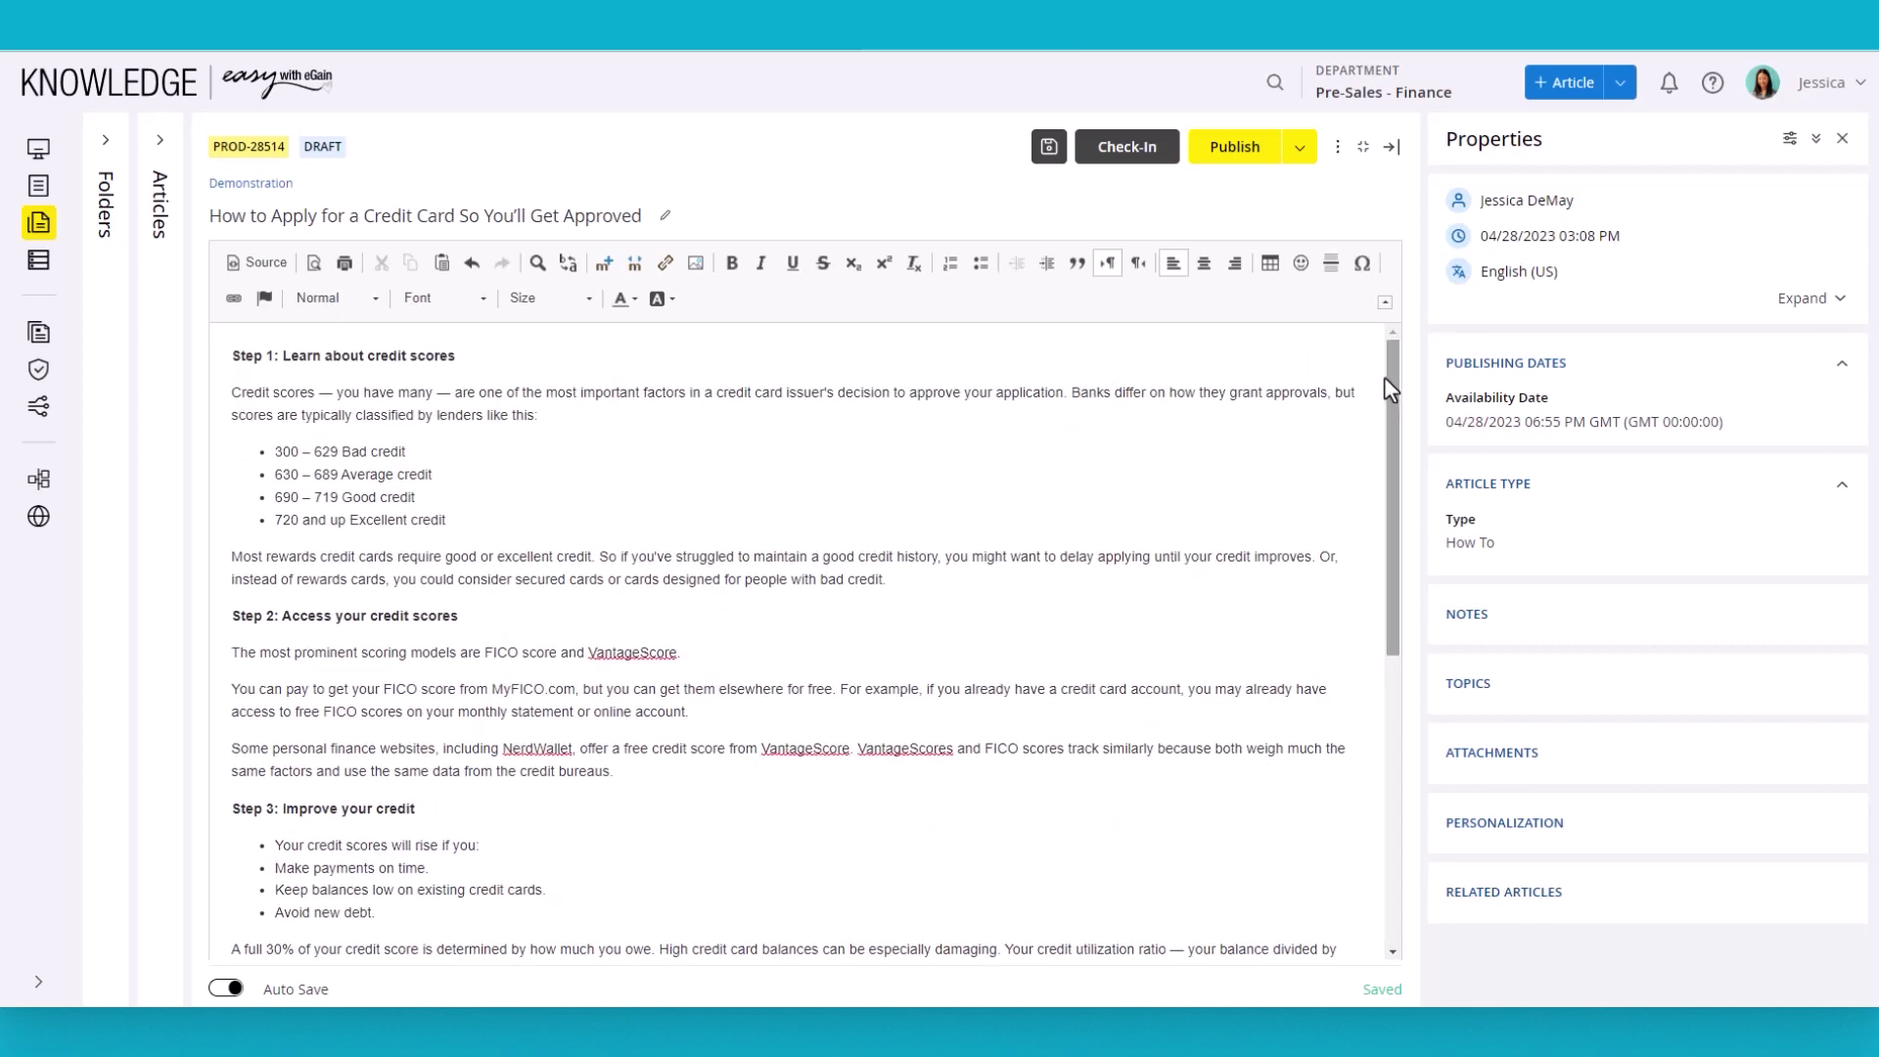
Step: Tag the credit card article with the Online Banking topic and preview it in the portal
click(1833, 693)
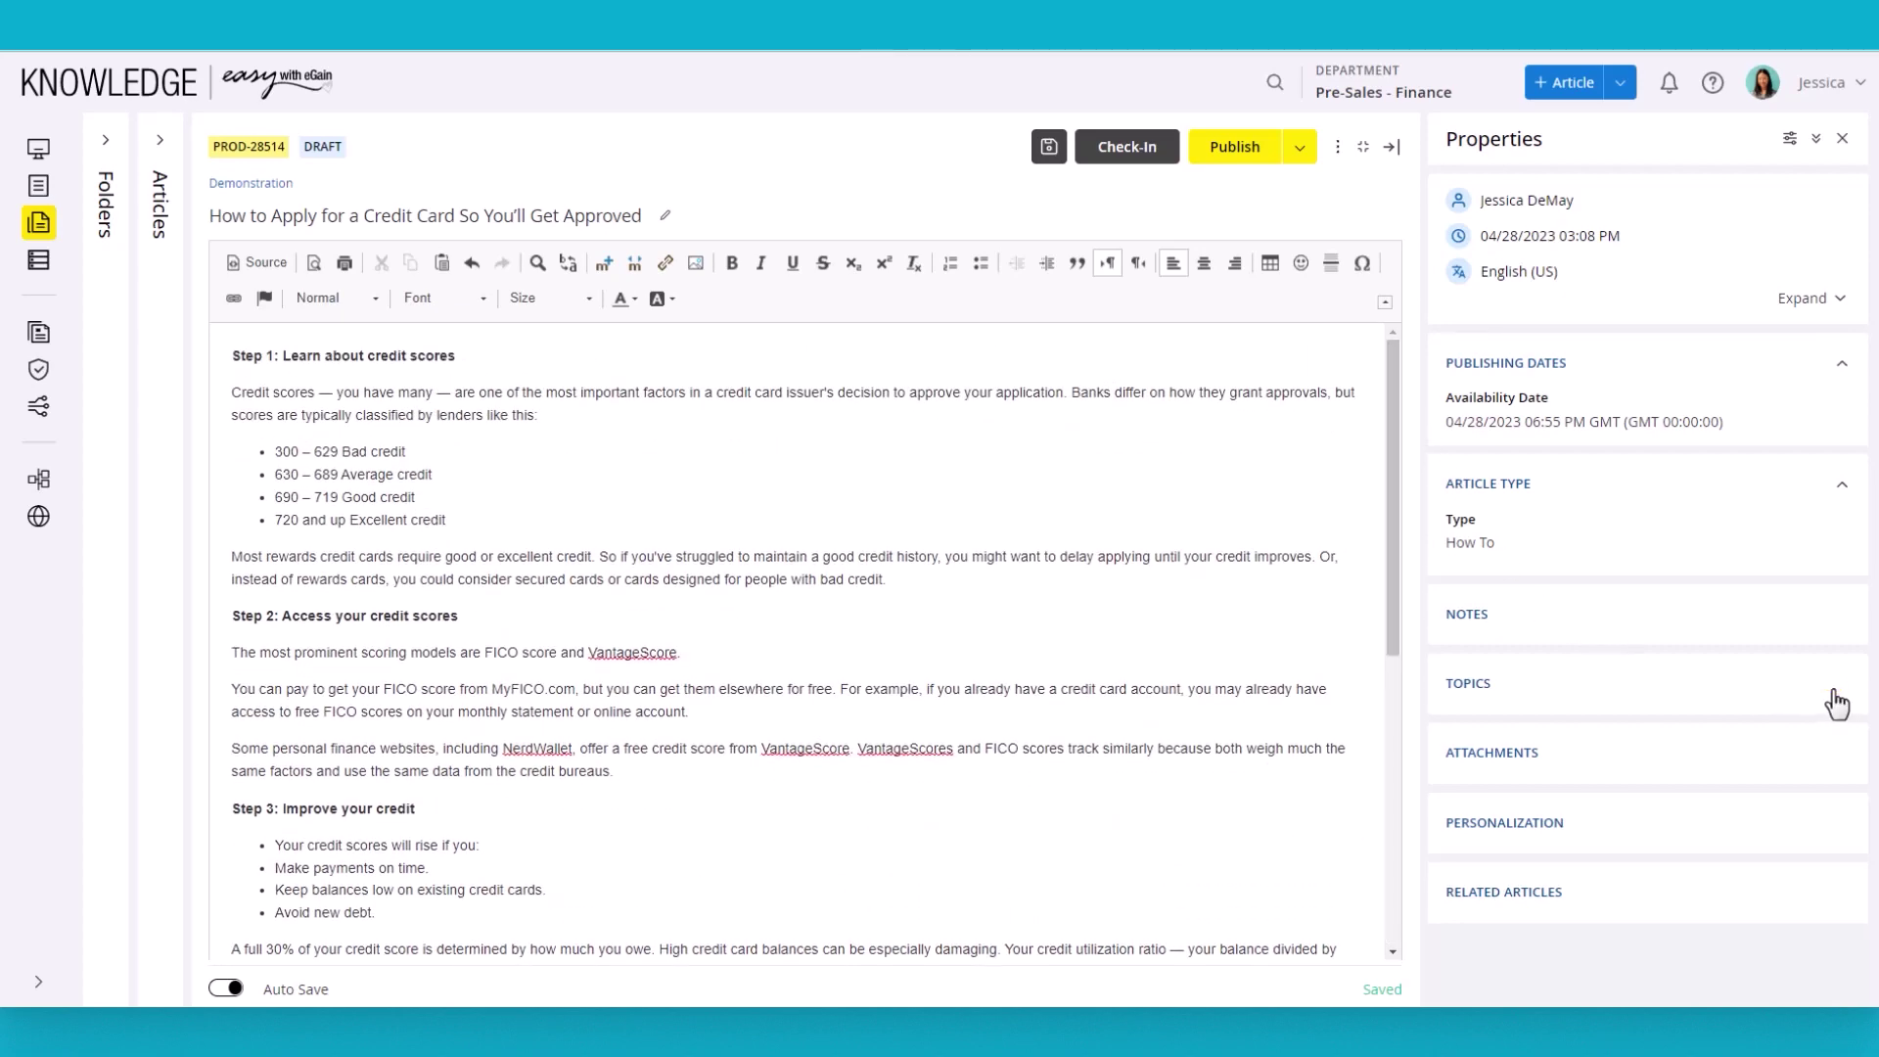
click(474, 229)
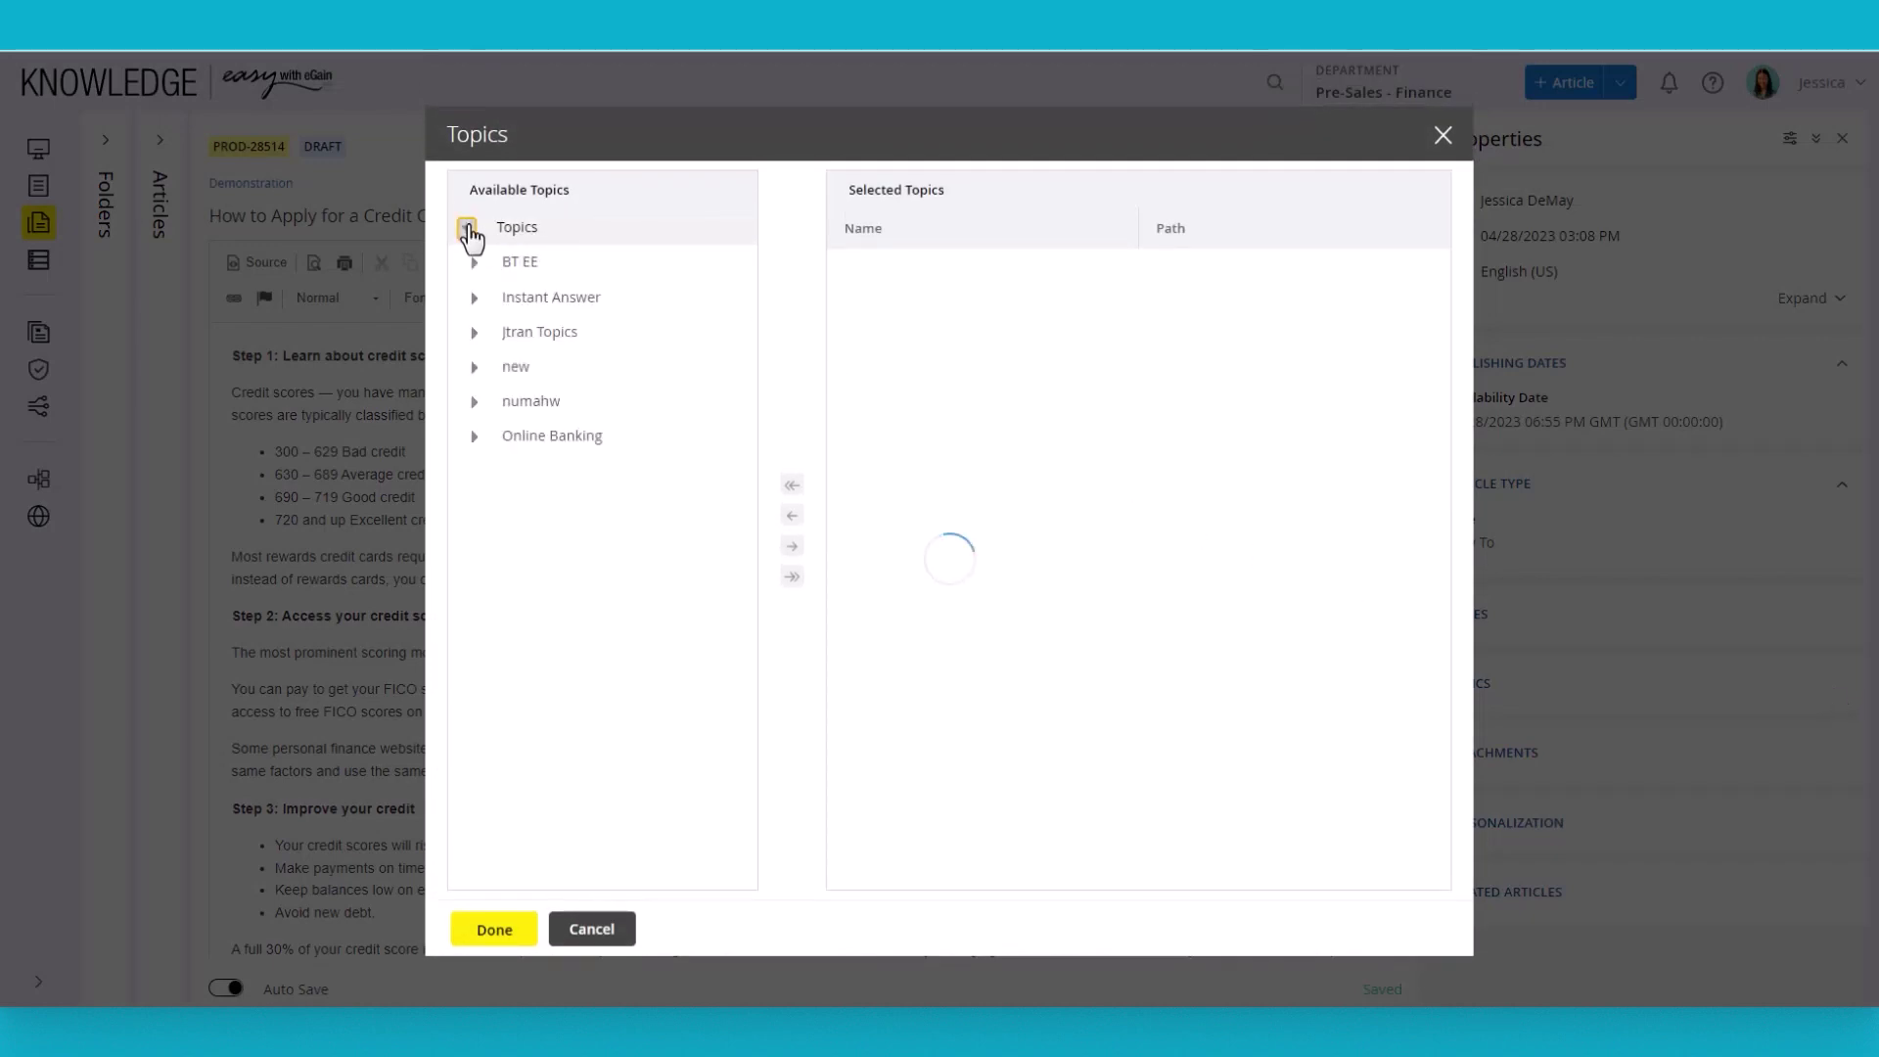
click(536, 446)
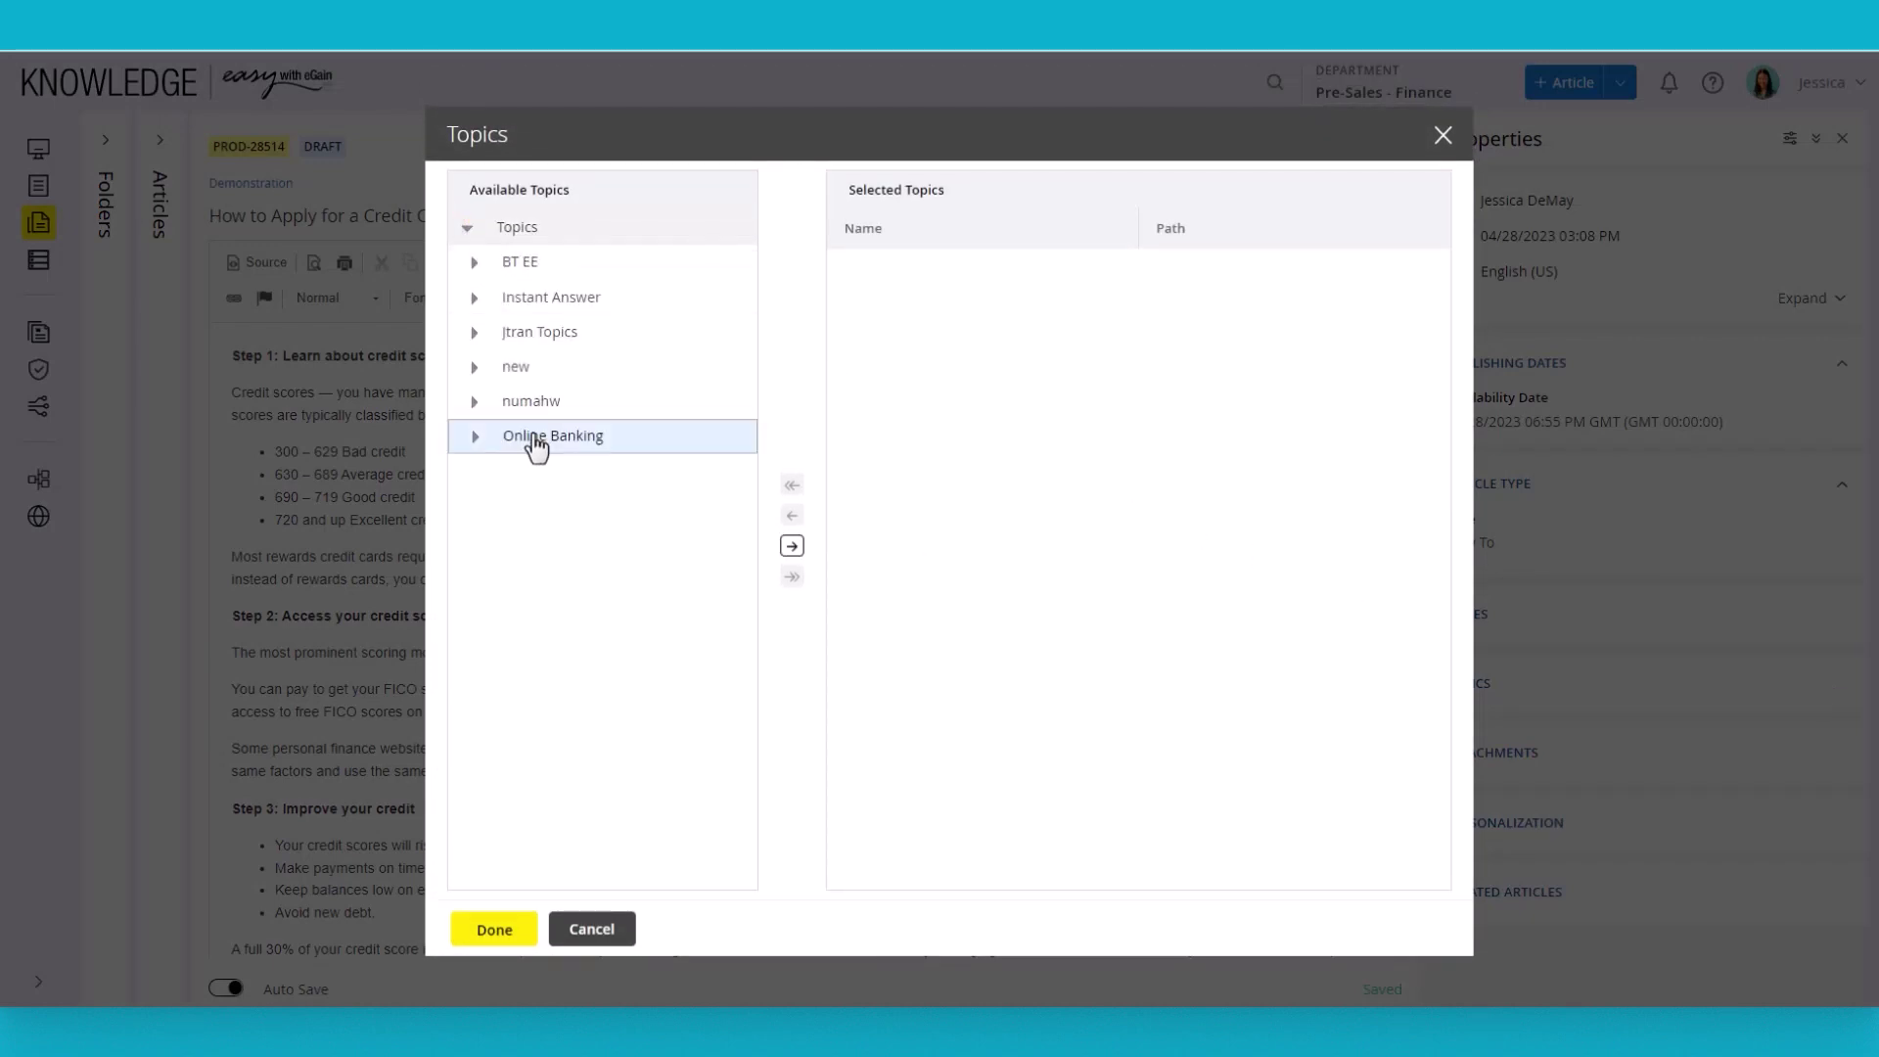
double_click(534, 446)
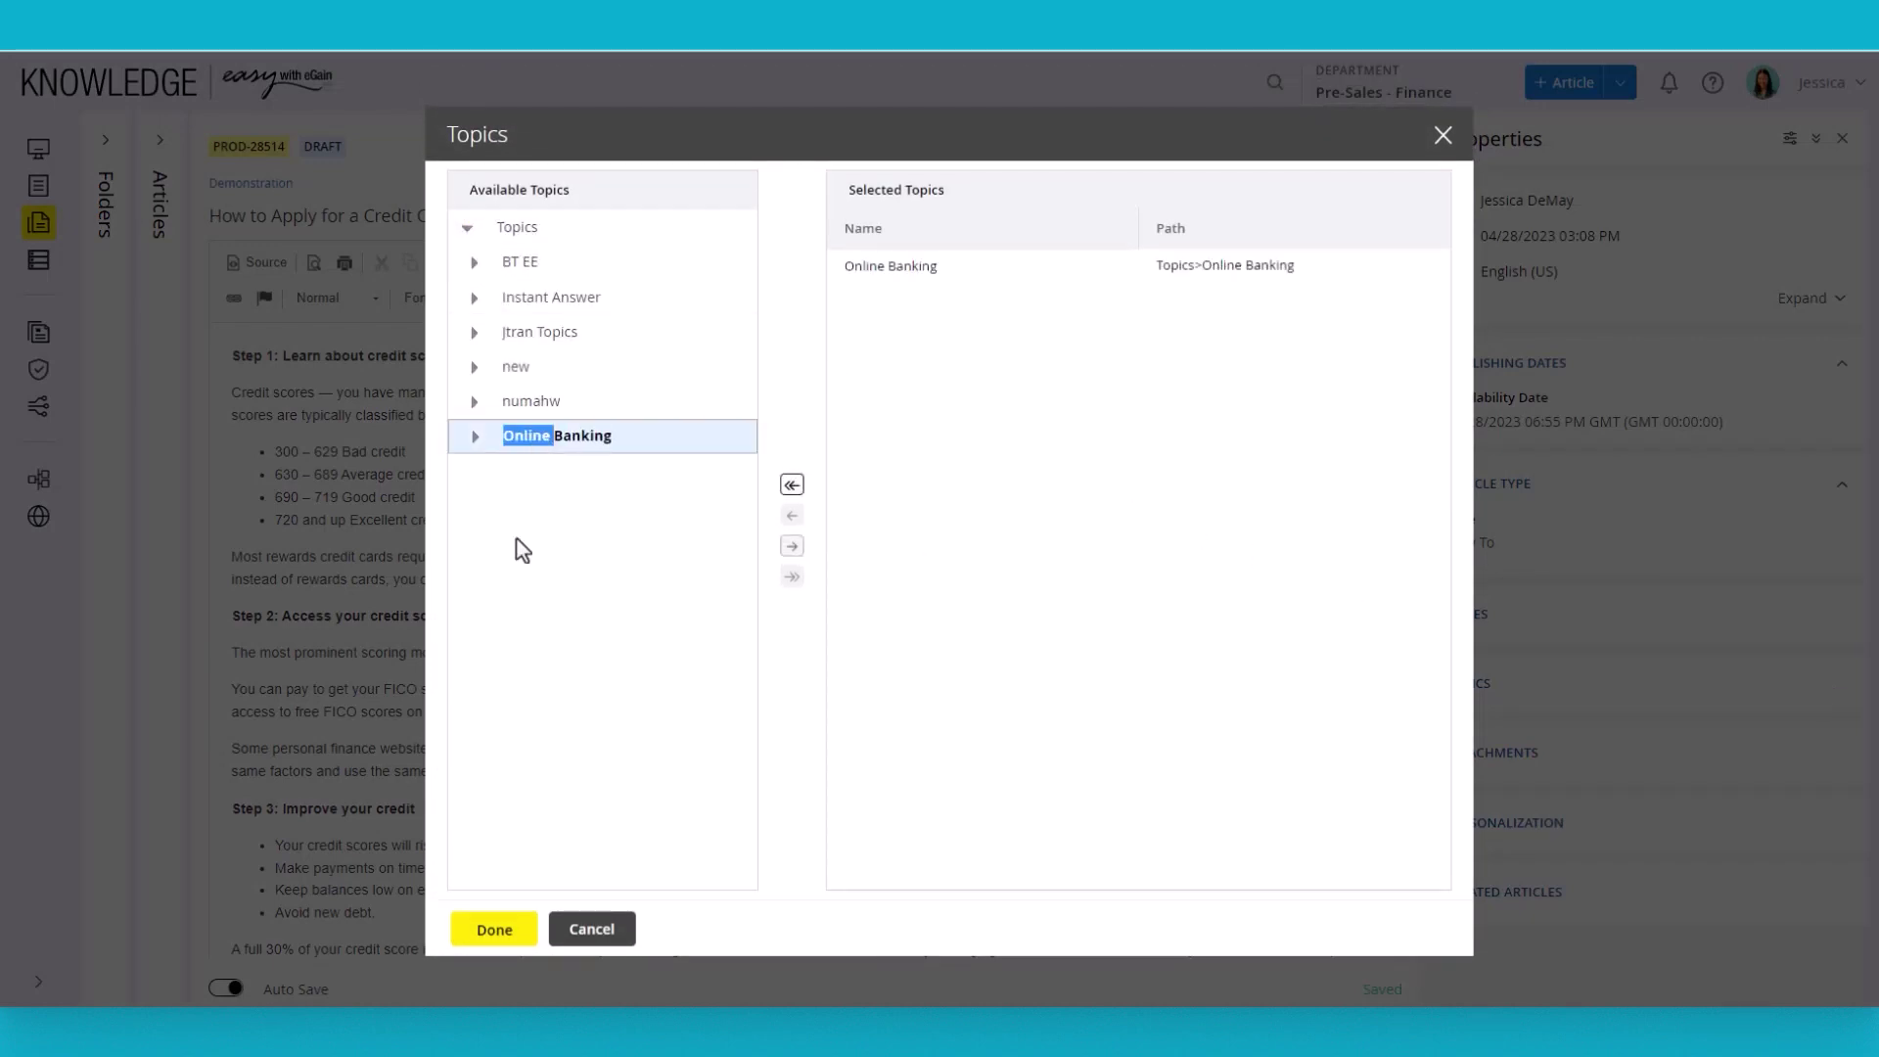
click(519, 932)
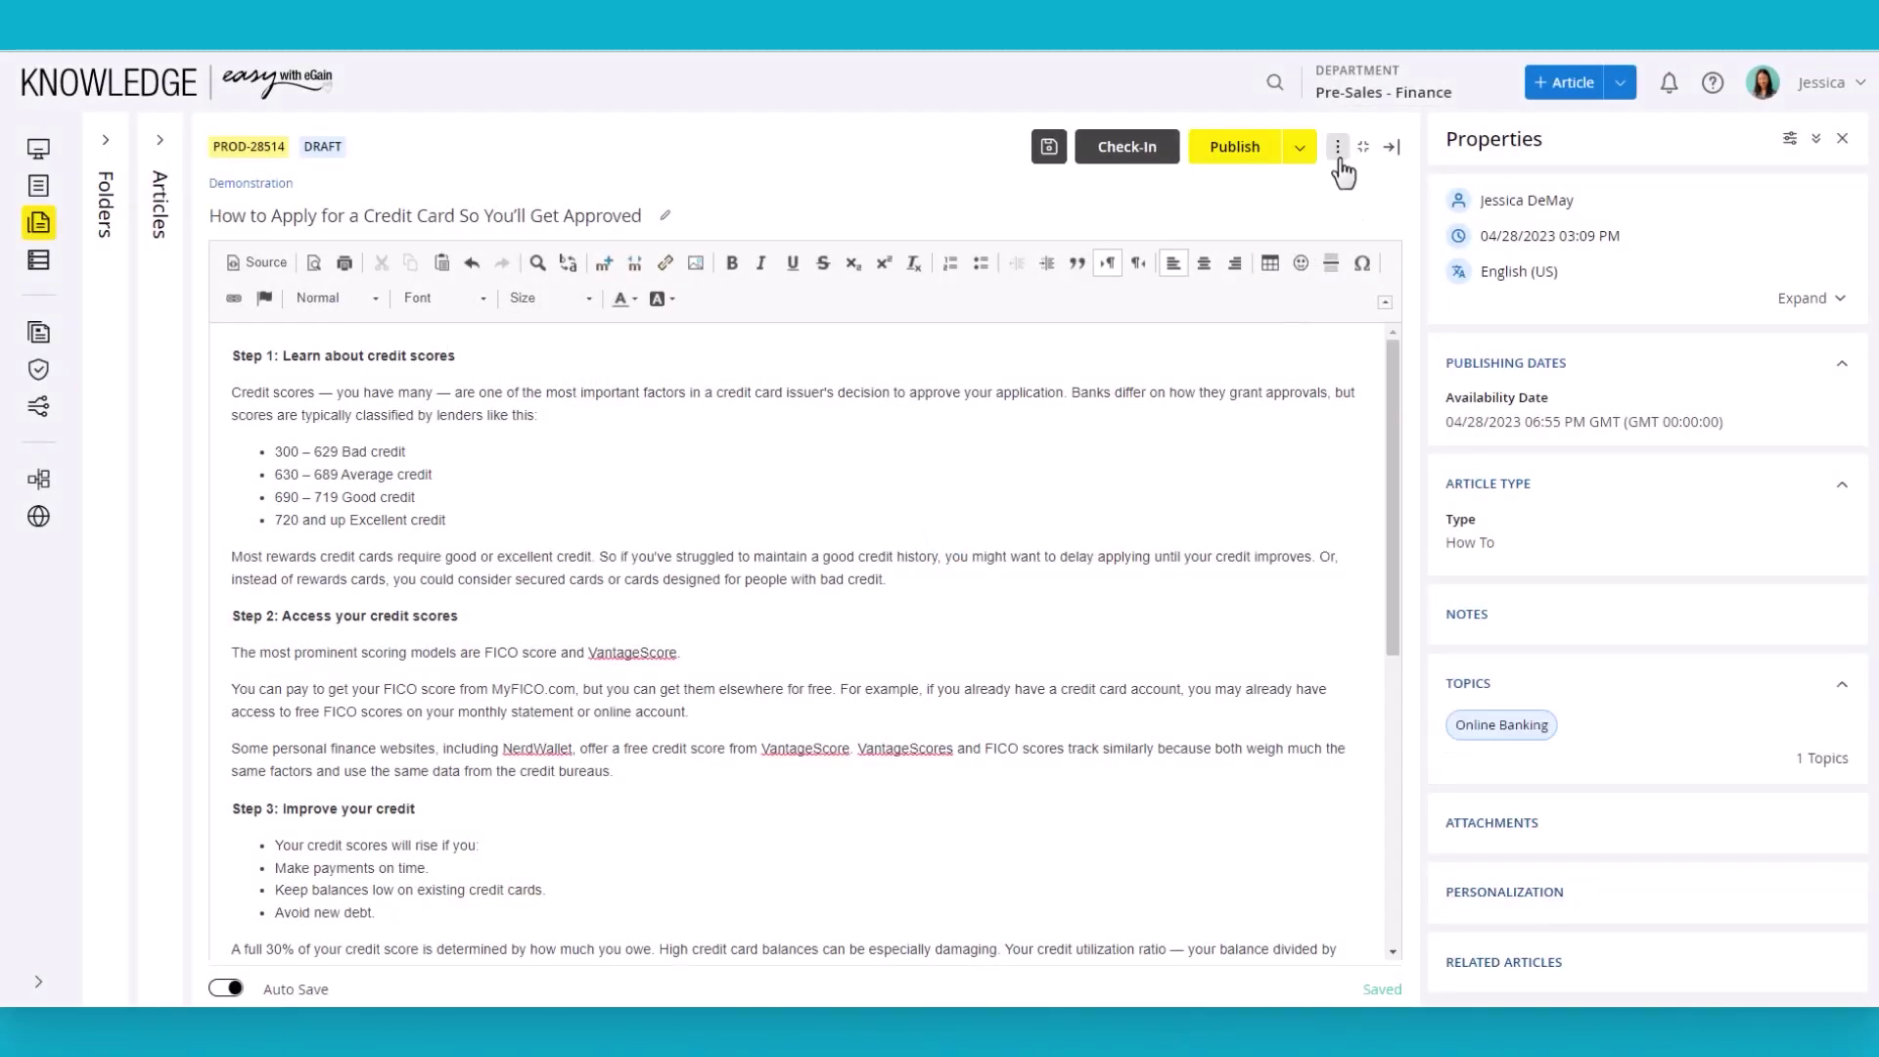
click(1338, 148)
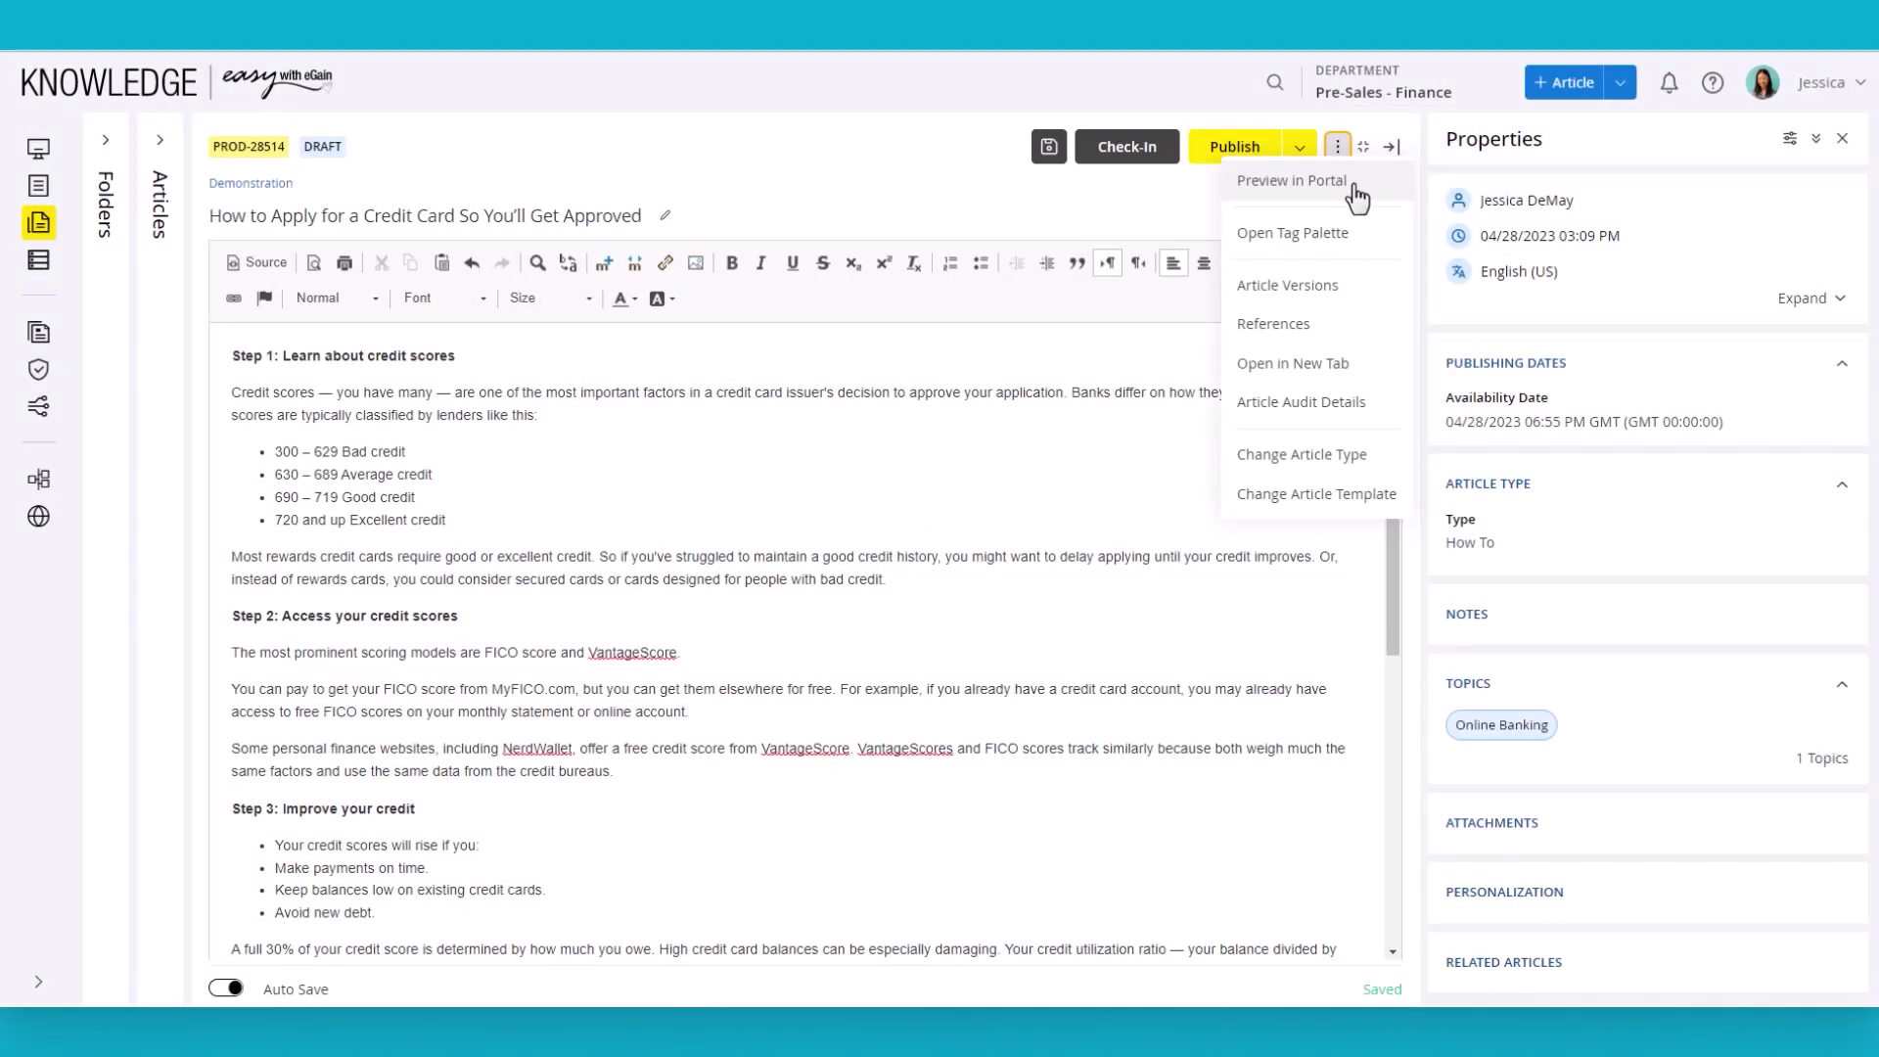
click(1356, 194)
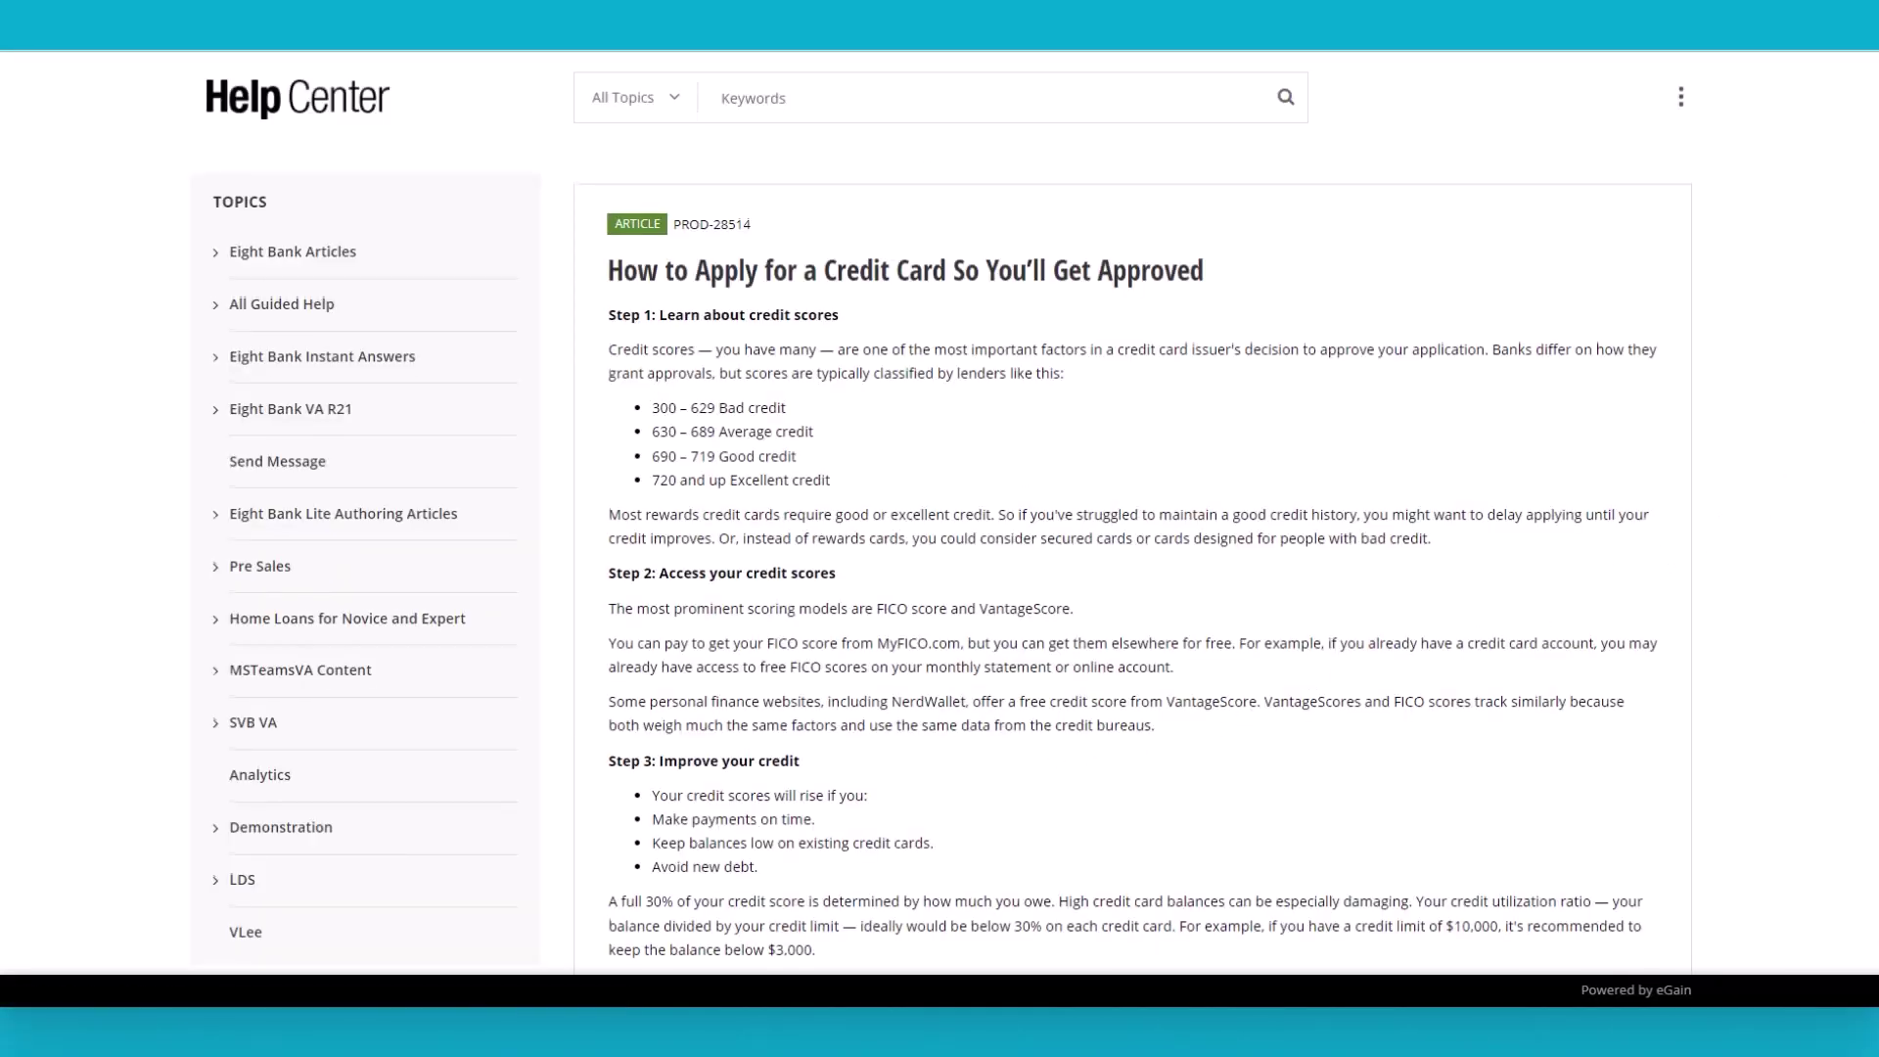
scroll(940, 558, down, 5)
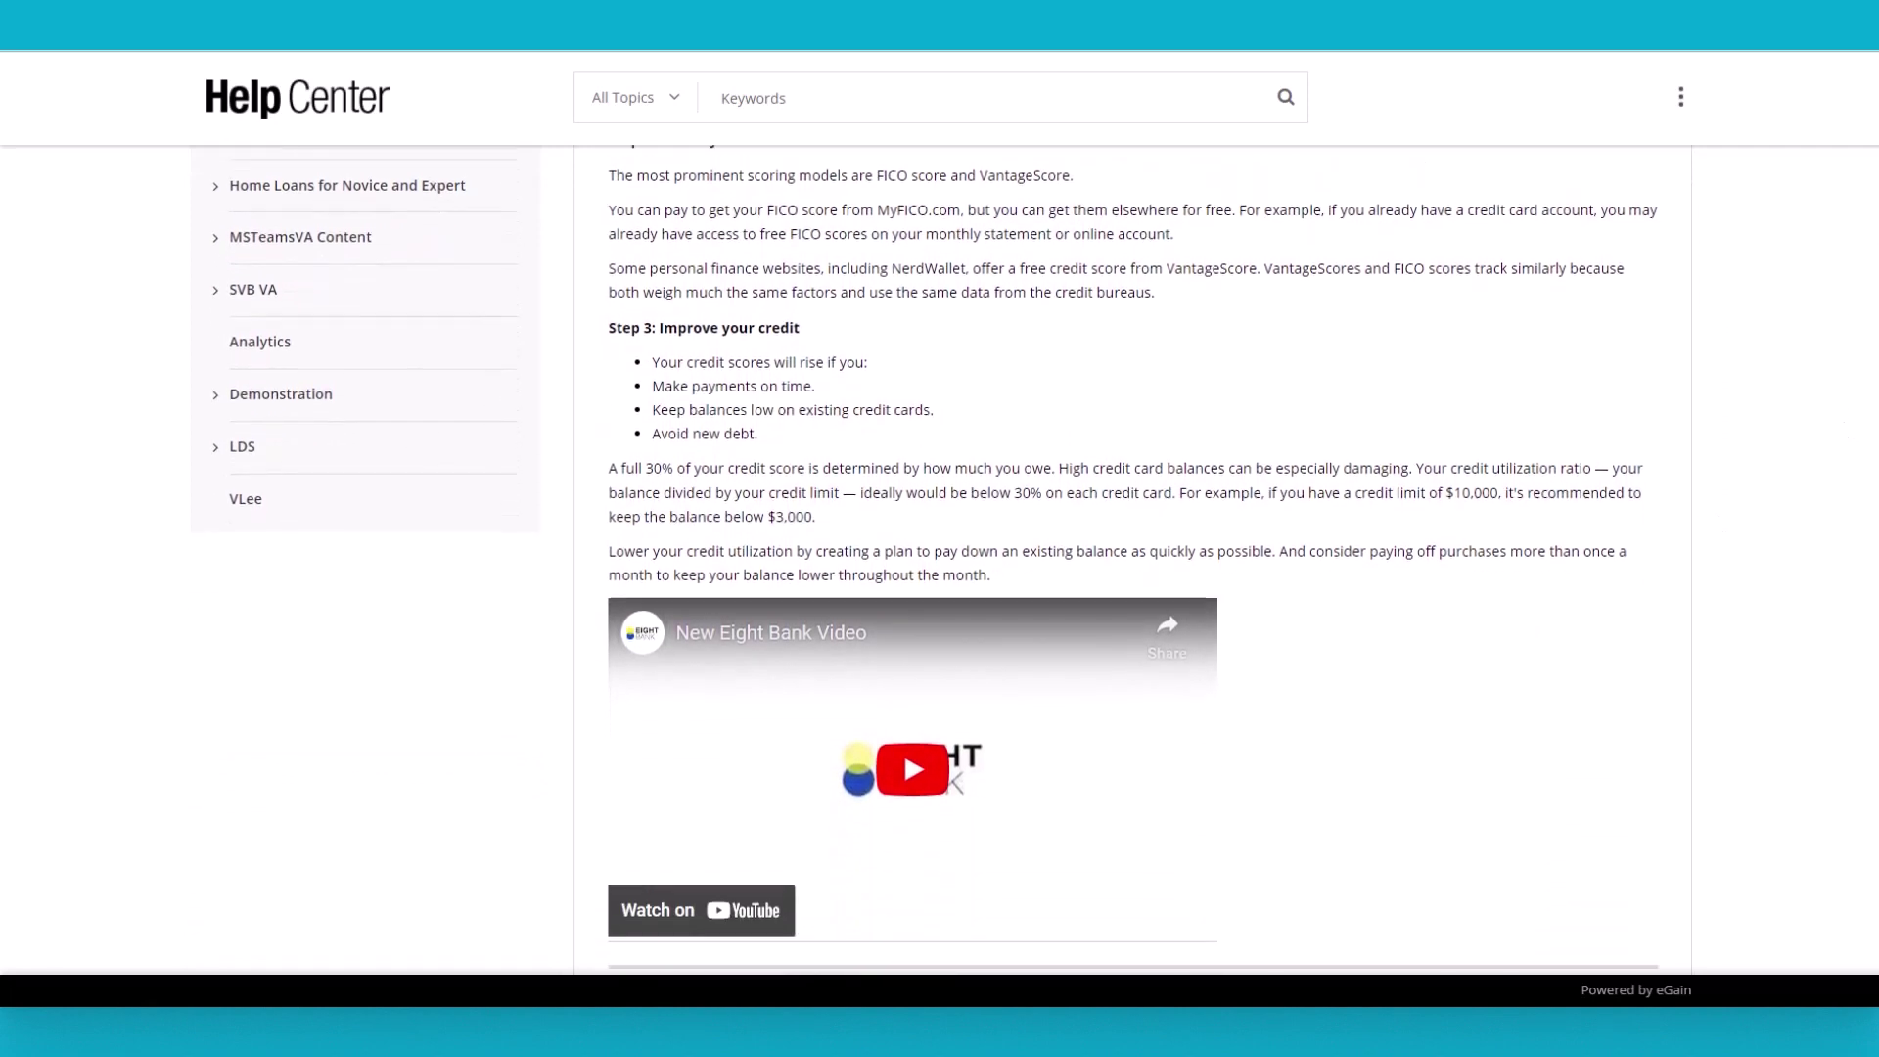
scroll(939, 558, down, 2)
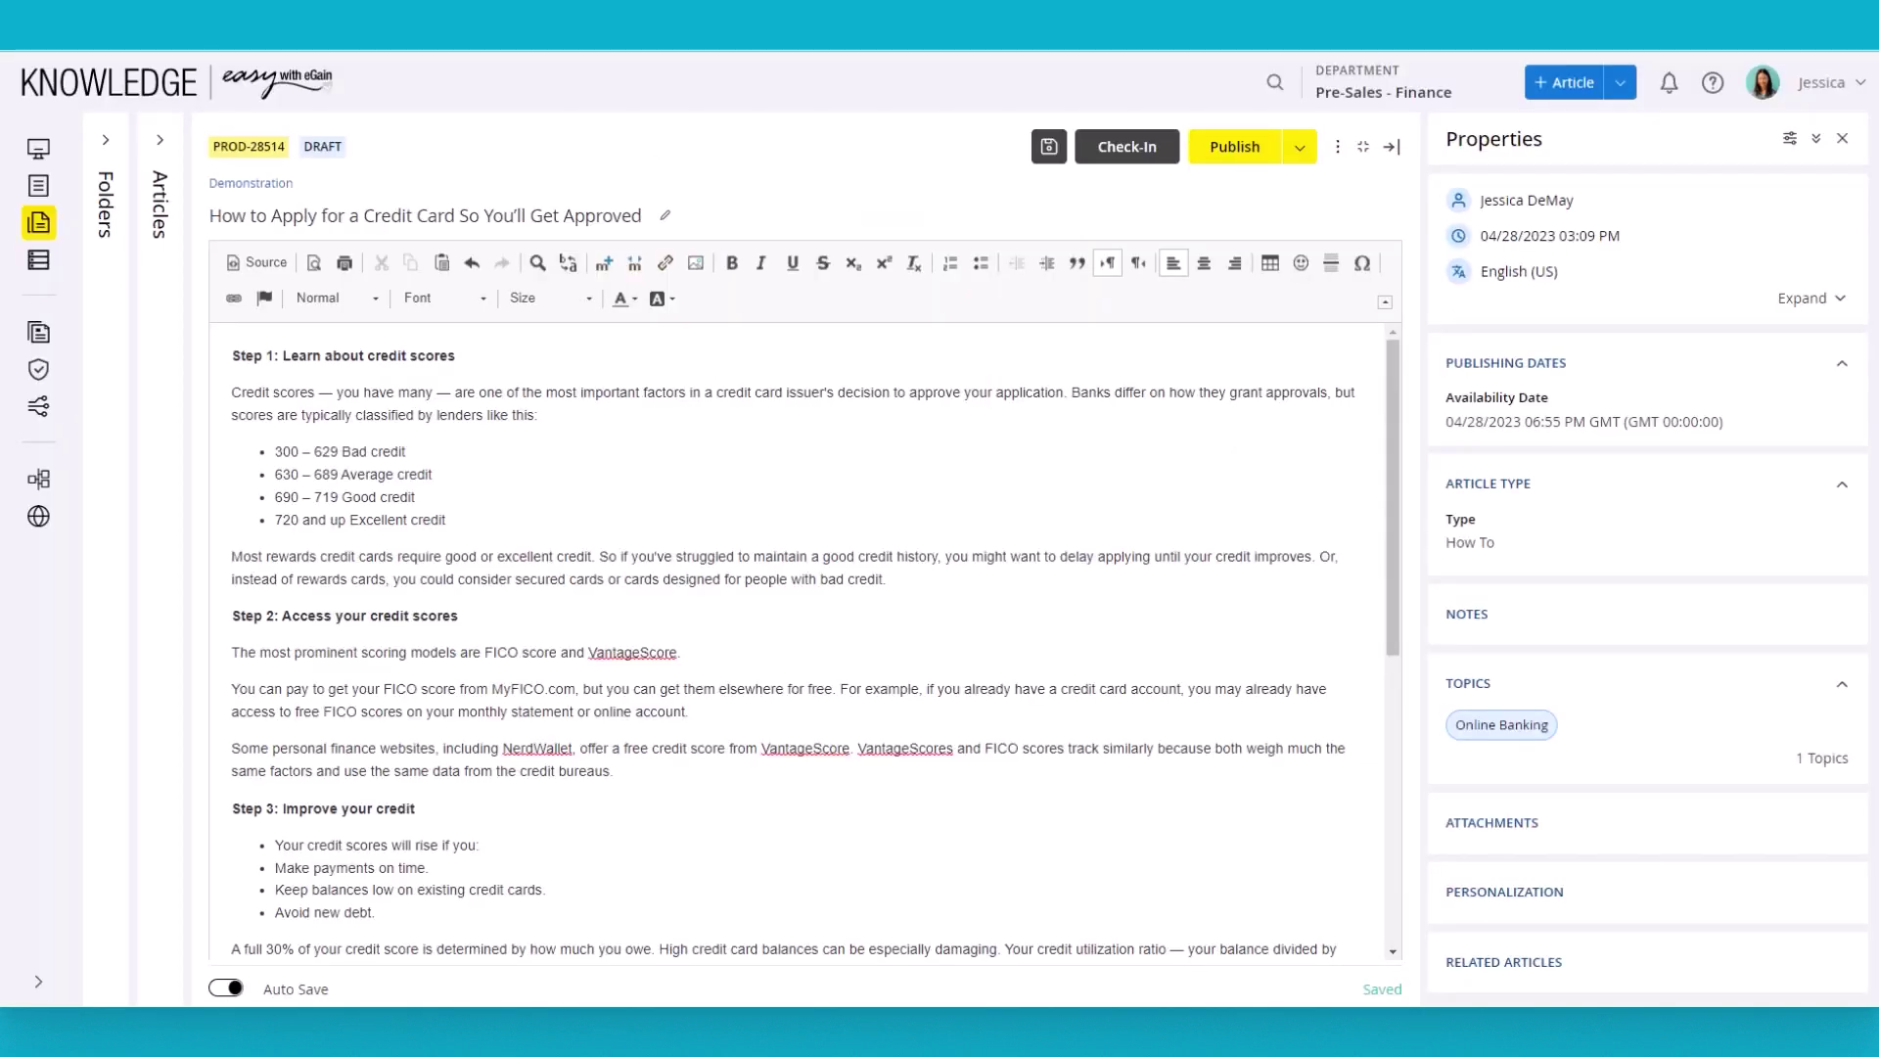
Step: Publish the credit card article, leaving the publish summary empty
click(1238, 148)
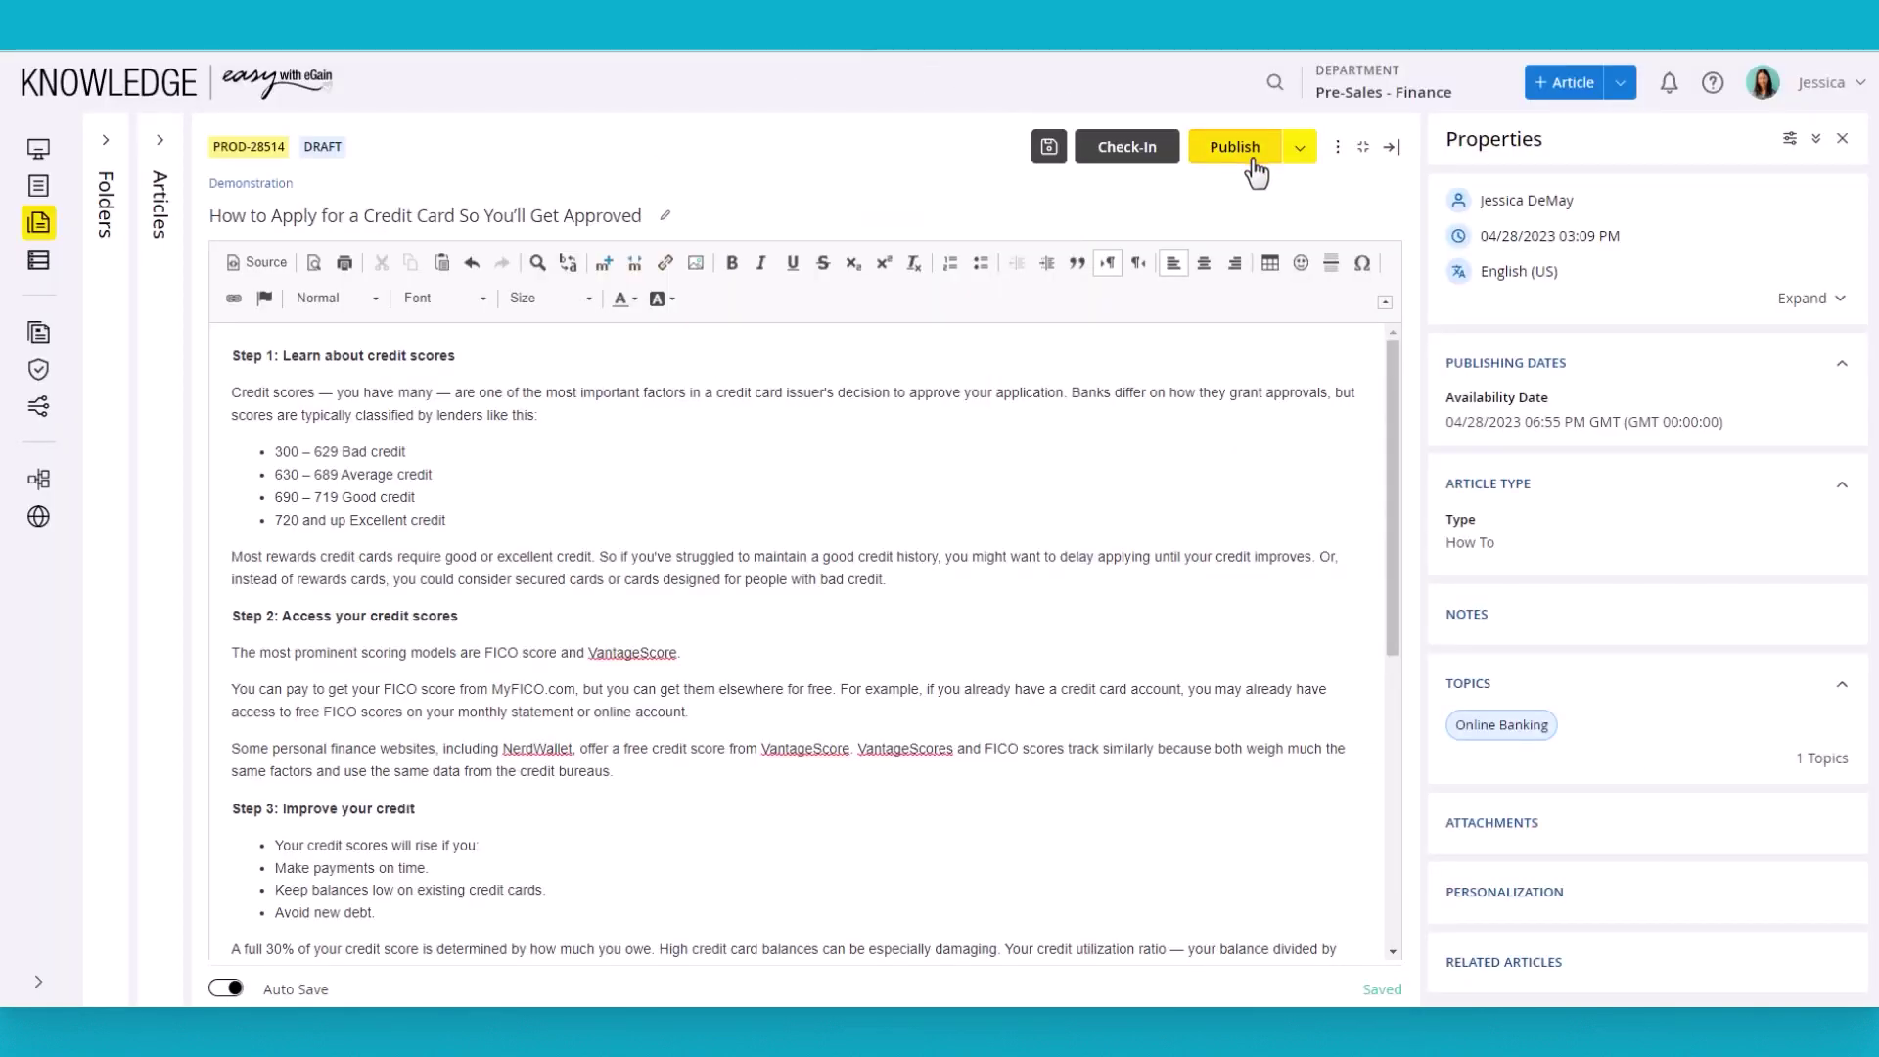
click(752, 641)
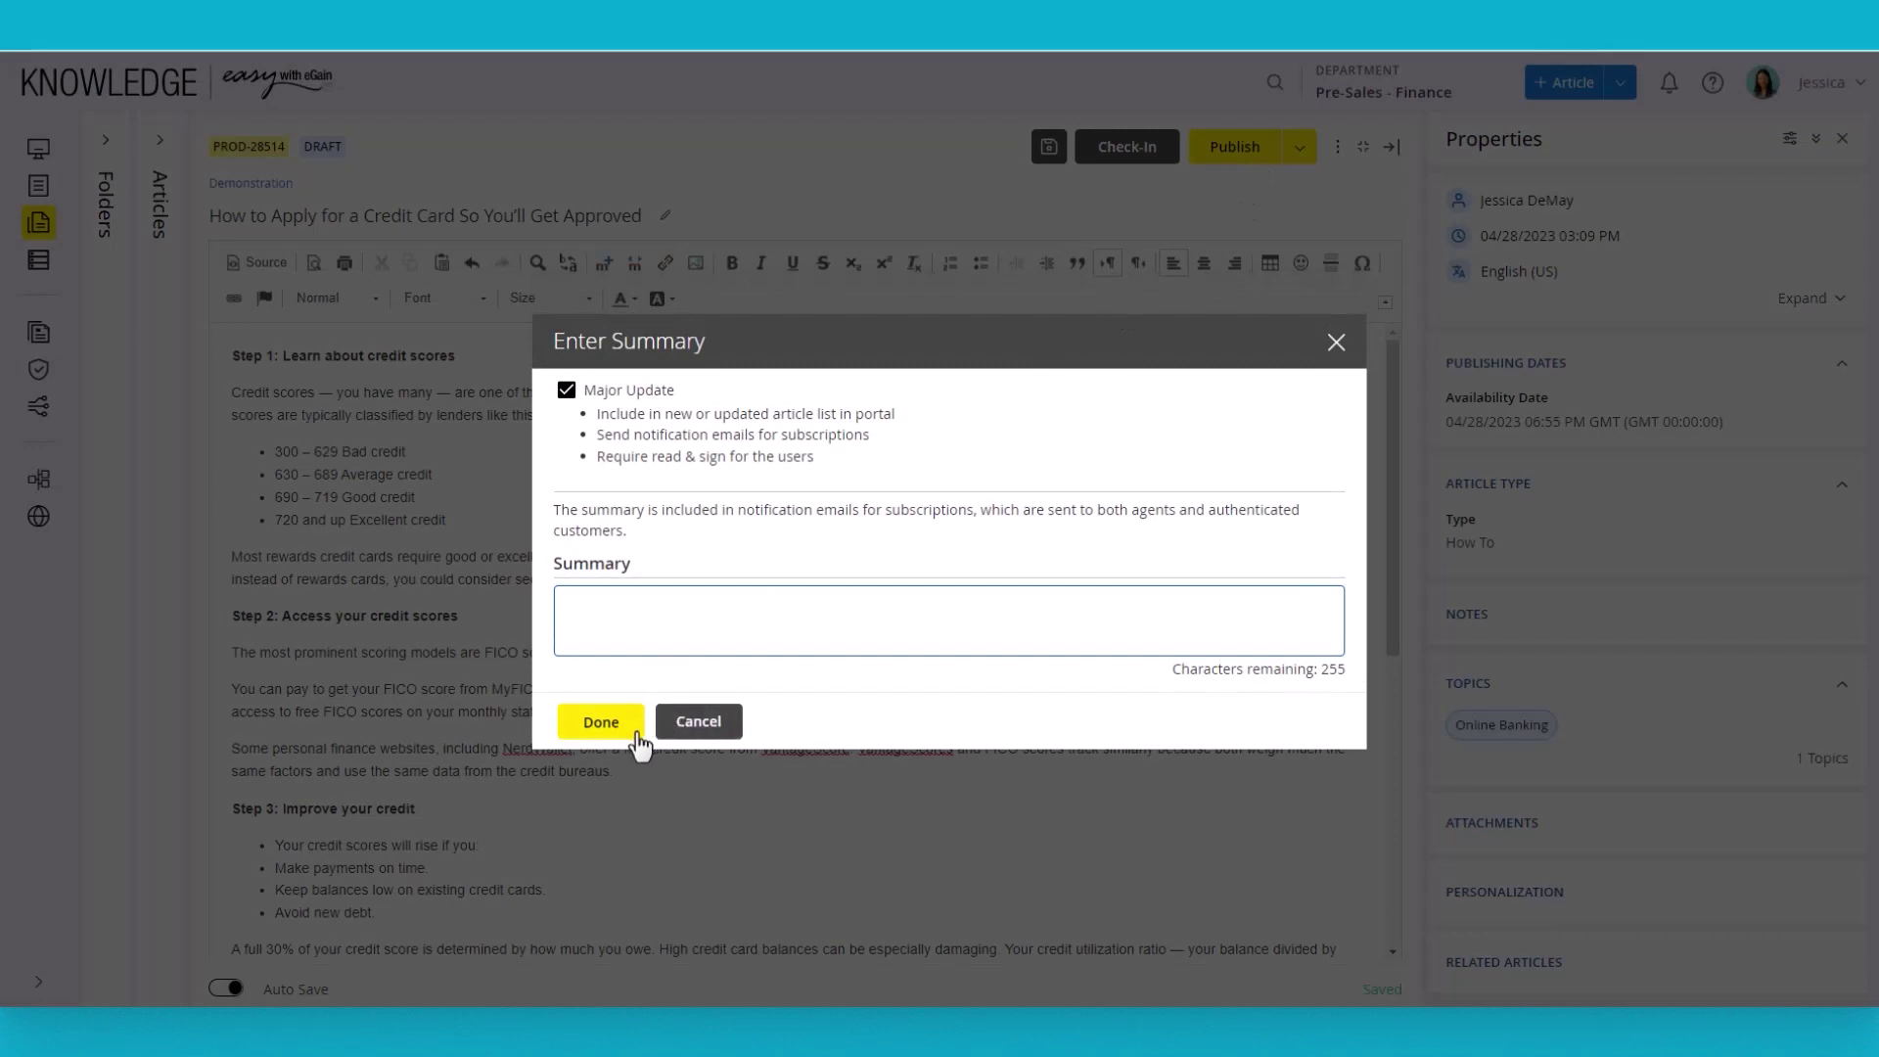
click(601, 722)
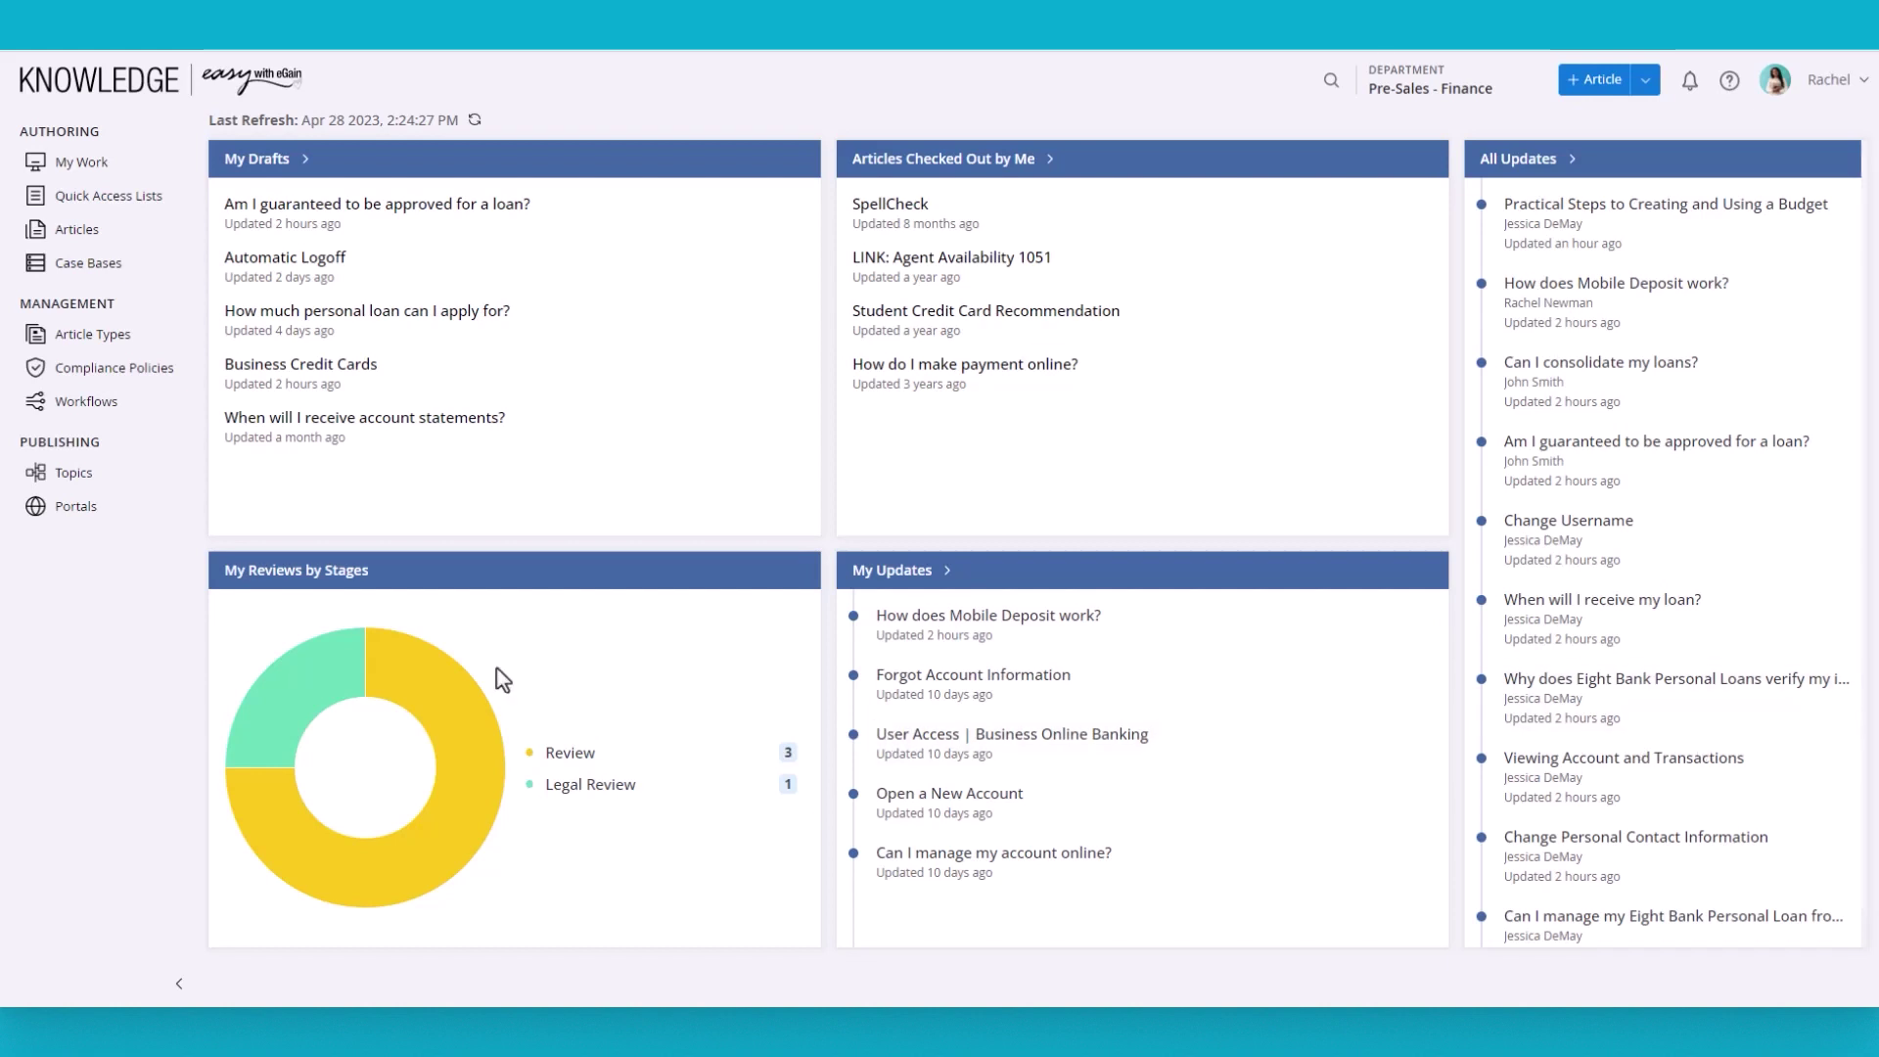
Step: Open the Workflows list under Management
click(97, 410)
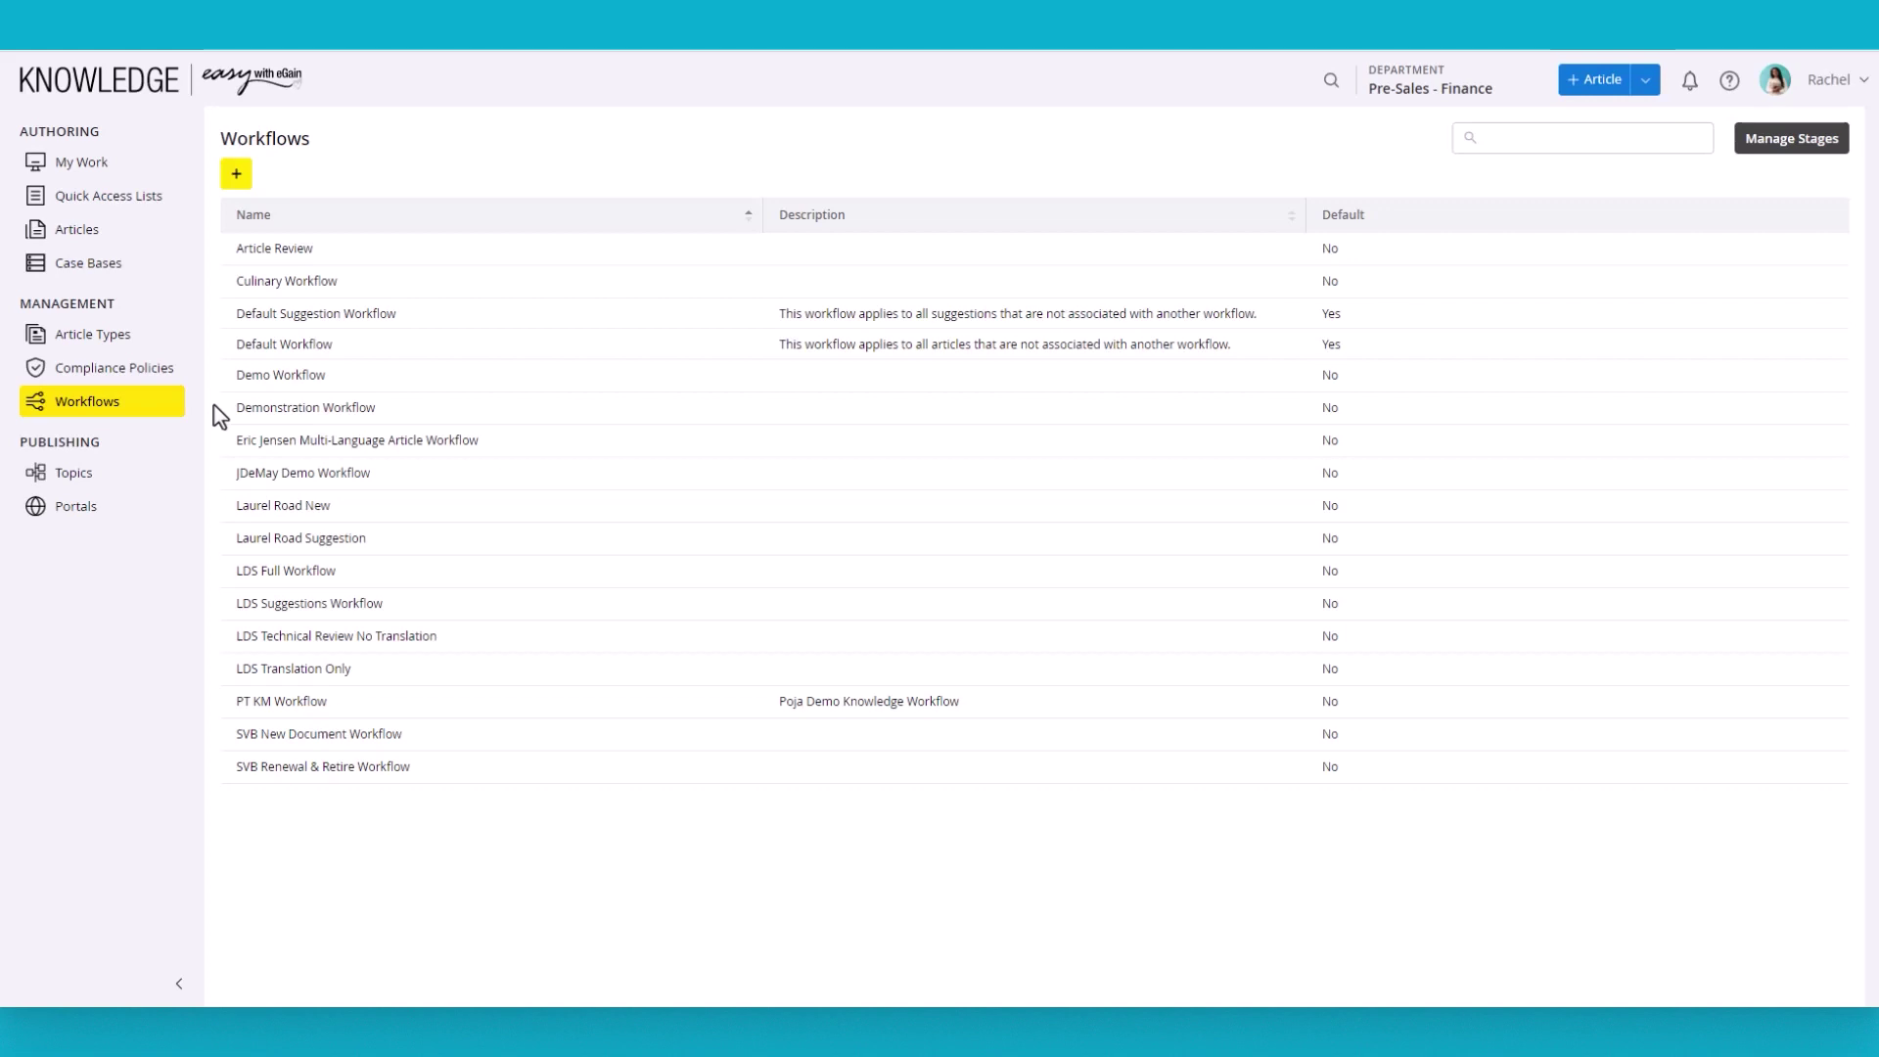
Step: Review the Demonstration Workflow's Relationships, Stages and Notification tabs, then close it for Compliance Policies
click(290, 421)
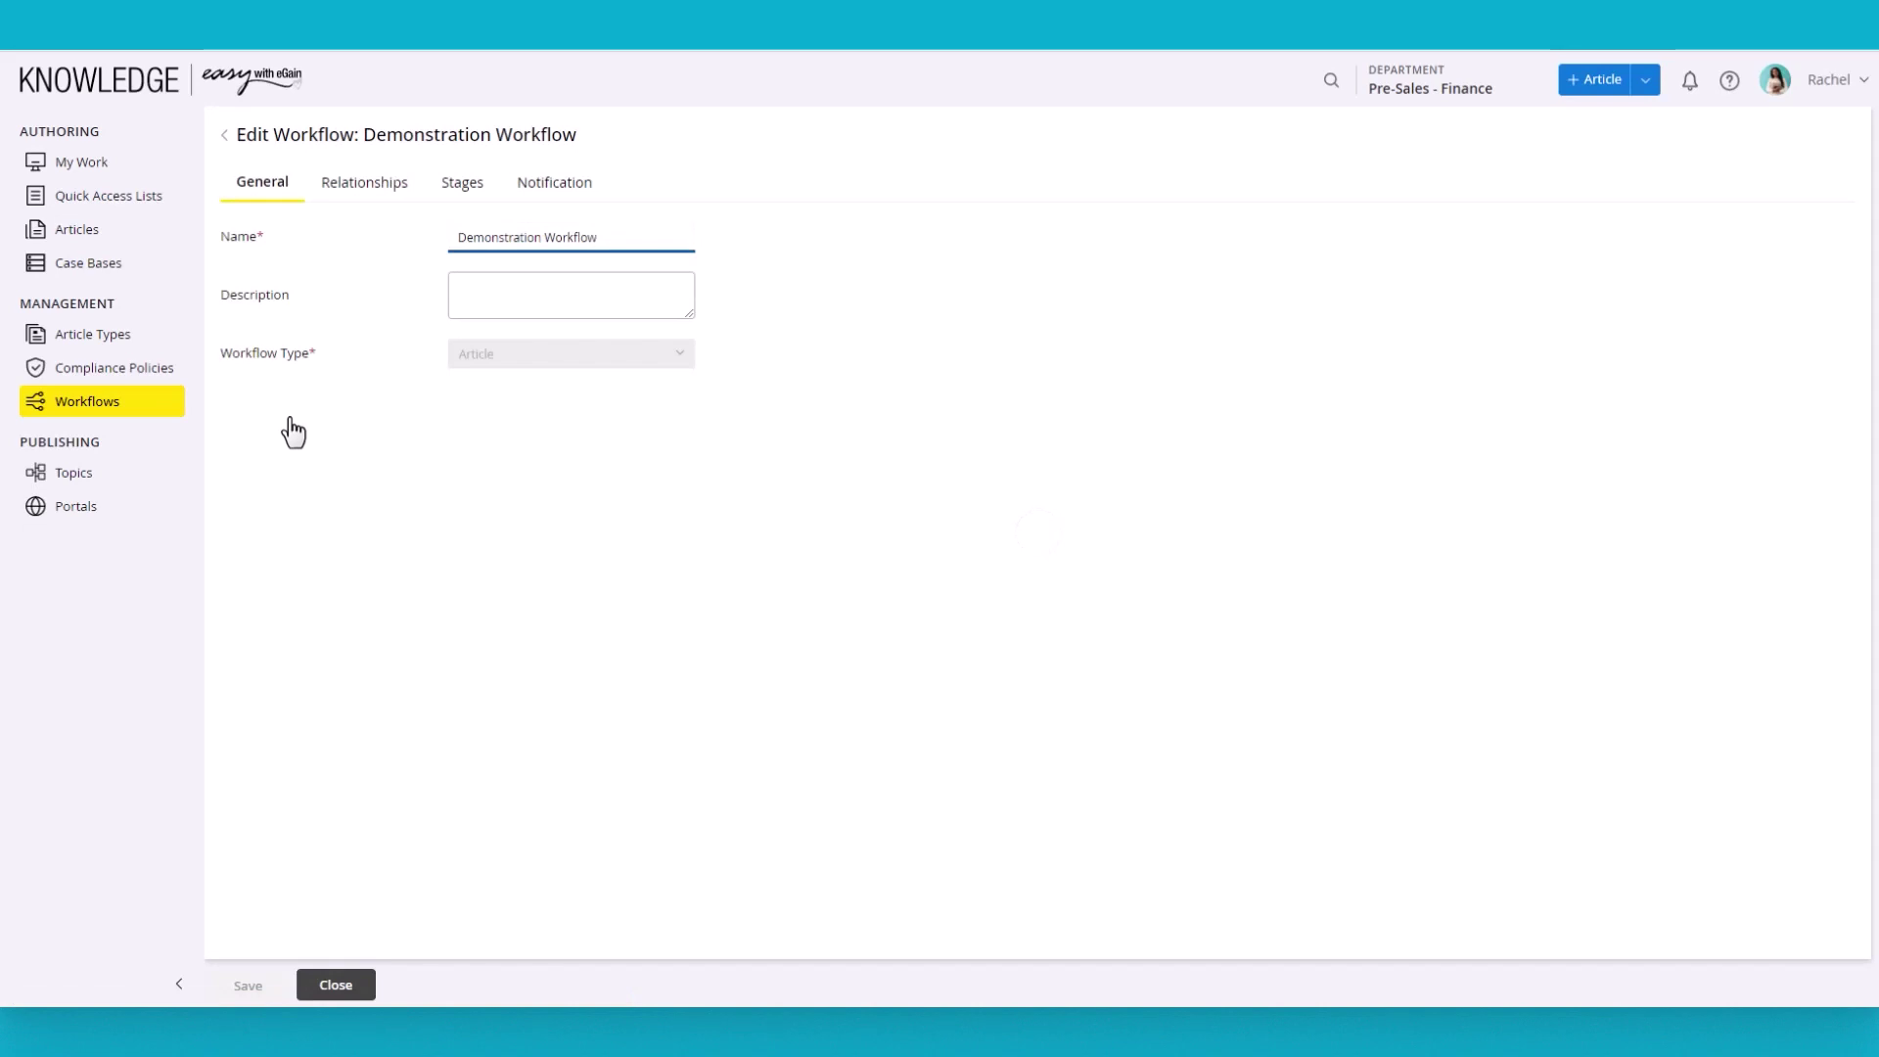
click(364, 208)
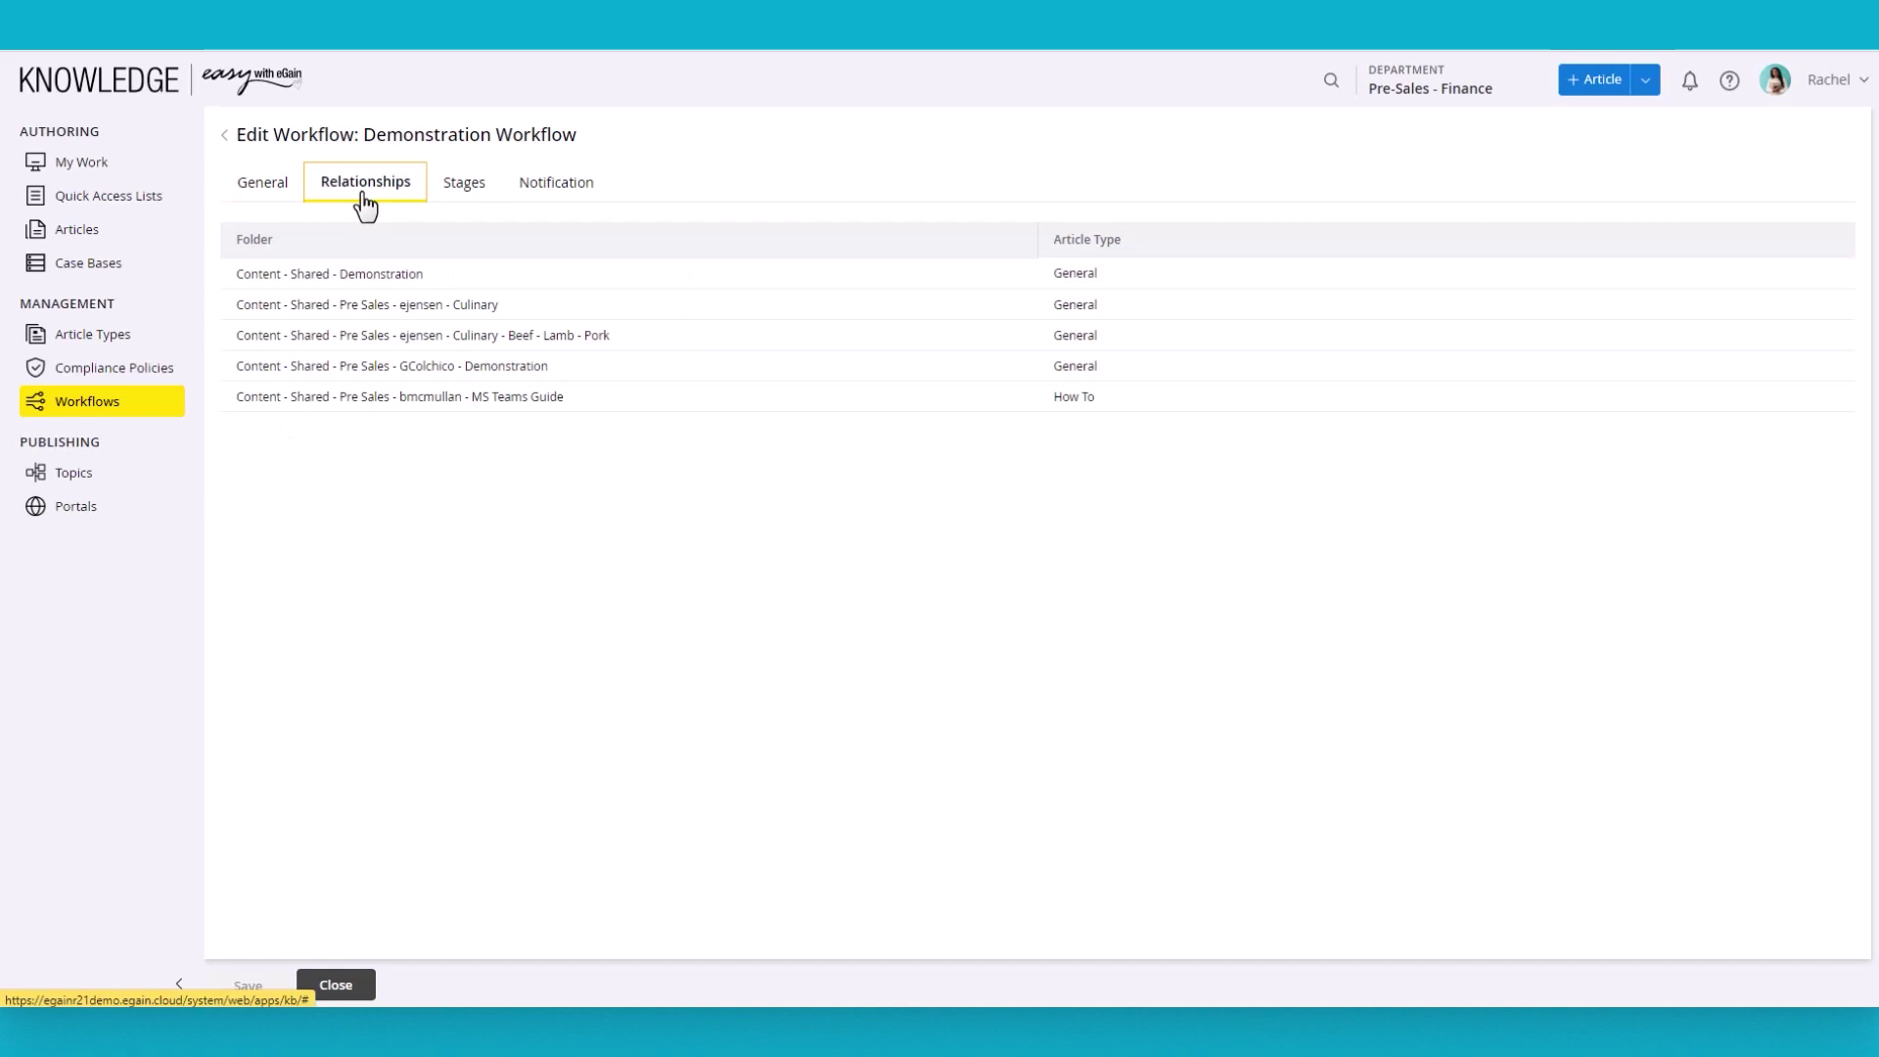
click(464, 205)
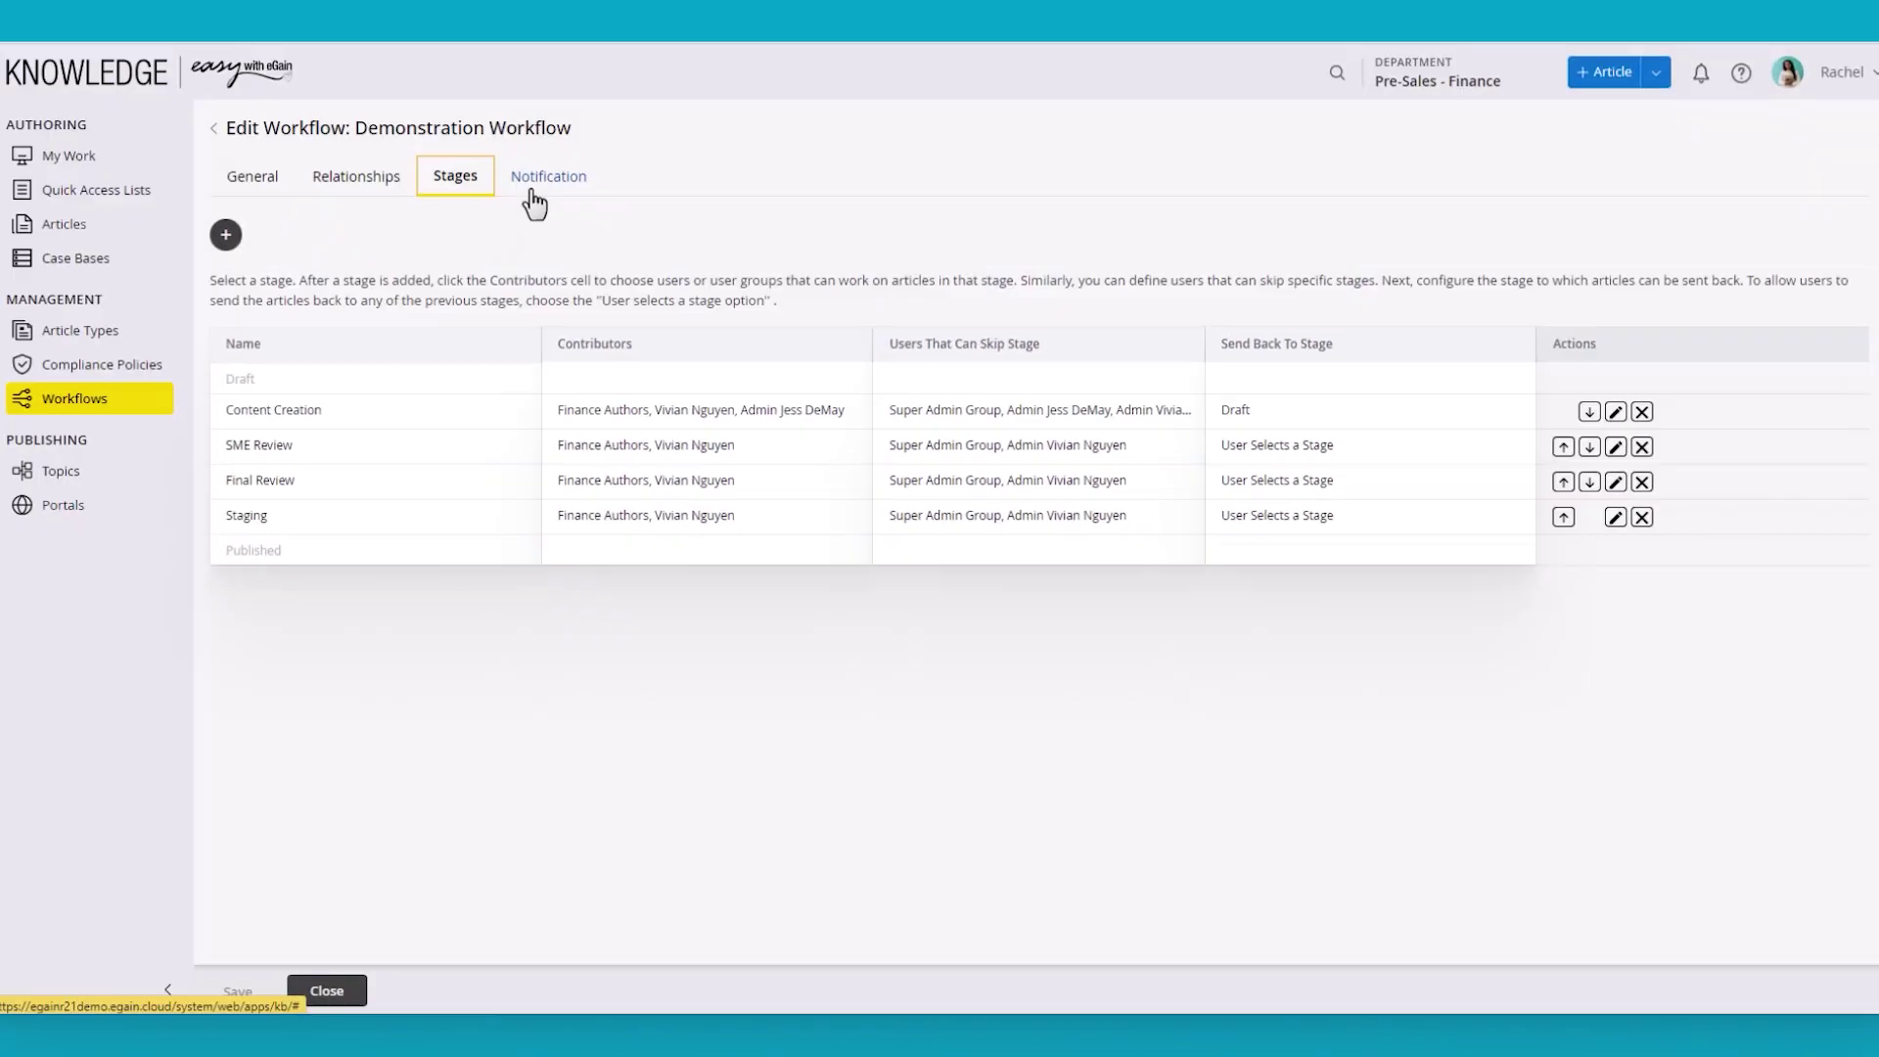
click(478, 149)
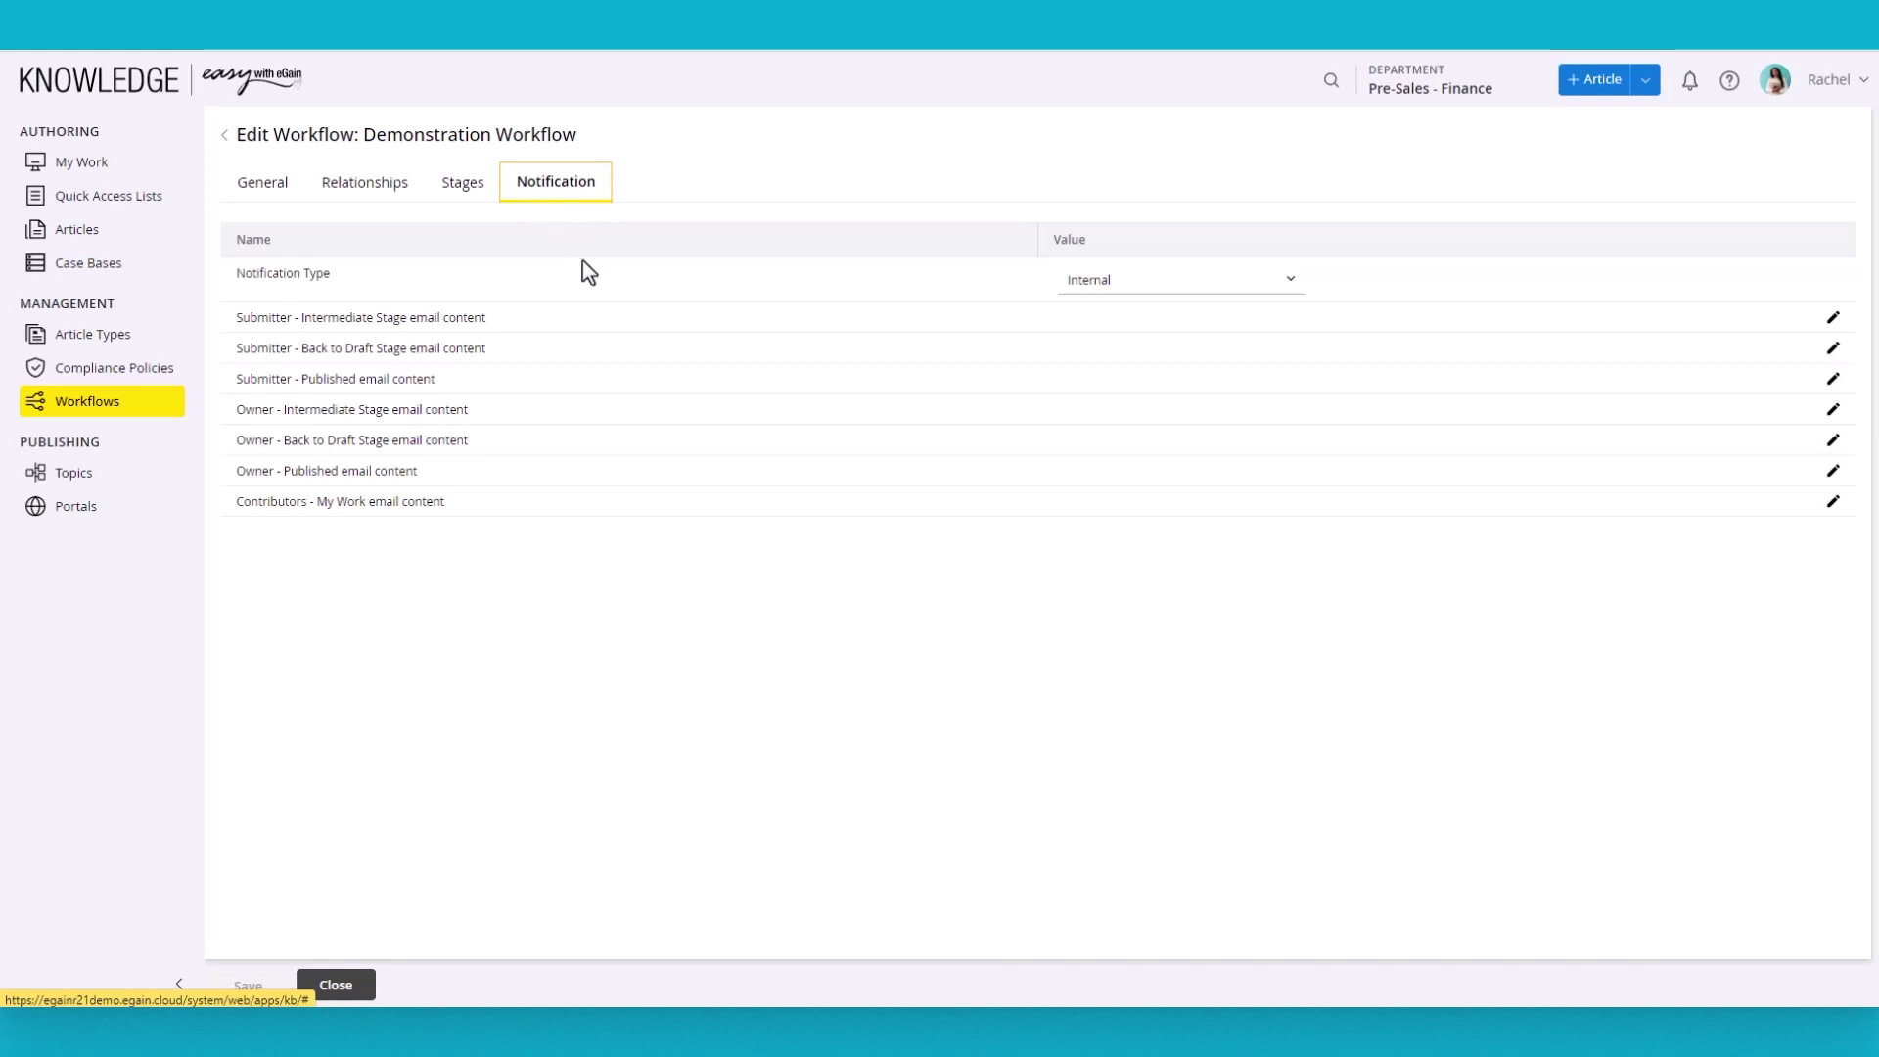
click(333, 987)
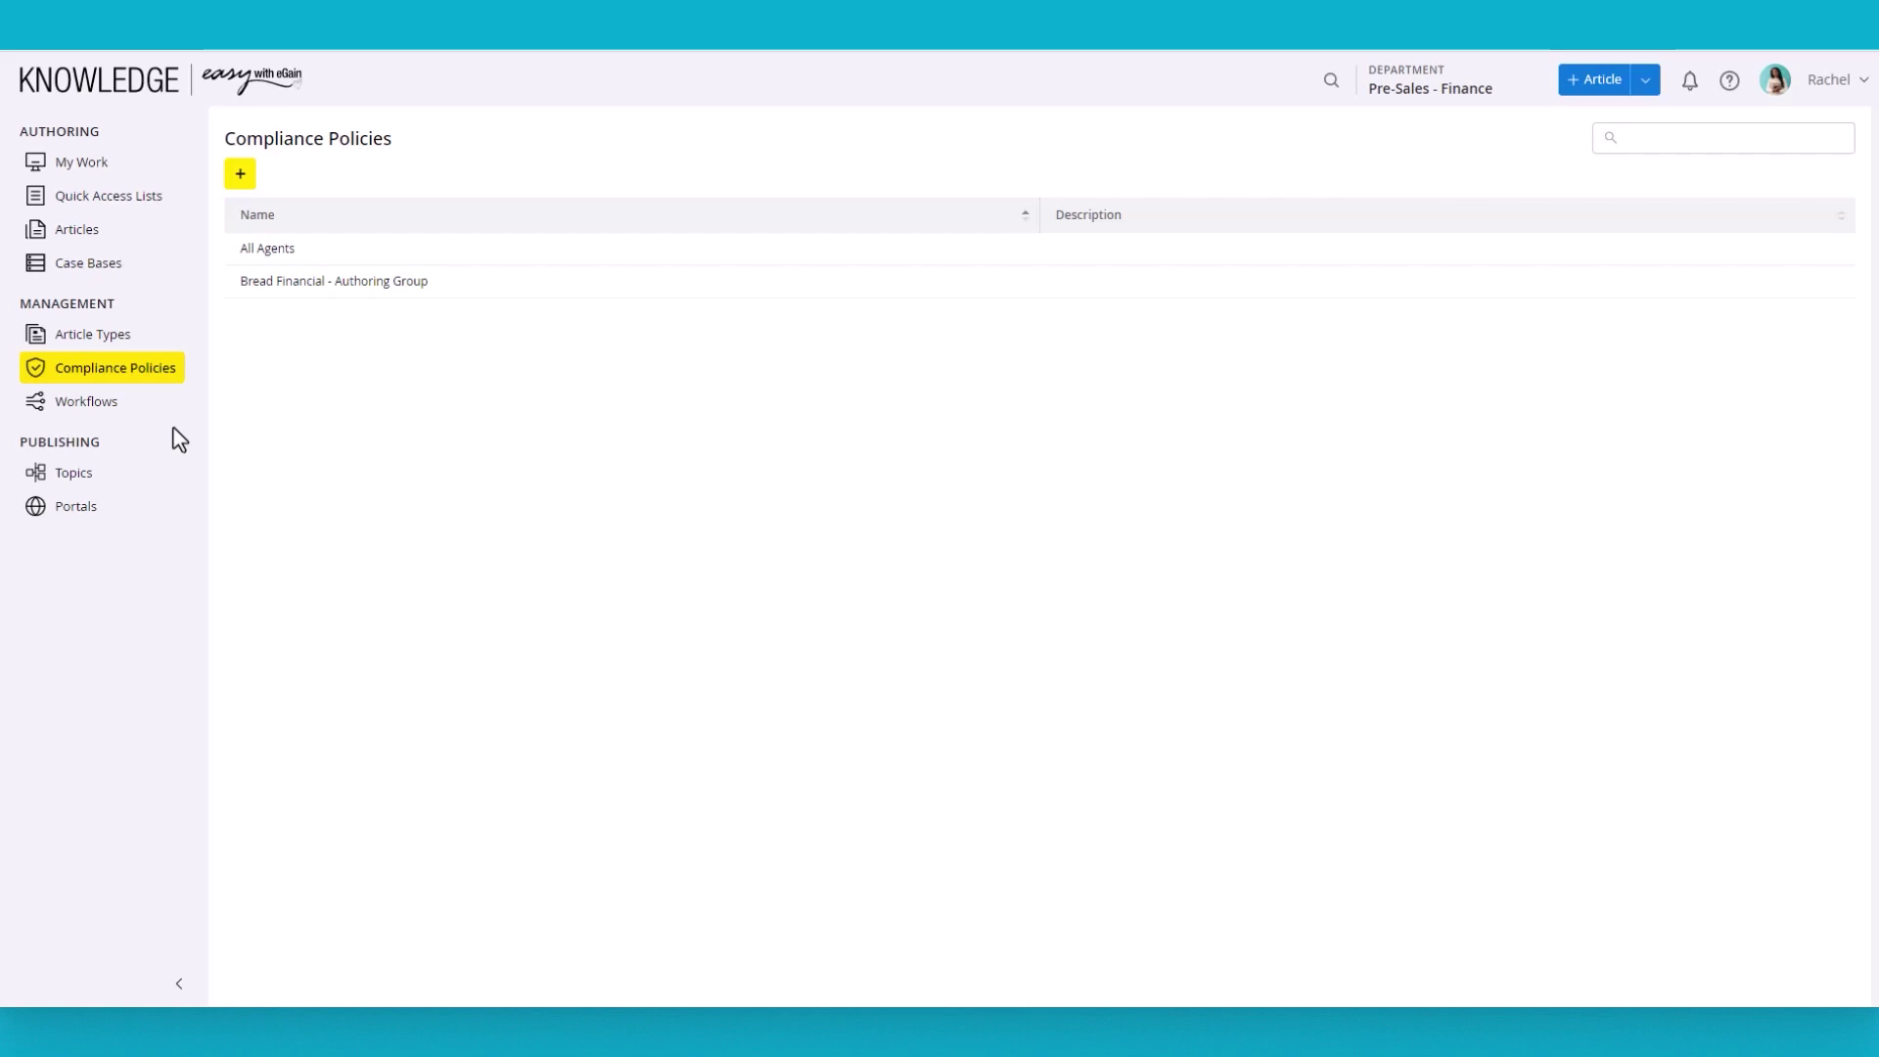
Step: Open the All Agents compliance policy, then expand the Articles folders panel into a full table
click(297, 256)
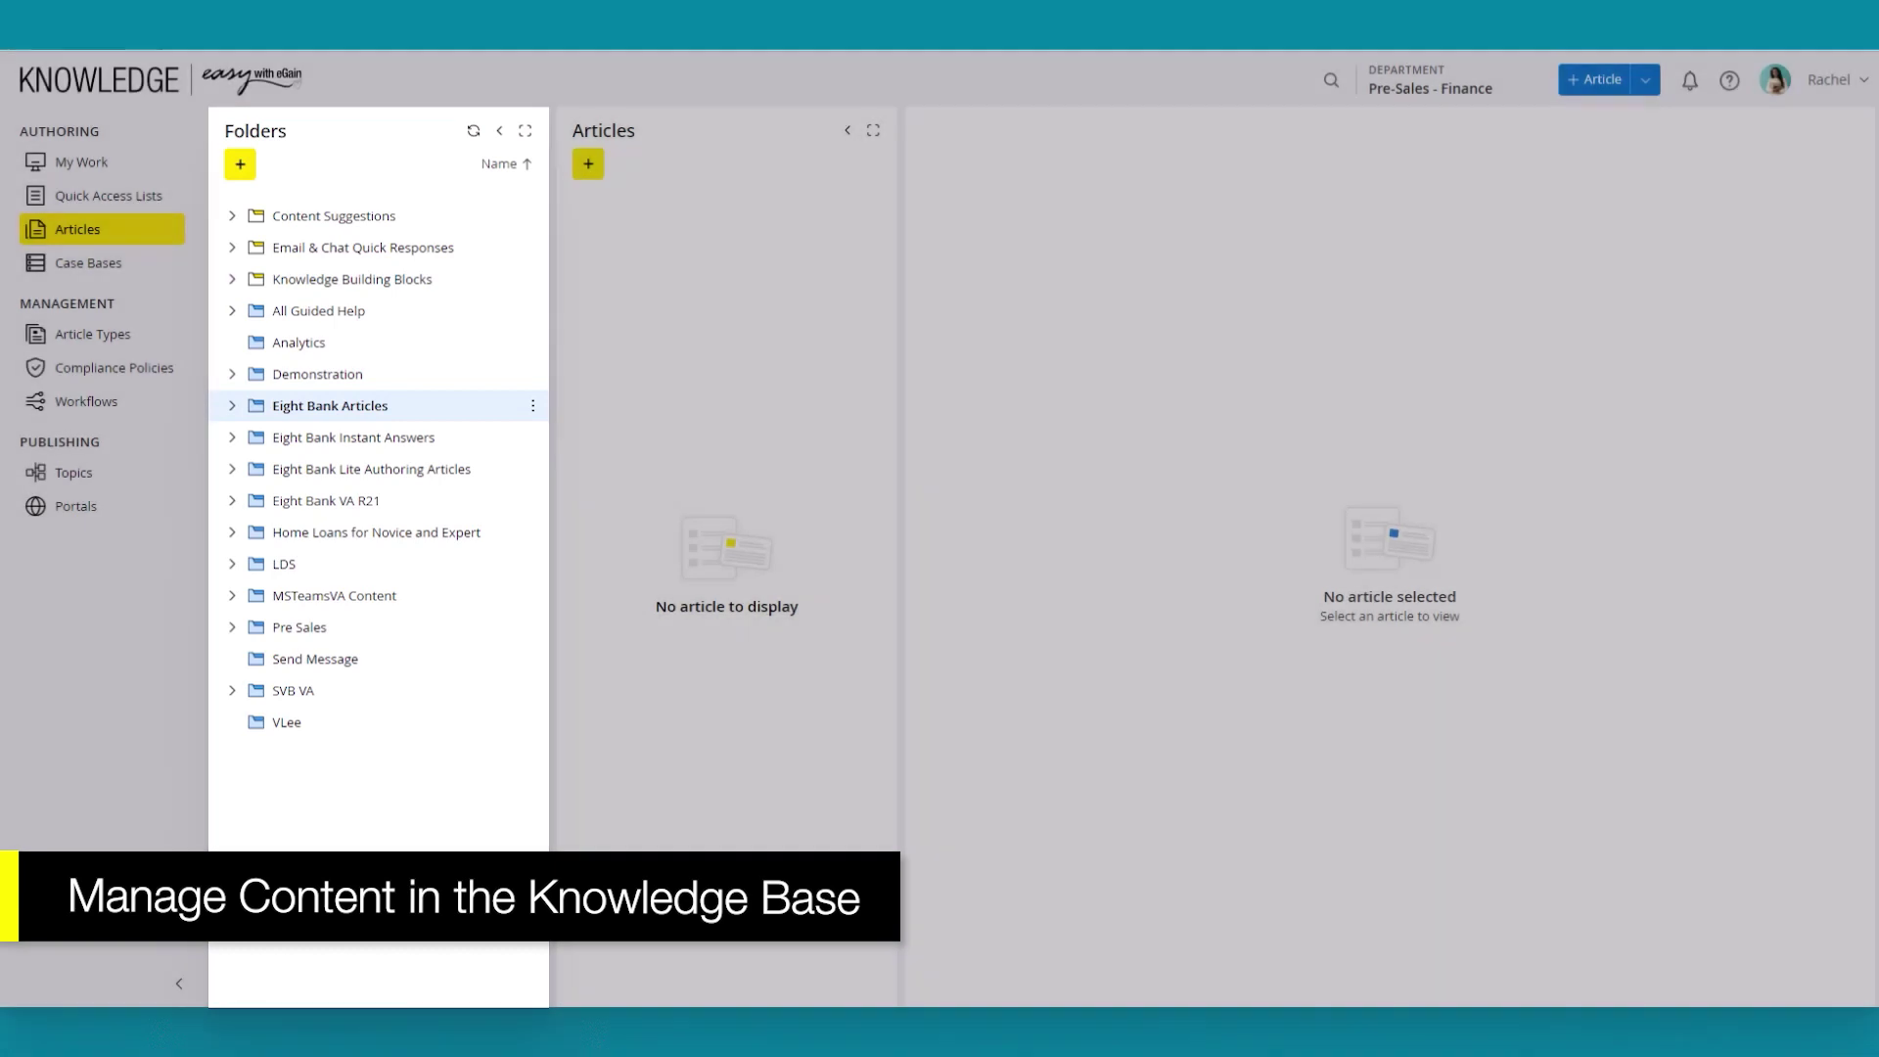
click(525, 130)
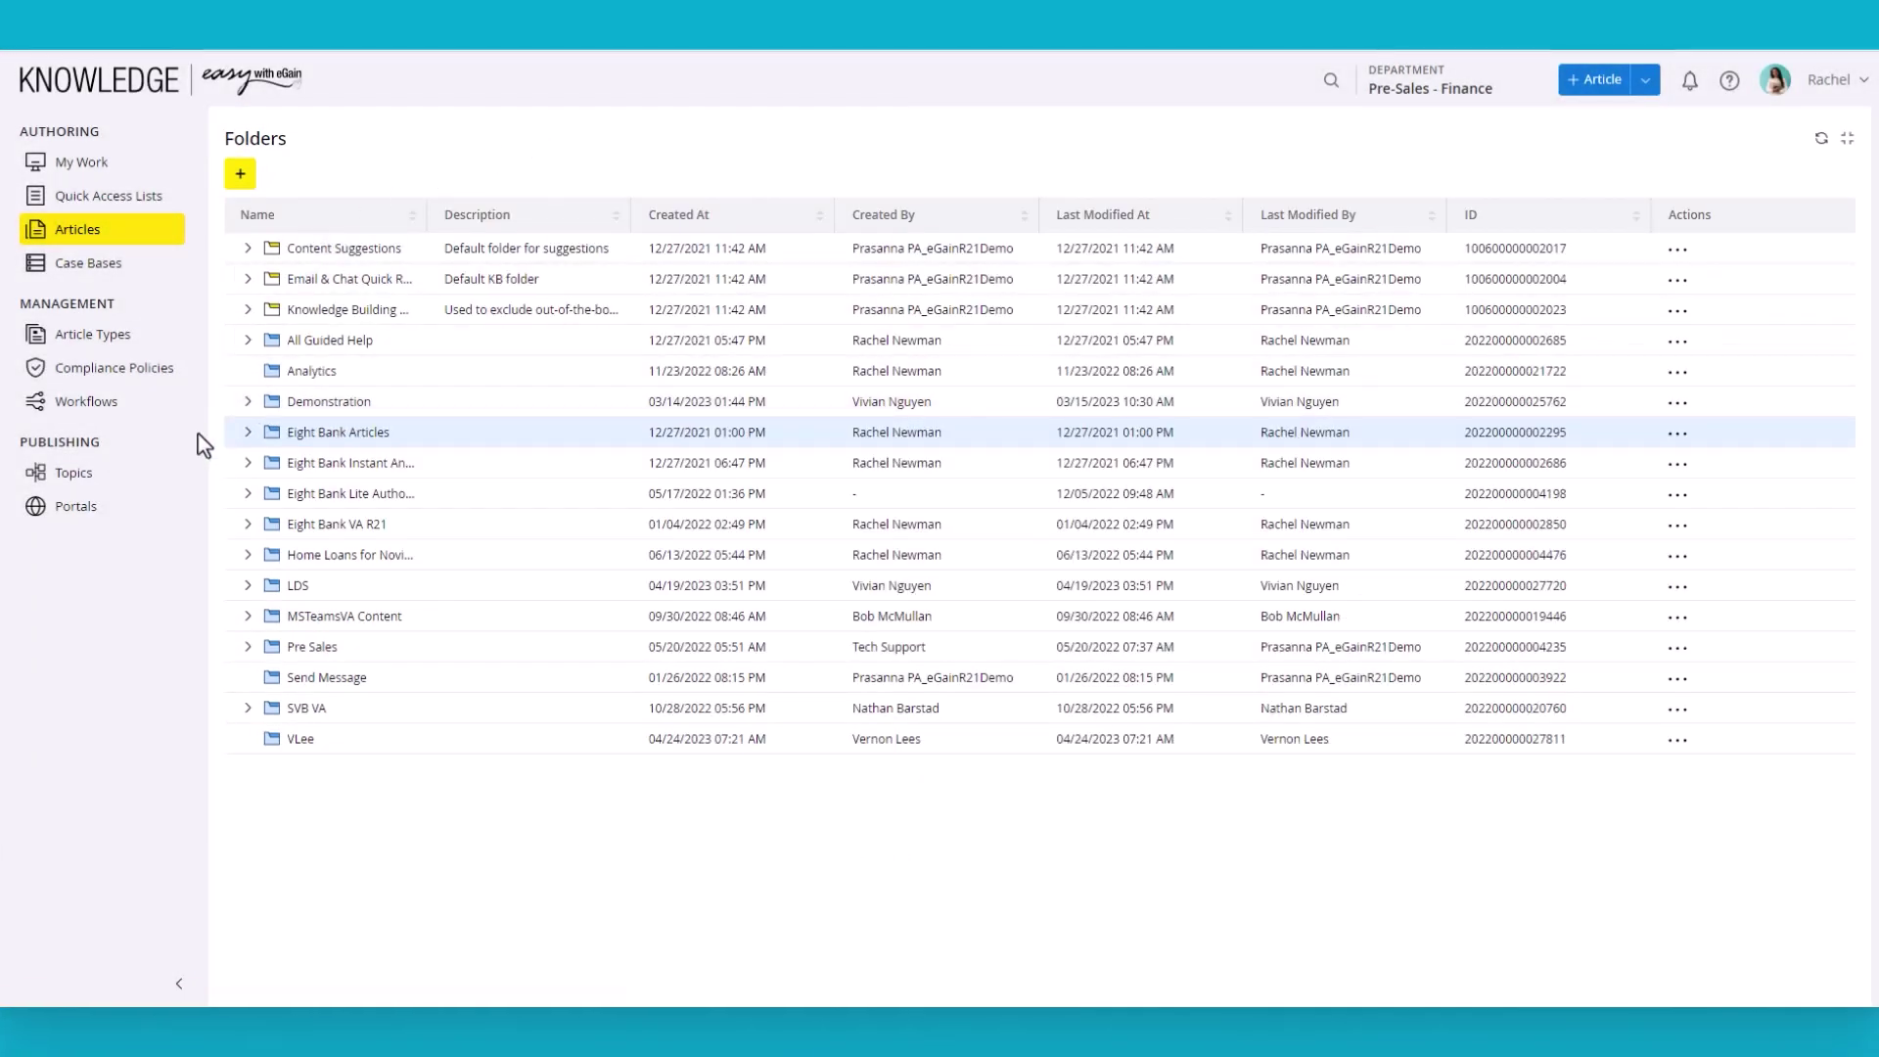
Step: Expand the Eight Bank Articles and Personal Loans folders, then list the Online Banking topic's articles
click(248, 433)
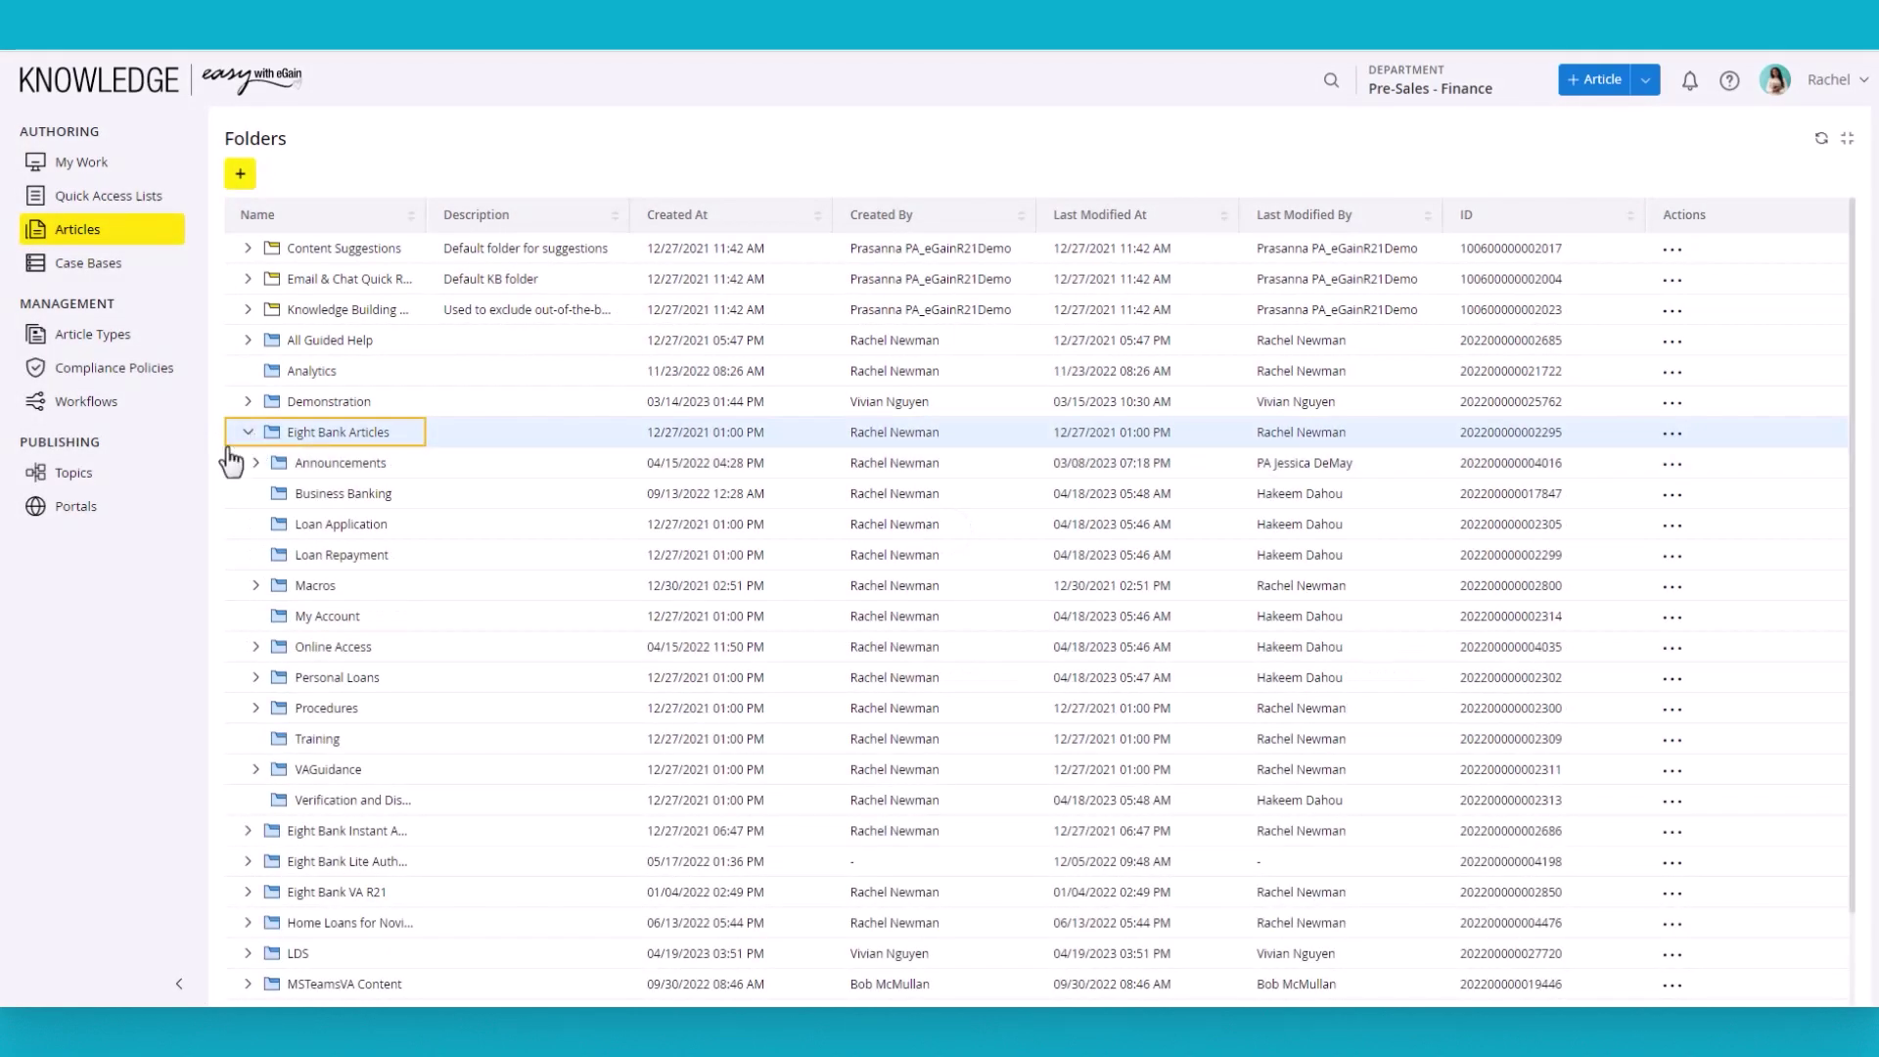
click(250, 675)
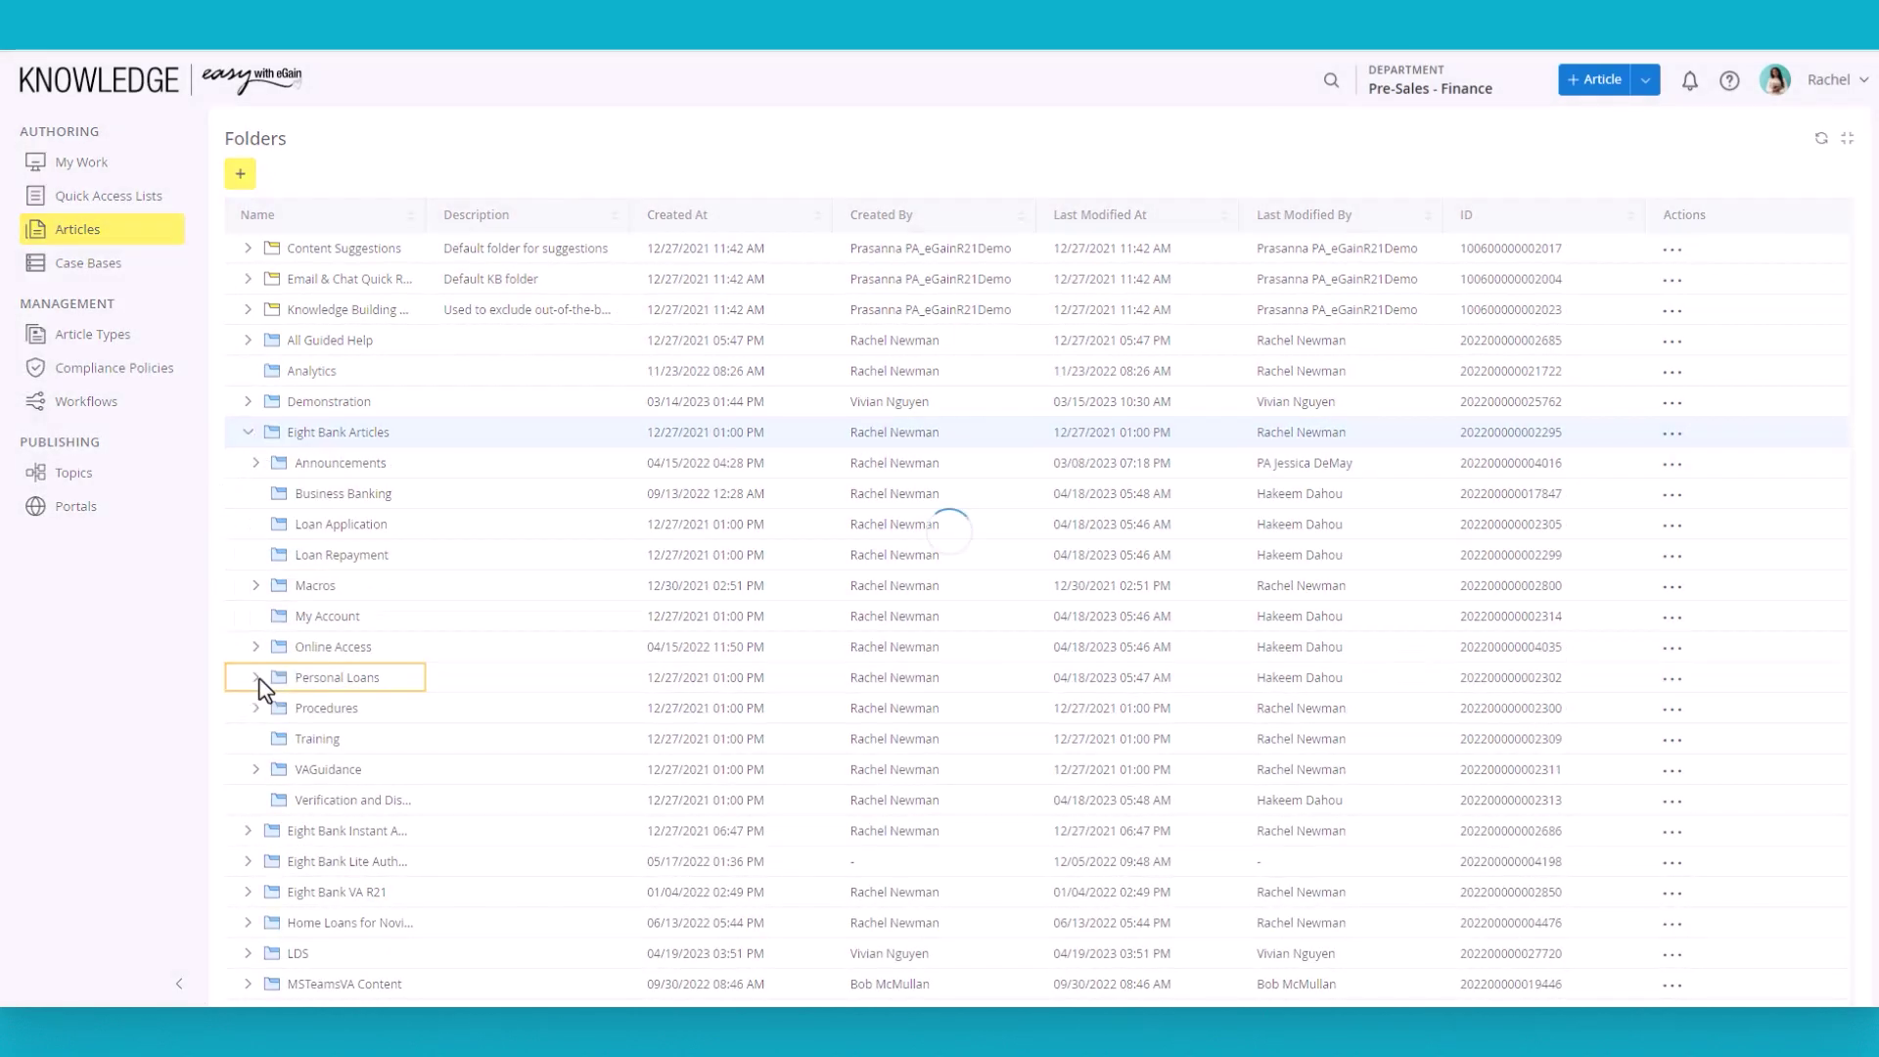
click(45, 477)
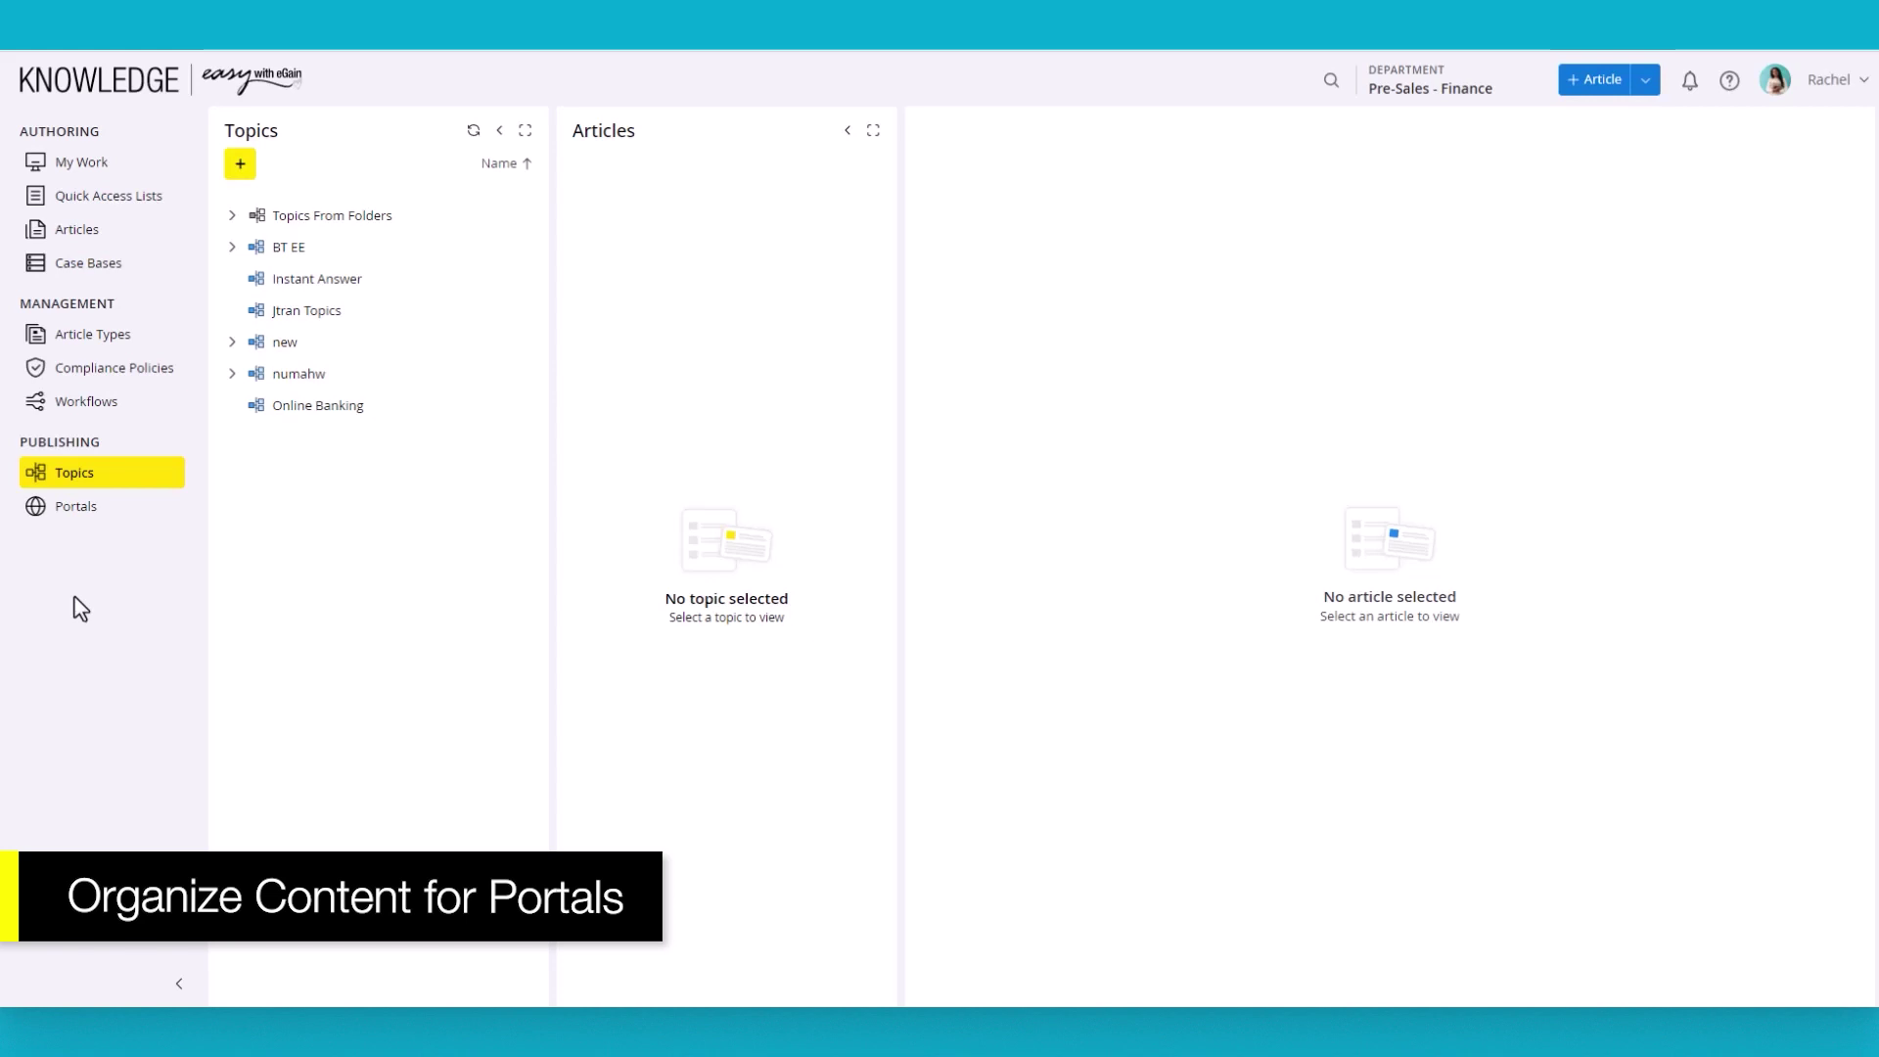
click(317, 416)
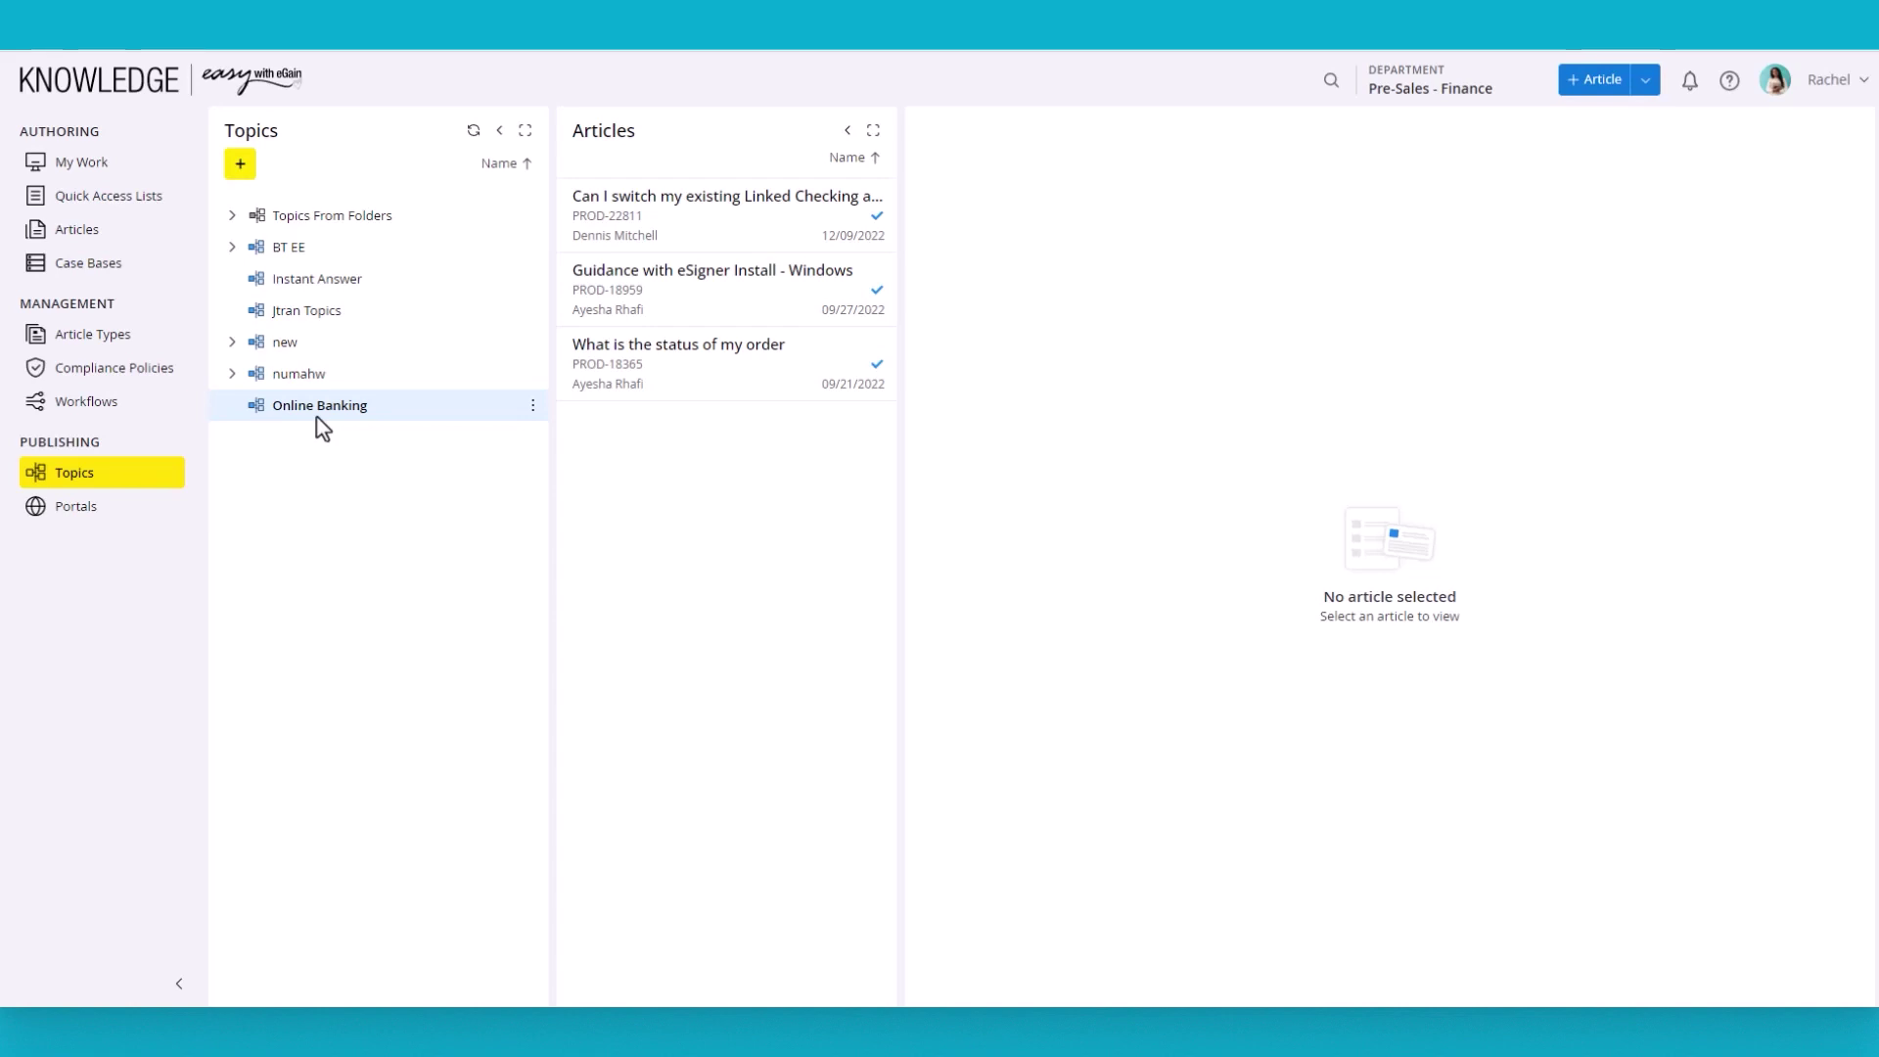
Step: Open the Portals list and the Eight Bank Customer Portal's settings
click(122, 509)
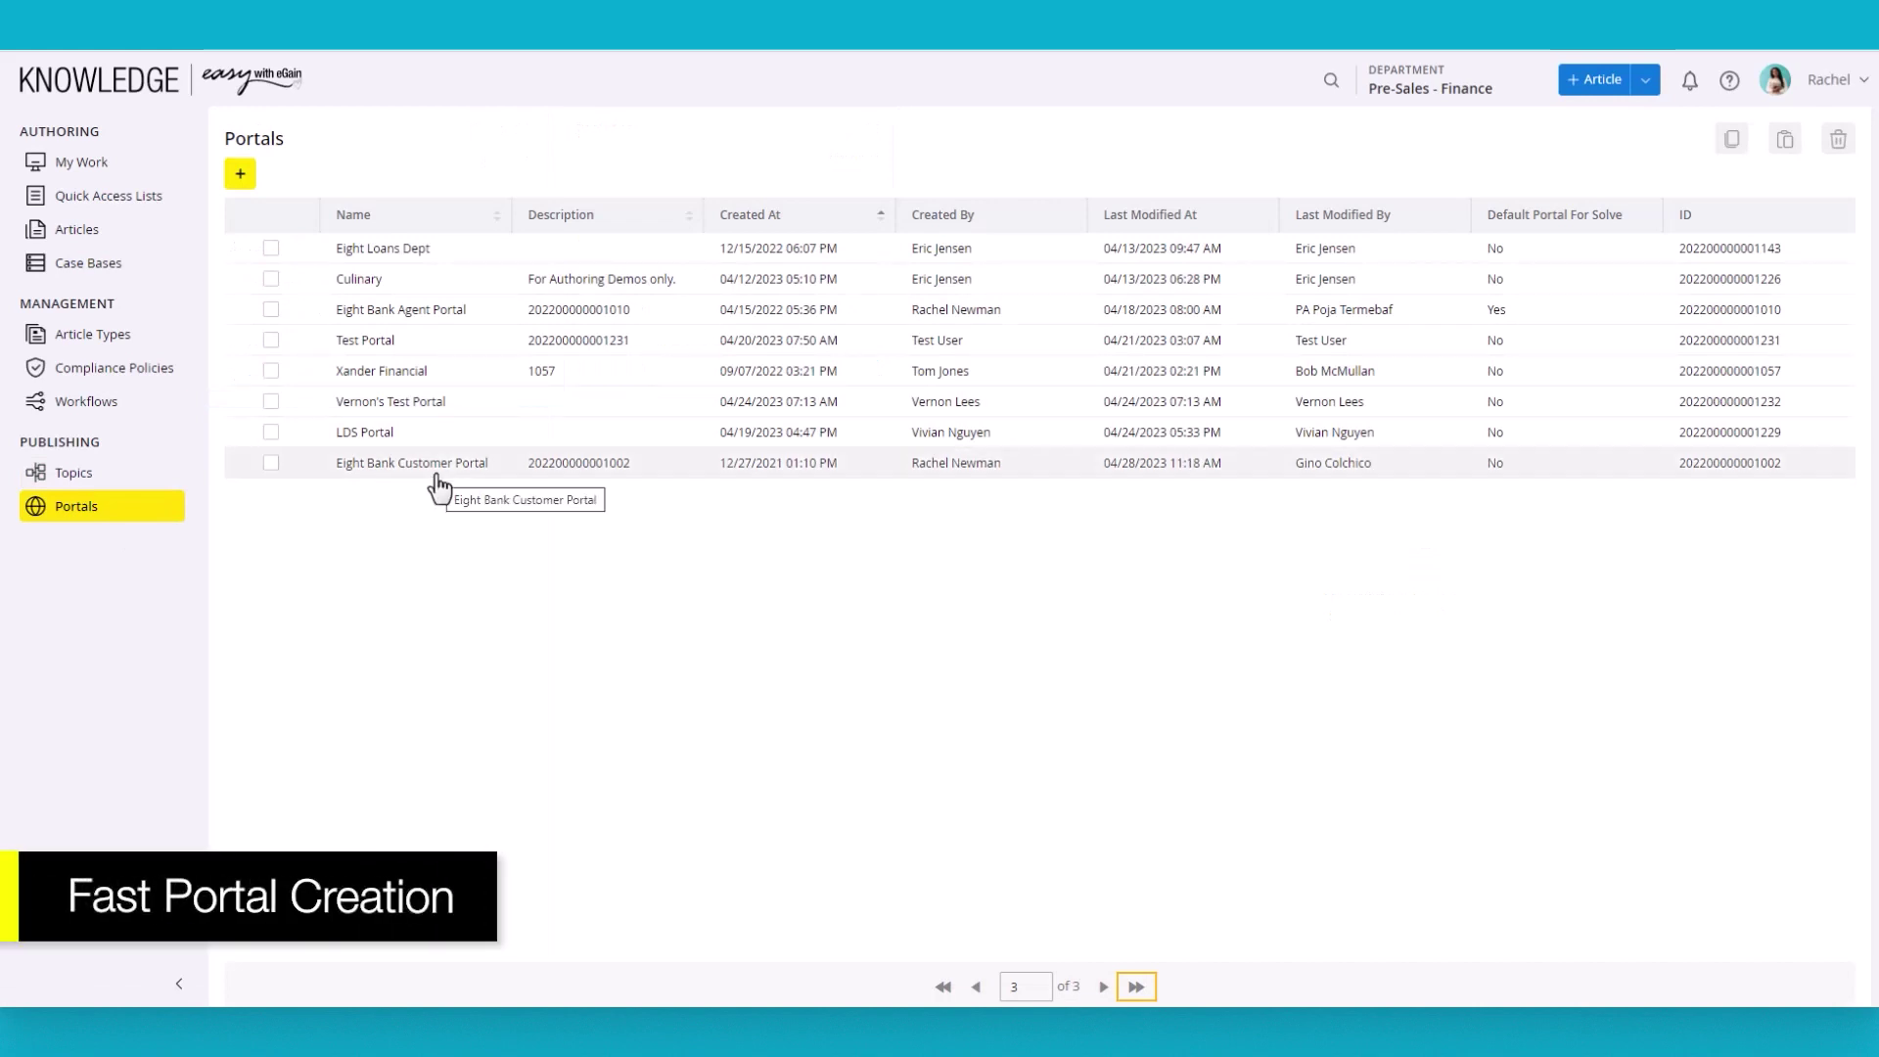
click(438, 475)
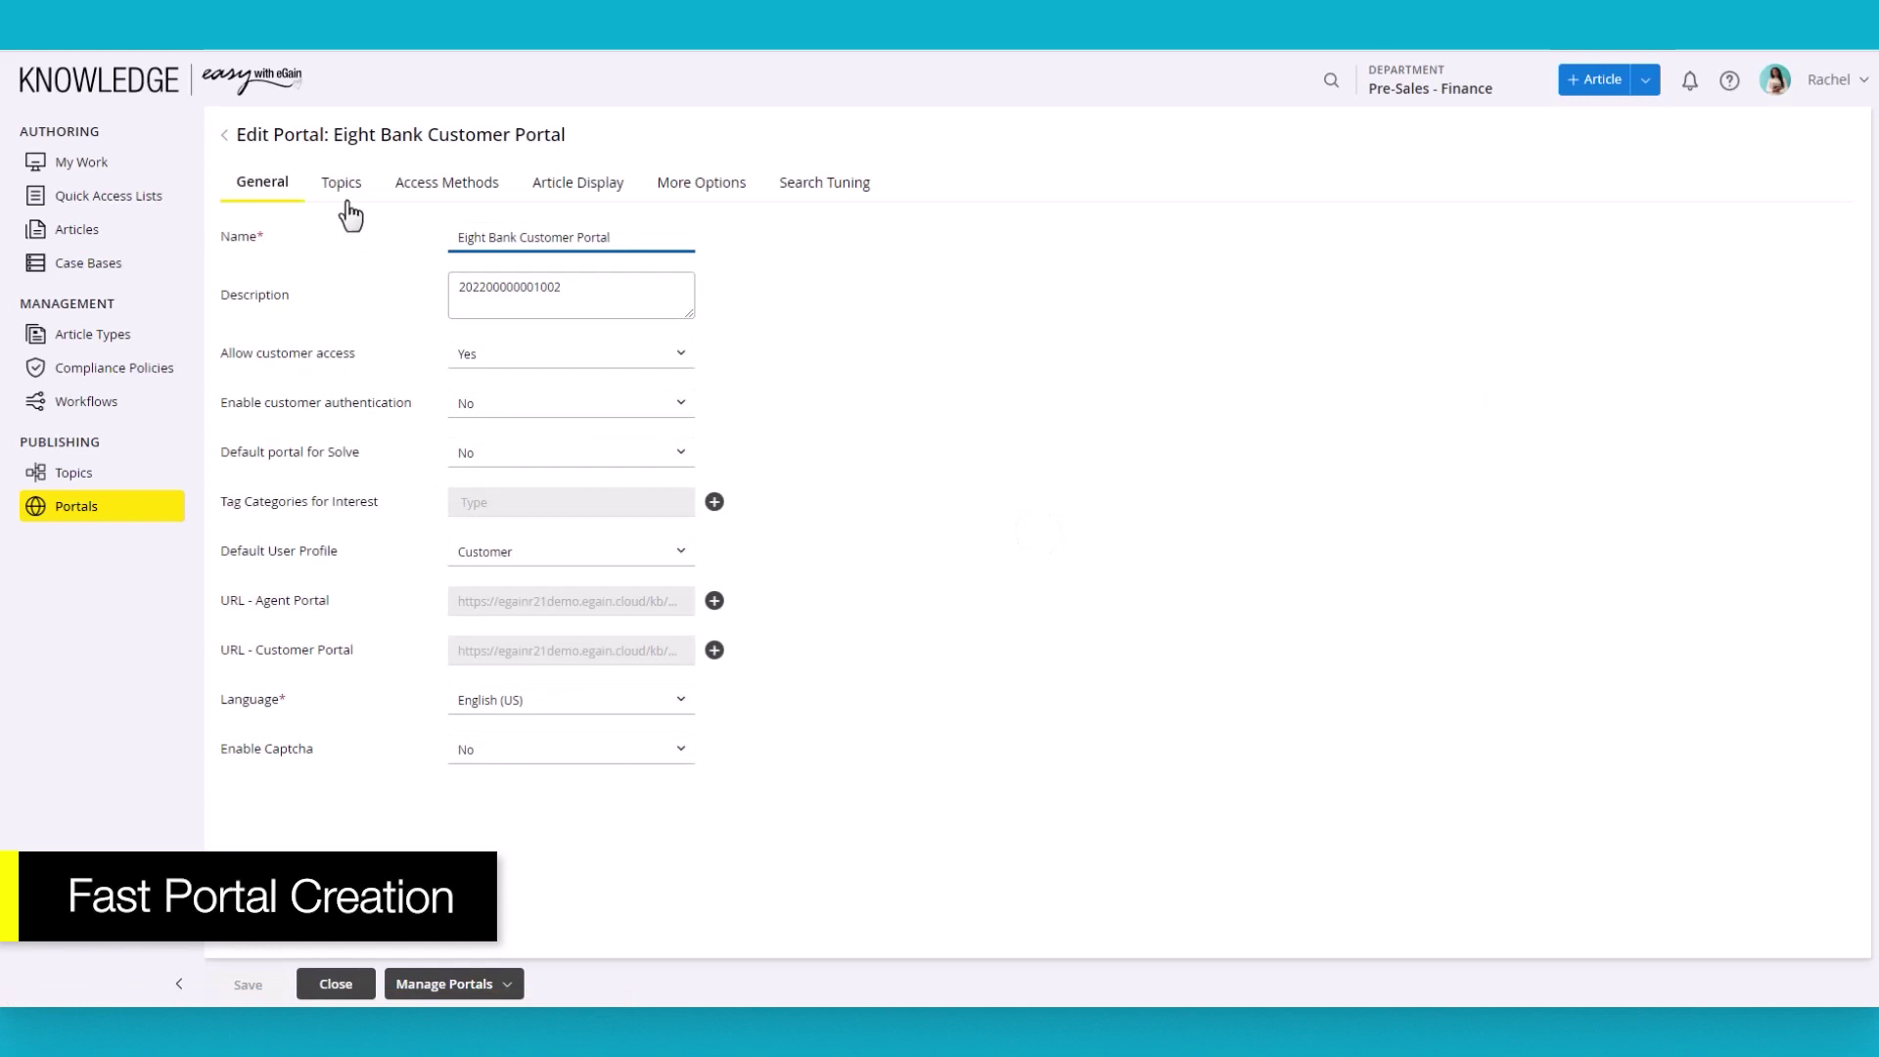
Step: Check the Eight Bank Customer Portal's Topics, General settings and portal URLs, then expand Topics From Folders
click(344, 186)
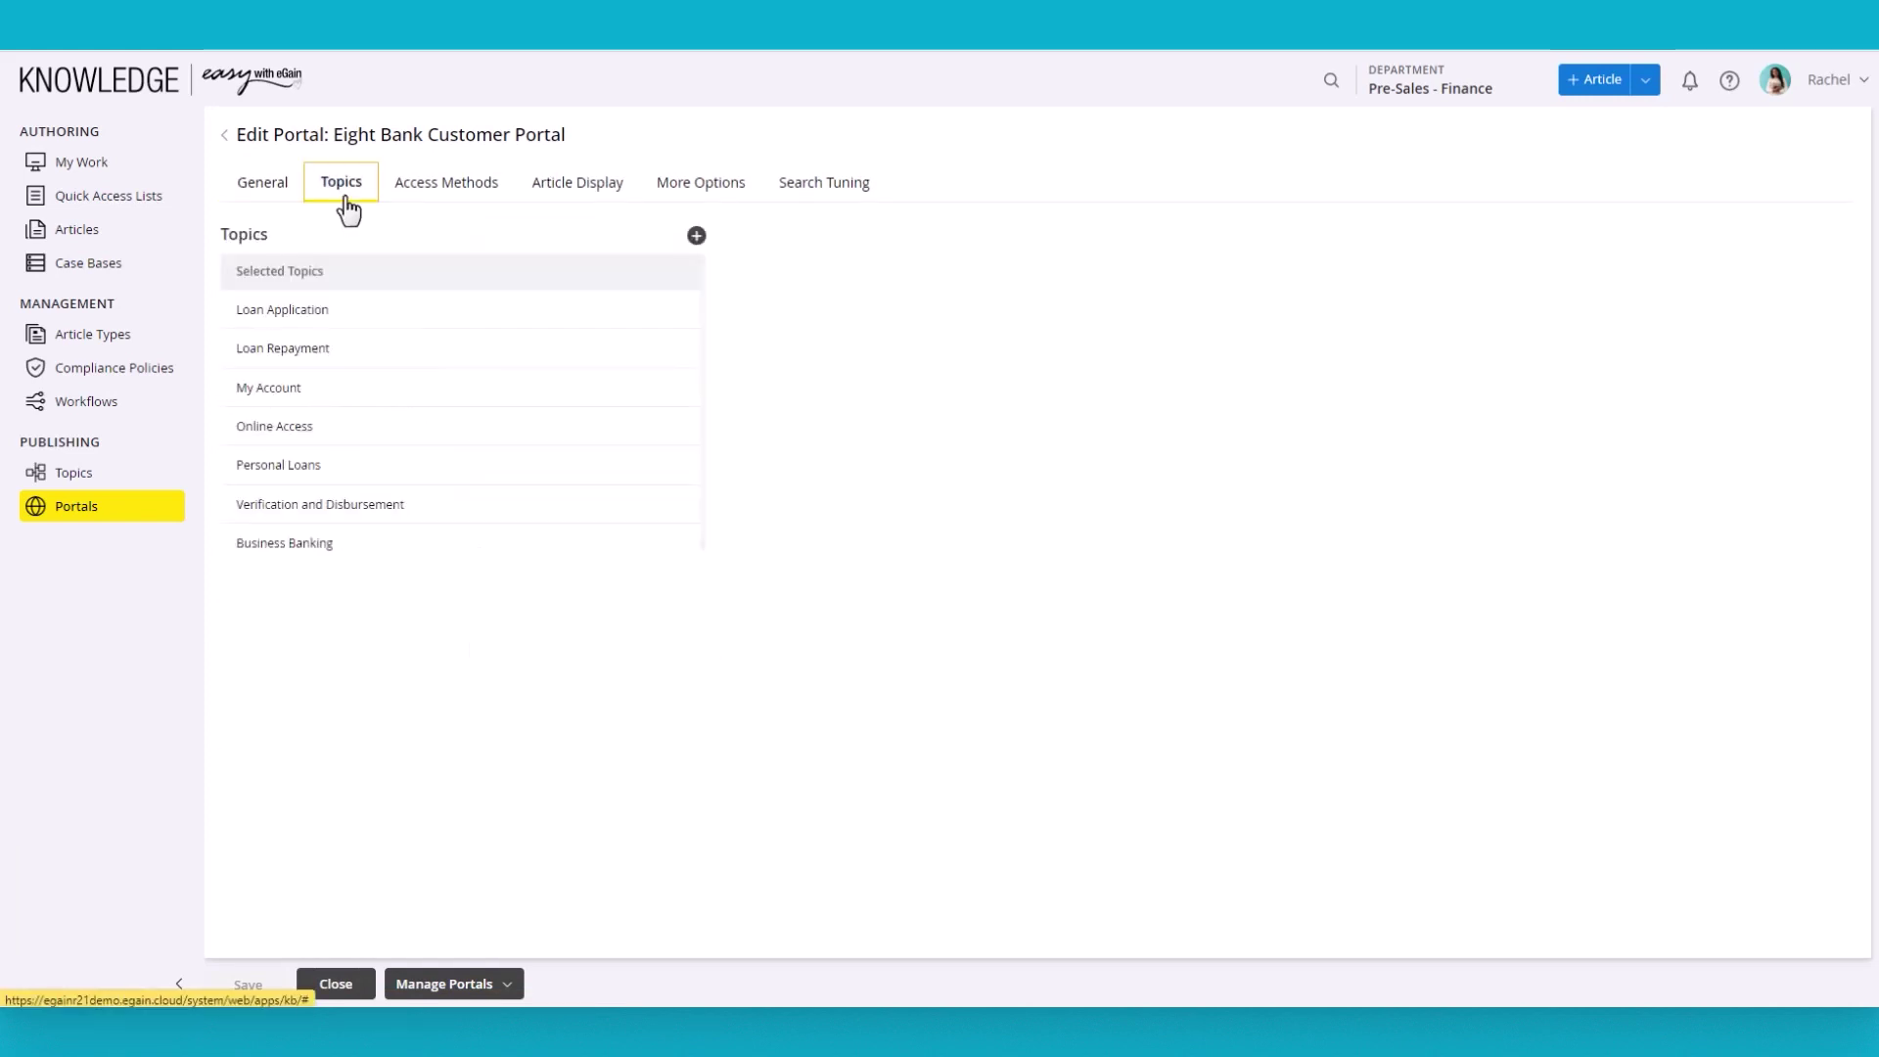
click(283, 200)
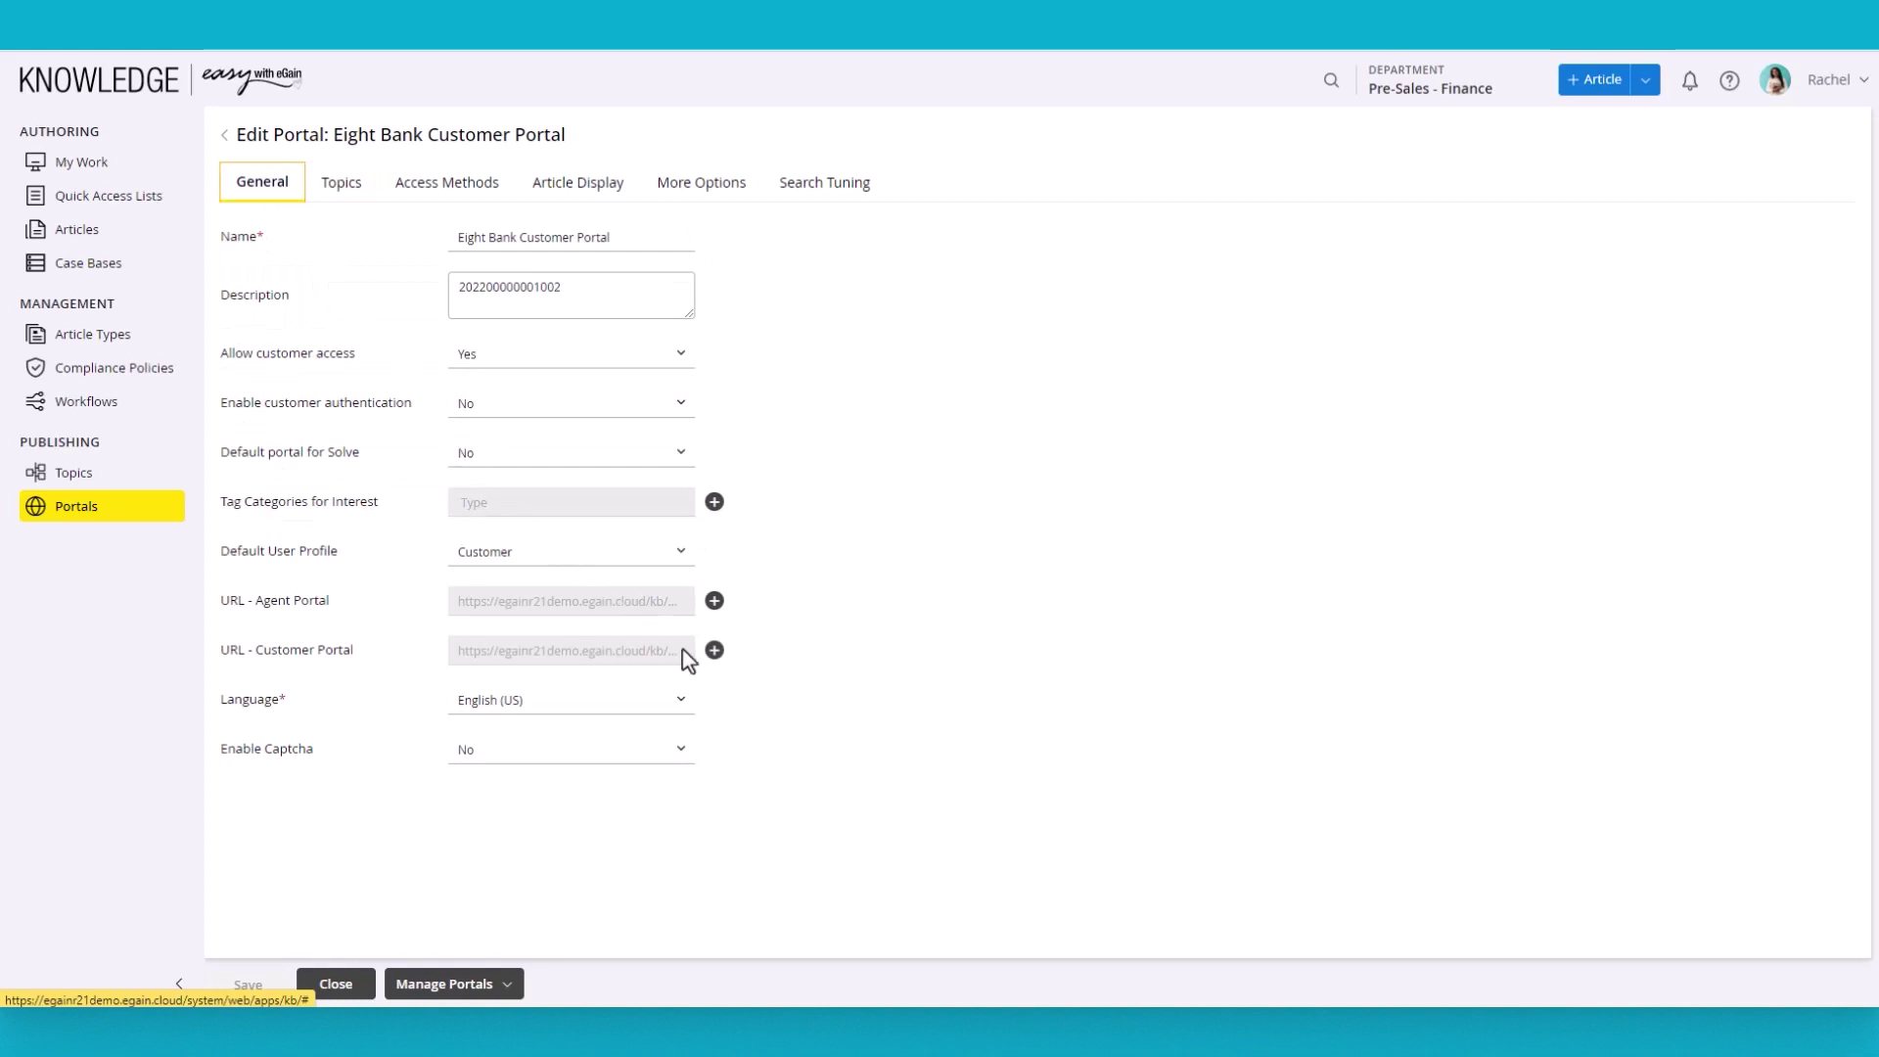
click(714, 651)
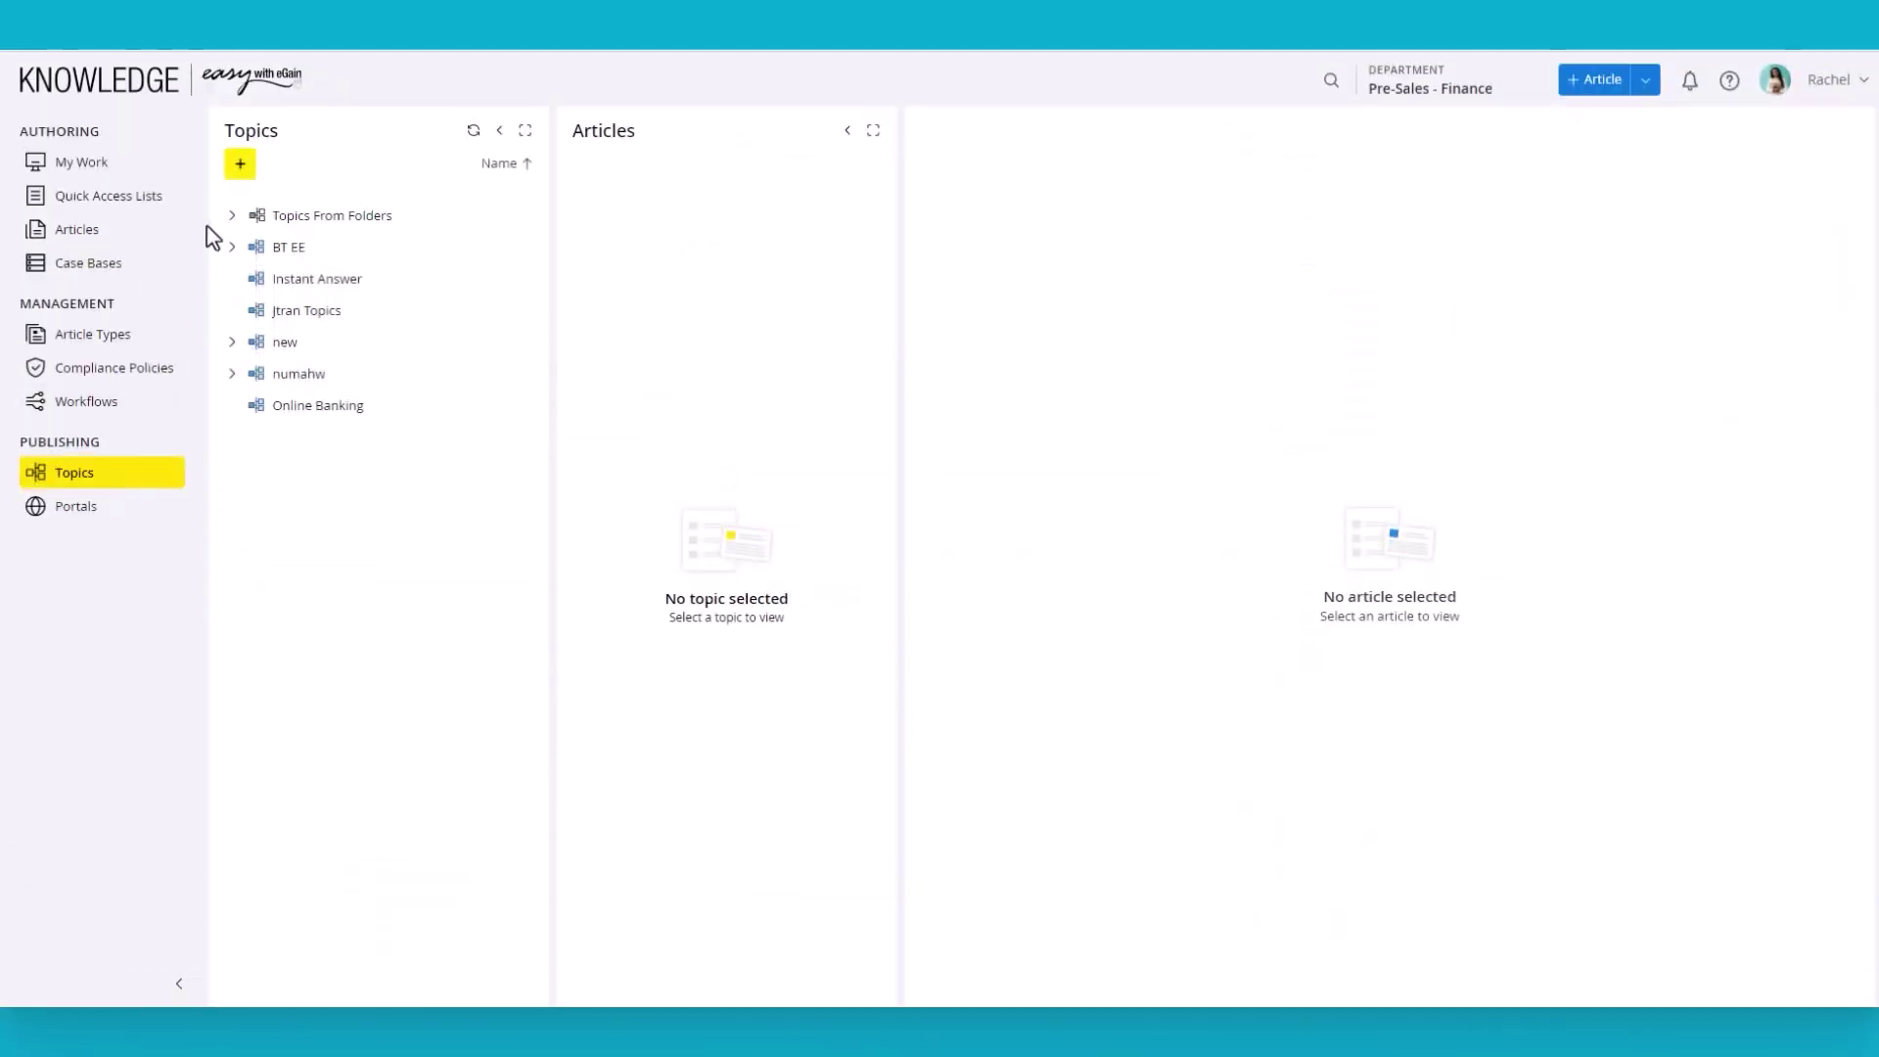
click(234, 215)
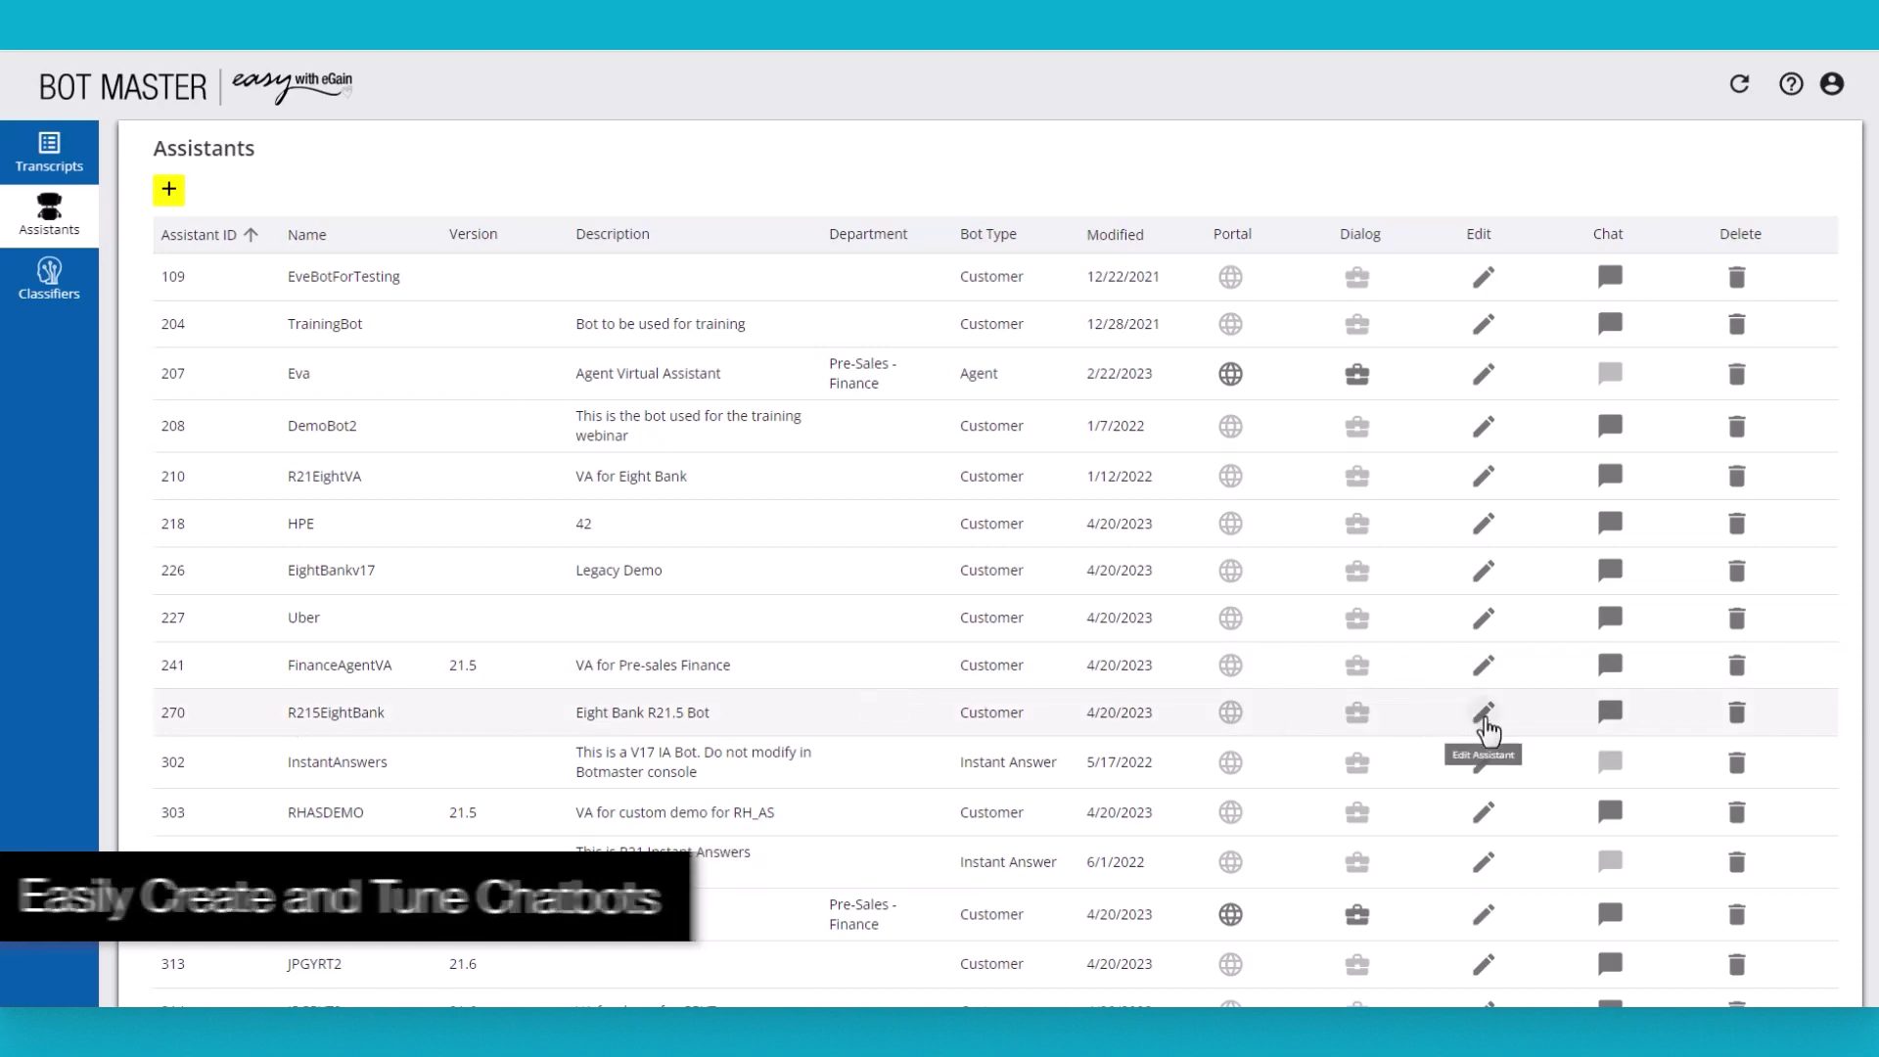
Step: Open the R215EightBank assistant's settings in Bot Master
click(1485, 716)
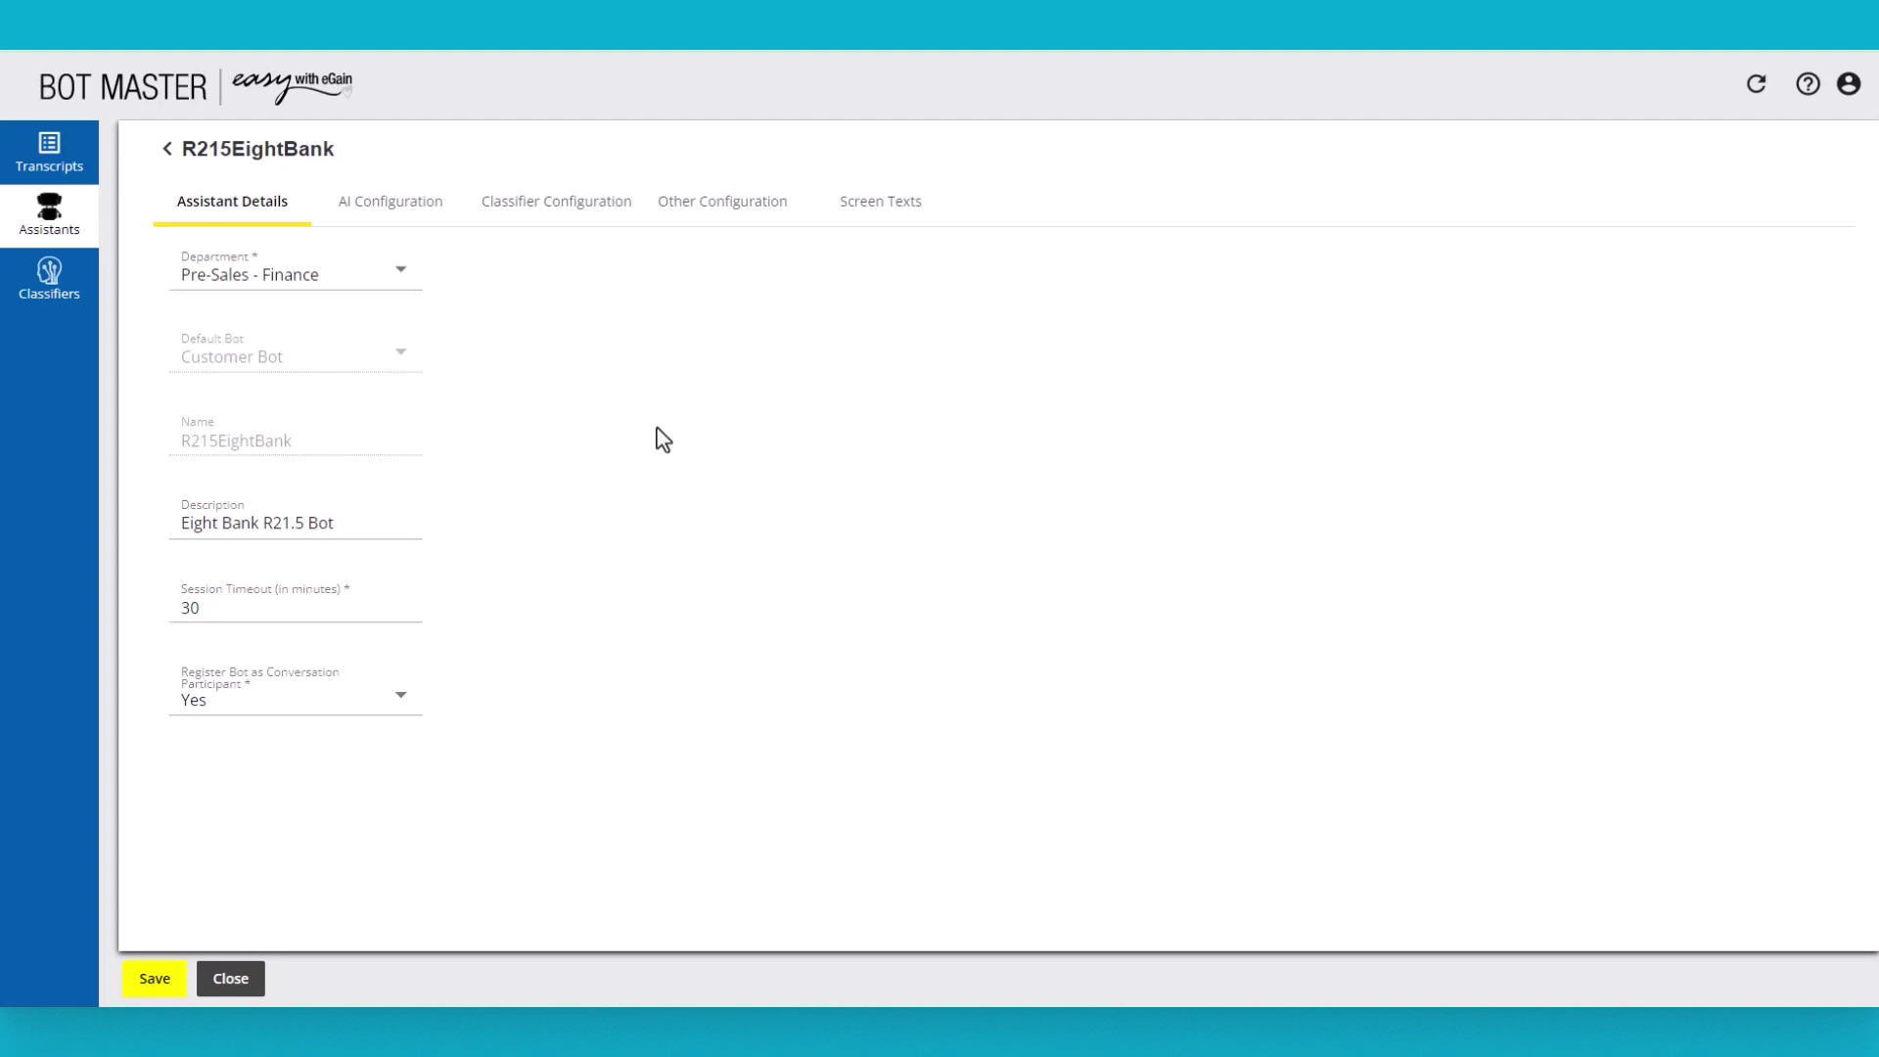
click(414, 225)
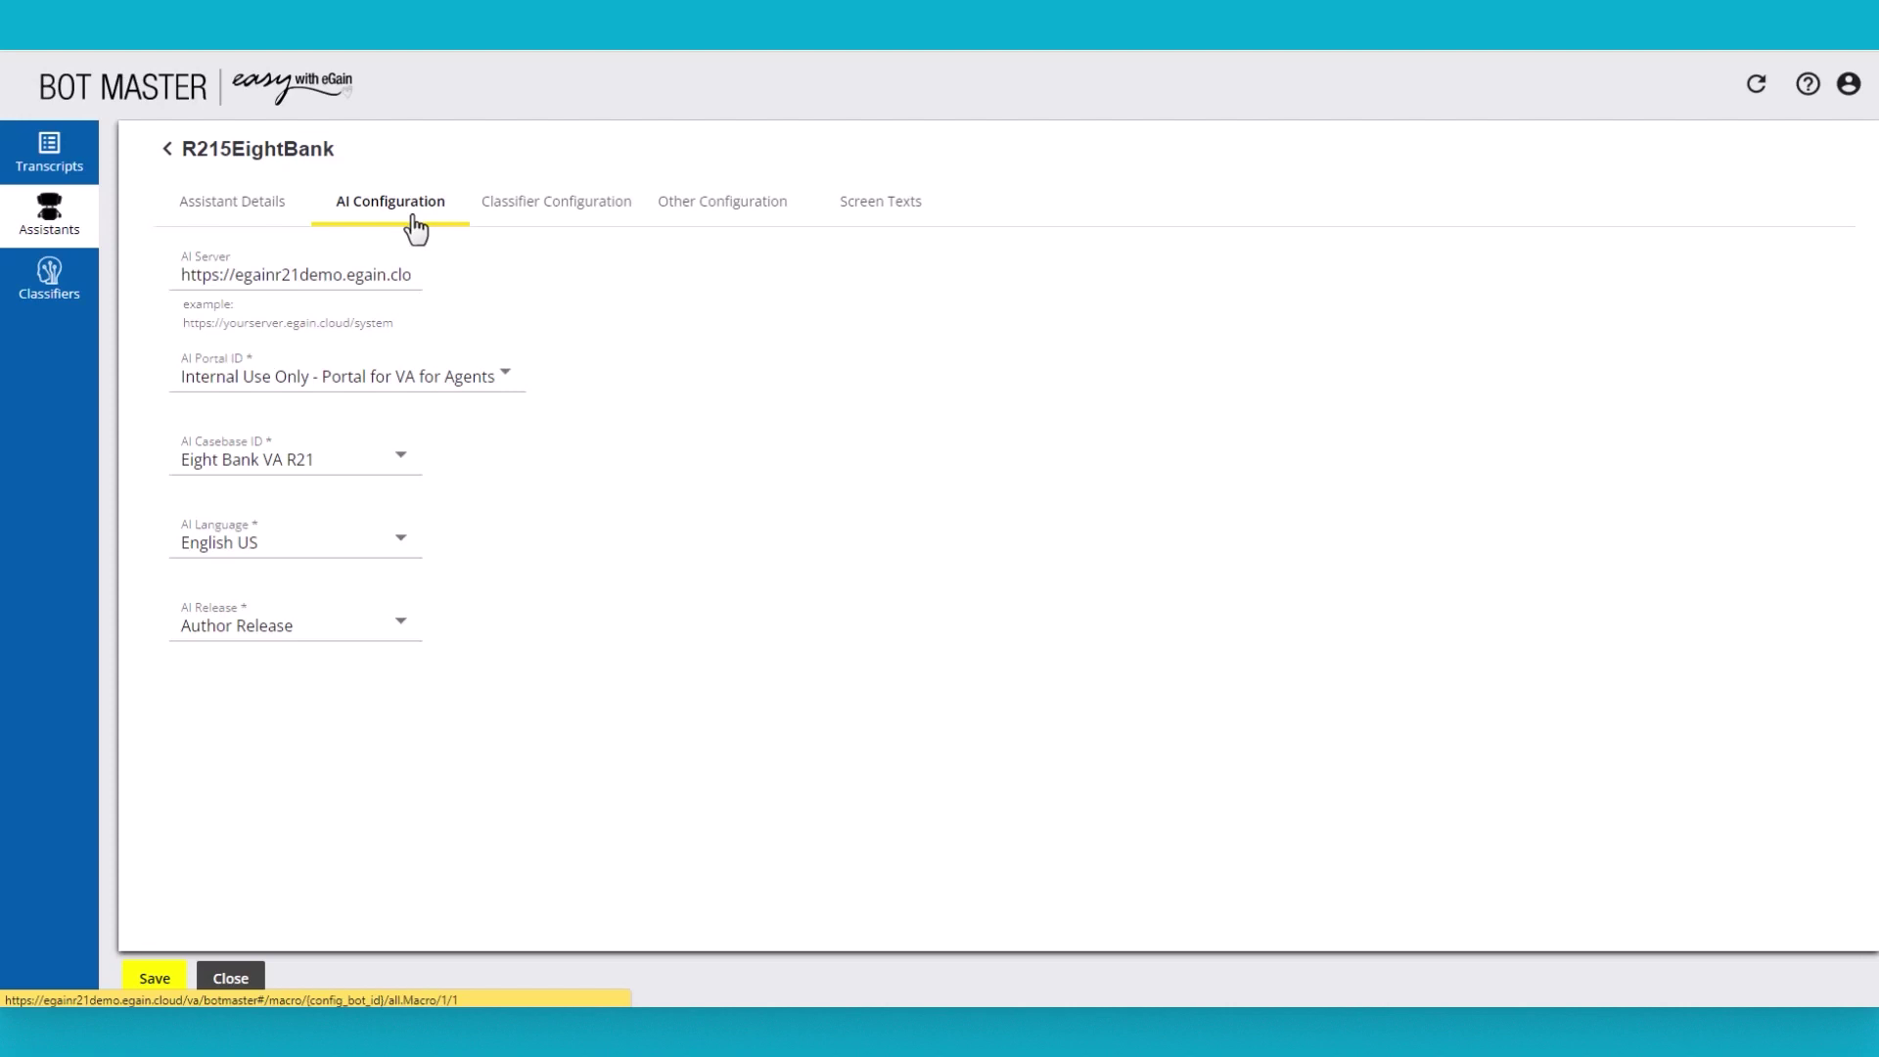
click(561, 231)
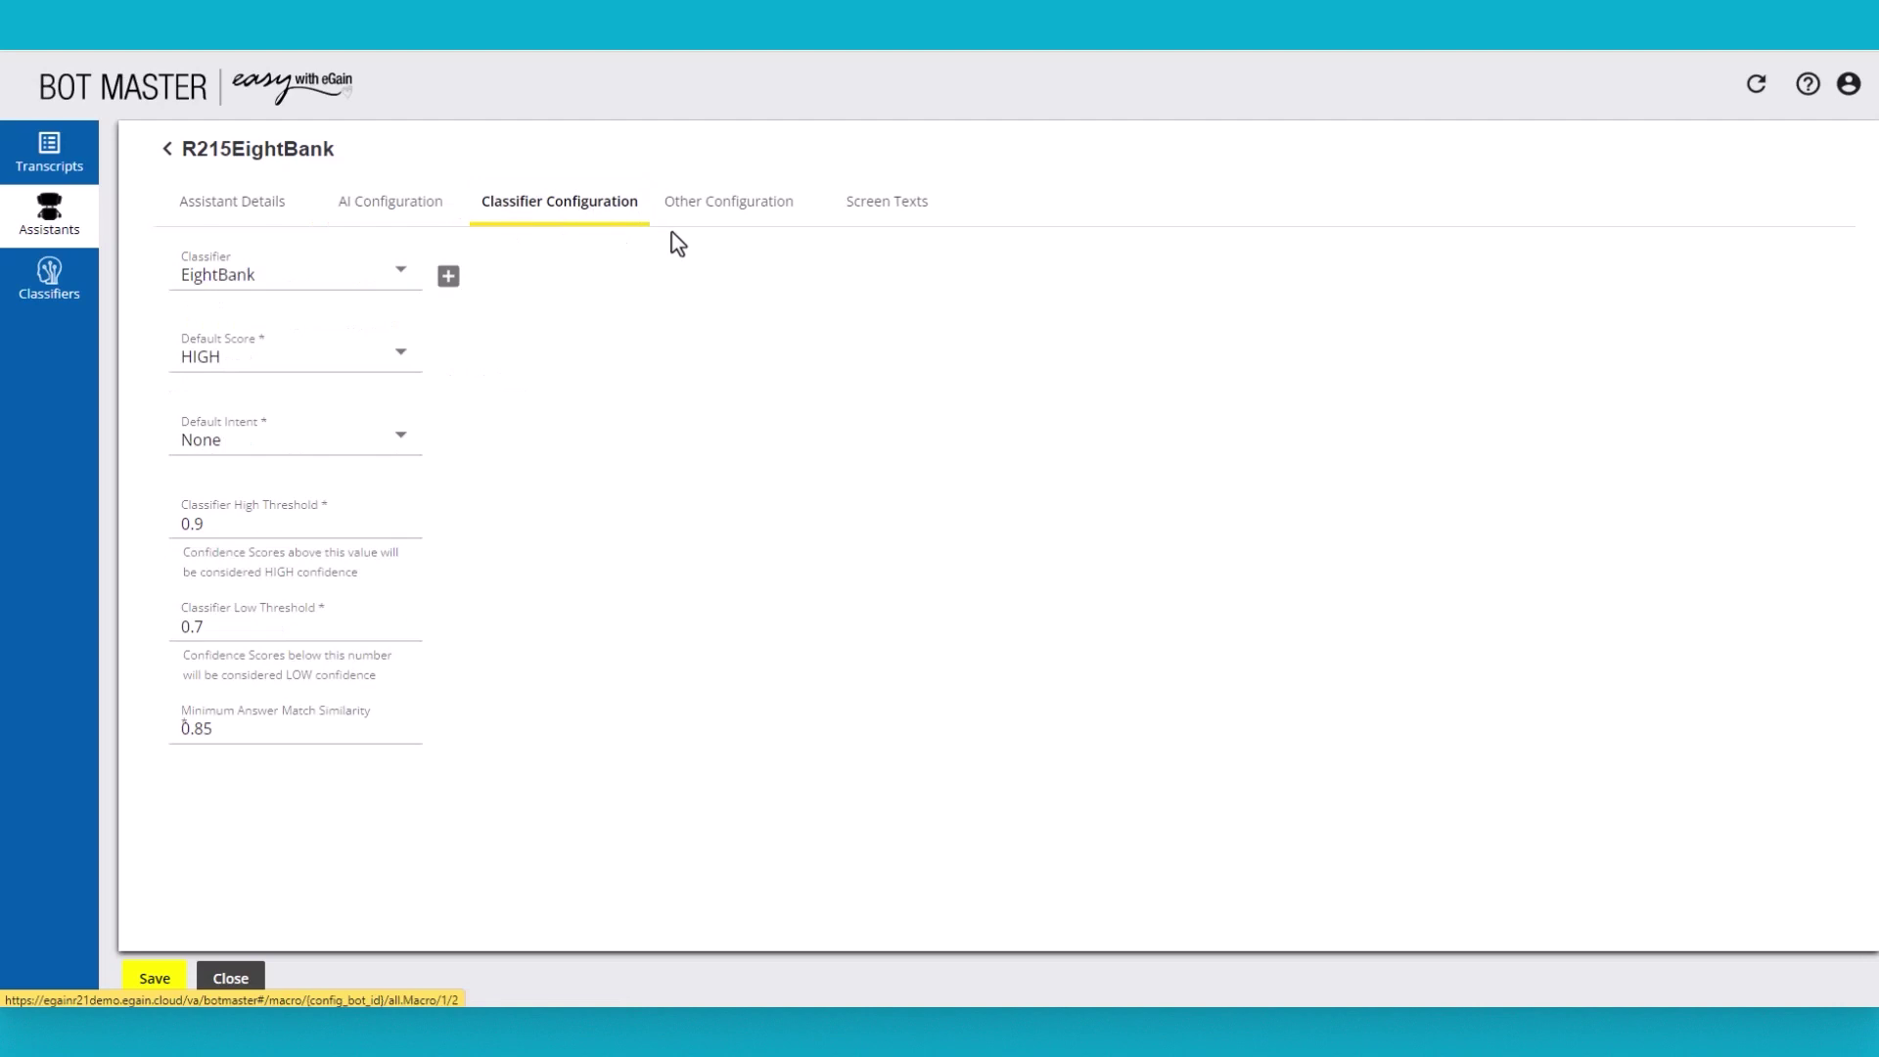
click(739, 233)
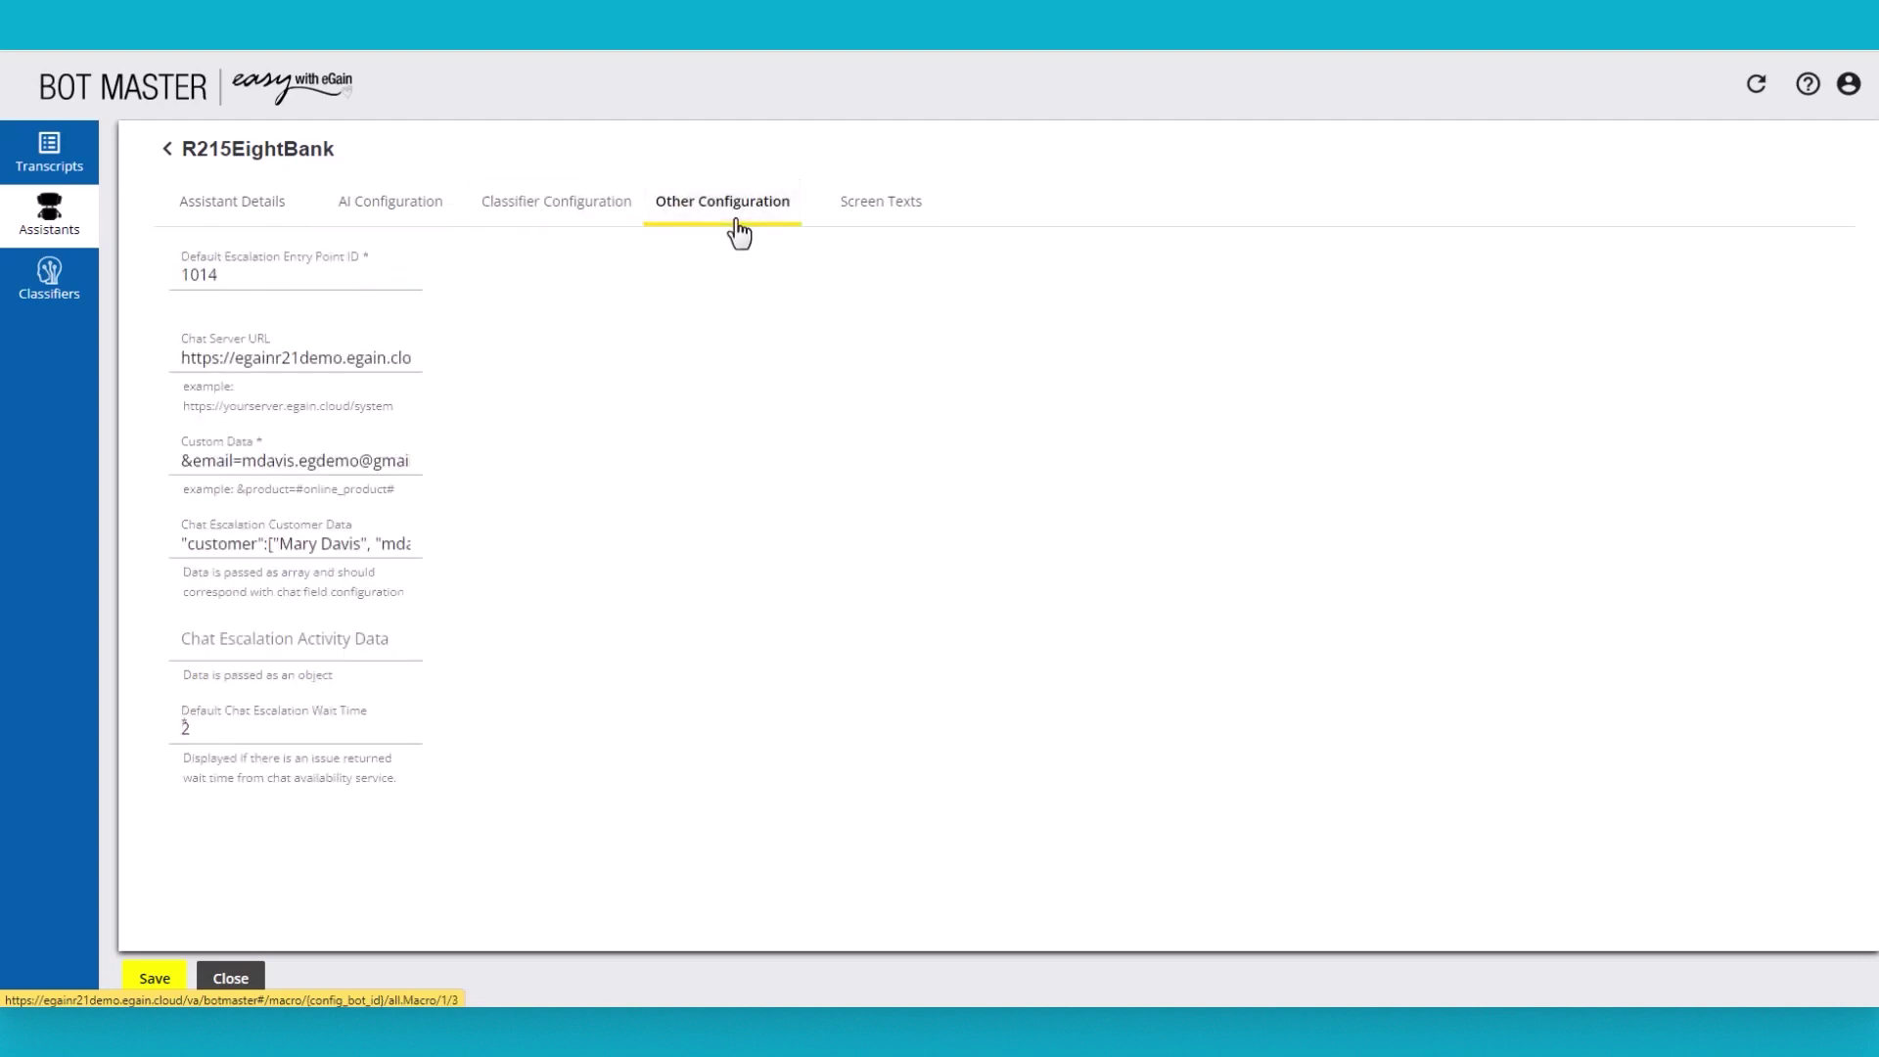
click(874, 223)
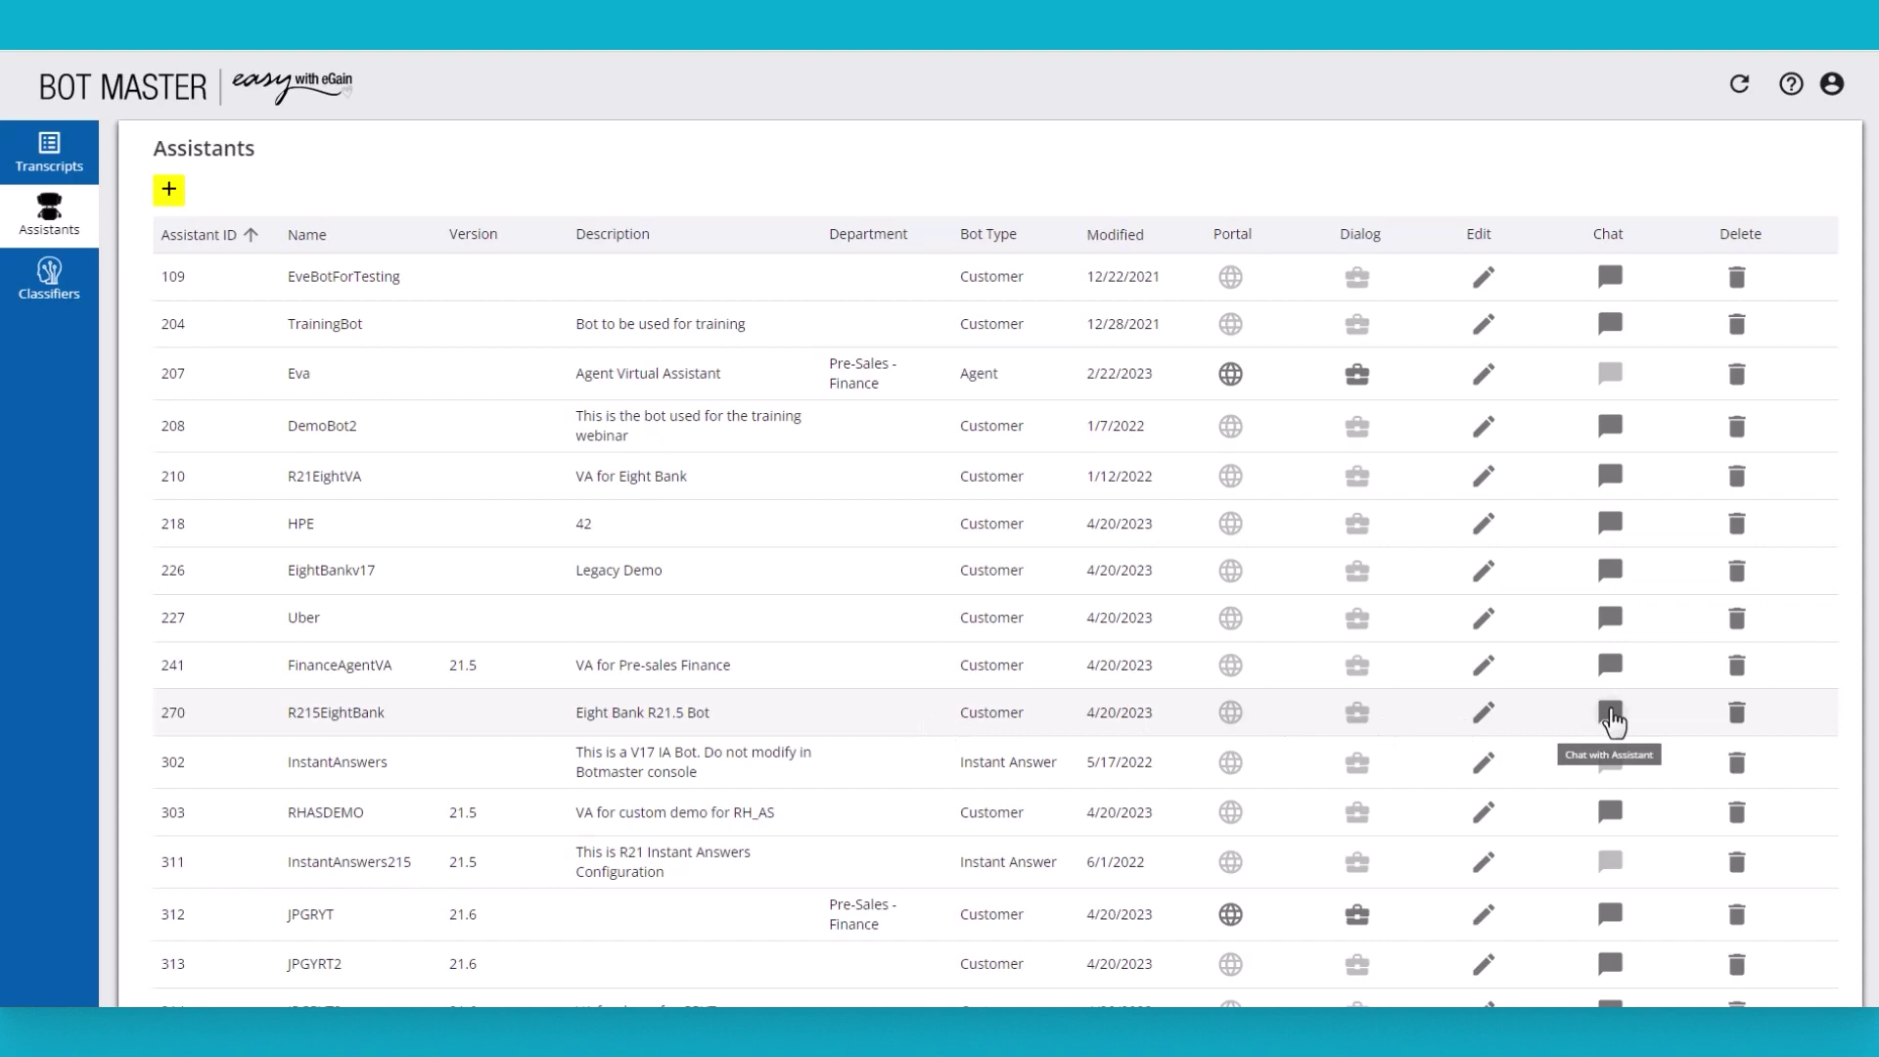
click(1610, 712)
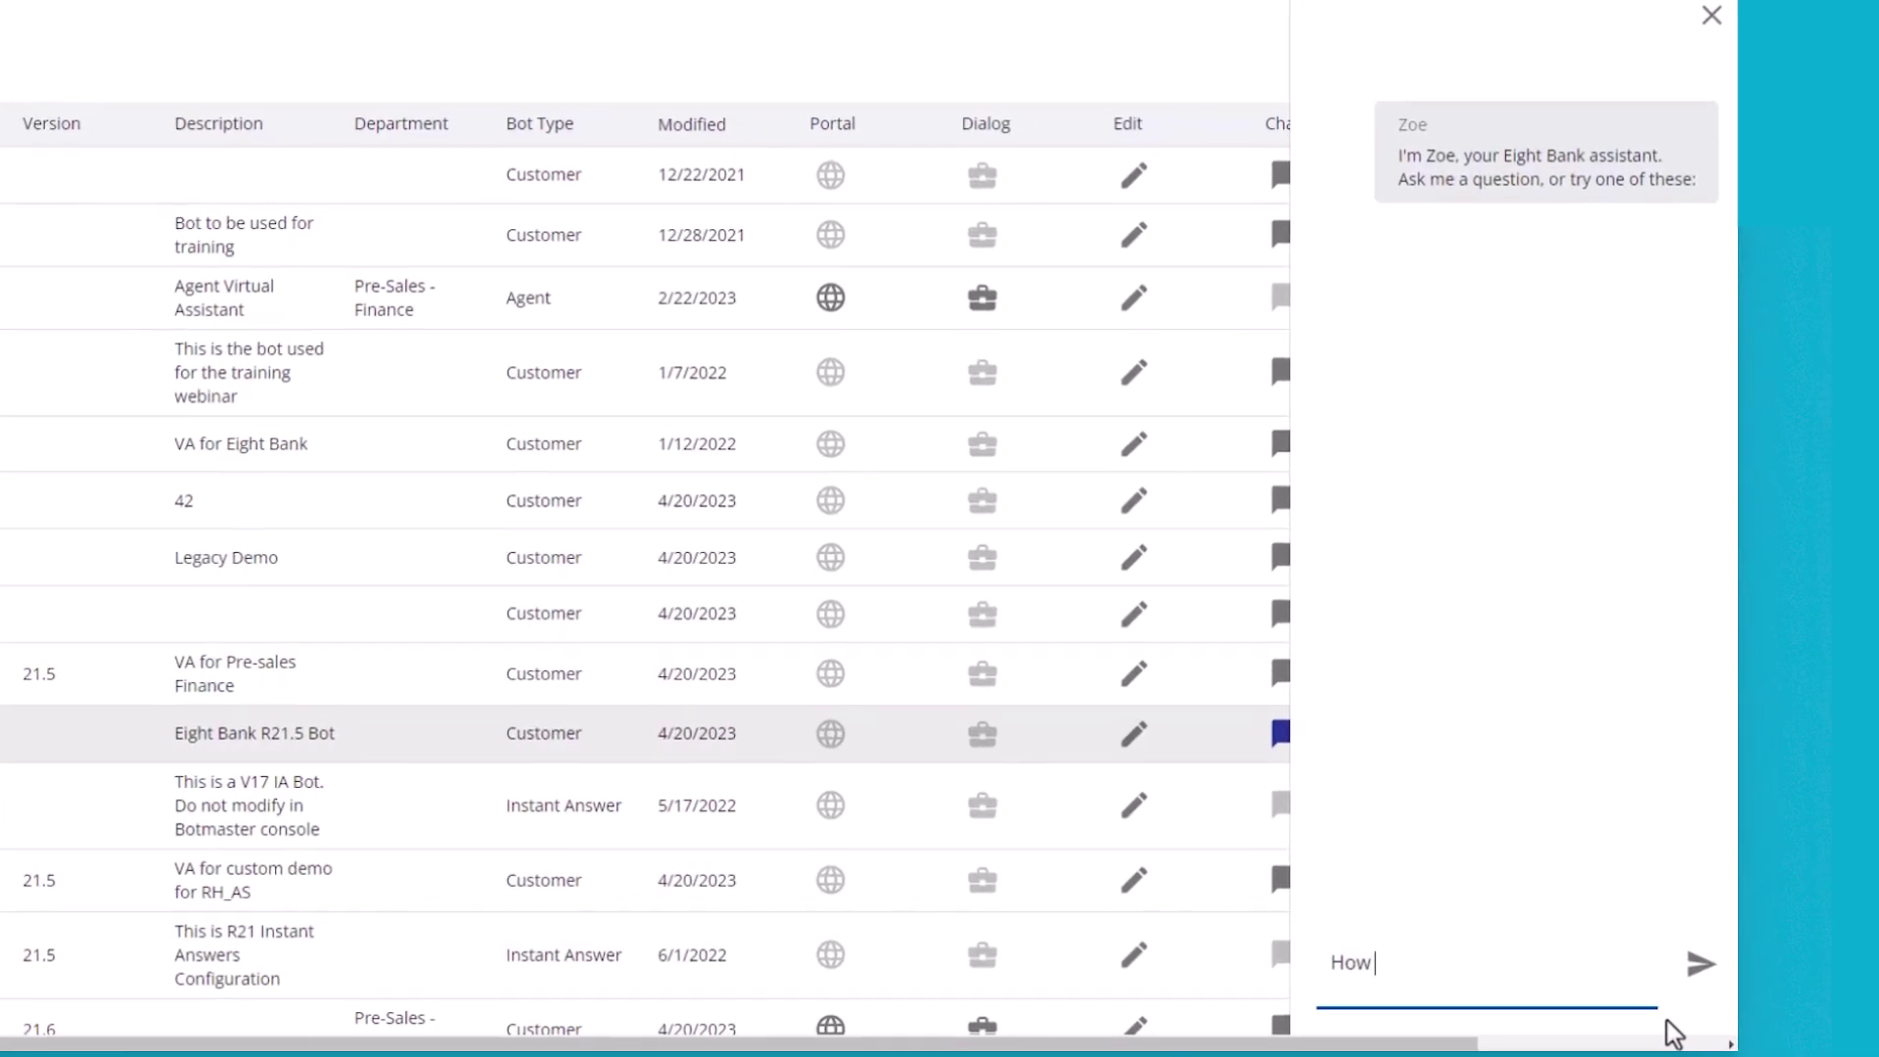
Step: Ask the Eight Bank bot 'How do I make a payment online?', close the chat, and view Transcripts
text(do I make a paym)
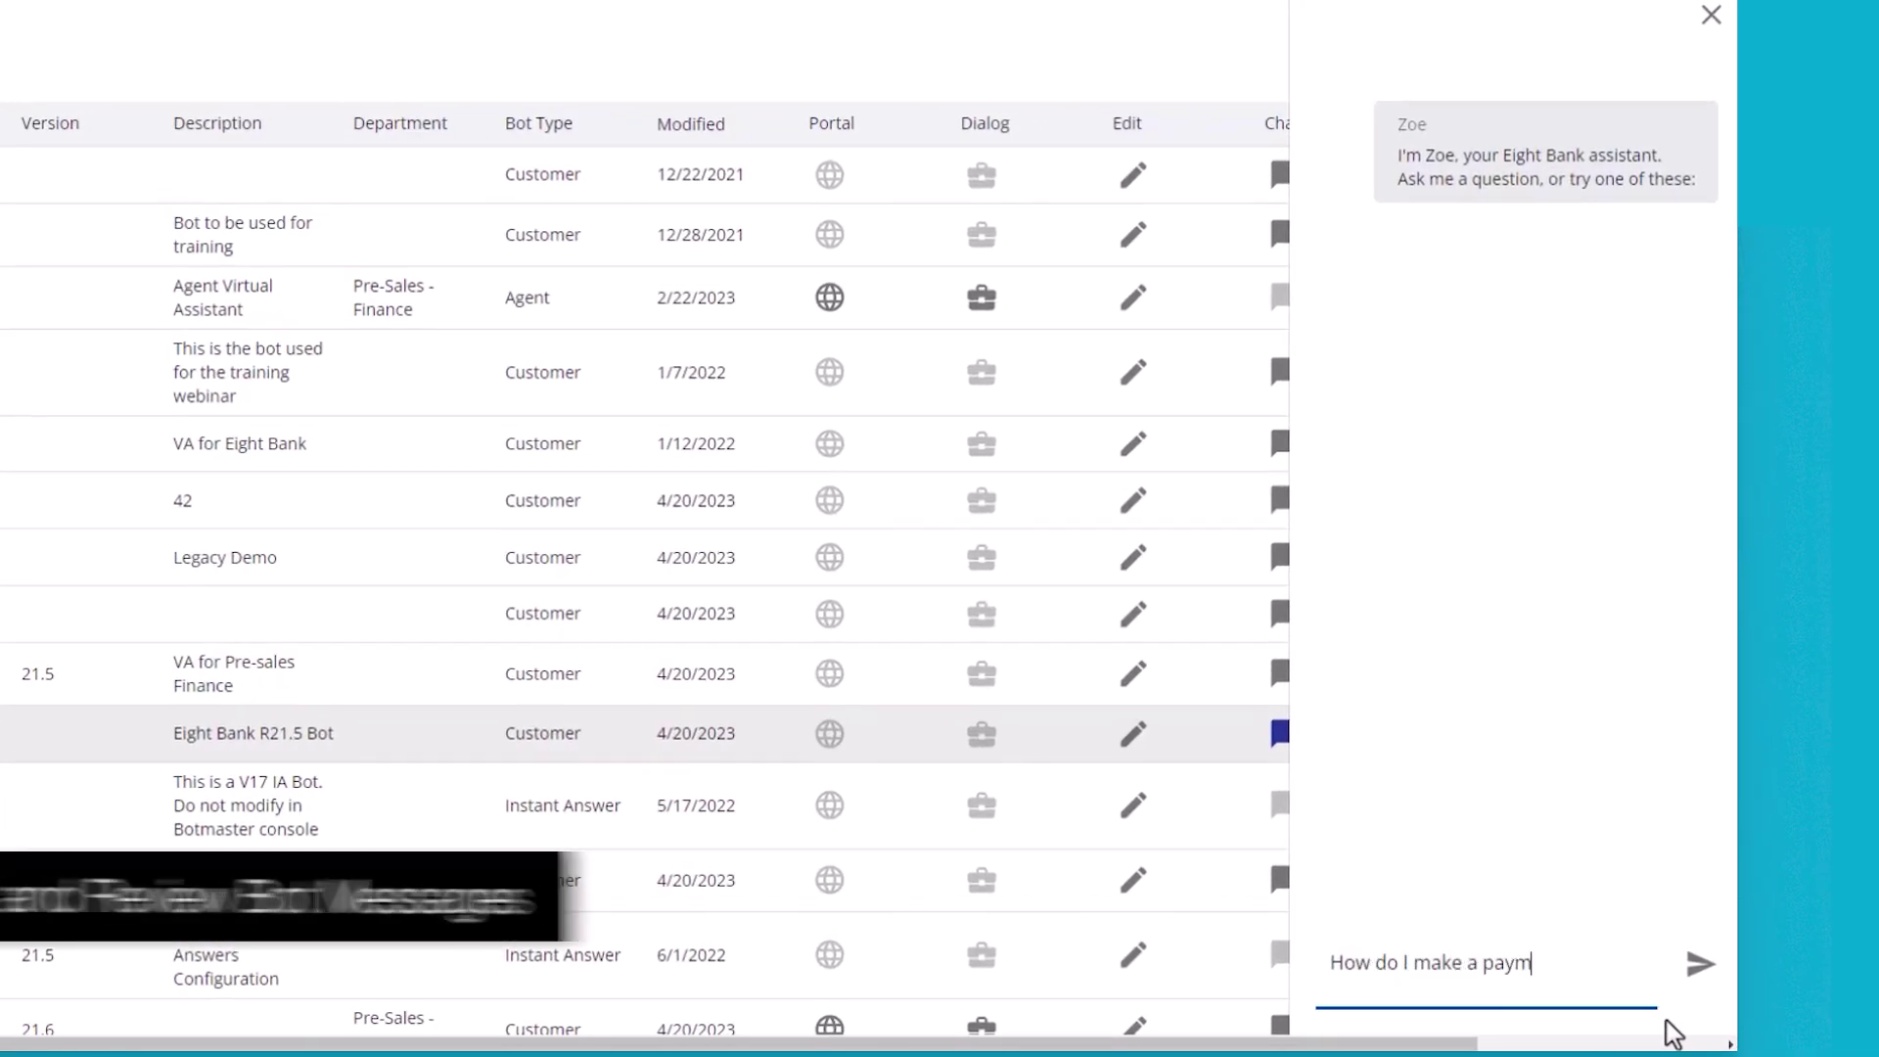
text(ent online?)
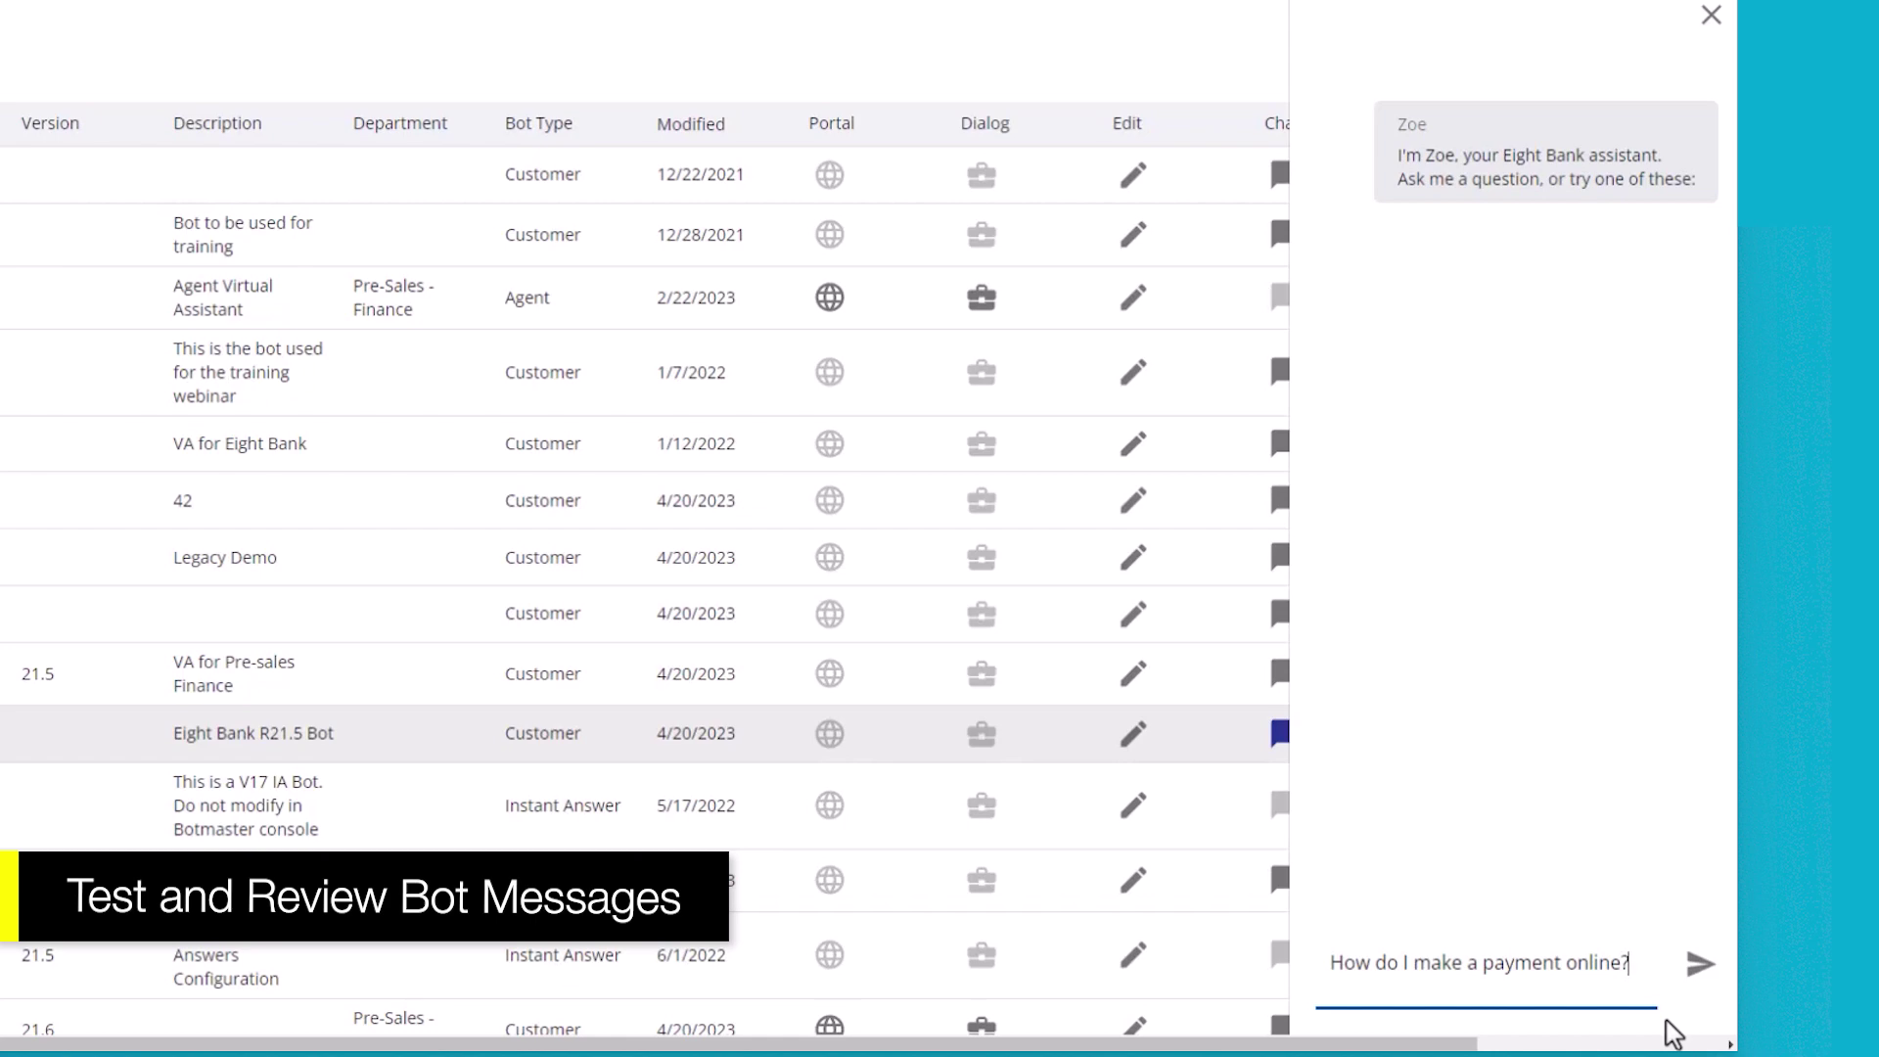
click(1717, 983)
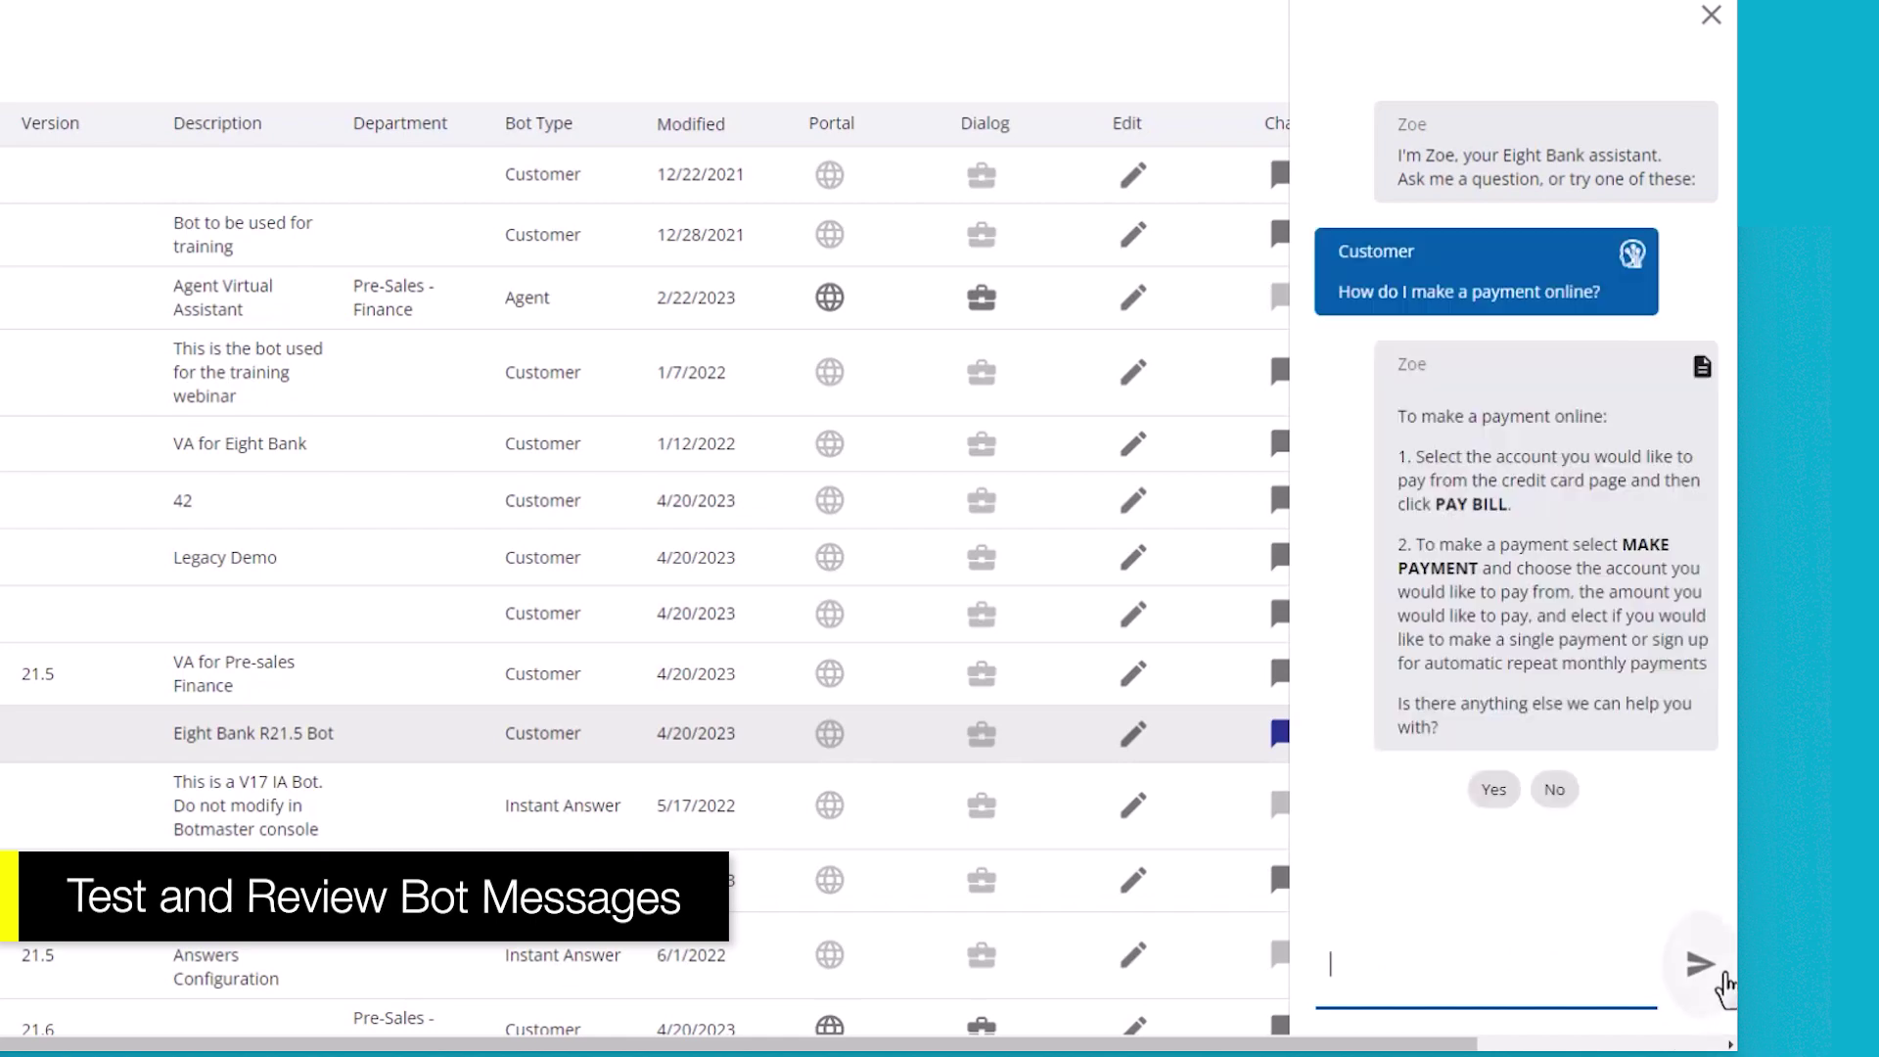
mouse_move(1645, 264)
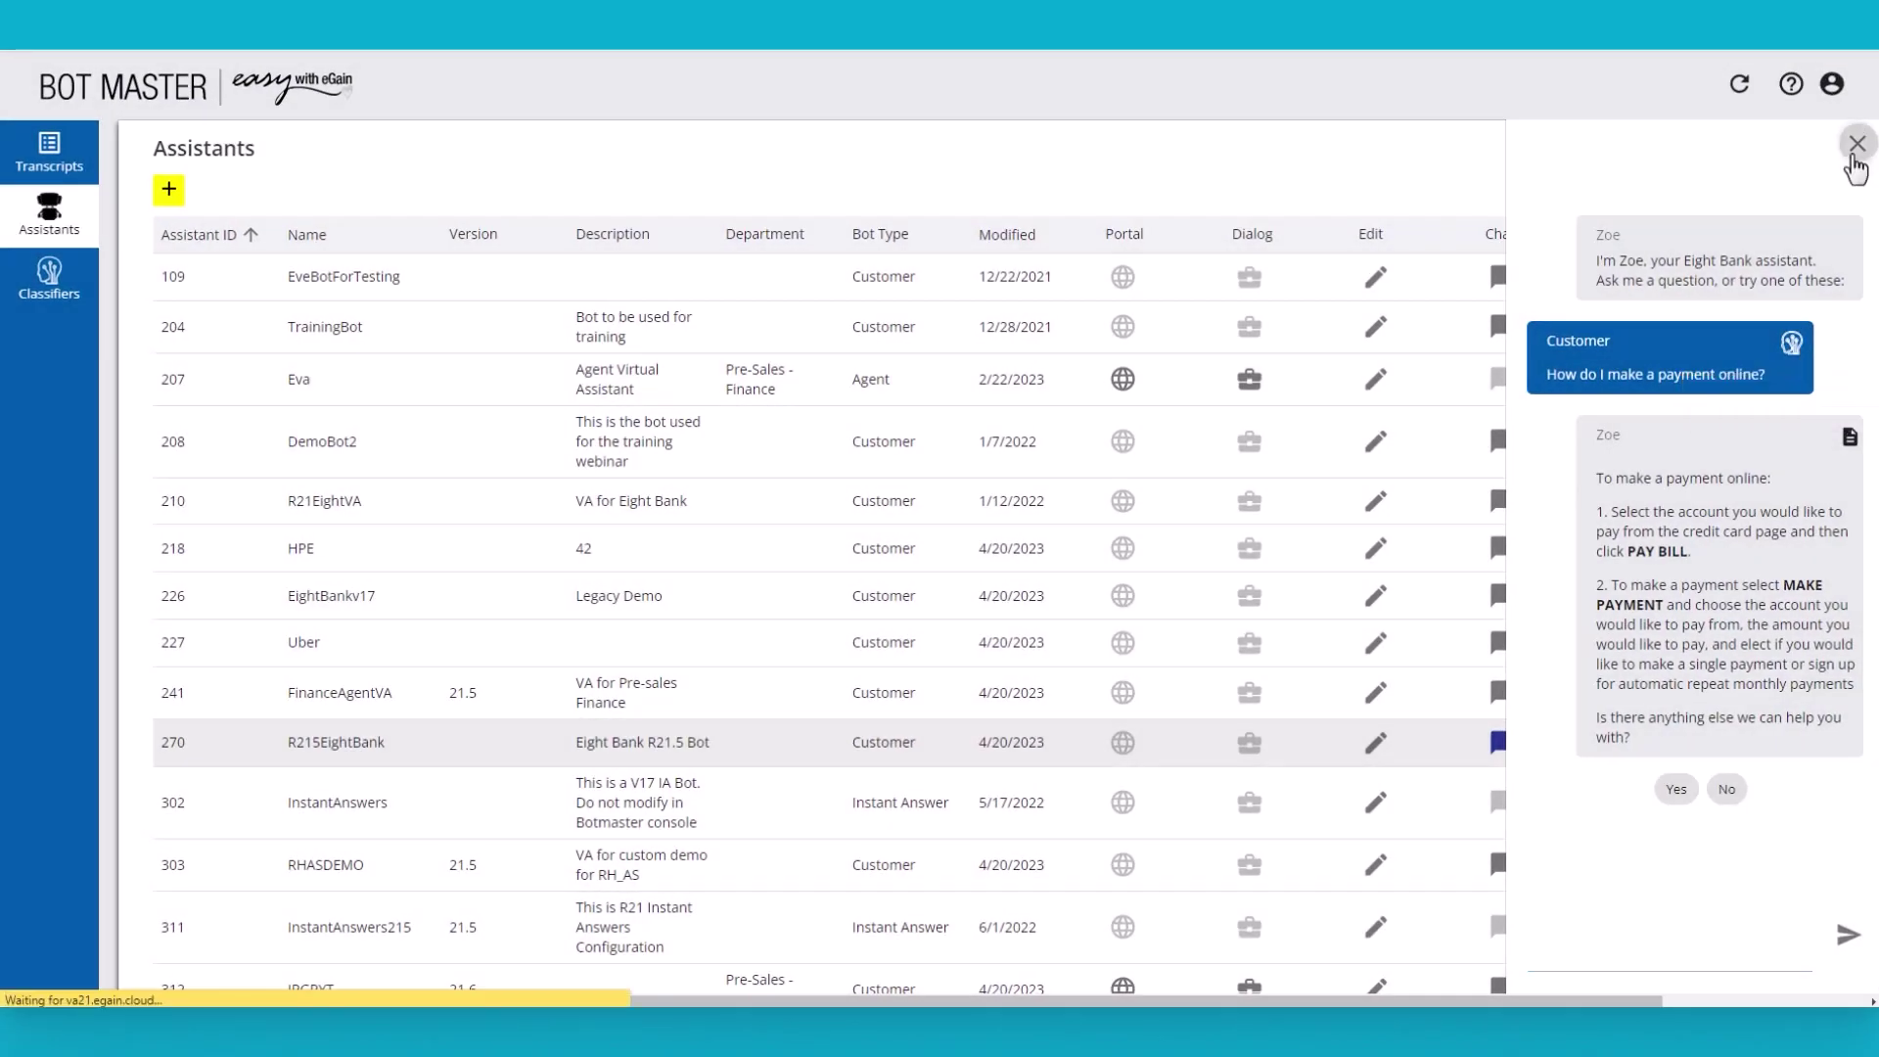
click(1711, 15)
click(51, 159)
Step: View the ACCOUNT_CHARGES transcript, then the MOBILE_DEPOSIT conversation, for R215EightBank
click(366, 769)
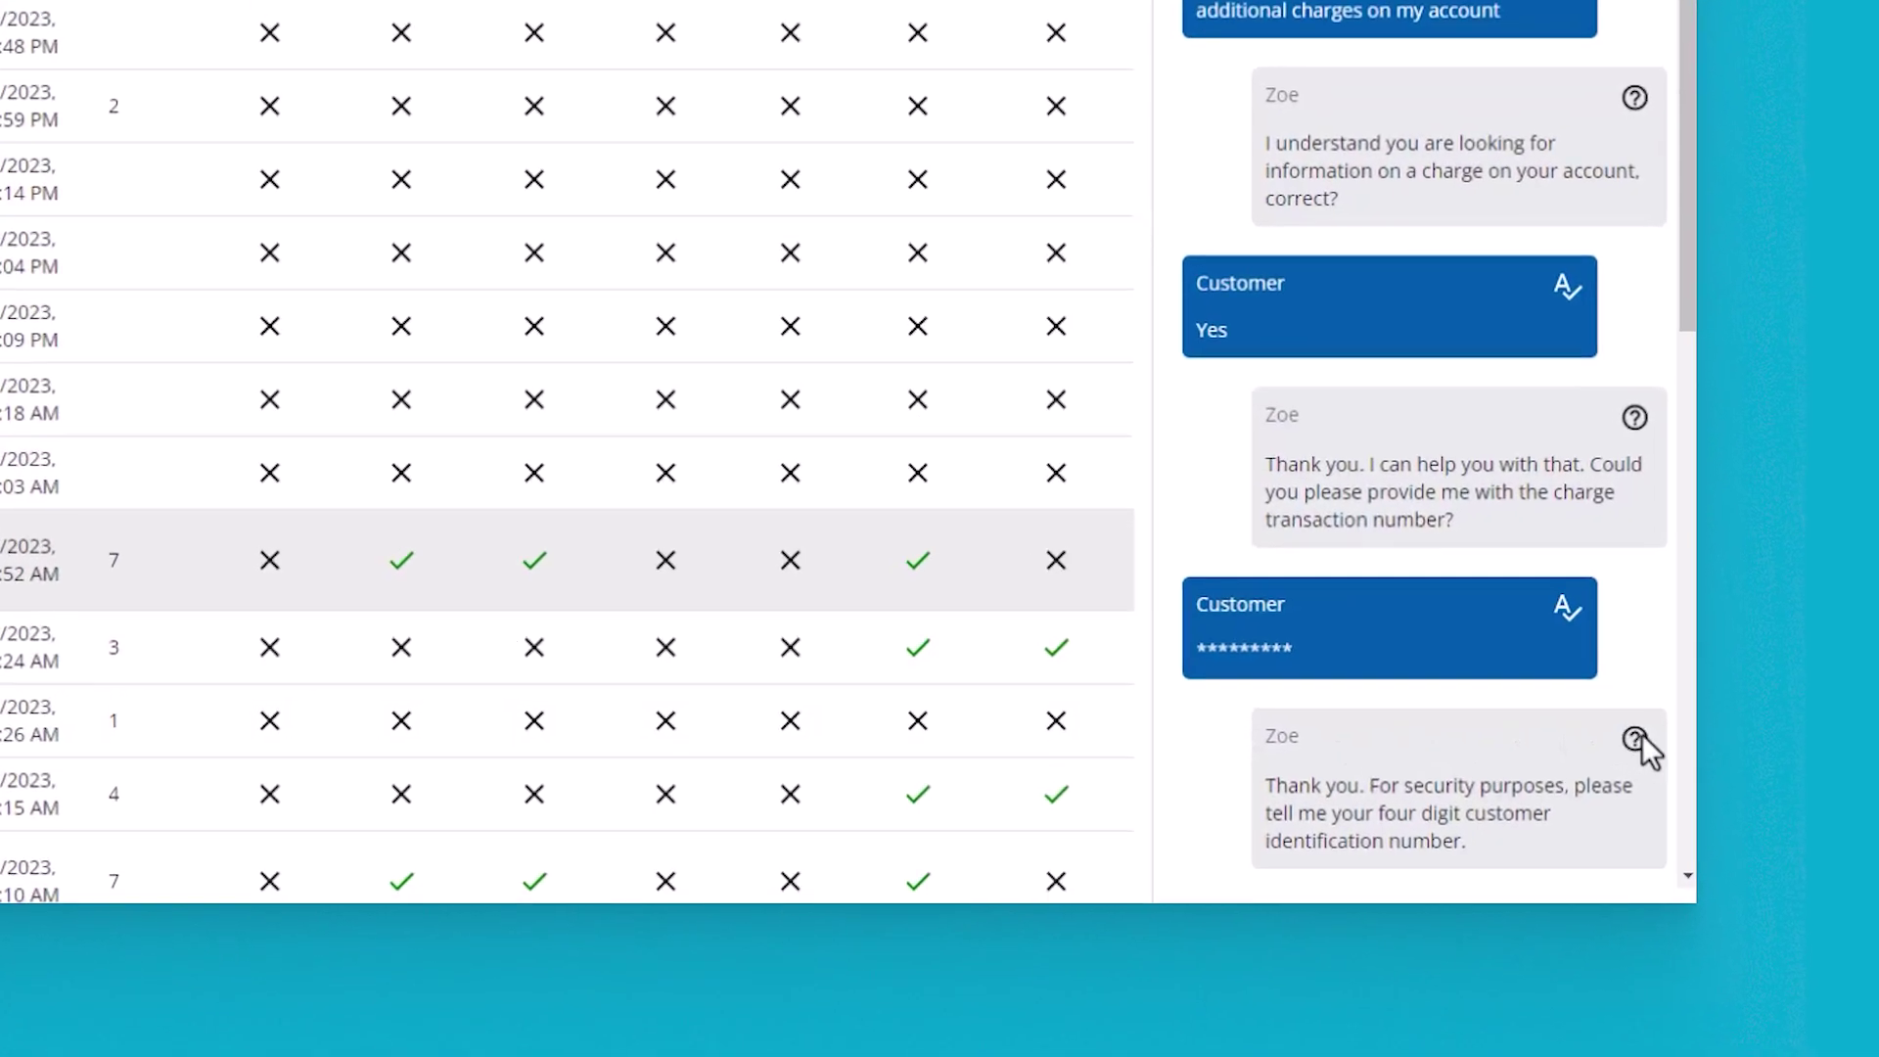
mouse_move(1639, 741)
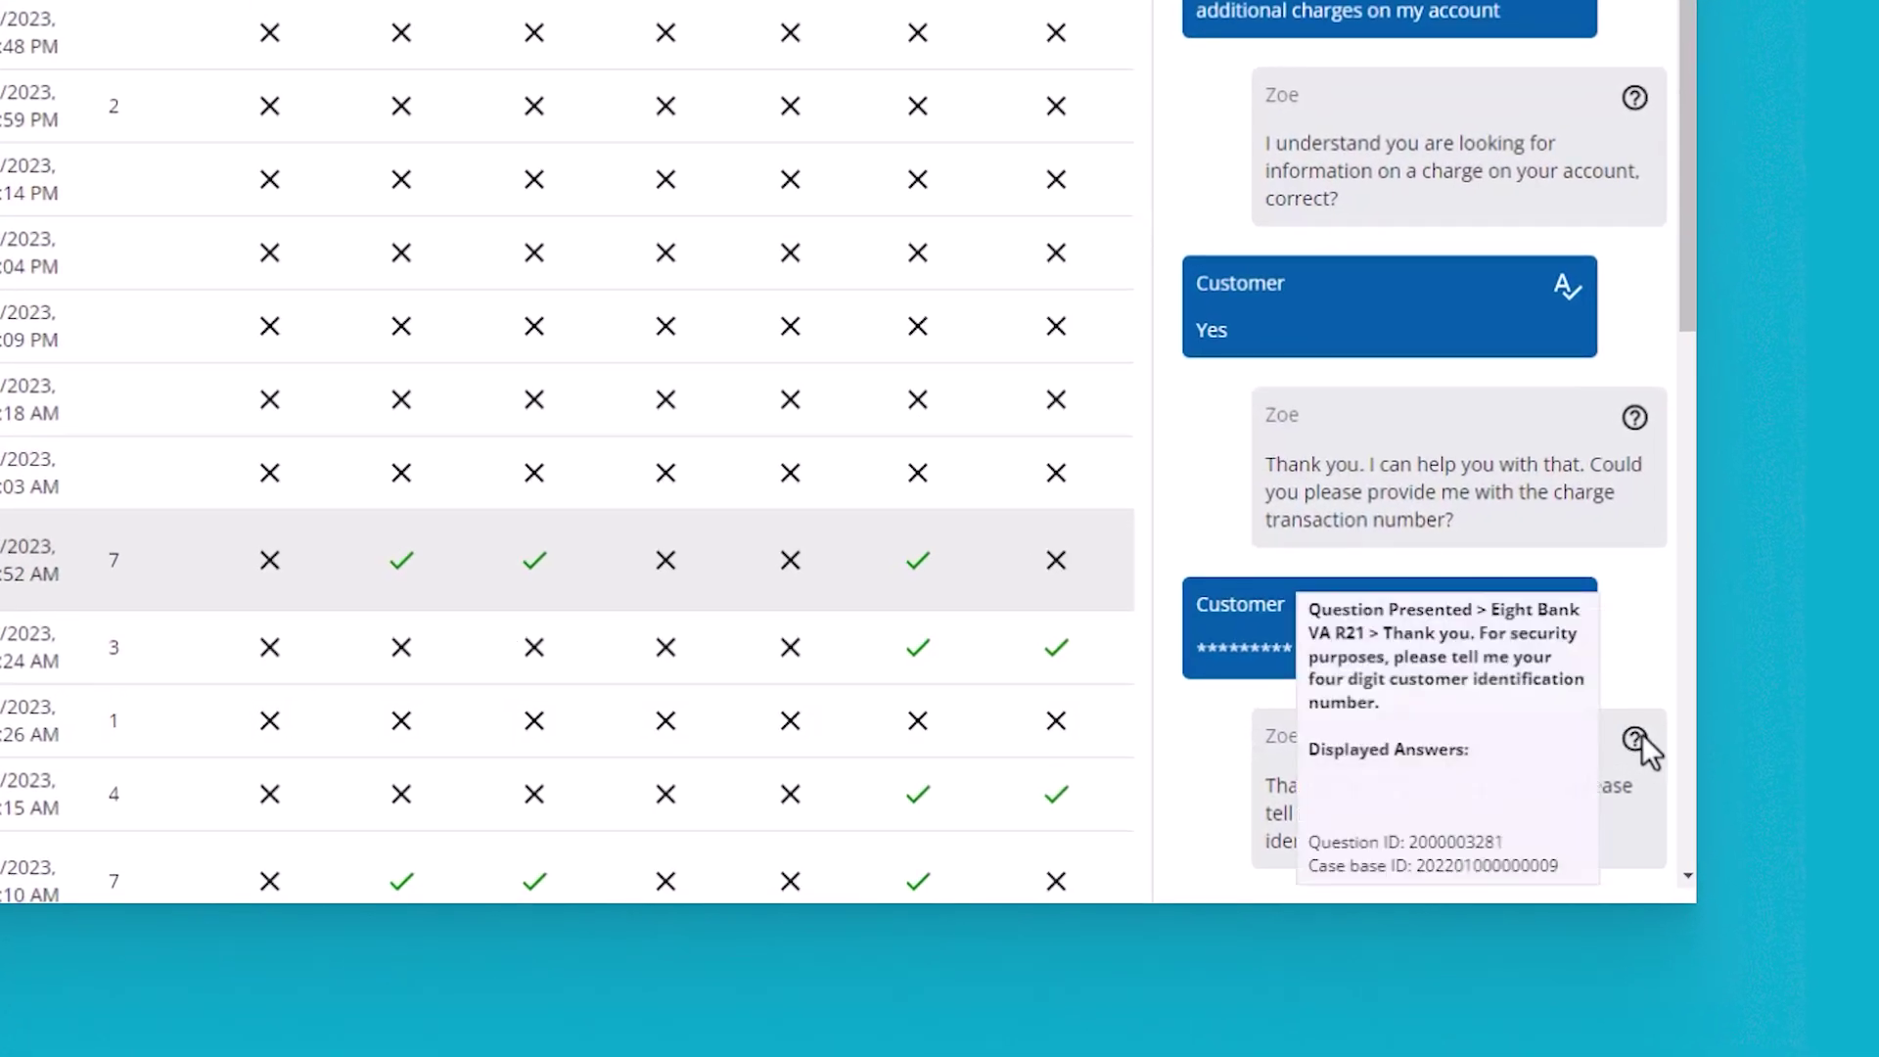
mouse_move(1646, 433)
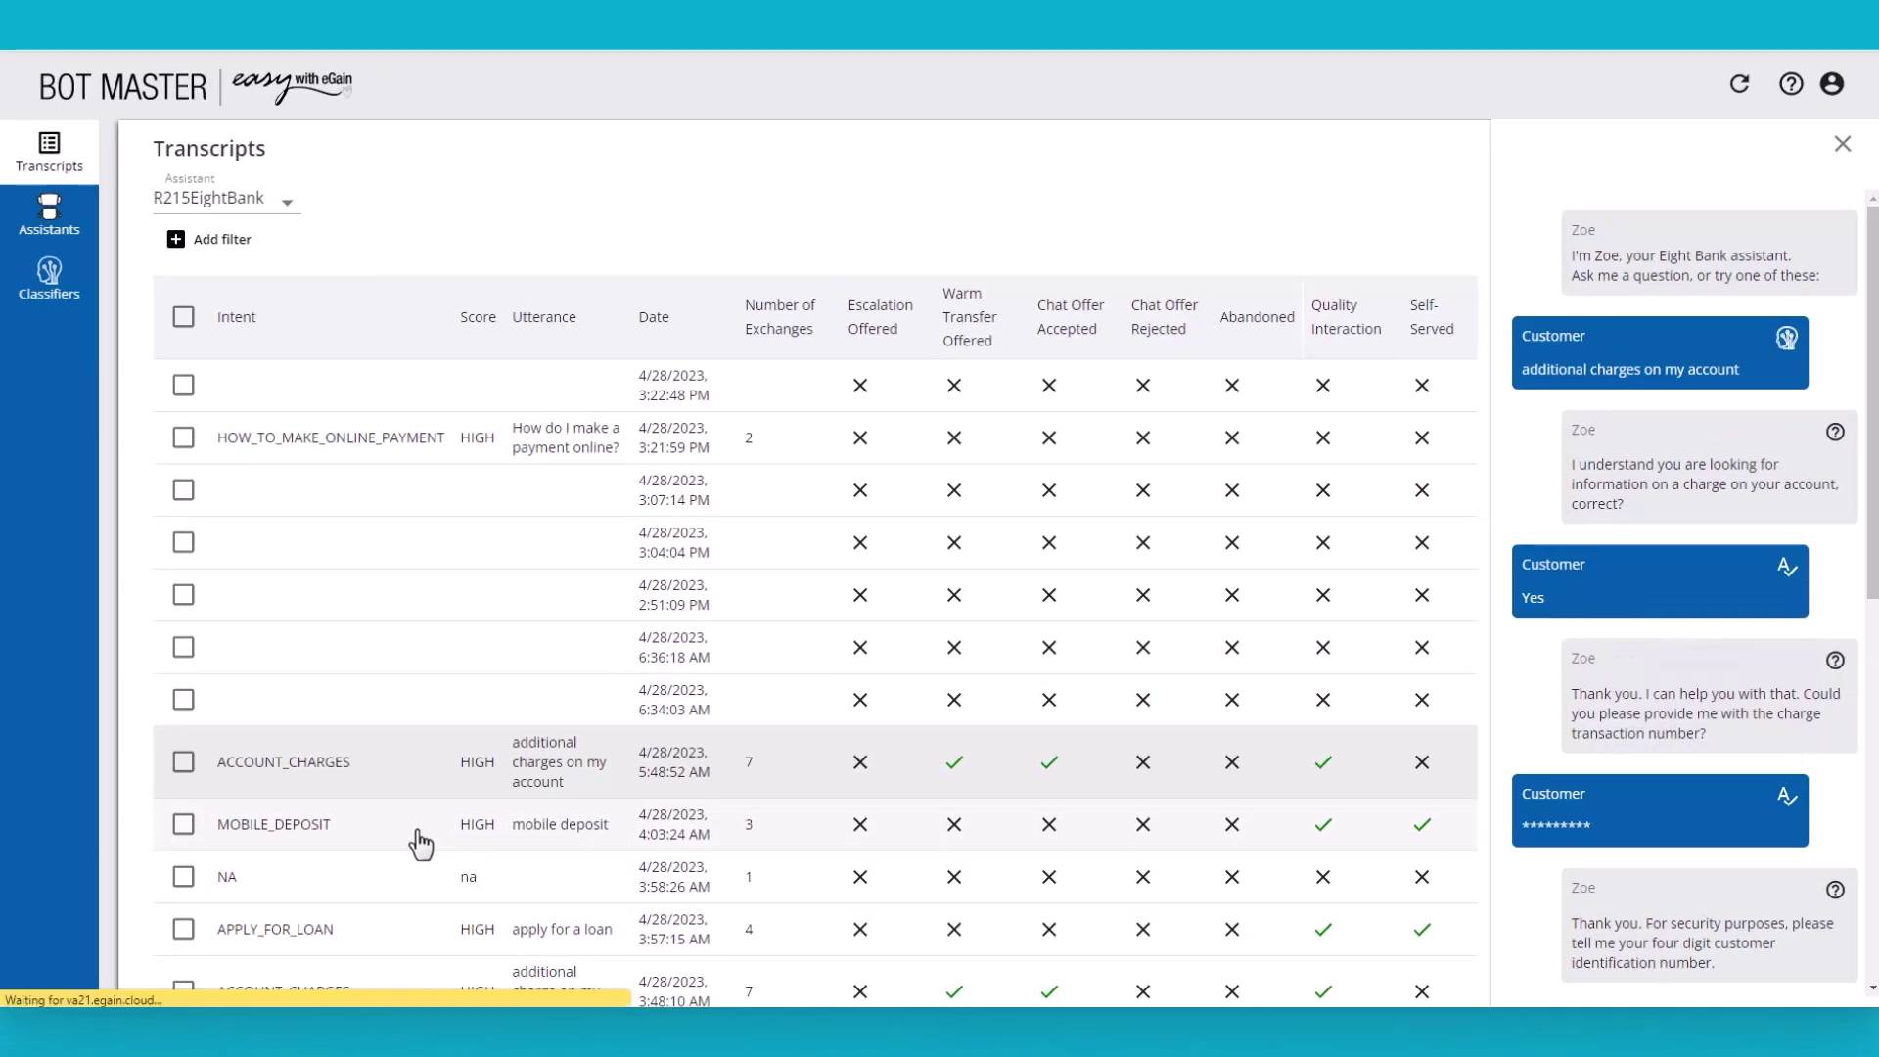
click(421, 844)
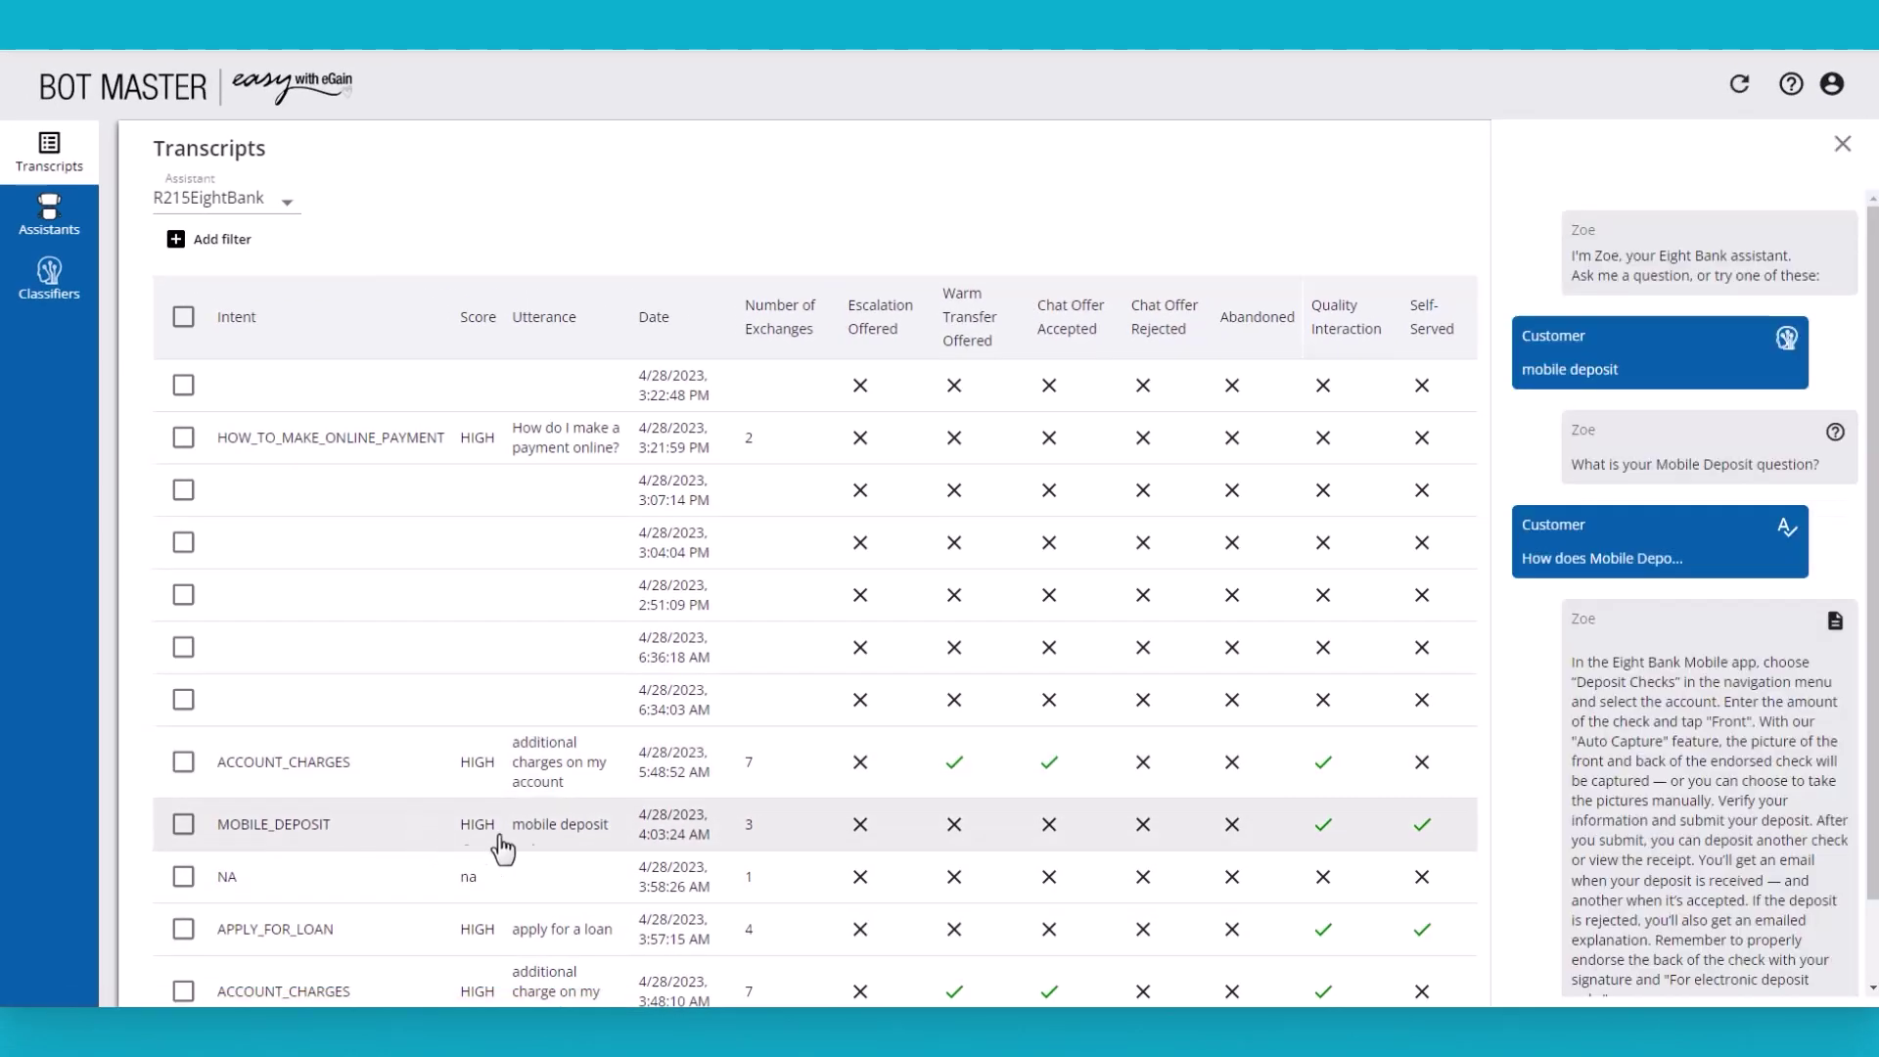
mouse_move(1835, 622)
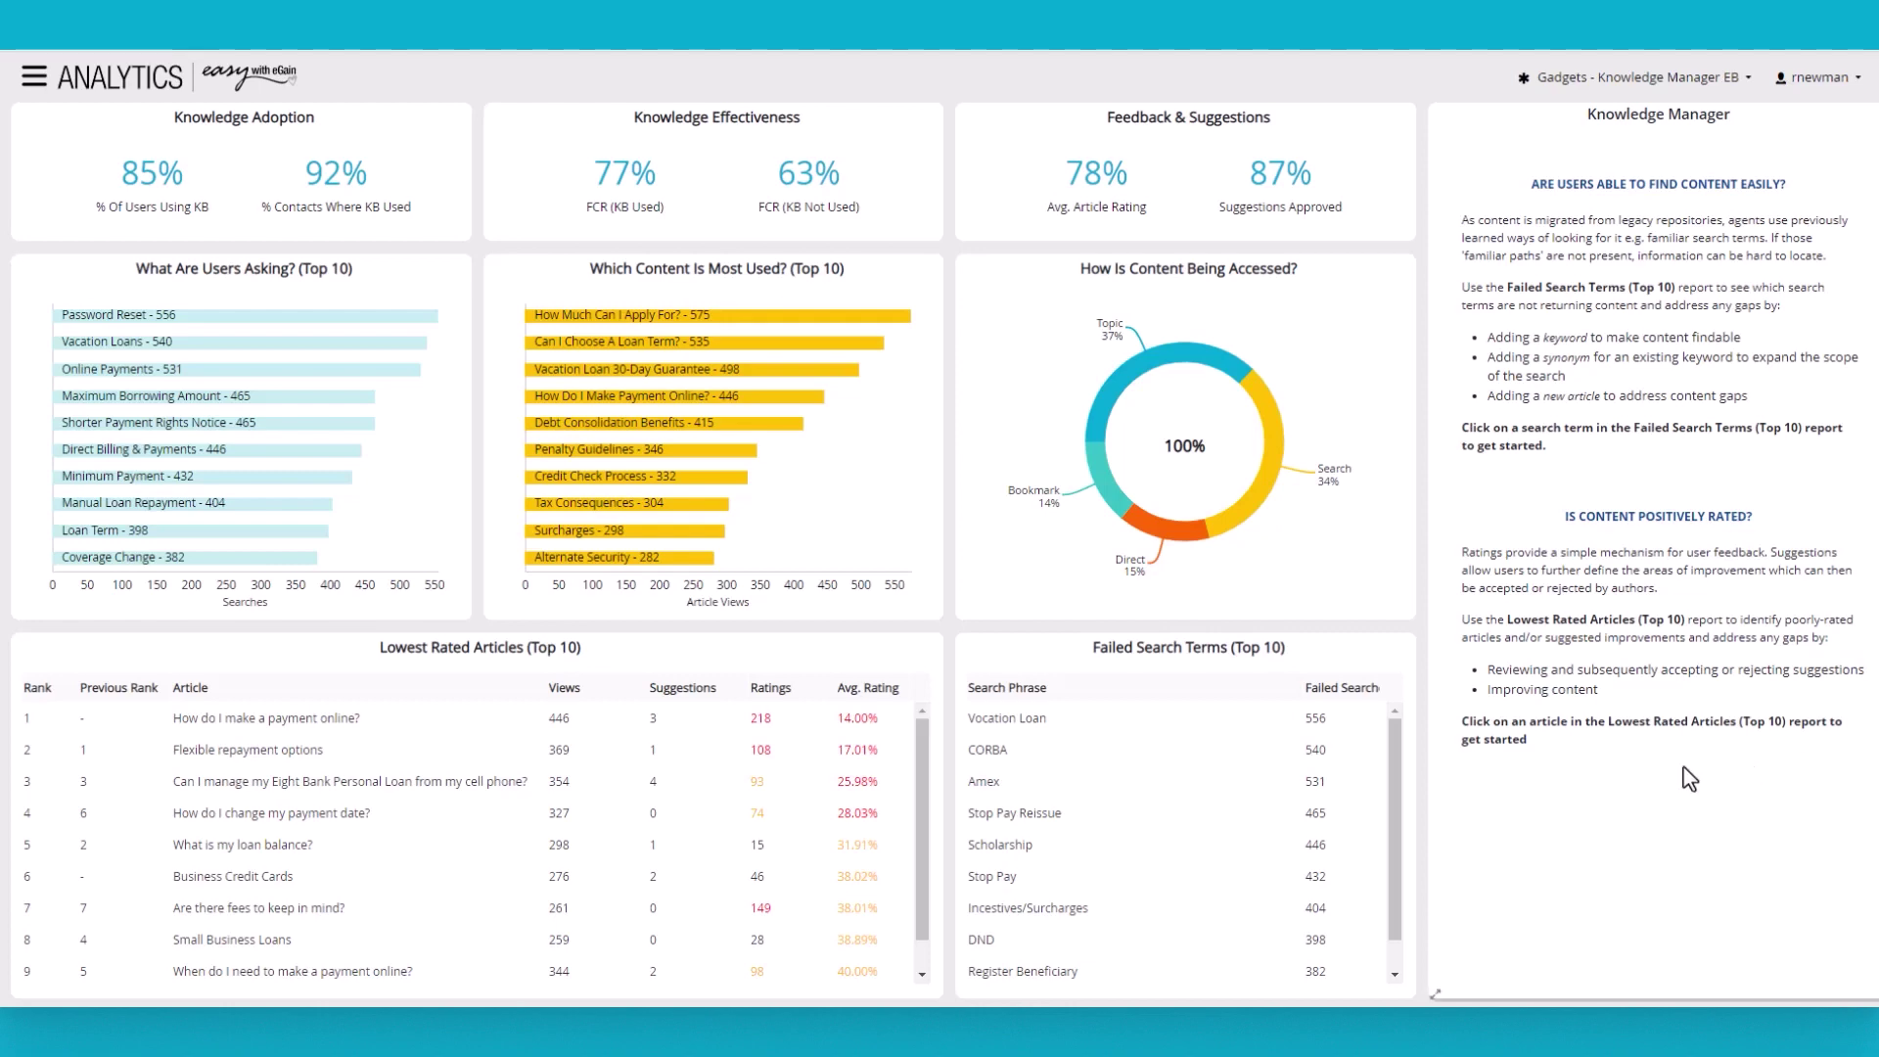
Step: Show details of the lowest-rated article 'How do I make a payment online?'
click(321, 728)
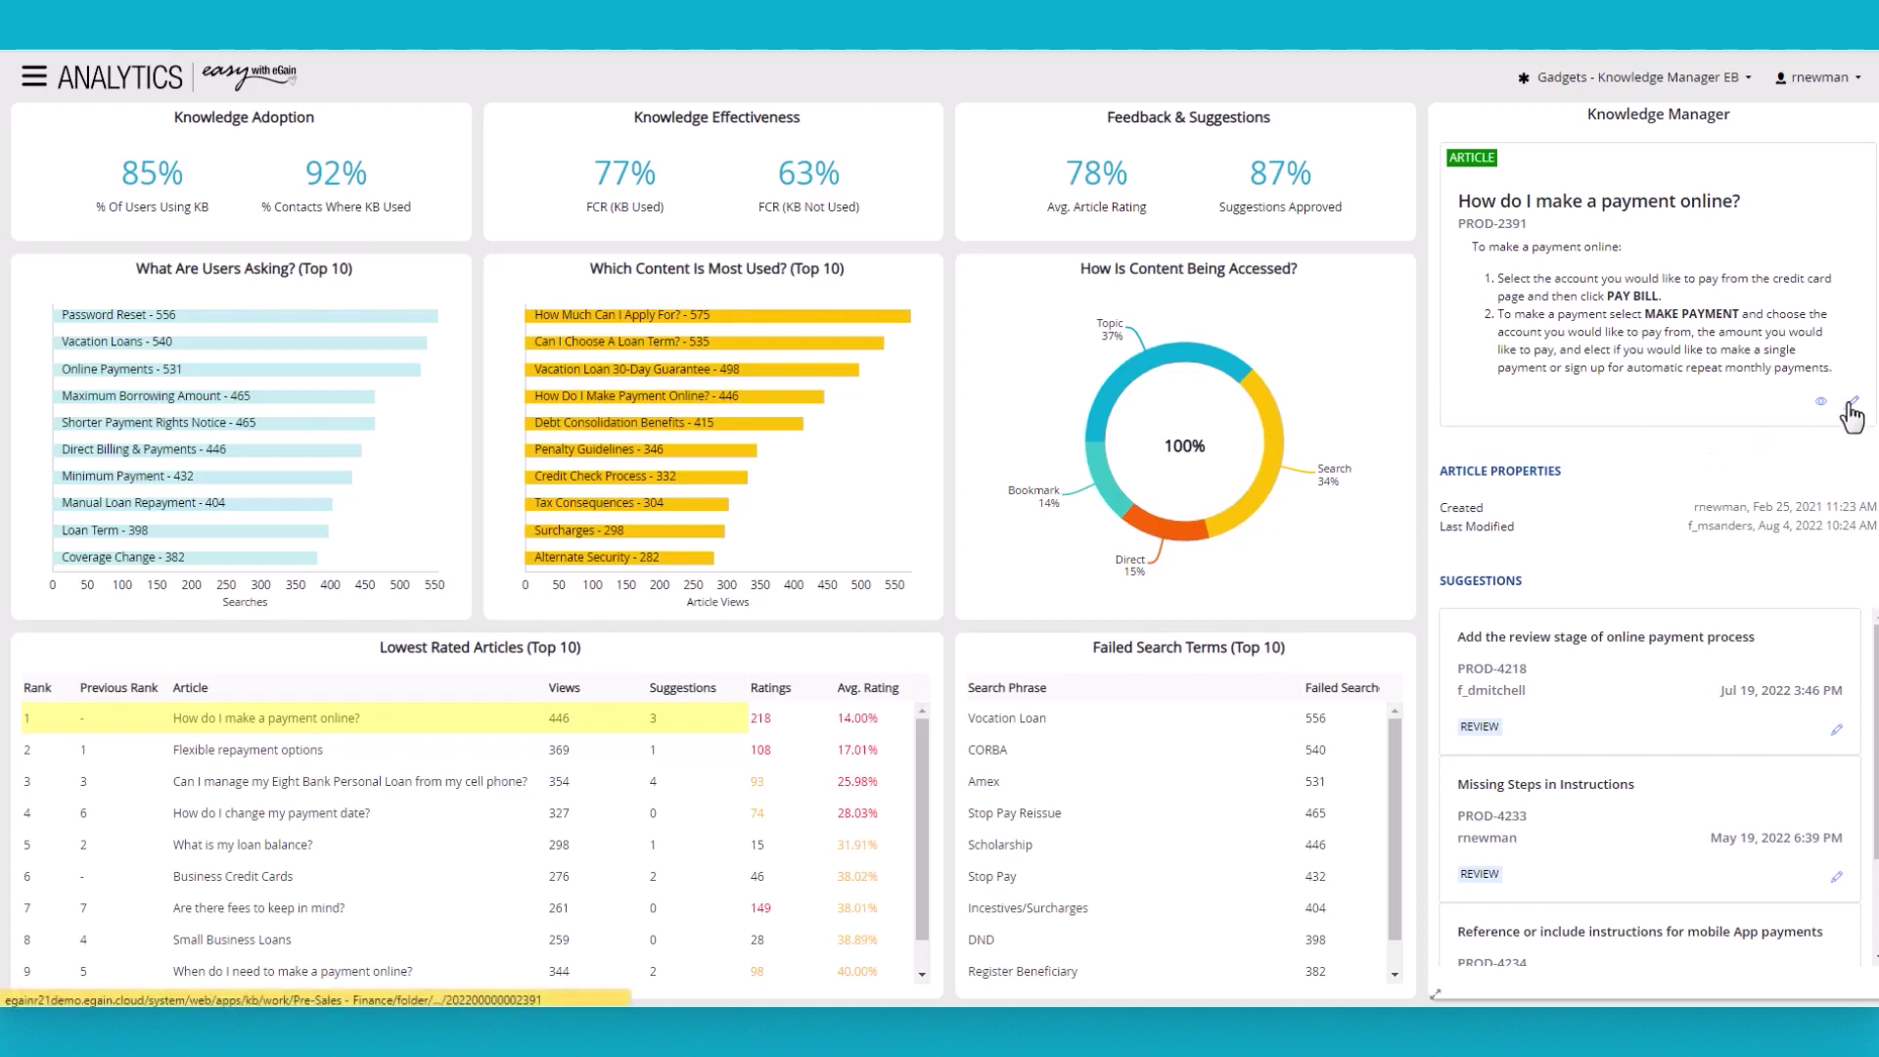
Step: Open 'How do I make a payment online?' for editing in Knowledge from the side panel
click(1853, 405)
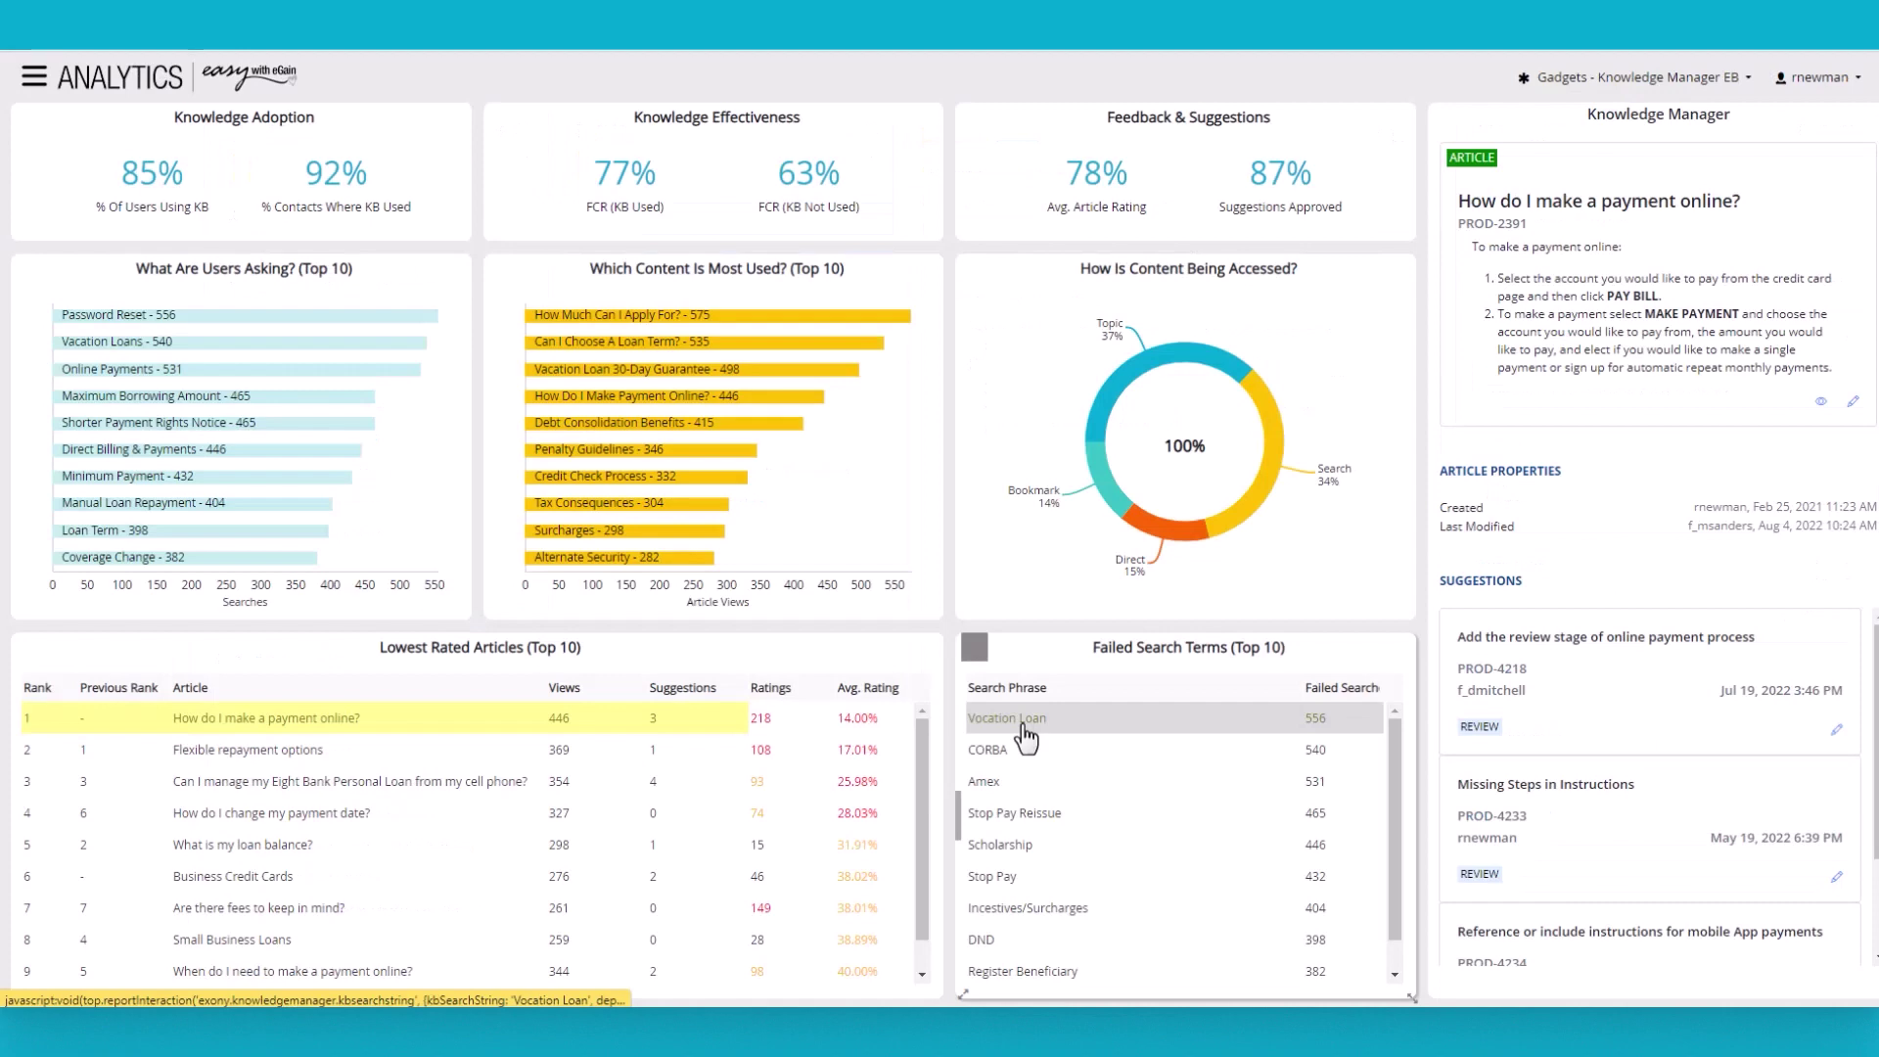
Step: Get optimization options for failed term 'Vocation Loan' and search 'vacation loan' instead
click(1023, 725)
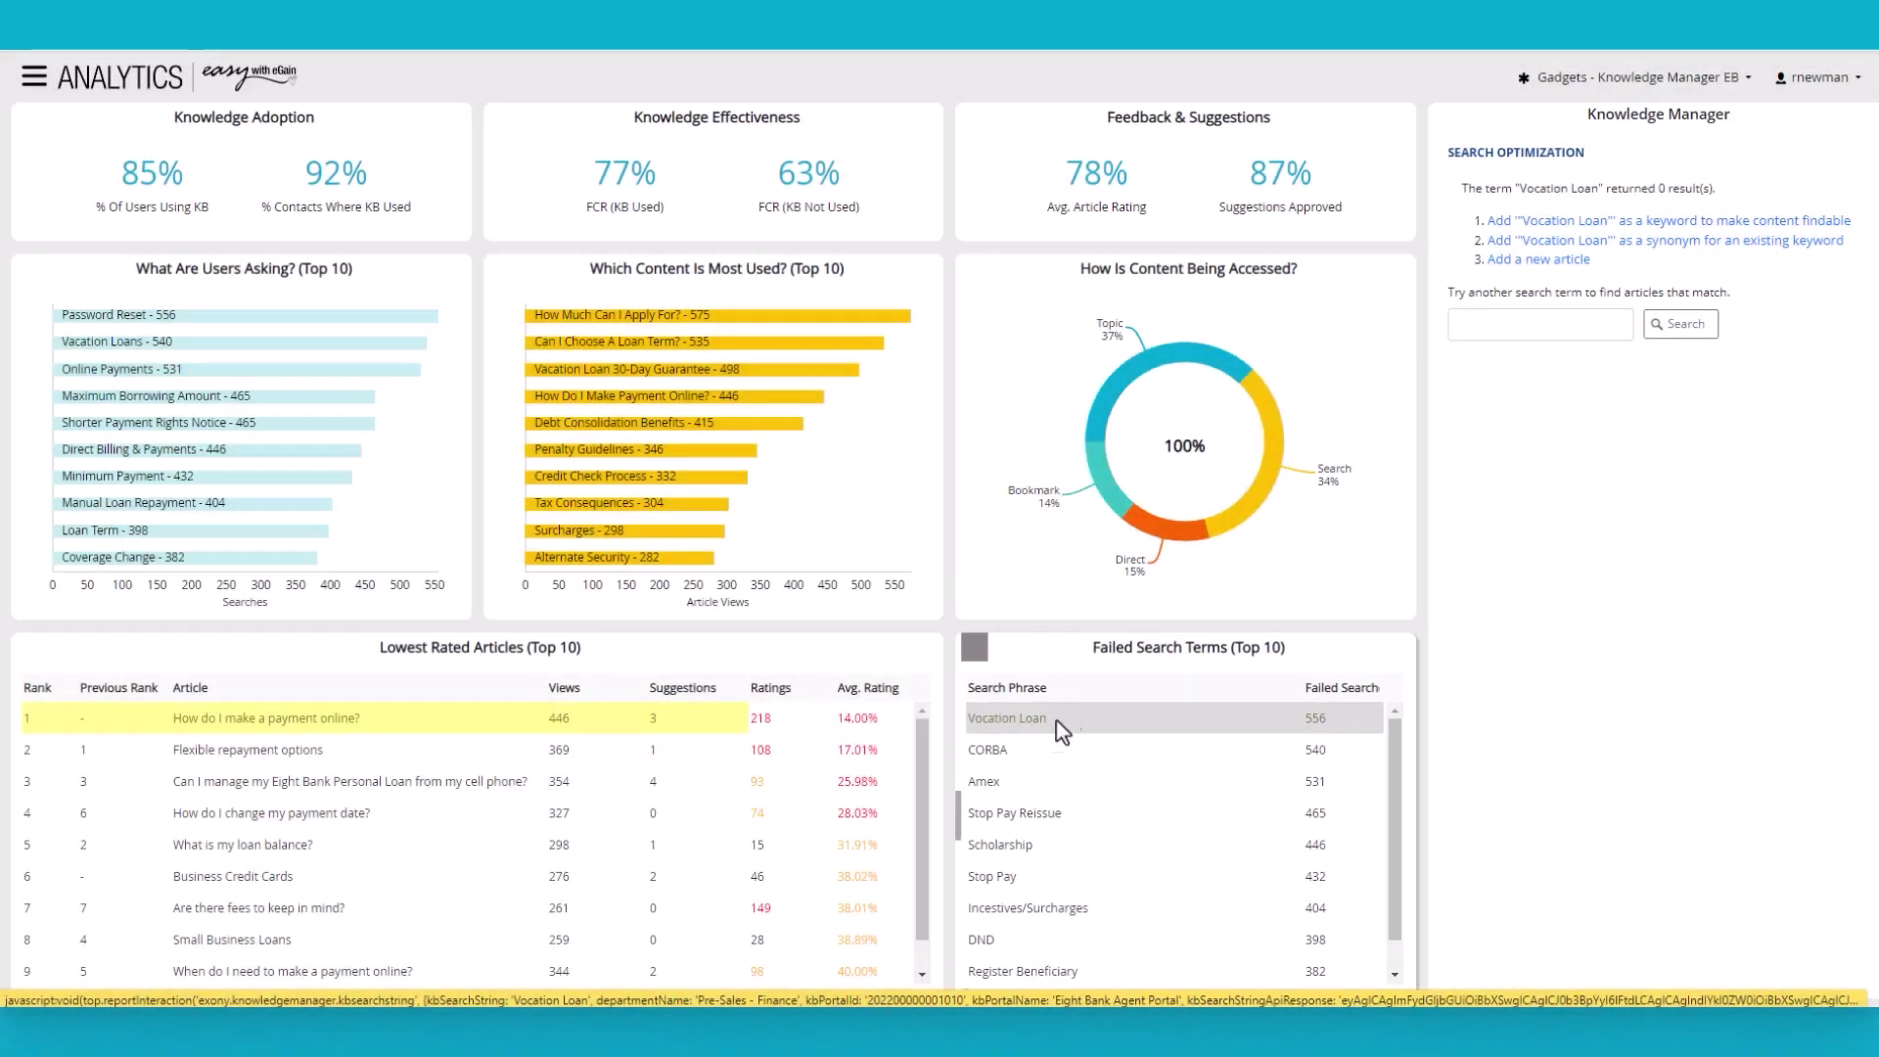
click(1478, 327)
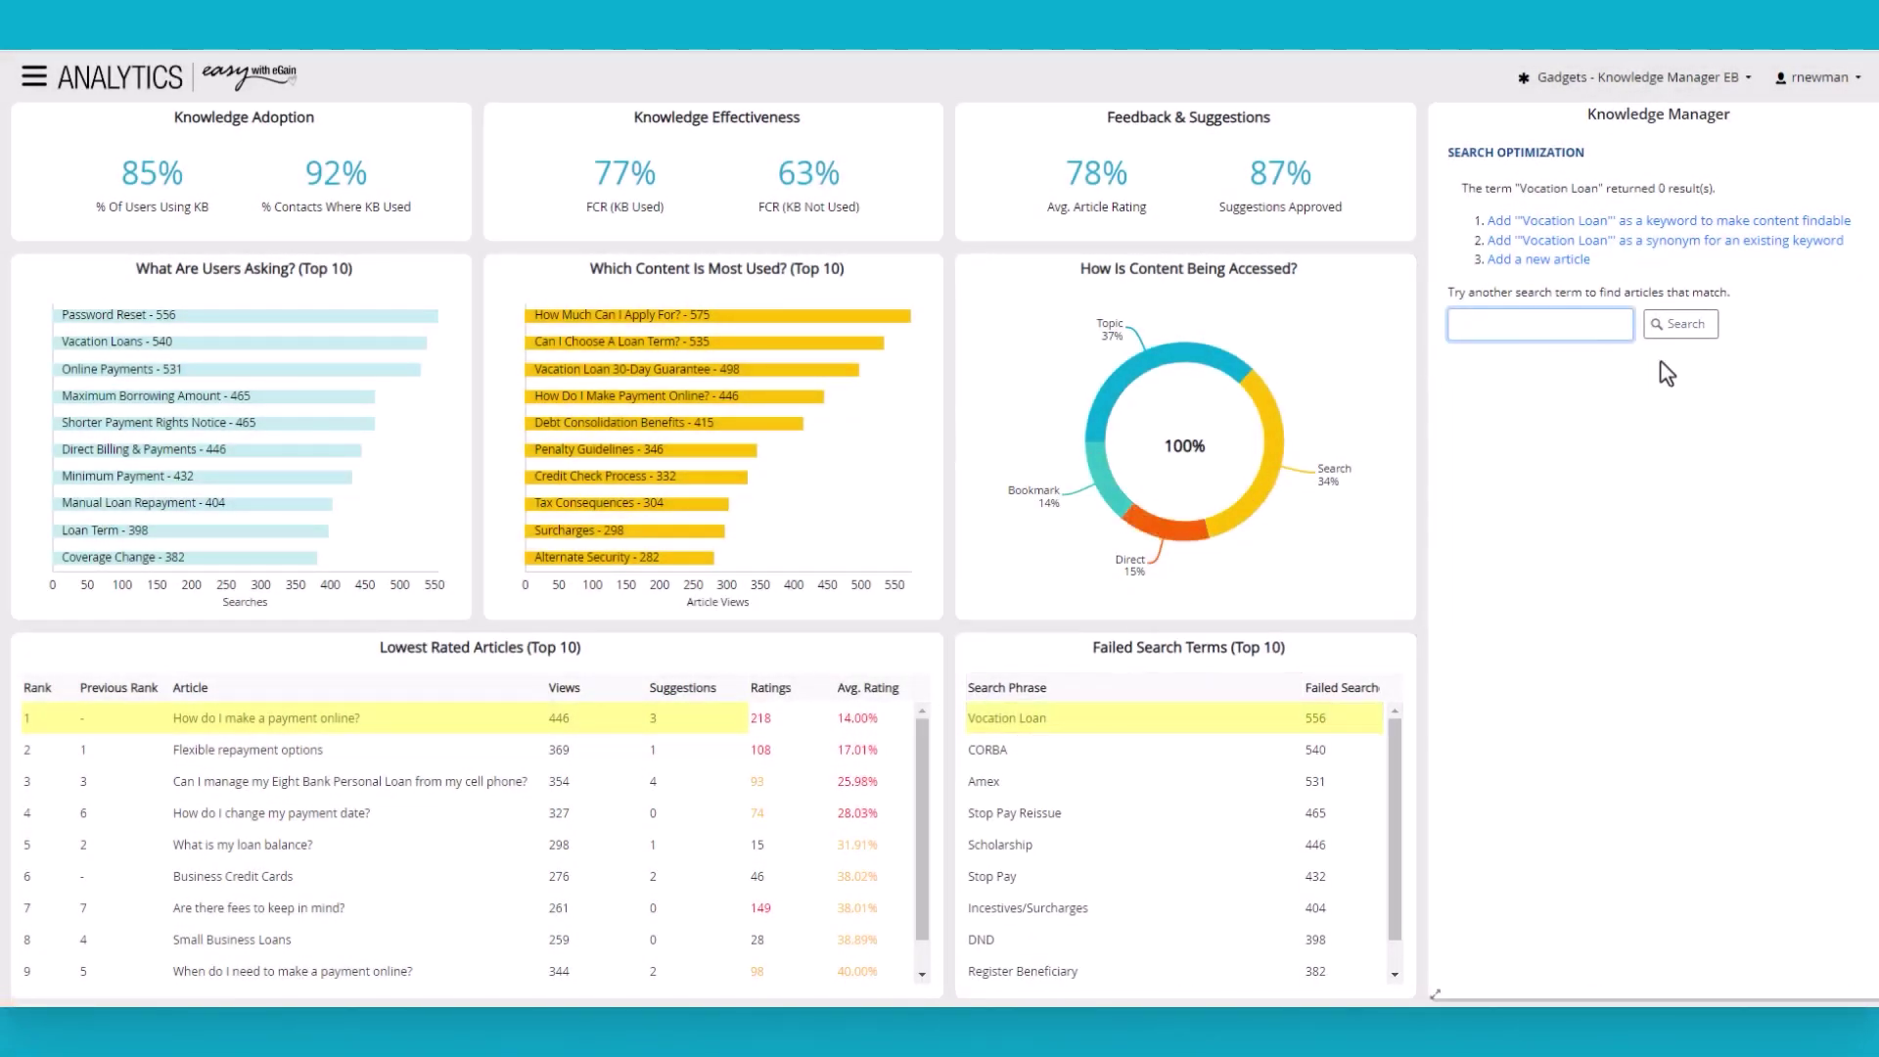
text(vacation loan)
click(1686, 335)
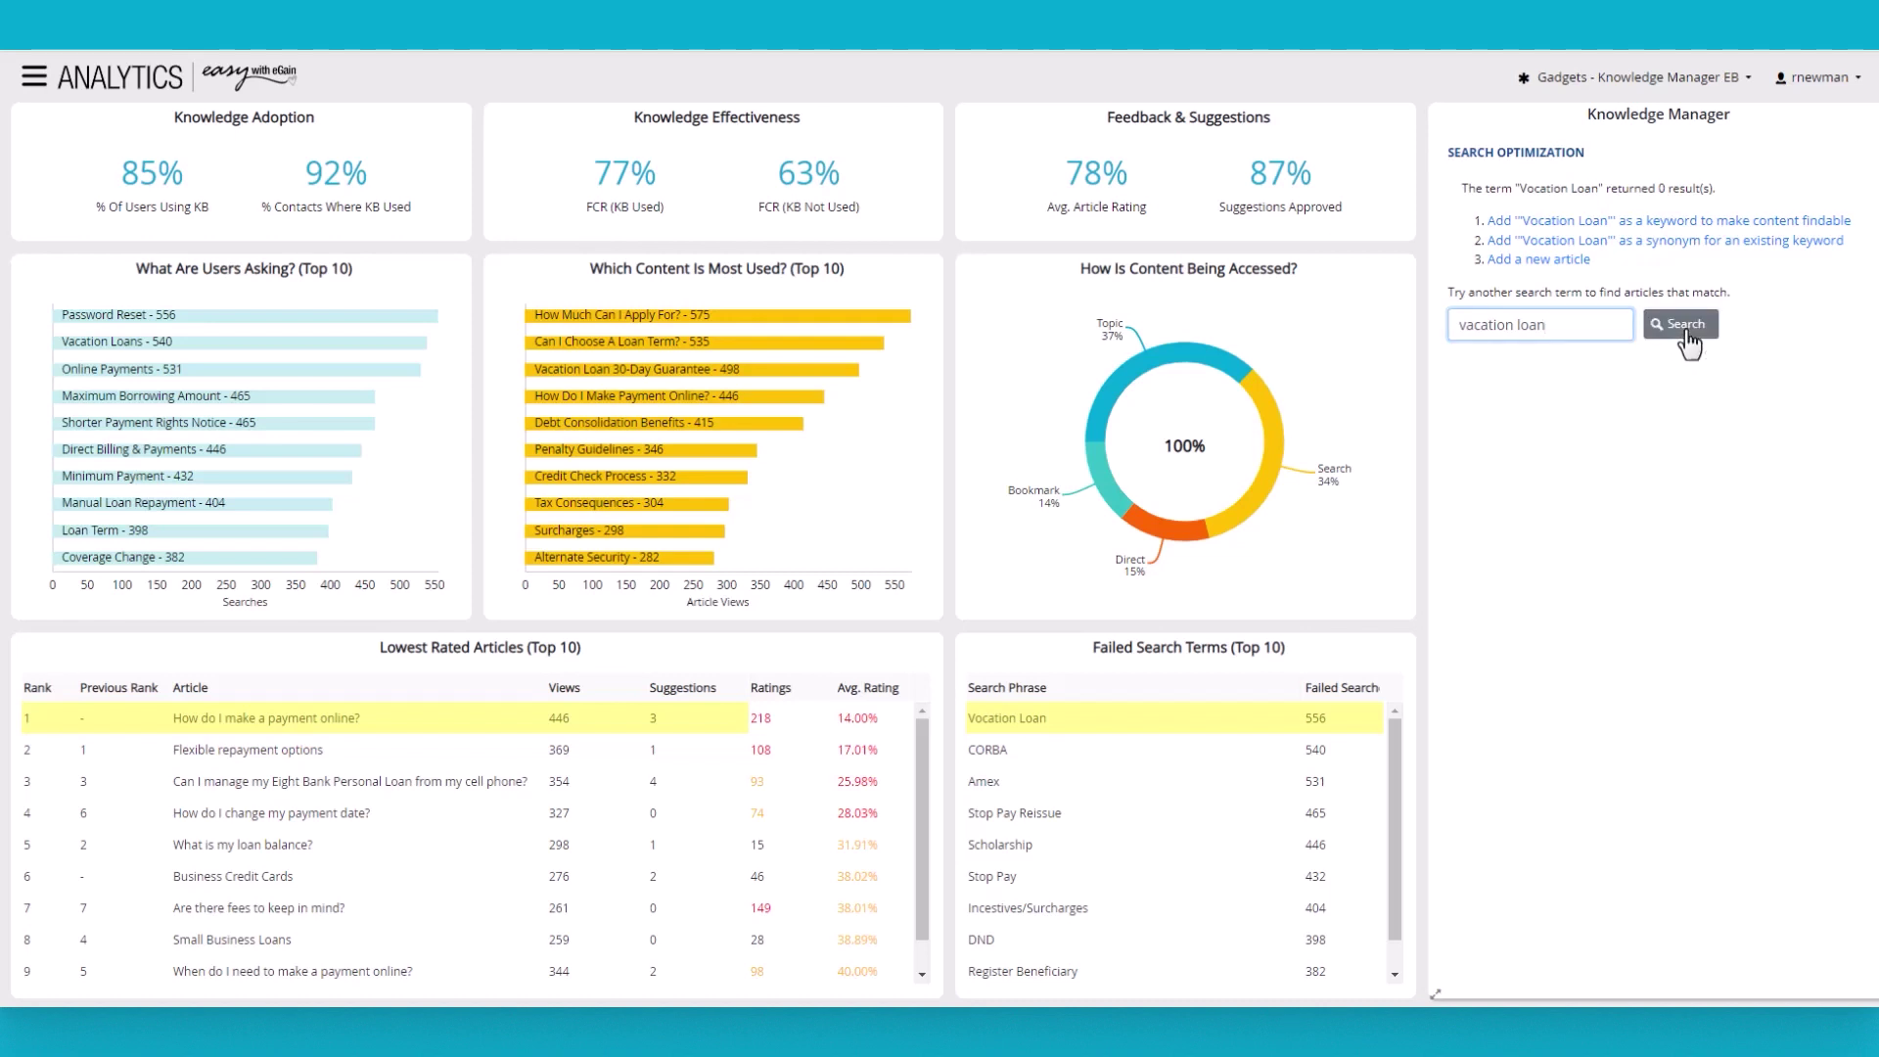